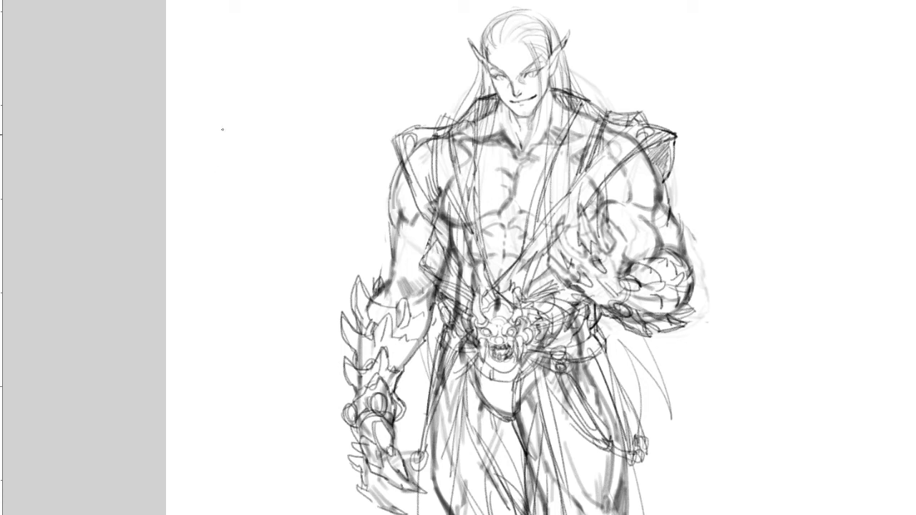
{"action": "mouse_move", "coordinate": [224, 134]}
{"action": "left_mouse_down"}
{"action": "mouse_move", "coordinate": [233, 91]}
{"action": "mouse_move", "coordinate": [246, 91]}
{"action": "mouse_move", "coordinate": [268, 125]}
{"action": "mouse_move", "coordinate": [302, 127]}
{"action": "left_mouse_up"}
{"action": "key", "text": "ctrl+z"}
{"action": "mouse_move", "coordinate": [285, 81]}
{"action": "left_mouse_down"}
{"action": "mouse_move", "coordinate": [257, 129]}
{"action": "mouse_move", "coordinate": [314, 171]}
{"action": "mouse_move", "coordinate": [324, 67]}
{"action": "mouse_move", "coordinate": [312, 86]}
{"action": "mouse_move", "coordinate": [361, 54]}
{"action": "left_mouse_up"}
{"action": "key", "text": "ctrl+z"}
{"action": "mouse_move", "coordinate": [312, 67]}
{"action": "left_mouse_down"}
{"action": "mouse_move", "coordinate": [348, 70]}
{"action": "mouse_move", "coordinate": [349, 30]}
{"action": "mouse_move", "coordinate": [388, 9]}
{"action": "mouse_move", "coordinate": [455, 9]}
{"action": "left_mouse_up"}
{"action": "key", "text": "ctrl+z"}
{"action": "mouse_move", "coordinate": [246, 89]}
{"action": "left_mouse_down"}
{"action": "mouse_move", "coordinate": [291, 91]}
{"action": "mouse_move", "coordinate": [298, 123]}
{"action": "left_mouse_up"}
{"action": "key", "text": "ctrl+z"}
{"action": "mouse_move", "coordinate": [272, 56]}
{"action": "left_mouse_down"}
{"action": "mouse_move", "coordinate": [273, 77]}
{"action": "mouse_move", "coordinate": [317, 98]}
{"action": "mouse_move", "coordinate": [295, 168]}
{"action": "left_mouse_up"}
{"action": "key", "text": "ctrl+z"}
Examine the character sketch's head, shoulders, chest and arms at different magnifications
{"action": "scroll", "coordinate": [452, 93], "scroll_direction": "up", "scroll_amount": 2}
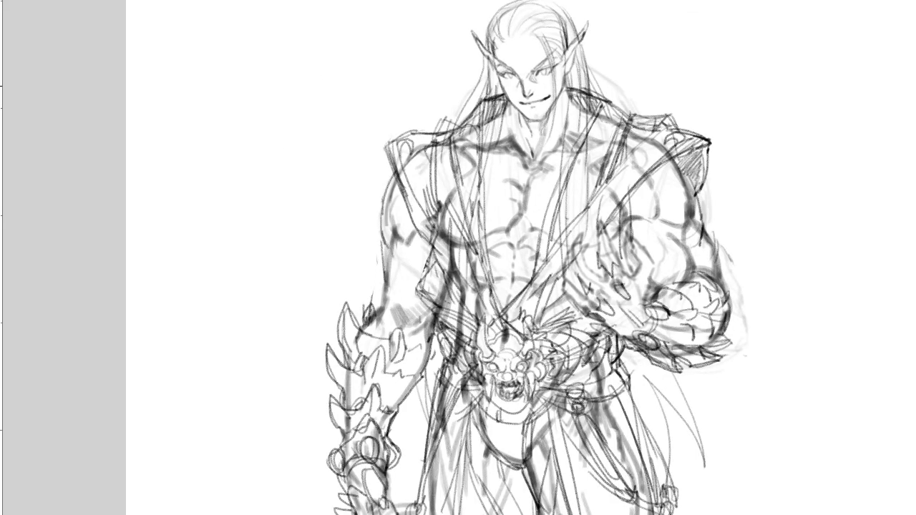
{"action": "left_click_drag", "start_coordinate": [452, 93], "coordinate": [334, 224]}
{"action": "left_click_drag", "start_coordinate": [505, 265], "coordinate": [420, 112]}
{"action": "scroll", "coordinate": [419, 111], "scroll_direction": "down", "scroll_amount": 1}
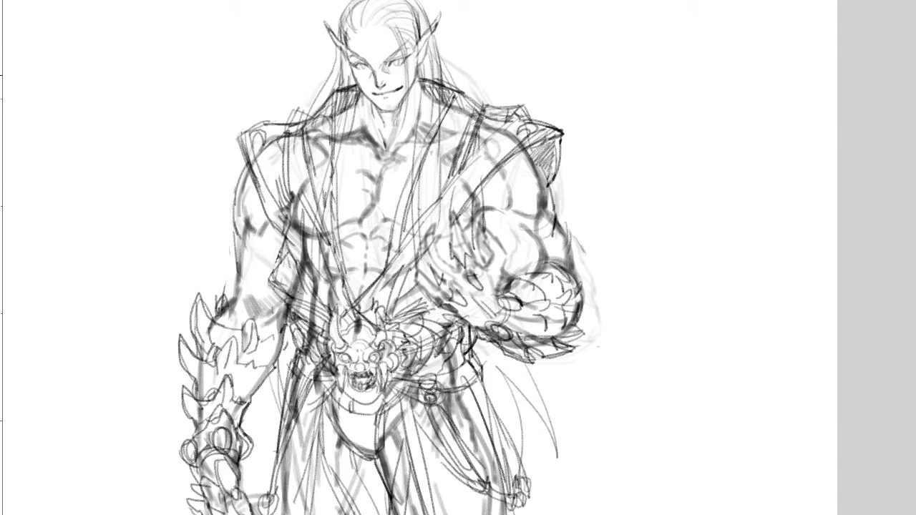
{"action": "key", "text": "ctrl+minus"}
{"action": "left_click_drag", "start_coordinate": [343, 286], "coordinate": [373, 296]}
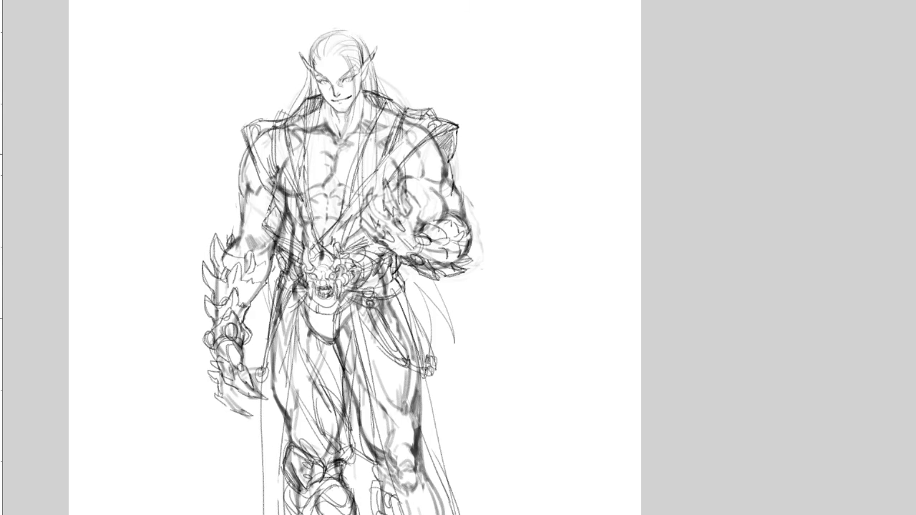
{"action": "left_click_drag", "start_coordinate": [269, 60], "coordinate": [314, 45]}
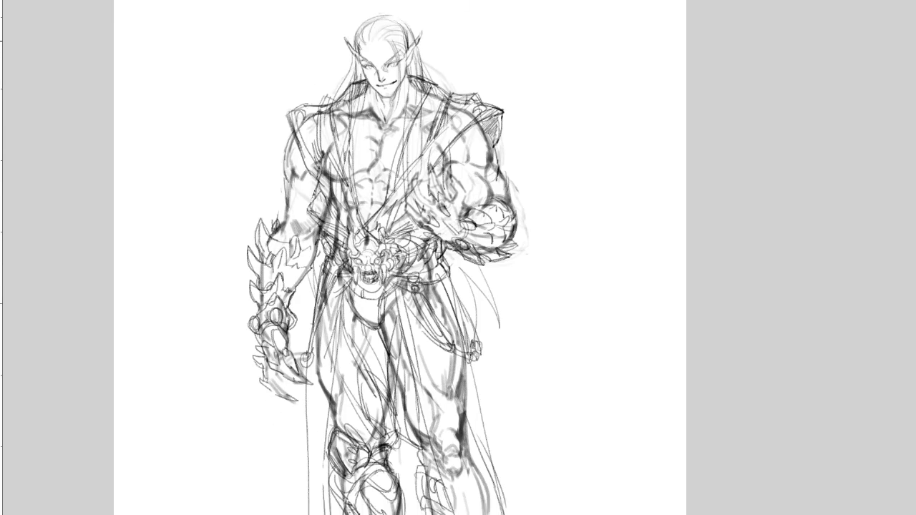
{"action": "left_click", "coordinate": [303, 41], "text": "ctrl"}
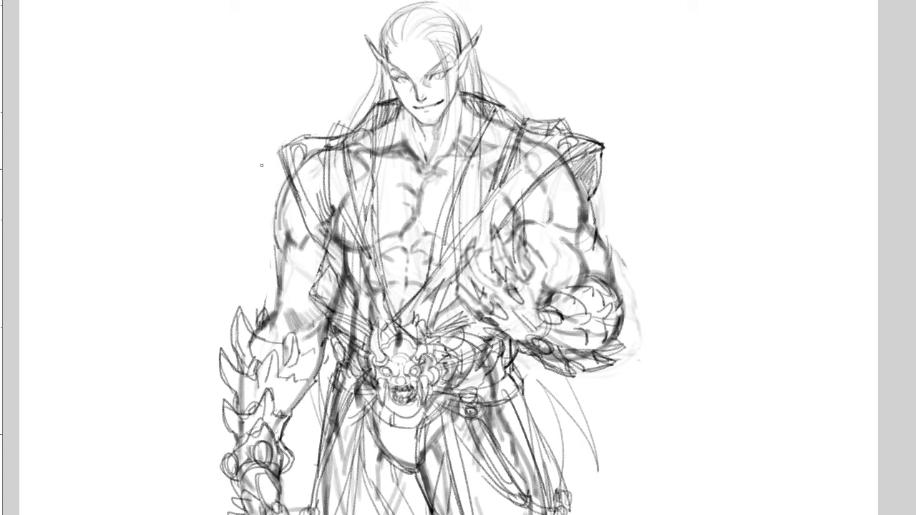
{"action": "left_click", "coordinate": [395, 30], "text": "ctrl"}
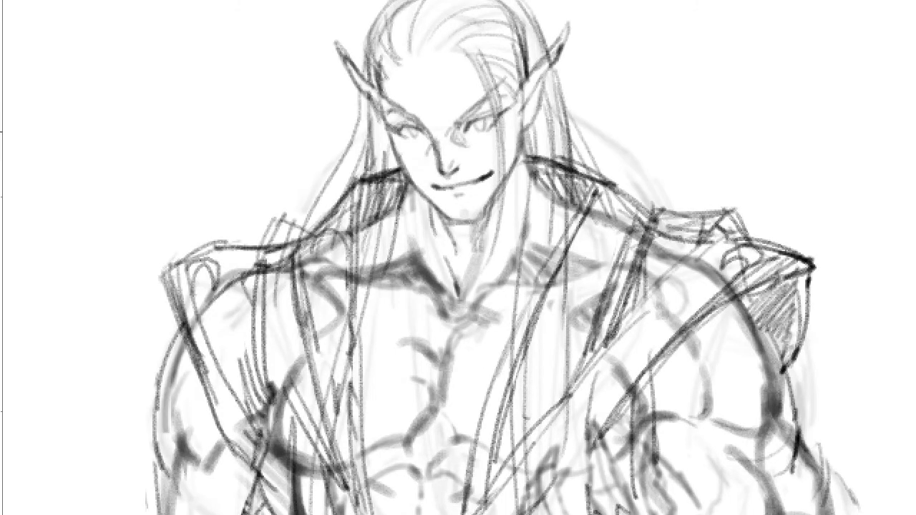
{"action": "left_click_drag", "start_coordinate": [442, 240], "coordinate": [378, 71]}
{"action": "scroll", "coordinate": [458, 257], "scroll_direction": "down", "scroll_amount": 5}
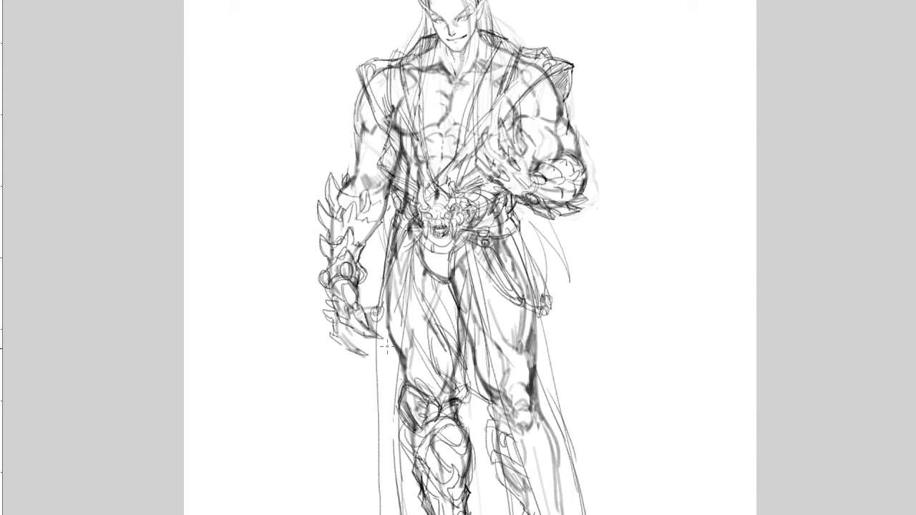
Rework the tip of the pointed armored shoe at the bottom of the figure with a short sketch stroke
{"action": "left_click_drag", "start_coordinate": [458, 207], "coordinate": [446, 230]}
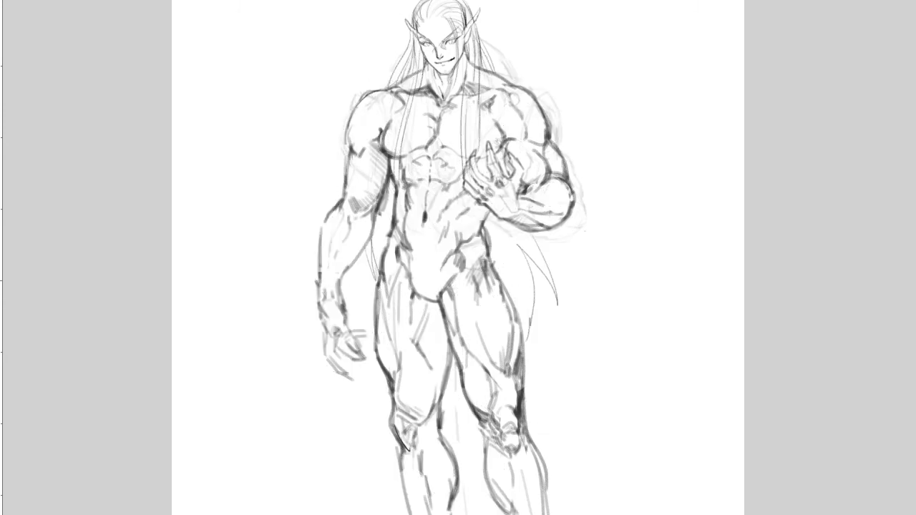
{"action": "left_click_drag", "start_coordinate": [413, 271], "coordinate": [322, 272]}
{"action": "scroll", "coordinate": [322, 250], "scroll_direction": "up", "scroll_amount": 1}
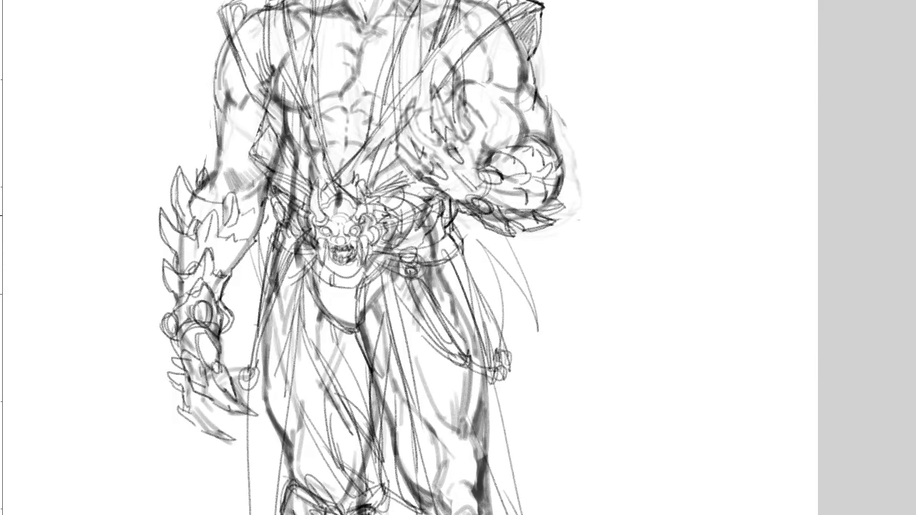
{"action": "left_click_drag", "start_coordinate": [336, 225], "coordinate": [235, 433]}
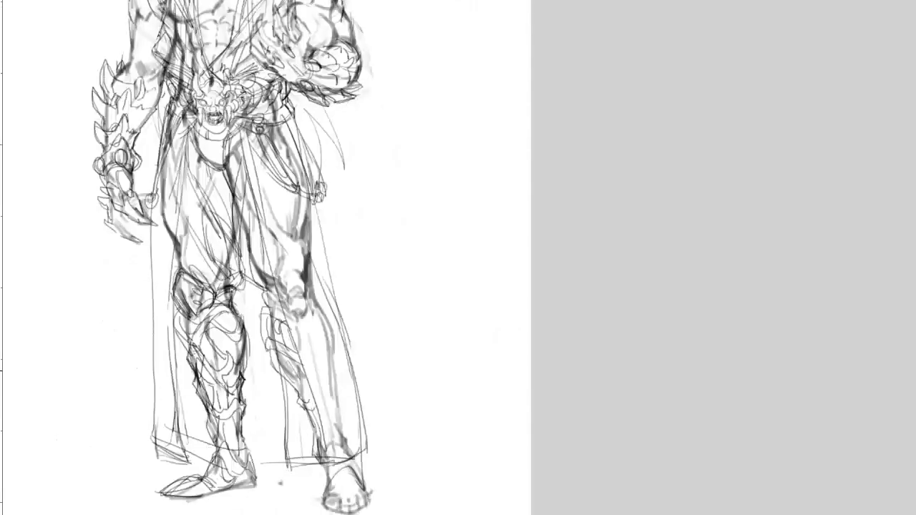
{"action": "scroll", "coordinate": [223, 370], "scroll_direction": "up", "scroll_amount": 1}
{"action": "left_click_drag", "start_coordinate": [222, 370], "coordinate": [279, 201]}
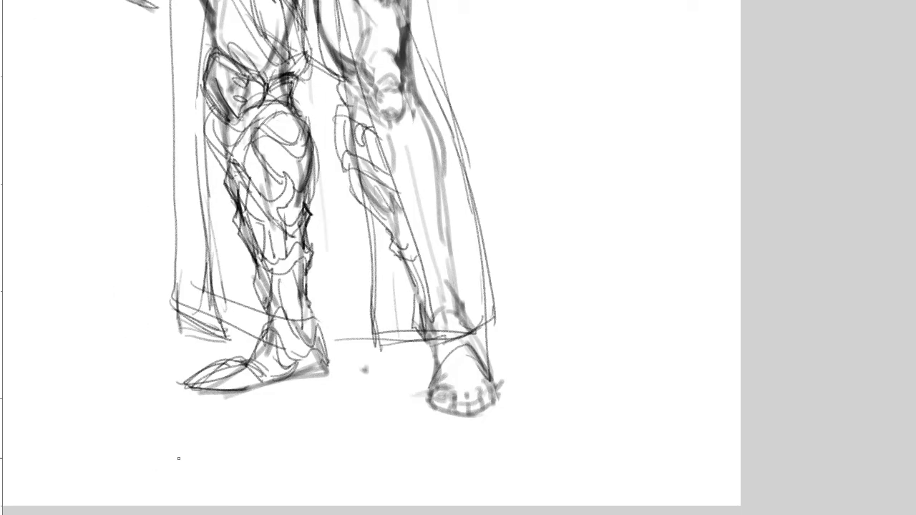
{"action": "mouse_move", "coordinate": [184, 387]}
{"action": "left_mouse_down"}
{"action": "mouse_move", "coordinate": [208, 357]}
{"action": "mouse_move", "coordinate": [133, 409]}
{"action": "left_mouse_up"}
{"action": "key", "text": "ctrl+z"}
{"action": "left_click_drag", "start_coordinate": [183, 385], "coordinate": [226, 353]}
{"action": "mouse_move", "coordinate": [358, 112]}
{"action": "left_mouse_down"}
{"action": "mouse_move", "coordinate": [384, 204]}
{"action": "mouse_move", "coordinate": [360, 125]}
{"action": "left_mouse_up"}
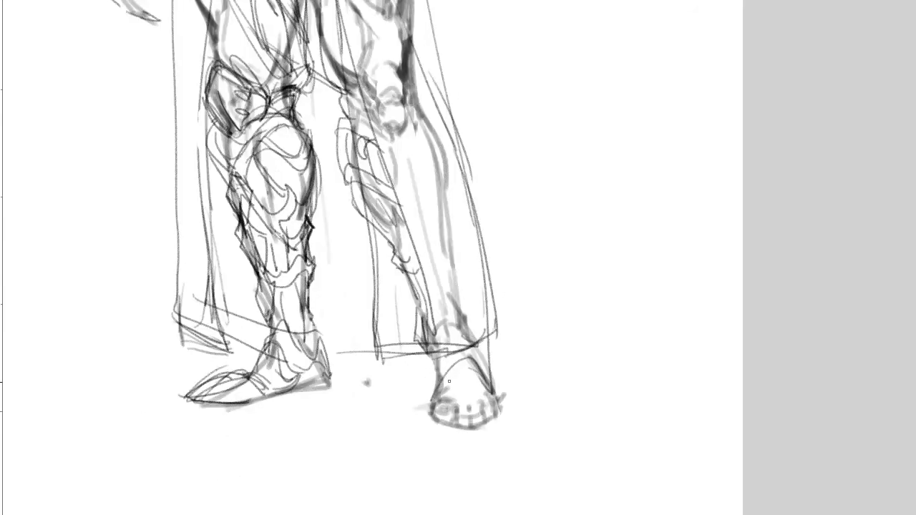
Sketch short strokes over the toes, instep and ankle of the character's bare foot
{"action": "mouse_move", "coordinate": [433, 414]}
{"action": "left_mouse_down"}
{"action": "mouse_move", "coordinate": [437, 377]}
{"action": "mouse_move", "coordinate": [459, 351]}
{"action": "mouse_move", "coordinate": [470, 382]}
{"action": "mouse_move", "coordinate": [501, 405]}
{"action": "mouse_move", "coordinate": [494, 414]}
{"action": "left_mouse_up"}
{"action": "left_click_drag", "start_coordinate": [440, 384], "coordinate": [473, 406]}
{"action": "mouse_move", "coordinate": [482, 370]}
{"action": "left_mouse_down"}
{"action": "mouse_move", "coordinate": [478, 421]}
{"action": "mouse_move", "coordinate": [430, 418]}
{"action": "mouse_move", "coordinate": [481, 431]}
{"action": "mouse_move", "coordinate": [470, 433]}
{"action": "mouse_move", "coordinate": [490, 417]}
{"action": "left_mouse_up"}
{"action": "left_click_drag", "start_coordinate": [470, 435], "coordinate": [497, 402]}
{"action": "left_click_drag", "start_coordinate": [465, 334], "coordinate": [465, 339]}
Examine the costume sketch from the leg armor up through the belt mask, torso, shoulders and face
{"action": "mouse_move", "coordinate": [401, 166]}
{"action": "left_mouse_down"}
{"action": "mouse_move", "coordinate": [518, 206]}
{"action": "mouse_move", "coordinate": [581, 366]}
{"action": "left_mouse_up"}
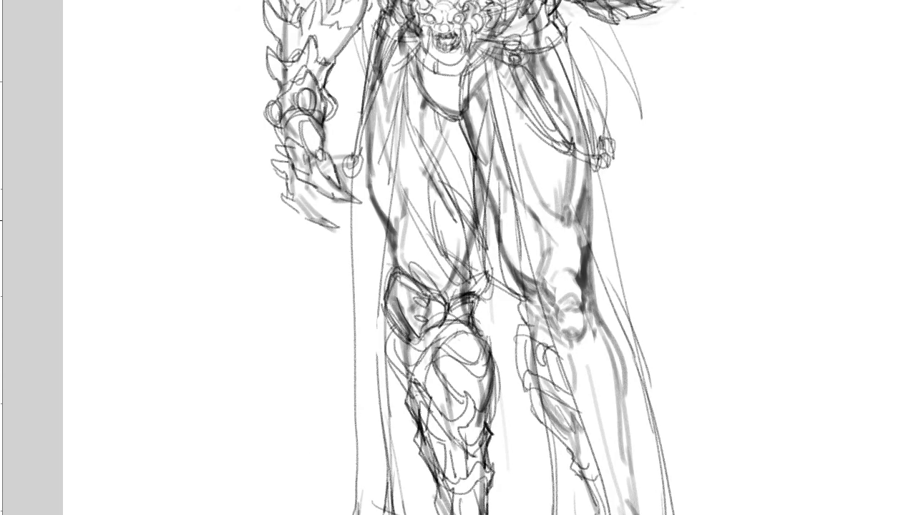
{"action": "mouse_move", "coordinate": [458, 249]}
{"action": "left_mouse_down"}
{"action": "mouse_move", "coordinate": [438, 368]}
{"action": "mouse_move", "coordinate": [424, 374]}
{"action": "mouse_move", "coordinate": [413, 351]}
{"action": "left_mouse_up"}
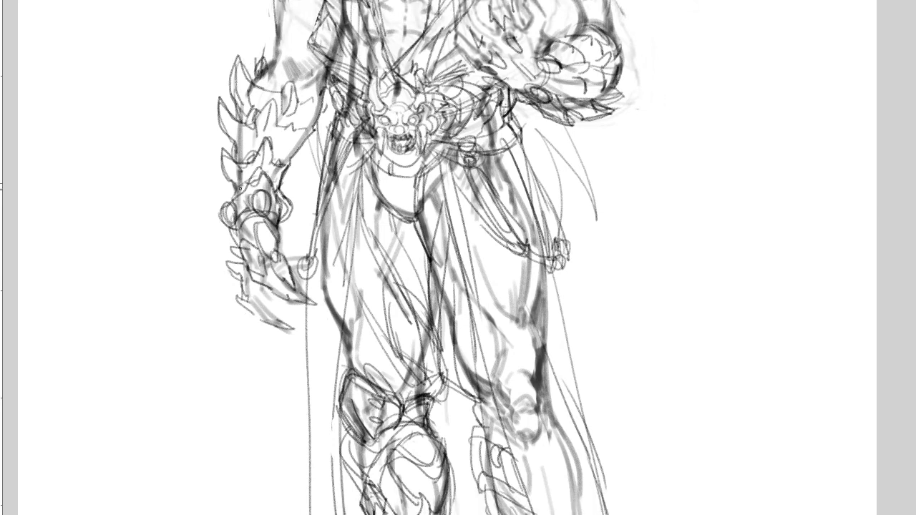
{"action": "left_click_drag", "start_coordinate": [444, 124], "coordinate": [445, 267]}
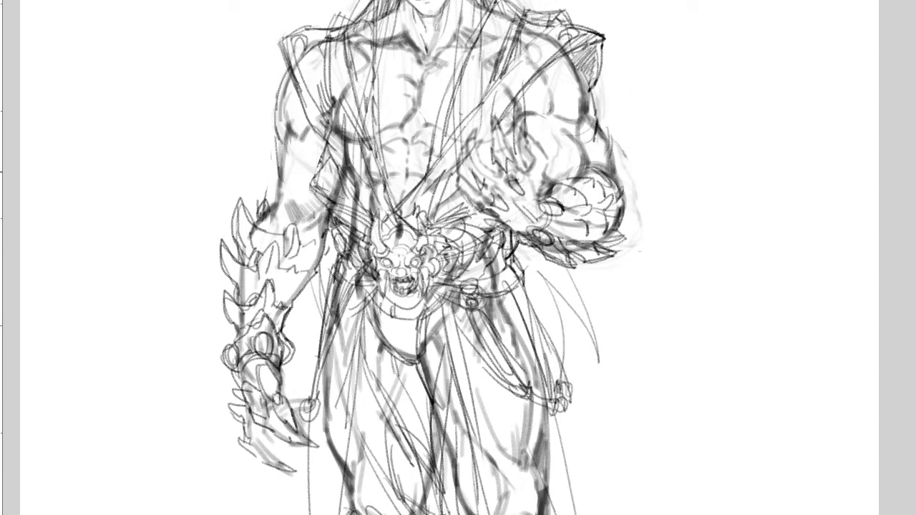
{"action": "scroll", "coordinate": [296, 173], "scroll_direction": "down", "scroll_amount": 1}
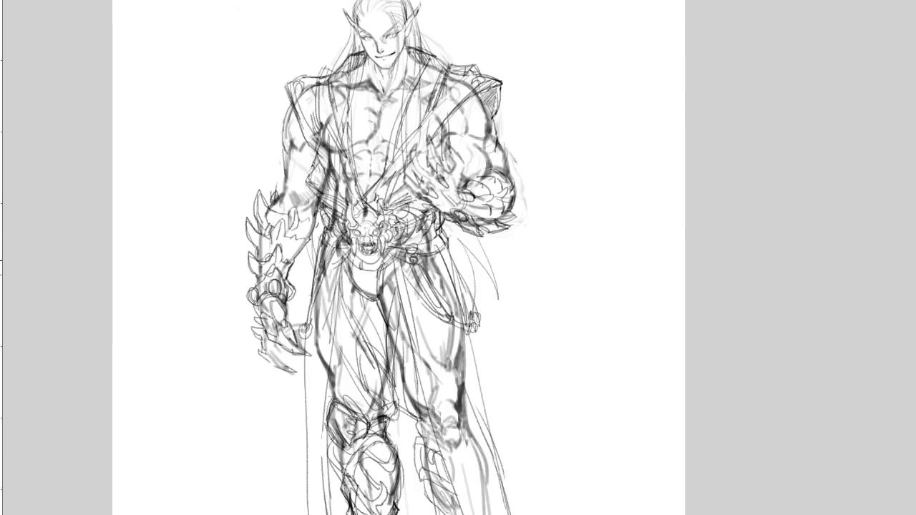
{"action": "mouse_move", "coordinate": [386, 235]}
{"action": "left_mouse_down"}
{"action": "mouse_move", "coordinate": [352, 157]}
{"action": "mouse_move", "coordinate": [366, 224]}
{"action": "left_mouse_up"}
{"action": "scroll", "coordinate": [332, 138], "scroll_direction": "up", "scroll_amount": 3}
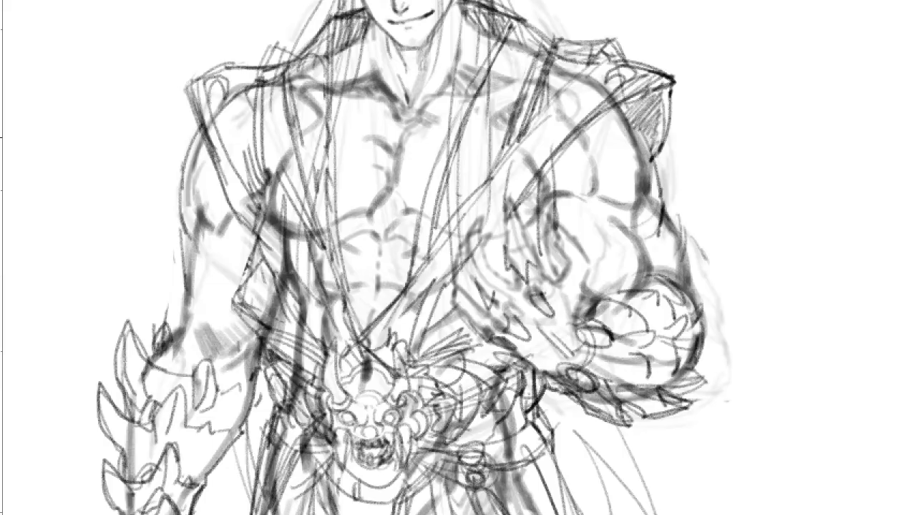
{"action": "scroll", "coordinate": [413, 257], "scroll_direction": "up", "scroll_amount": 4}
{"action": "scroll", "coordinate": [334, 176], "scroll_direction": "up", "scroll_amount": 1}
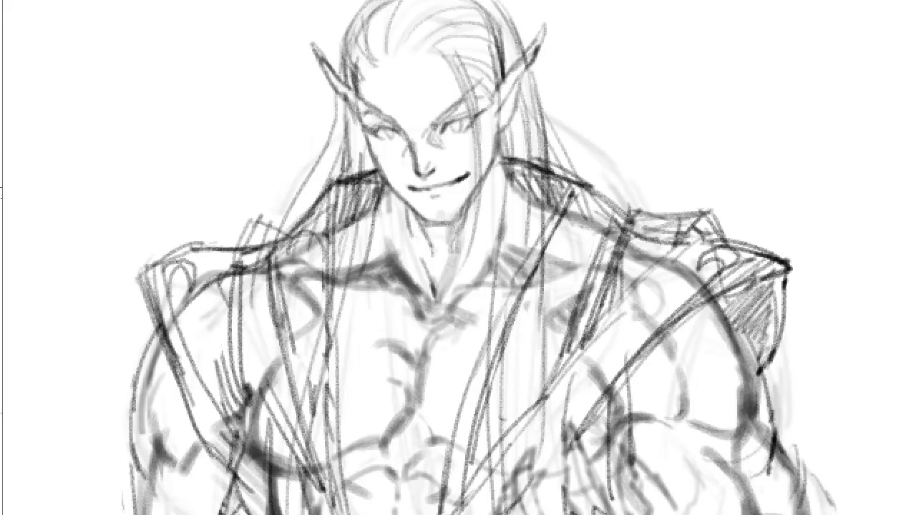
{"action": "left_click_drag", "start_coordinate": [365, 332], "coordinate": [337, 269]}
{"action": "scroll", "coordinate": [501, 258], "scroll_direction": "down", "scroll_amount": 1}
{"action": "left_click_drag", "start_coordinate": [501, 257], "coordinate": [474, 144]}
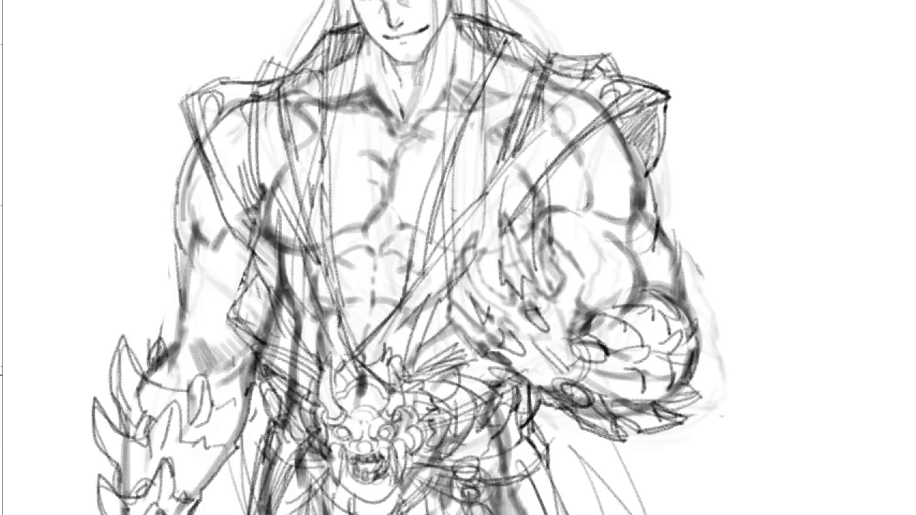
{"action": "scroll", "coordinate": [458, 257], "scroll_direction": "down", "scroll_amount": 1}
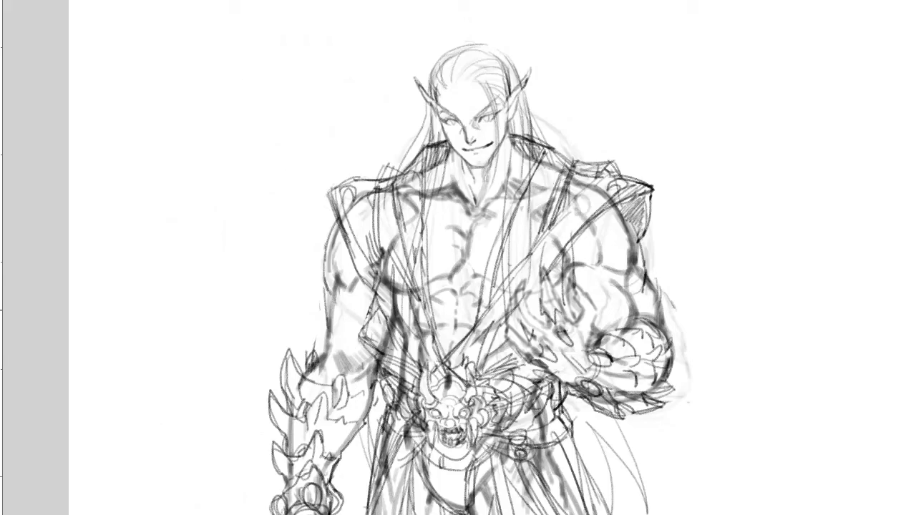
Sketch pointed claw shapes over the fingers of the character's raised hand in front of the chest
{"action": "scroll", "coordinate": [551, 322], "scroll_direction": "up", "scroll_amount": 2}
{"action": "left_click_drag", "start_coordinate": [532, 305], "coordinate": [547, 342]}
{"action": "key", "text": "ctrl+z"}
{"action": "left_click_drag", "start_coordinate": [532, 301], "coordinate": [544, 342]}
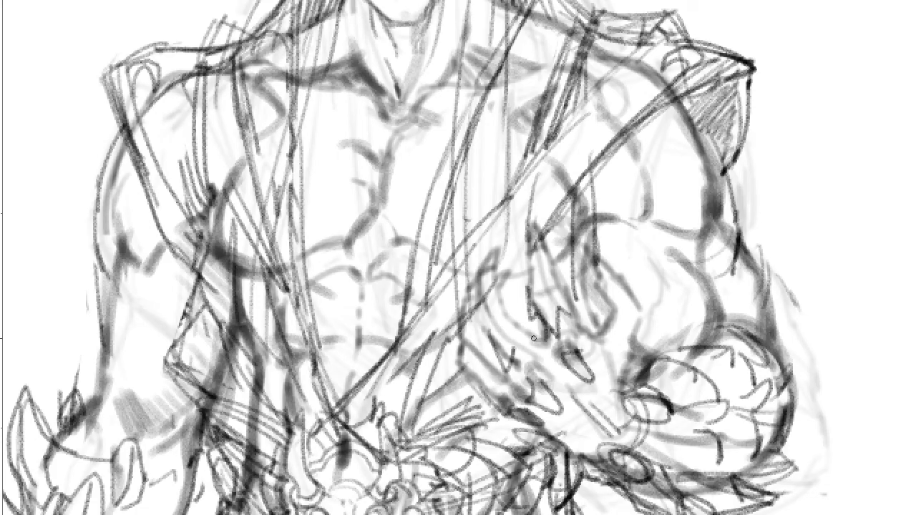
{"action": "mouse_move", "coordinate": [501, 314]}
{"action": "left_mouse_down"}
{"action": "mouse_move", "coordinate": [538, 340]}
{"action": "mouse_move", "coordinate": [499, 300]}
{"action": "mouse_move", "coordinate": [496, 286]}
{"action": "mouse_move", "coordinate": [504, 298]}
{"action": "mouse_move", "coordinate": [499, 287]}
{"action": "mouse_move", "coordinate": [513, 277]}
{"action": "mouse_move", "coordinate": [493, 280]}
{"action": "mouse_move", "coordinate": [511, 274]}
{"action": "mouse_move", "coordinate": [496, 279]}
{"action": "mouse_move", "coordinate": [498, 248]}
{"action": "left_mouse_up"}
{"action": "mouse_move", "coordinate": [498, 248]}
{"action": "left_mouse_down"}
{"action": "mouse_move", "coordinate": [466, 300]}
{"action": "mouse_move", "coordinate": [476, 274]}
{"action": "mouse_move", "coordinate": [464, 342]}
{"action": "left_mouse_up"}
Examine the clawed hand in the context of the whole figure, comparing the bare anatomy with the costume sketch
{"action": "key", "text": "ctrl+minus"}
{"action": "left_click_drag", "start_coordinate": [458, 287], "coordinate": [480, 413]}
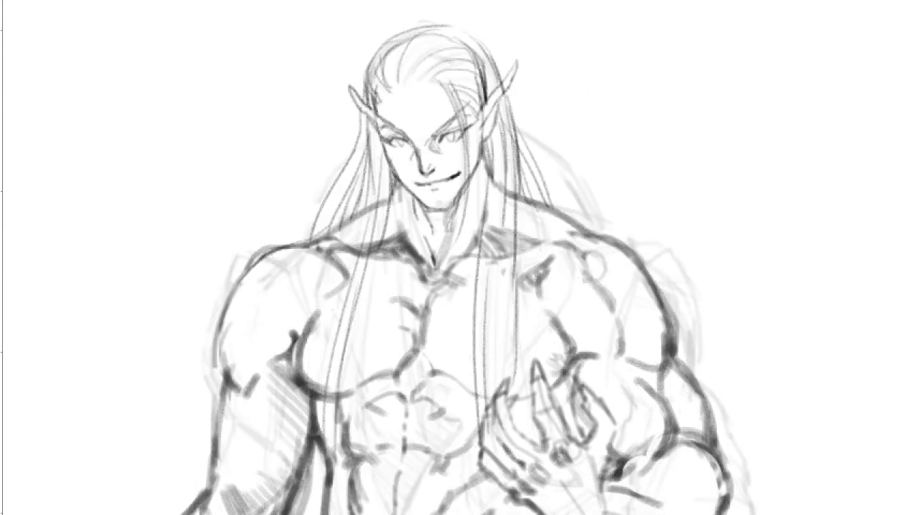
{"action": "key", "text": "ctrl+z"}
{"action": "key", "text": "ctrl+minus"}
{"action": "left_click_drag", "start_coordinate": [458, 286], "coordinate": [394, 69]}
{"action": "left_click_drag", "start_coordinate": [458, 233], "coordinate": [455, 265]}
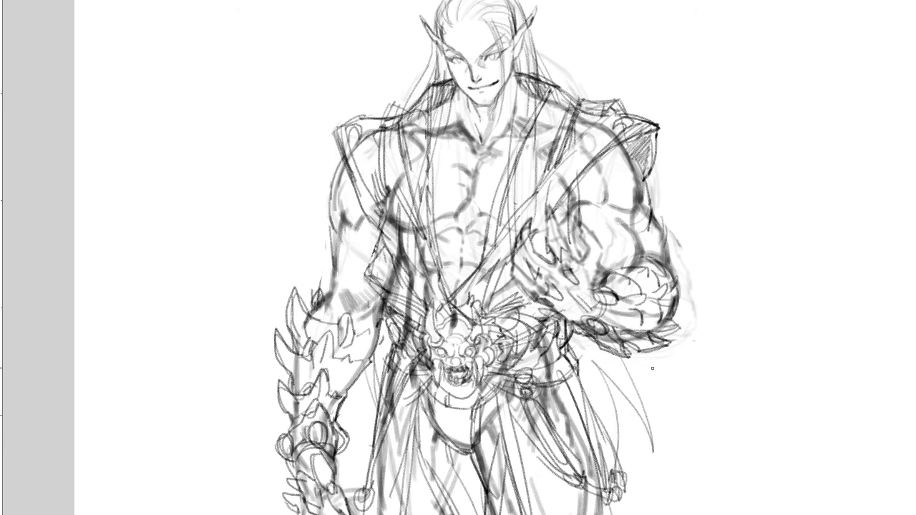
{"action": "left_click_drag", "start_coordinate": [644, 438], "coordinate": [621, 362]}
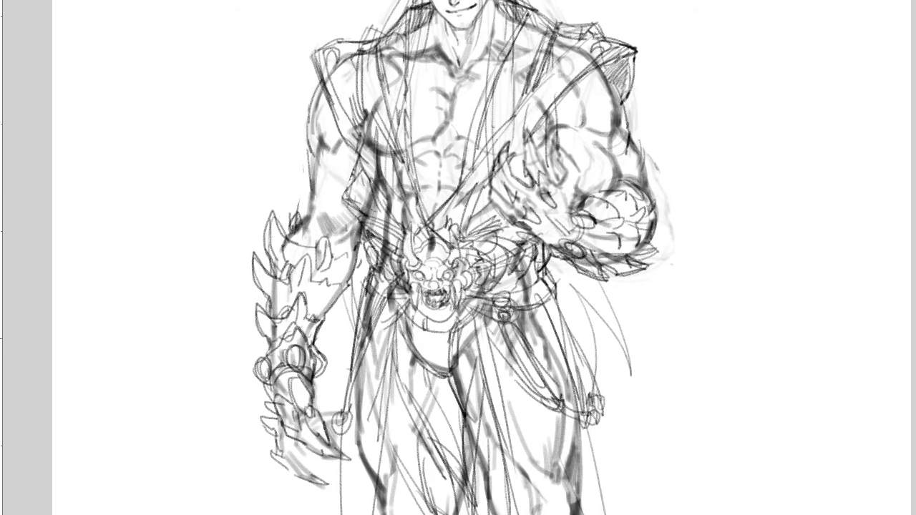
{"action": "left_click_drag", "start_coordinate": [458, 200], "coordinate": [478, 325]}
Switch the sketch layers off and on to compare the rough gesture, muscular anatomy and costume stages
{"action": "key", "text": "ctrl+comma"}
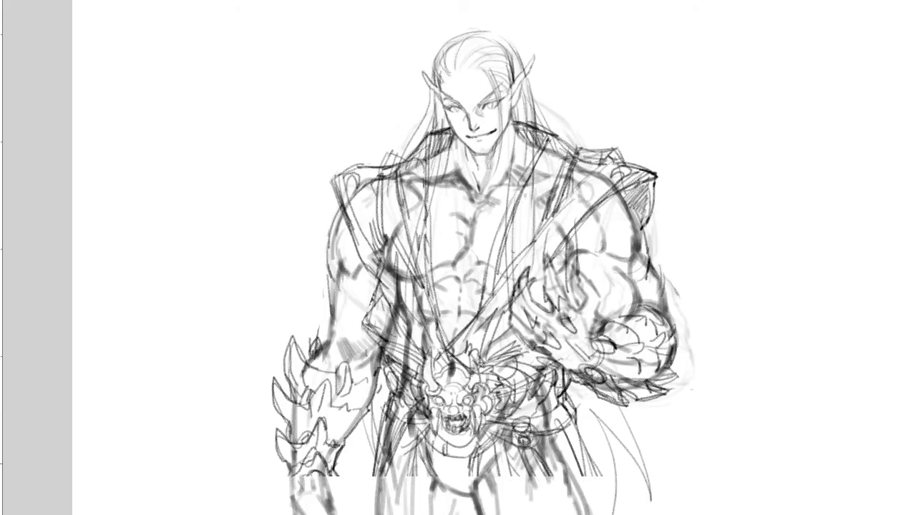
{"action": "key", "text": "ctrl+comma"}
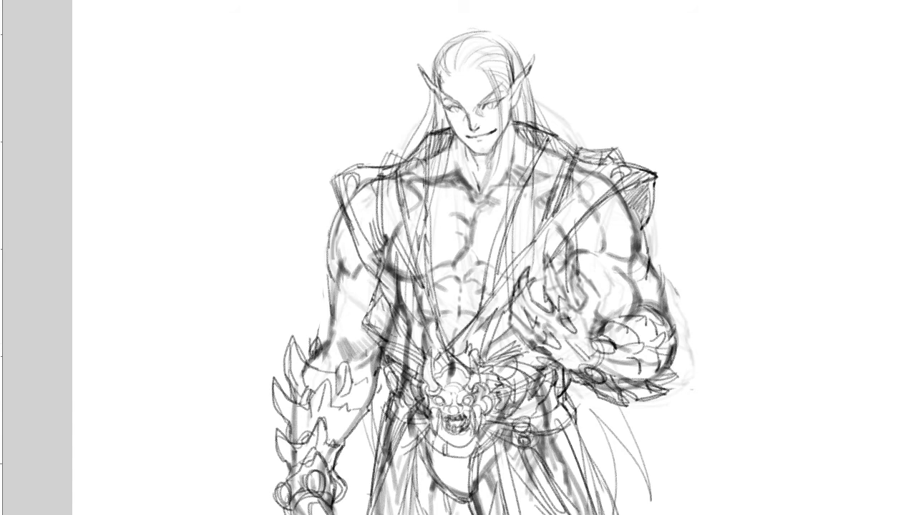
{"action": "key", "text": "ctrl+comma"}
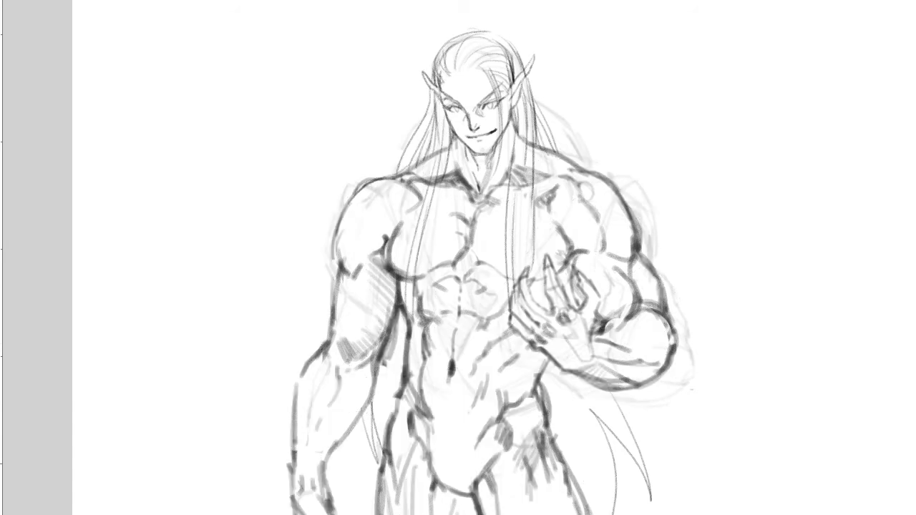
{"action": "key", "text": "ctrl+comma"}
{"action": "key", "text": "ctrl+comma"}
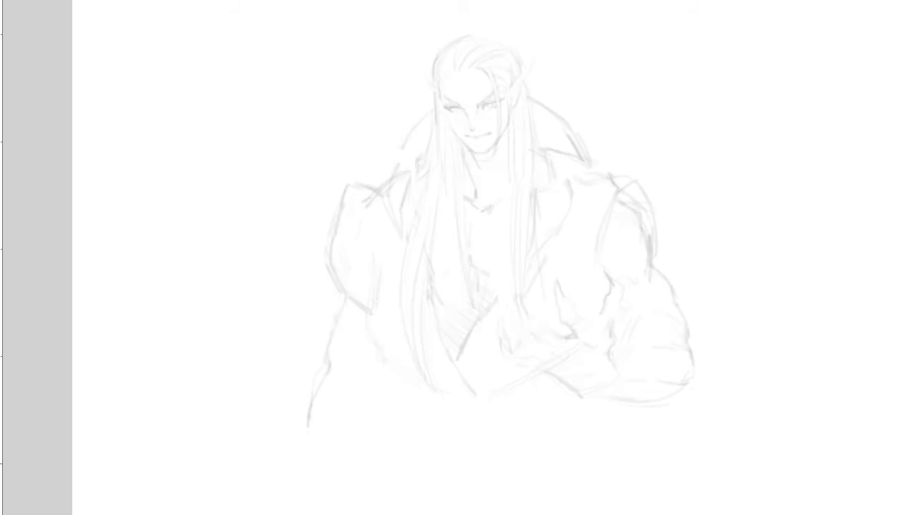
{"action": "key", "text": "ctrl+comma"}
{"action": "key", "text": "ctrl+comma"}
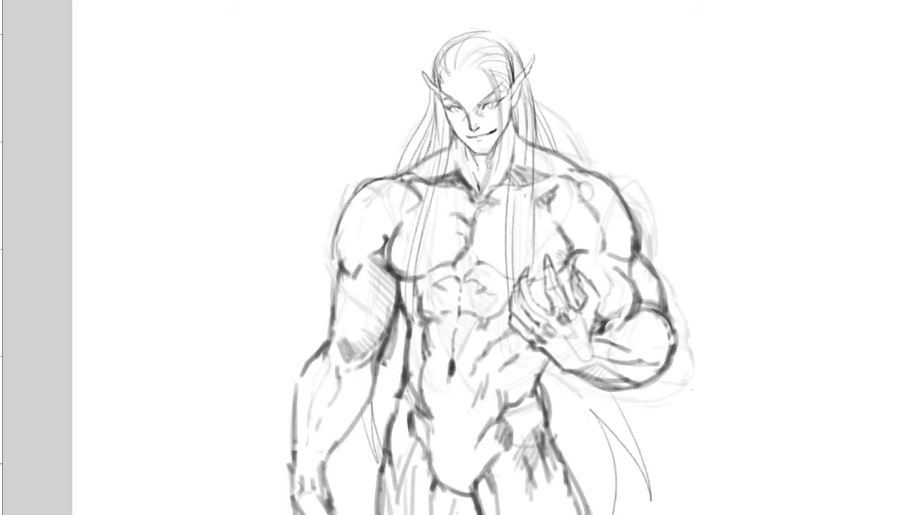
{"action": "key", "text": "ctrl+comma"}
{"action": "key", "text": "ctrl+comma"}
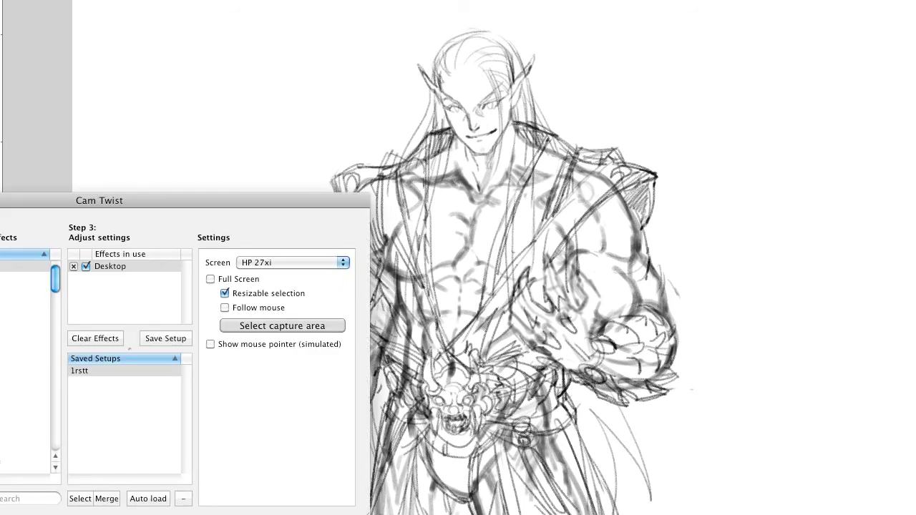
Switch to Cam Twist and reselect the desktop capture area so it takes in the drawing window and its tool palettes
{"action": "left_click", "coordinate": [282, 326]}
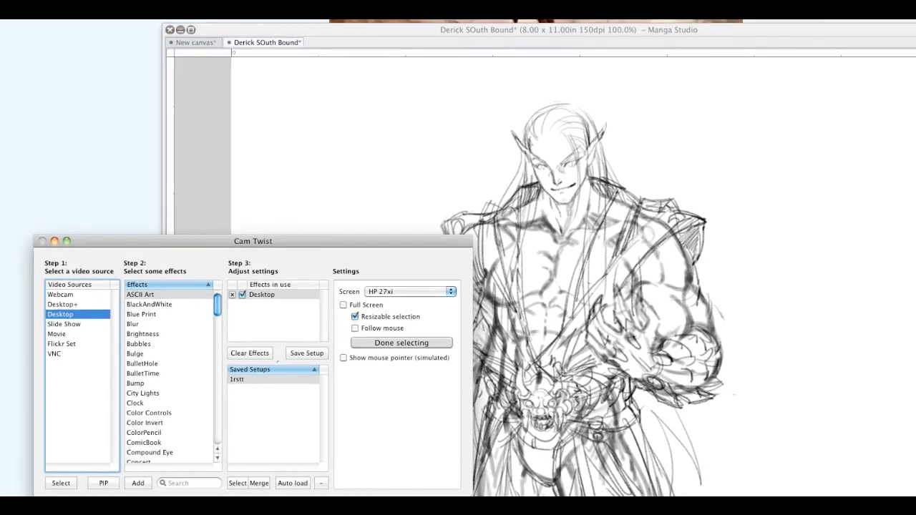
{"action": "left_click_drag", "start_coordinate": [253, 241], "coordinate": [4, 500]}
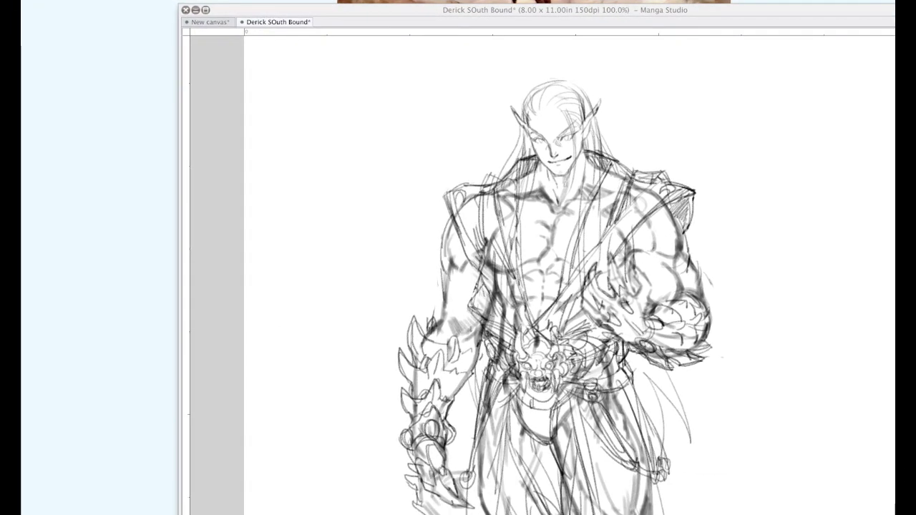
{"action": "left_click", "coordinate": [385, 380]}
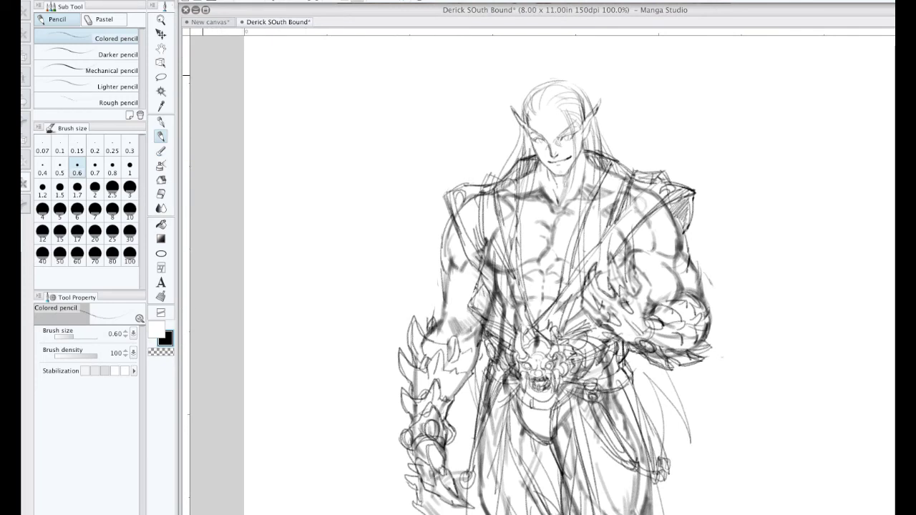
Move the Darker pencil below the Mechanical pencil in the pencil list and make the Mechanical pencil active
{"action": "mouse_move", "coordinate": [80, 55]}
{"action": "left_mouse_down"}
{"action": "mouse_move", "coordinate": [82, 71]}
{"action": "mouse_move", "coordinate": [110, 54]}
{"action": "mouse_move", "coordinate": [108, 34]}
{"action": "mouse_move", "coordinate": [109, 72]}
{"action": "left_mouse_up"}
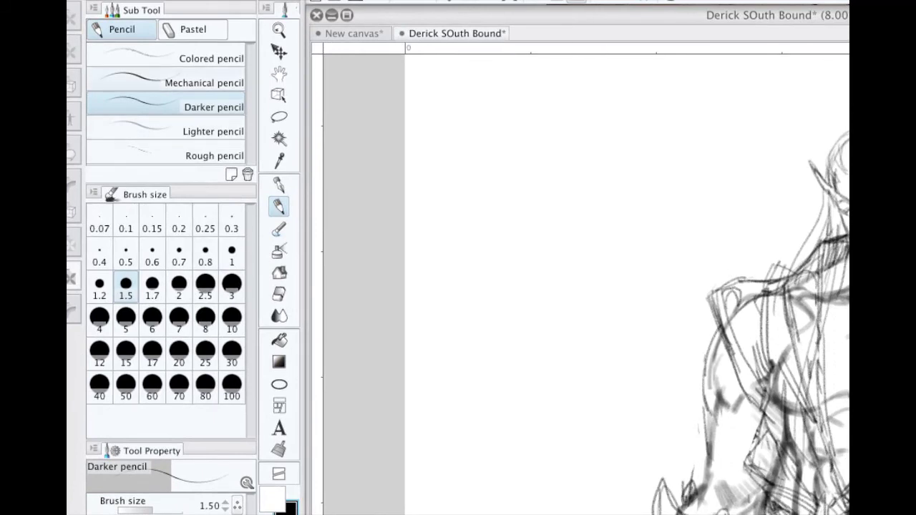
{"action": "left_click", "coordinate": [166, 80]}
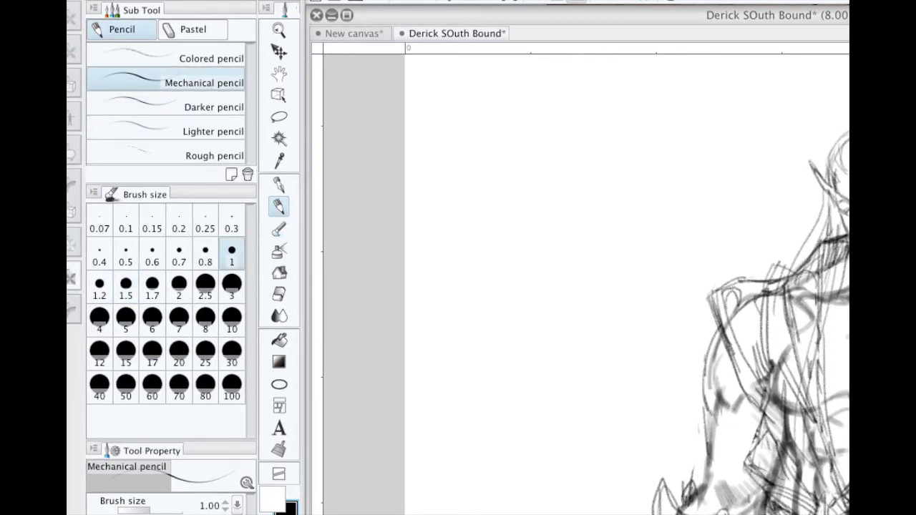
Make the Colored pencil active at size 0.6 and test it with a short zigzag beside the figure, undoing the mark
{"action": "key", "text": "Tab"}
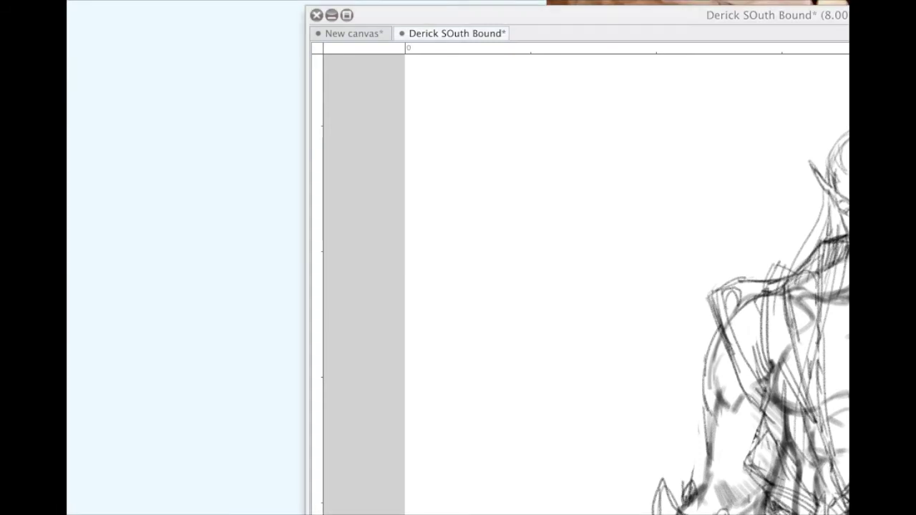
{"action": "key", "text": "Tab"}
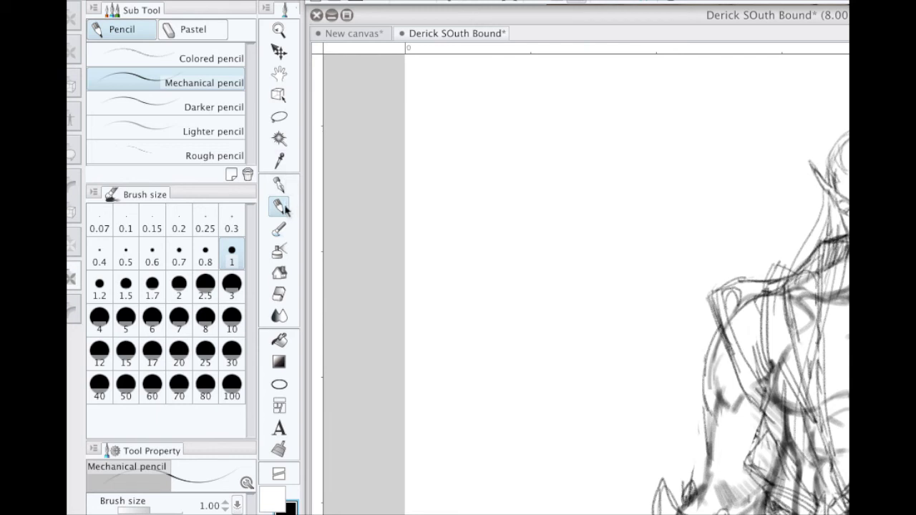
{"action": "left_click", "coordinate": [194, 66]}
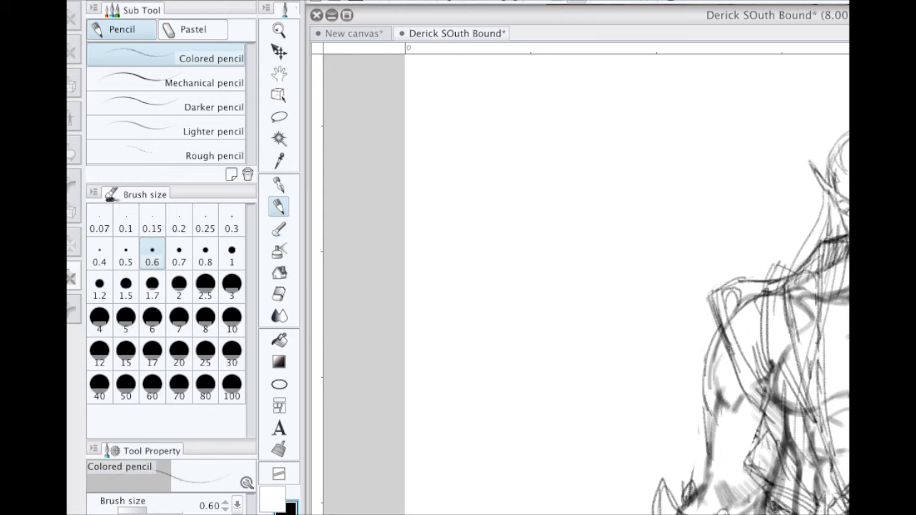
{"action": "mouse_move", "coordinate": [458, 195]}
{"action": "left_mouse_down"}
{"action": "mouse_move", "coordinate": [472, 265]}
{"action": "mouse_move", "coordinate": [495, 295]}
{"action": "left_mouse_up"}
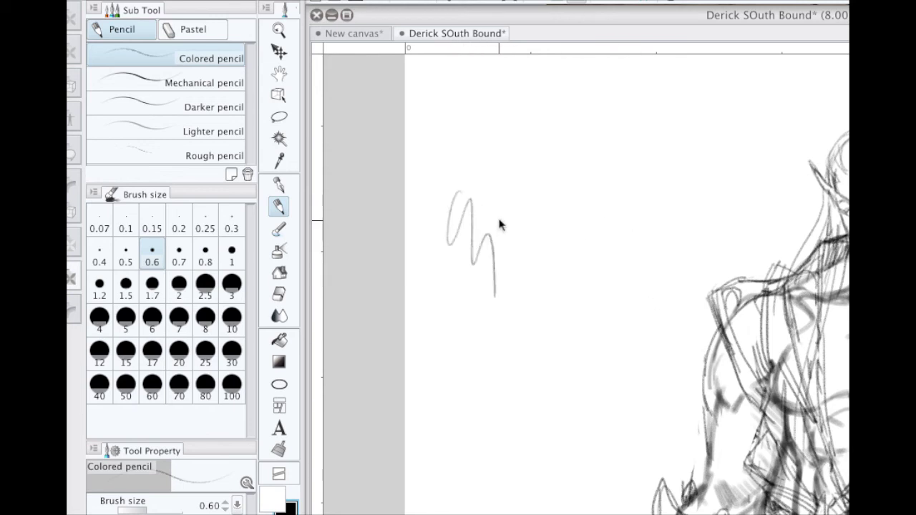
{"action": "scroll", "coordinate": [499, 220], "scroll_direction": "up", "scroll_amount": 2}
{"action": "key", "text": "super+z"}
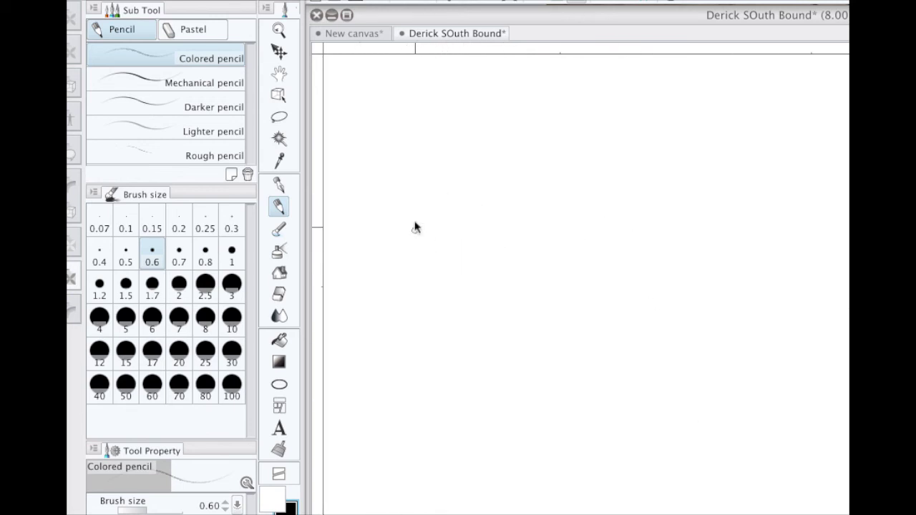
Try the Colored pencil's pressure range with repeated light-to-dark zigzags on blank canvas, undoing each one
{"action": "left_click_drag", "start_coordinate": [400, 195], "coordinate": [446, 245]}
{"action": "key", "text": "ctrl+z"}
{"action": "mouse_move", "coordinate": [381, 204]}
{"action": "left_mouse_down"}
{"action": "mouse_move", "coordinate": [397, 188]}
{"action": "mouse_move", "coordinate": [415, 228]}
{"action": "left_mouse_up"}
{"action": "key", "text": "ctrl+z"}
{"action": "left_click_drag", "start_coordinate": [374, 205], "coordinate": [440, 333]}
{"action": "key", "text": "ctrl+z"}
{"action": "left_click_drag", "start_coordinate": [373, 231], "coordinate": [438, 337]}
{"action": "key", "text": "ctrl+z"}
{"action": "mouse_move", "coordinate": [376, 233]}
{"action": "left_mouse_down"}
{"action": "mouse_move", "coordinate": [410, 314]}
{"action": "mouse_move", "coordinate": [491, 384]}
{"action": "left_mouse_up"}
{"action": "key", "text": "ctrl+z"}
{"action": "mouse_move", "coordinate": [466, 187]}
{"action": "left_mouse_down"}
{"action": "mouse_move", "coordinate": [444, 267]}
{"action": "mouse_move", "coordinate": [474, 236]}
{"action": "mouse_move", "coordinate": [503, 240]}
{"action": "mouse_move", "coordinate": [517, 345]}
{"action": "left_mouse_up"}
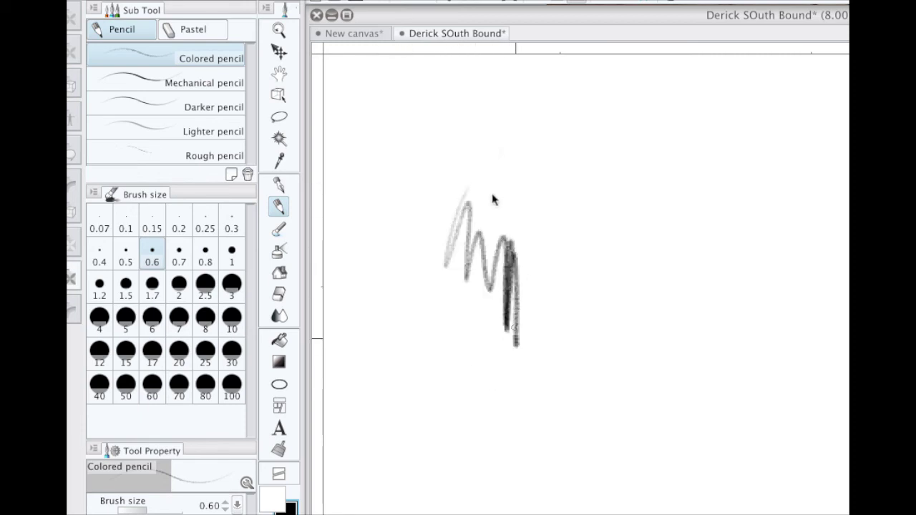
{"action": "key", "text": "ctrl+z"}
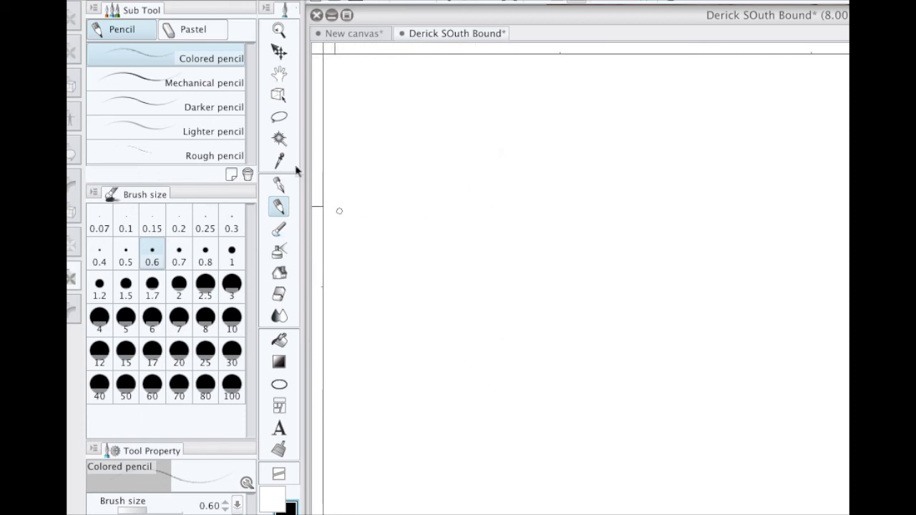
Test the Mechanical pencil with one stroke on the blank canvas and undo it
{"action": "left_click", "coordinate": [222, 90]}
{"action": "left_click_drag", "start_coordinate": [404, 197], "coordinate": [462, 304]}
{"action": "key", "text": "ctrl+z"}
Make the Darker pencil active and try a long test stroke at size 1.5, undoing the mark
{"action": "left_click", "coordinate": [217, 109]}
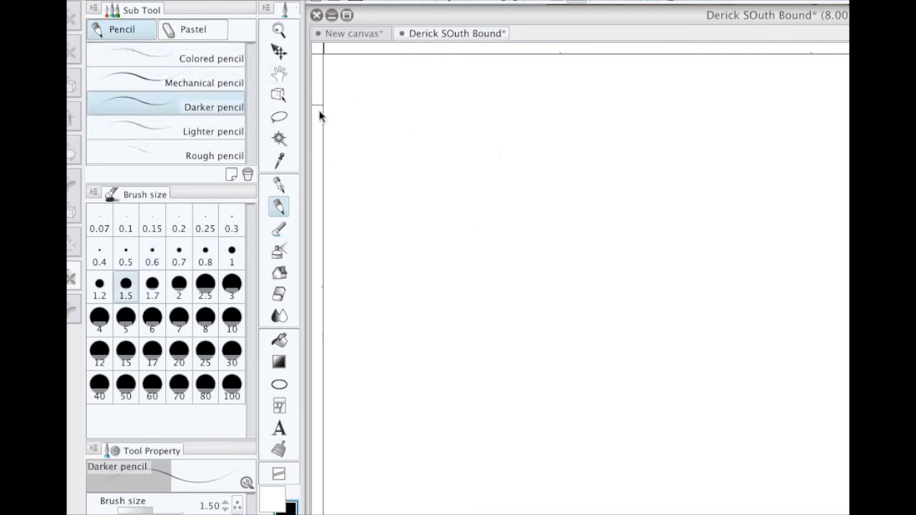
{"action": "left_click", "coordinate": [211, 92]}
{"action": "left_click", "coordinate": [211, 113]}
{"action": "mouse_move", "coordinate": [411, 131]}
{"action": "left_mouse_down"}
{"action": "mouse_move", "coordinate": [389, 219]}
{"action": "mouse_move", "coordinate": [389, 321]}
{"action": "mouse_move", "coordinate": [415, 327]}
{"action": "mouse_move", "coordinate": [425, 288]}
{"action": "mouse_move", "coordinate": [450, 436]}
{"action": "mouse_move", "coordinate": [476, 476]}
{"action": "left_mouse_up"}
{"action": "key", "text": "ctrl+z"}
Compare Darker pencil strokes at sizes 1 and 0.7, undo both marks and keep the brush size at 0.7
{"action": "left_click", "coordinate": [234, 252]}
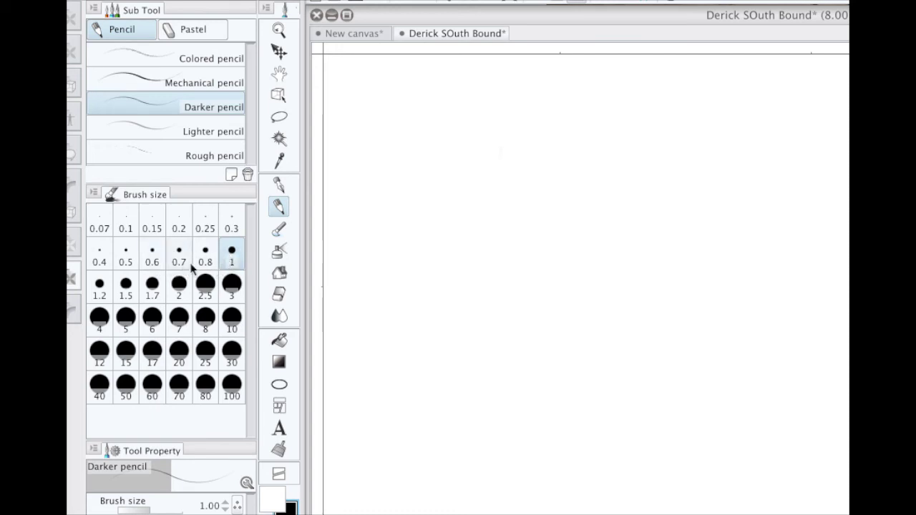
{"action": "left_click", "coordinate": [179, 258]}
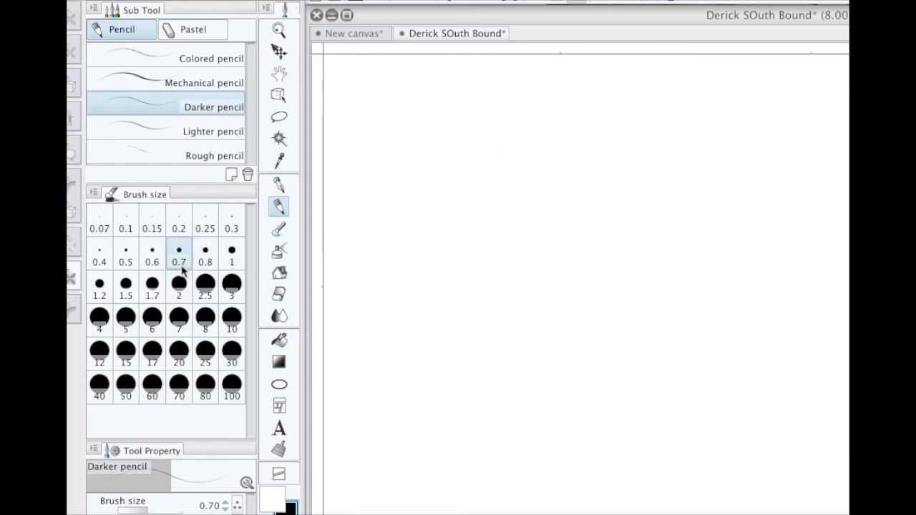
{"action": "left_click", "coordinate": [231, 259]}
{"action": "mouse_move", "coordinate": [428, 173]}
{"action": "left_mouse_down"}
{"action": "mouse_move", "coordinate": [416, 193]}
{"action": "mouse_move", "coordinate": [517, 216]}
{"action": "mouse_move", "coordinate": [398, 198]}
{"action": "left_mouse_up"}
{"action": "left_click", "coordinate": [179, 258]}
{"action": "mouse_move", "coordinate": [423, 228]}
{"action": "left_mouse_down"}
{"action": "mouse_move", "coordinate": [480, 204]}
{"action": "mouse_move", "coordinate": [520, 276]}
{"action": "mouse_move", "coordinate": [421, 230]}
{"action": "mouse_move", "coordinate": [478, 166]}
{"action": "mouse_move", "coordinate": [493, 276]}
{"action": "left_mouse_up"}
{"action": "key", "text": "super+z"}
{"action": "key", "text": "super+z"}
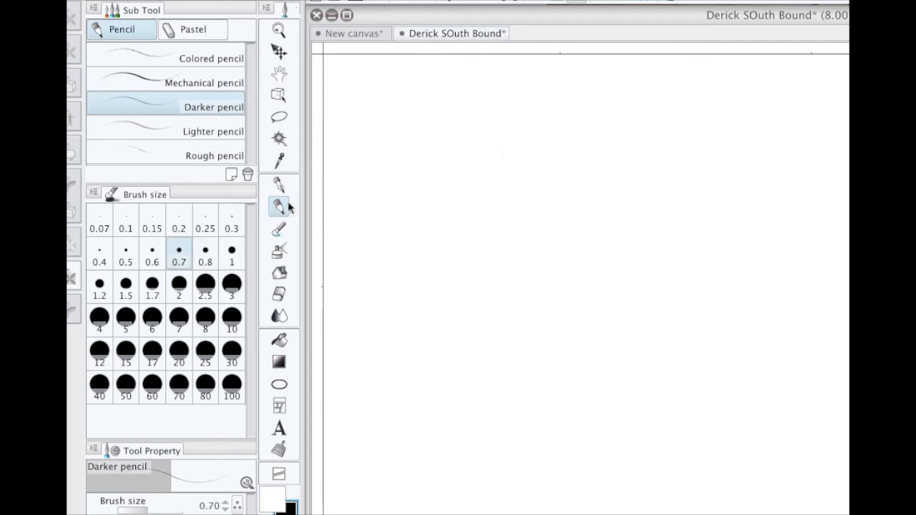
Switch to the G-pen at size 1 and test it with looping strokes on blank canvas, undoing each one
{"action": "left_click", "coordinate": [284, 180]}
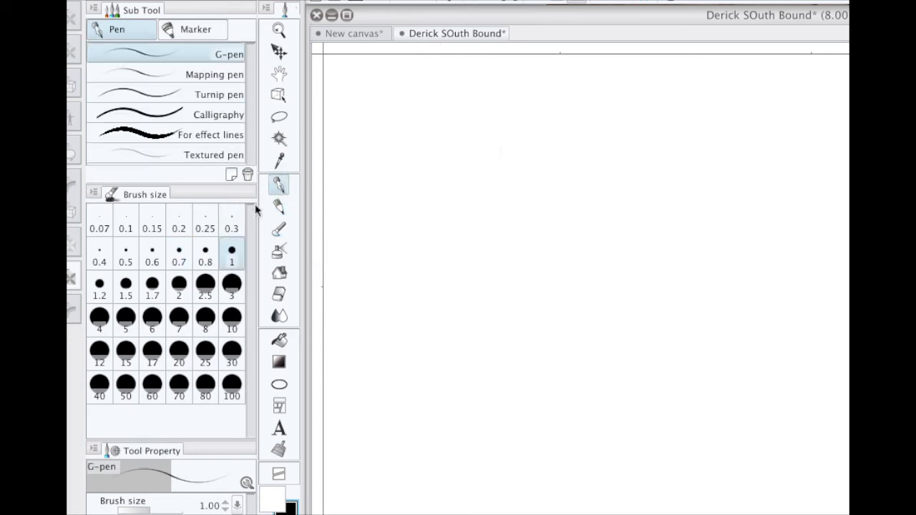
{"action": "left_click", "coordinate": [282, 209]}
{"action": "left_click", "coordinate": [281, 184]}
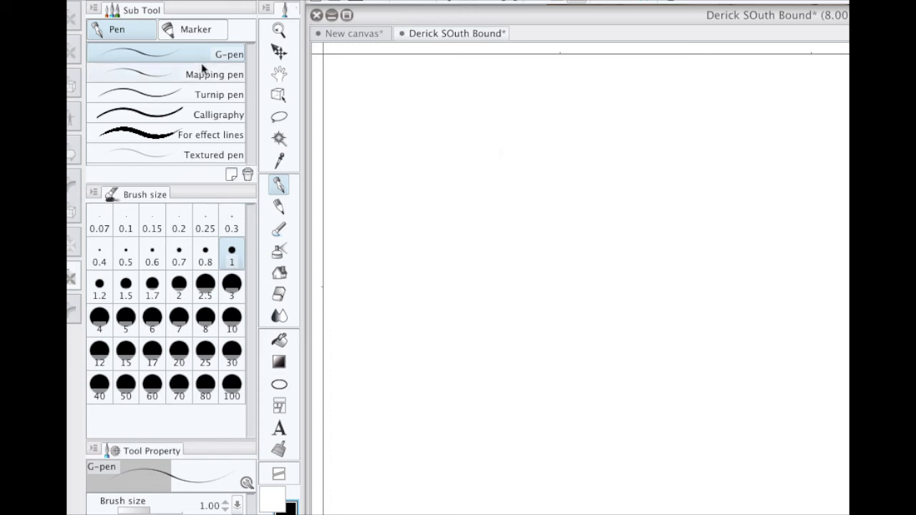
{"action": "mouse_move", "coordinate": [399, 241]}
{"action": "left_mouse_down"}
{"action": "mouse_move", "coordinate": [472, 327]}
{"action": "mouse_move", "coordinate": [404, 452]}
{"action": "left_mouse_up"}
{"action": "key", "text": "super+z"}
{"action": "mouse_move", "coordinate": [374, 208]}
{"action": "left_mouse_down"}
{"action": "mouse_move", "coordinate": [415, 167]}
{"action": "mouse_move", "coordinate": [525, 302]}
{"action": "mouse_move", "coordinate": [429, 344]}
{"action": "left_mouse_up"}
{"action": "key", "text": "super+z"}
{"action": "mouse_move", "coordinate": [363, 192]}
{"action": "left_mouse_down"}
{"action": "mouse_move", "coordinate": [435, 158]}
{"action": "mouse_move", "coordinate": [470, 351]}
{"action": "mouse_move", "coordinate": [449, 247]}
{"action": "left_mouse_up"}
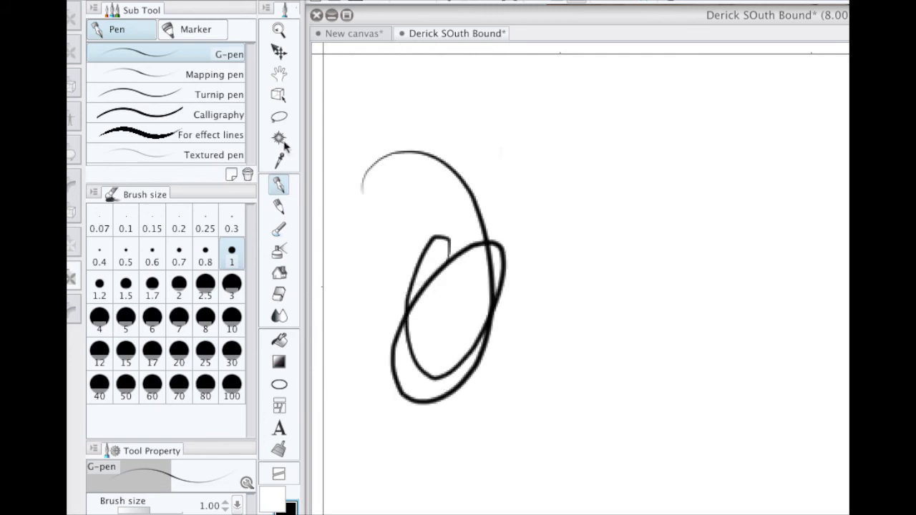
{"action": "key", "text": "super+z"}
{"action": "left_click_drag", "start_coordinate": [382, 159], "coordinate": [437, 338]}
{"action": "key", "text": "super+z"}
Draw a row of four overlapping G-pen test strokes and undo them all
{"action": "left_click_drag", "start_coordinate": [388, 210], "coordinate": [451, 331]}
{"action": "mouse_move", "coordinate": [420, 251]}
{"action": "left_mouse_down"}
{"action": "mouse_move", "coordinate": [458, 307]}
{"action": "mouse_move", "coordinate": [487, 344]}
{"action": "left_mouse_up"}
{"action": "left_click_drag", "start_coordinate": [456, 276], "coordinate": [505, 332]}
{"action": "left_click_drag", "start_coordinate": [478, 289], "coordinate": [535, 352]}
{"action": "key", "text": "super+z"}
{"action": "key", "text": "super+z"}
{"action": "key", "text": "super+z"}
{"action": "key", "text": "super+z"}
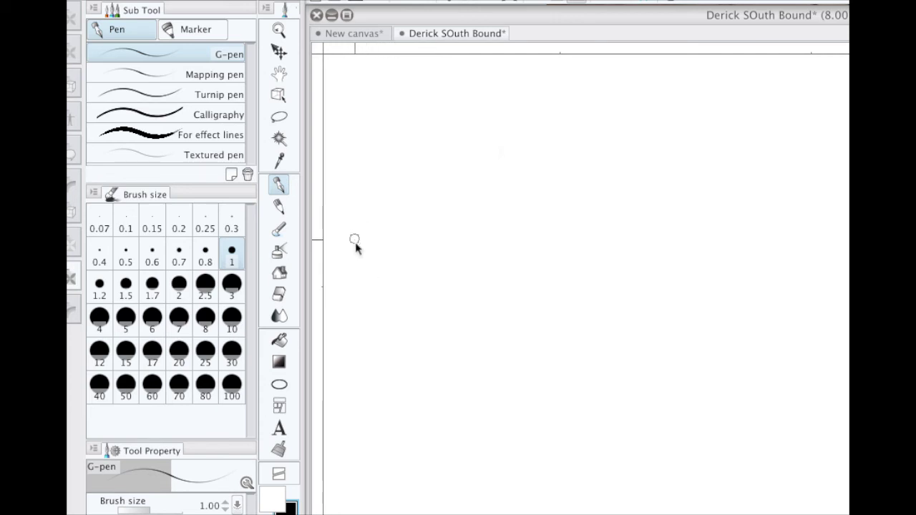
Draw another set of four G-pen test strokes and clear the layer
{"action": "left_click_drag", "start_coordinate": [348, 236], "coordinate": [393, 342]}
{"action": "mouse_move", "coordinate": [374, 269]}
{"action": "left_mouse_down"}
{"action": "mouse_move", "coordinate": [436, 338]}
{"action": "mouse_move", "coordinate": [470, 321]}
{"action": "left_mouse_up"}
{"action": "left_click_drag", "start_coordinate": [402, 242], "coordinate": [480, 326]}
{"action": "mouse_move", "coordinate": [431, 231]}
{"action": "left_mouse_down"}
{"action": "mouse_move", "coordinate": [481, 287]}
{"action": "mouse_move", "coordinate": [484, 393]}
{"action": "left_mouse_up"}
{"action": "key", "text": "Delete"}
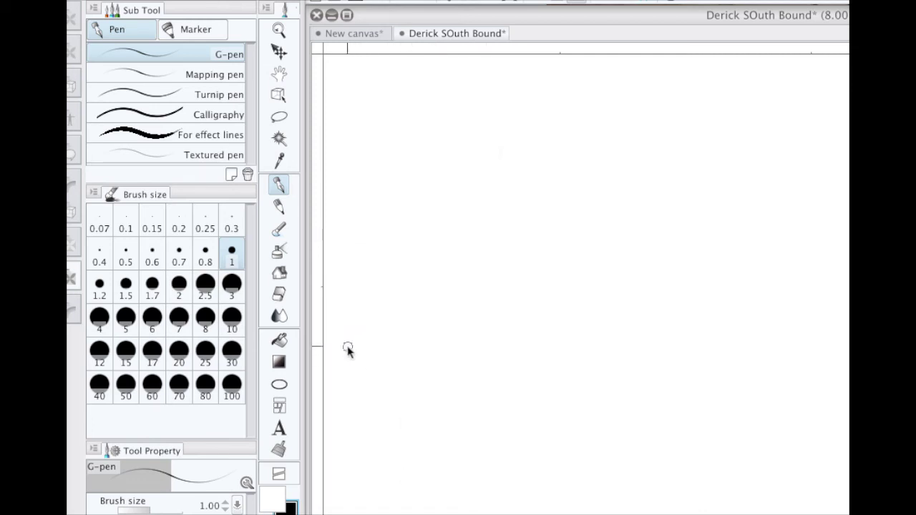
Try single angular G-pen strokes on blank canvas, clearing the marks after each attempt
{"action": "left_click_drag", "start_coordinate": [345, 346], "coordinate": [388, 405]}
{"action": "key", "text": "Delete"}
{"action": "mouse_move", "coordinate": [348, 209]}
{"action": "left_mouse_down"}
{"action": "mouse_move", "coordinate": [424, 315]}
{"action": "mouse_move", "coordinate": [422, 335]}
{"action": "left_mouse_up"}
{"action": "key", "text": "Delete"}
{"action": "left_click_drag", "start_coordinate": [363, 190], "coordinate": [438, 263]}
{"action": "key", "text": "Delete"}
{"action": "mouse_move", "coordinate": [351, 163]}
{"action": "left_mouse_down"}
{"action": "mouse_move", "coordinate": [378, 266]}
{"action": "mouse_move", "coordinate": [449, 292]}
{"action": "mouse_move", "coordinate": [490, 244]}
{"action": "mouse_move", "coordinate": [490, 254]}
{"action": "mouse_move", "coordinate": [494, 160]}
{"action": "left_mouse_up"}
{"action": "key", "text": "super+z"}
{"action": "key", "text": "super+z"}
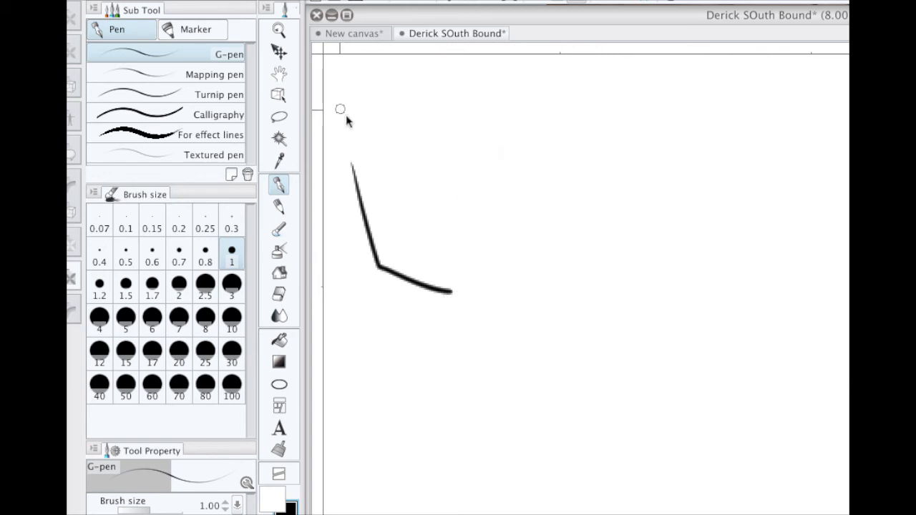
{"action": "key", "text": "Delete"}
Return to the Darker pencil at size 0.7 and try two short strokes, undoing each one
{"action": "left_click", "coordinate": [279, 207]}
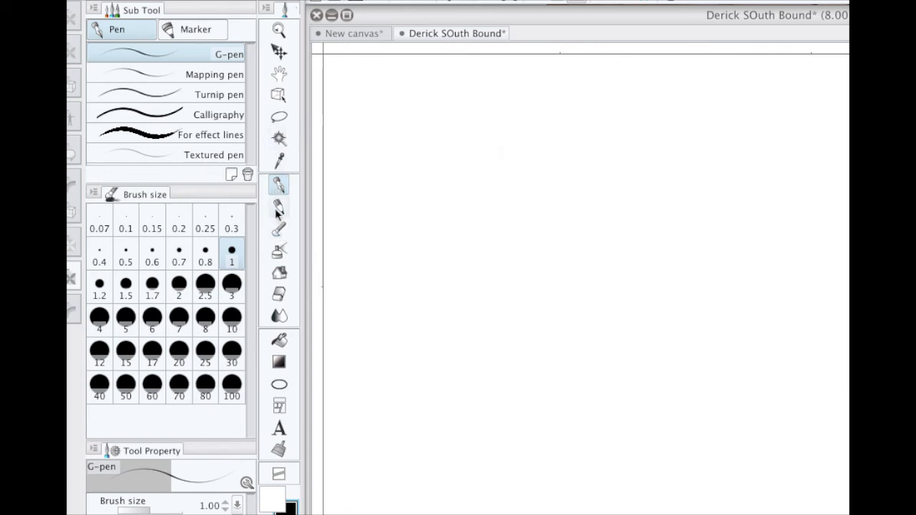
{"action": "mouse_move", "coordinate": [370, 174]}
{"action": "left_mouse_down"}
{"action": "mouse_move", "coordinate": [379, 231]}
{"action": "mouse_move", "coordinate": [405, 266]}
{"action": "left_mouse_up"}
{"action": "key", "text": "ctrl+z"}
{"action": "left_click_drag", "start_coordinate": [353, 209], "coordinate": [391, 294]}
{"action": "key", "text": "ctrl+z"}
Draw a series of short Darker pencil strokes side by side on blank canvas and undo them
{"action": "left_click_drag", "start_coordinate": [369, 199], "coordinate": [416, 289]}
{"action": "left_click_drag", "start_coordinate": [384, 221], "coordinate": [437, 296]}
{"action": "left_click_drag", "start_coordinate": [409, 233], "coordinate": [440, 292]}
{"action": "left_click_drag", "start_coordinate": [436, 199], "coordinate": [434, 289]}
{"action": "mouse_move", "coordinate": [446, 180]}
{"action": "left_mouse_down"}
{"action": "mouse_move", "coordinate": [438, 272]}
{"action": "mouse_move", "coordinate": [456, 211]}
{"action": "mouse_move", "coordinate": [474, 258]}
{"action": "mouse_move", "coordinate": [473, 218]}
{"action": "mouse_move", "coordinate": [444, 263]}
{"action": "left_mouse_up"}
{"action": "key", "text": "ctrl+z"}
{"action": "left_click_drag", "start_coordinate": [362, 208], "coordinate": [423, 290]}
{"action": "key", "text": "ctrl+z"}
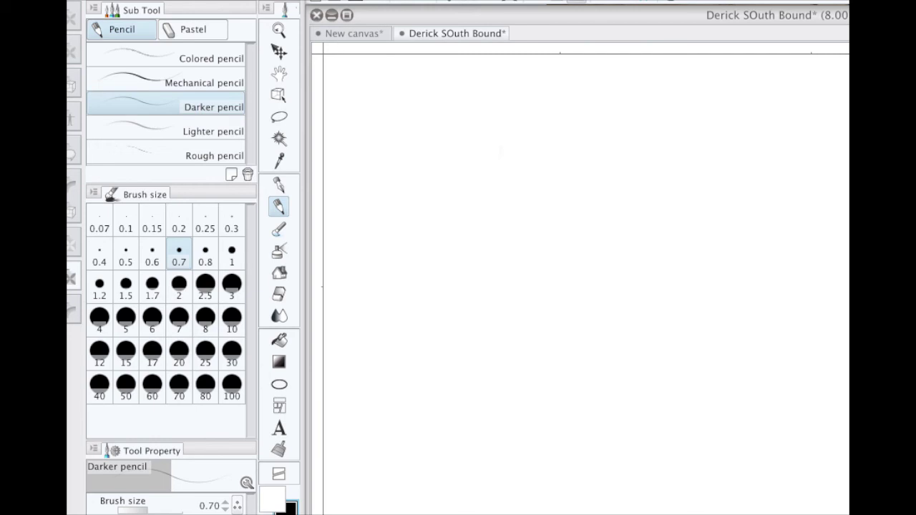
Test the Darker pencil at size 0.7 with large looping curves on blank canvas, undoing them
{"action": "key", "text": "Tab"}
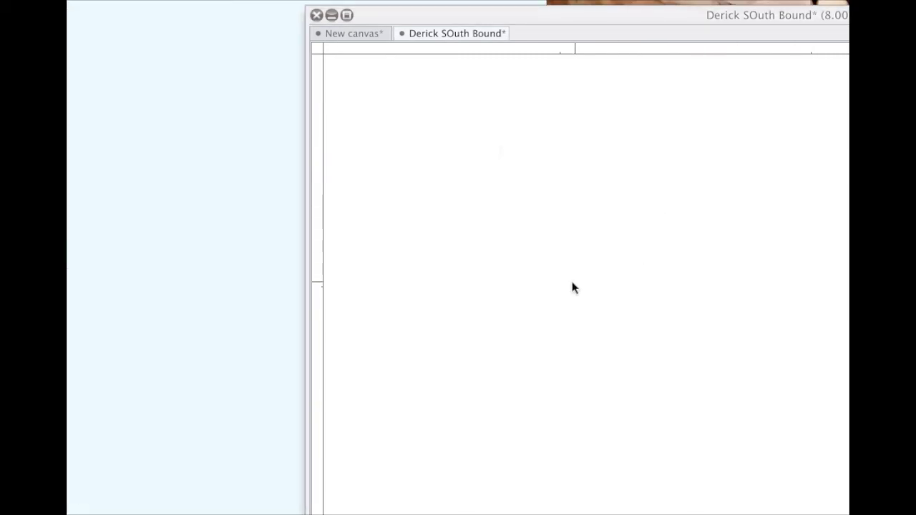
{"action": "key", "text": "Tab"}
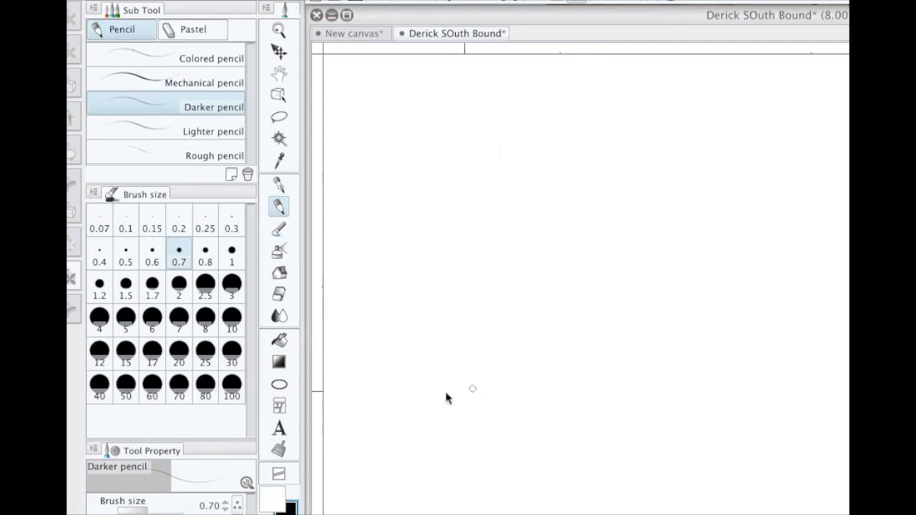
{"action": "mouse_move", "coordinate": [347, 271]}
{"action": "left_mouse_down"}
{"action": "mouse_move", "coordinate": [439, 279]}
{"action": "mouse_move", "coordinate": [469, 324]}
{"action": "left_mouse_up"}
{"action": "key", "text": "super+z"}
{"action": "mouse_move", "coordinate": [436, 238]}
{"action": "left_mouse_down"}
{"action": "mouse_move", "coordinate": [391, 299]}
{"action": "mouse_move", "coordinate": [467, 339]}
{"action": "left_mouse_up"}
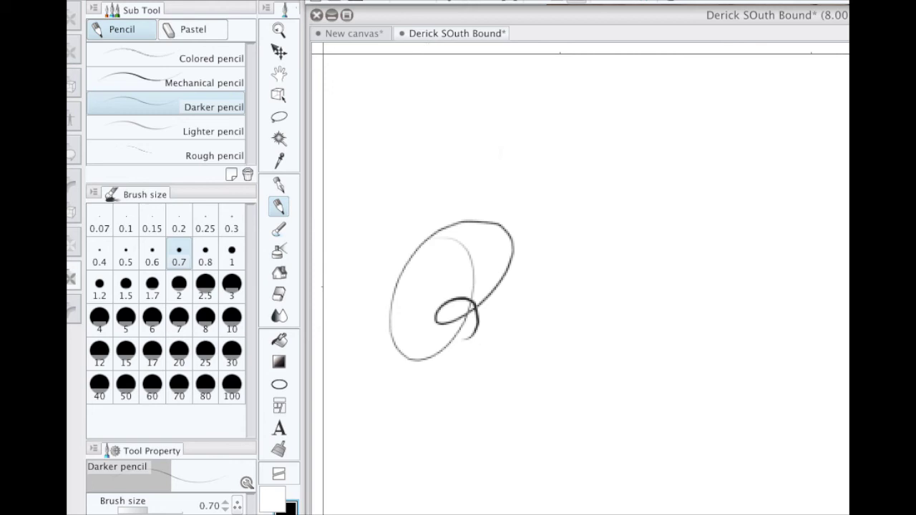
{"action": "key", "text": "super+z"}
Draw a Darker pencil zigzag in the empty area beside the figure and undo it
{"action": "key", "text": "Tab"}
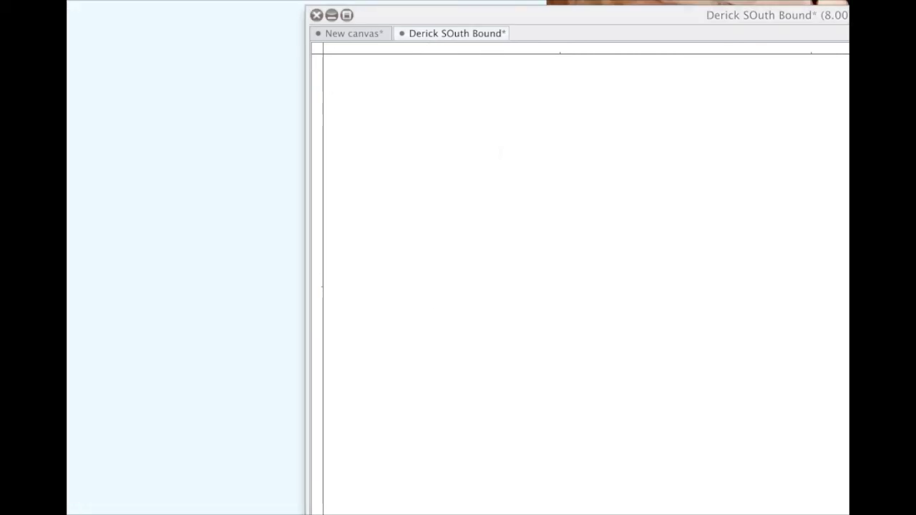
{"action": "key", "text": "Tab"}
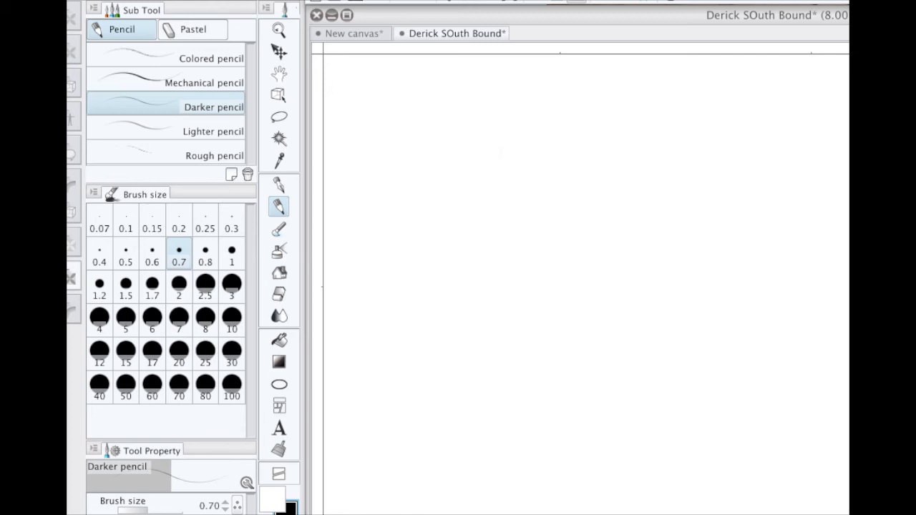
{"action": "key", "text": "Tab"}
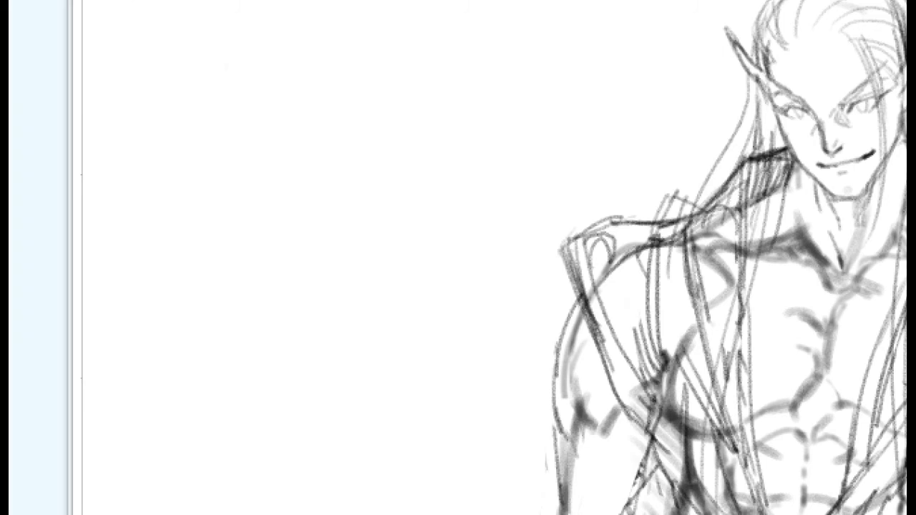
{"action": "mouse_move", "coordinate": [184, 162]}
{"action": "left_mouse_down"}
{"action": "mouse_move", "coordinate": [231, 110]}
{"action": "mouse_move", "coordinate": [252, 229]}
{"action": "left_mouse_up"}
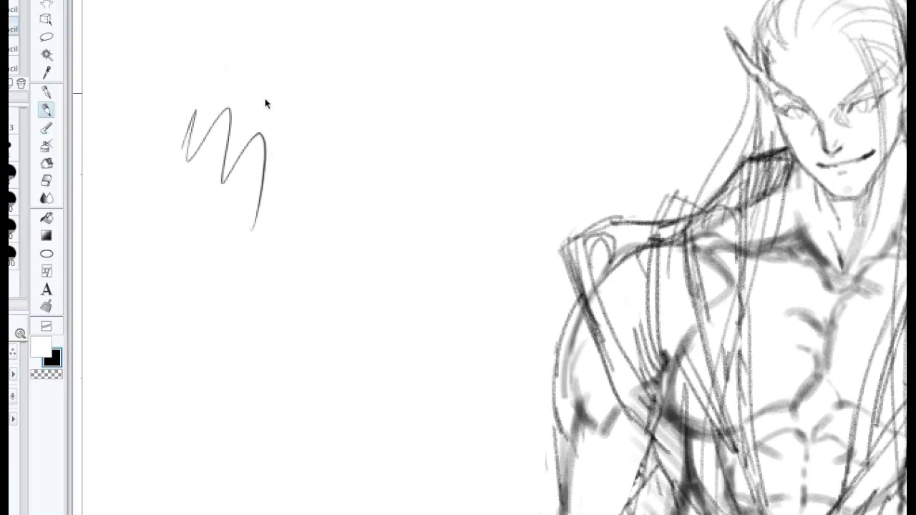
{"action": "key", "text": "ctrl+z"}
Fade the whole character sketch to a light grey so it serves as a guide for cleaner drawing
{"action": "mouse_move", "coordinate": [524, 110]}
{"action": "left_mouse_down"}
{"action": "mouse_move", "coordinate": [276, 106]}
{"action": "mouse_move", "coordinate": [228, 86]}
{"action": "left_mouse_up"}
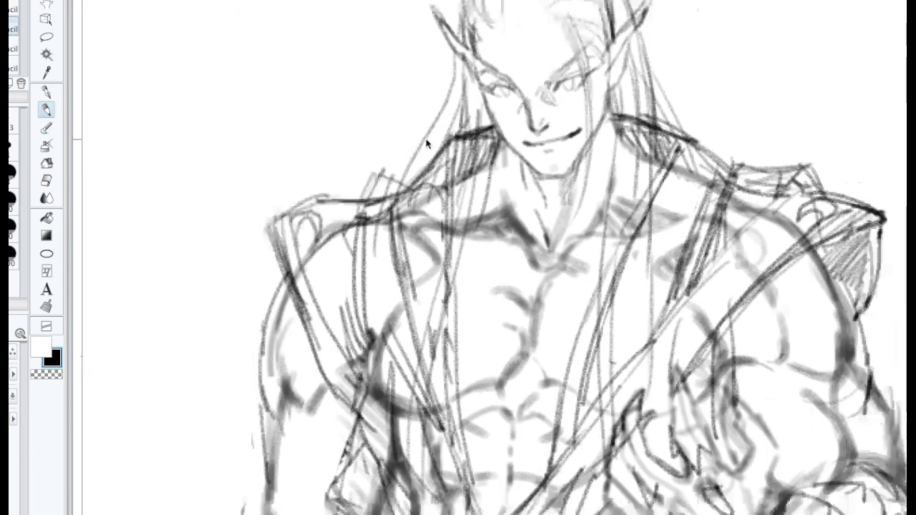
{"action": "scroll", "coordinate": [428, 142], "scroll_direction": "down", "scroll_amount": 1}
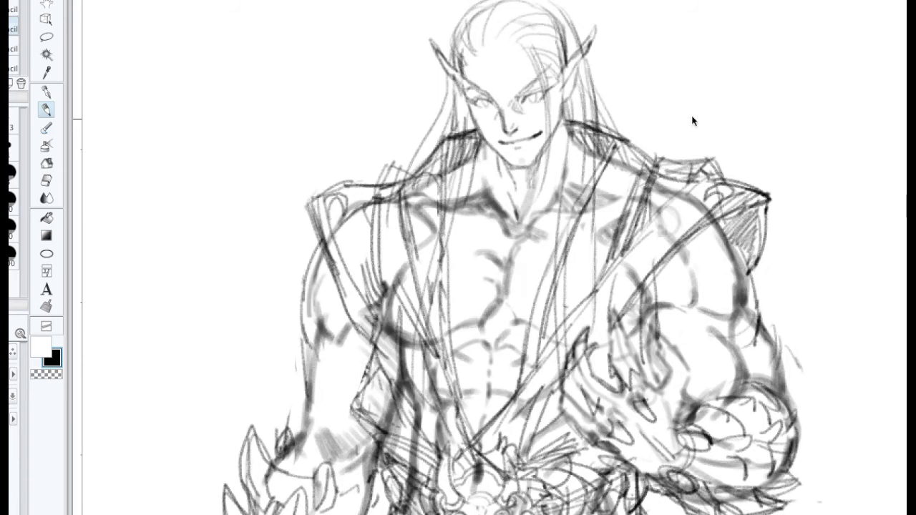
{"action": "scroll", "coordinate": [650, 114], "scroll_direction": "down", "scroll_amount": 3}
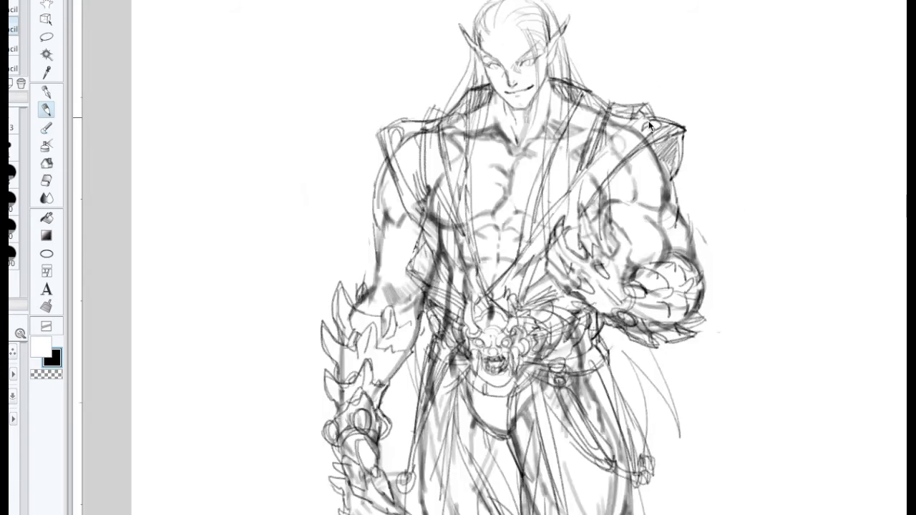
{"action": "left_click_drag", "start_coordinate": [674, 163], "coordinate": [528, 249]}
{"action": "scroll", "coordinate": [562, 251], "scroll_direction": "down", "scroll_amount": 2}
{"action": "left_click_drag", "start_coordinate": [570, 215], "coordinate": [687, 193]}
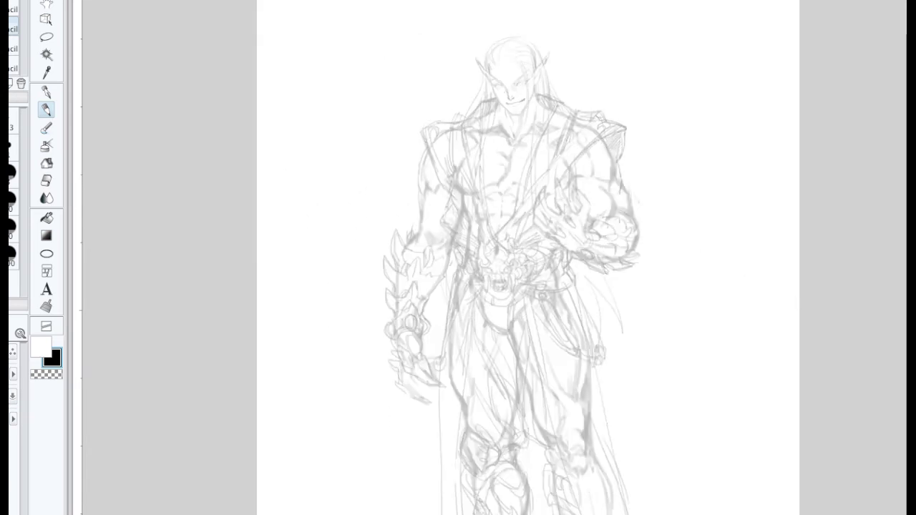
{"action": "scroll", "coordinate": [536, 226], "scroll_direction": "up", "scroll_amount": 1}
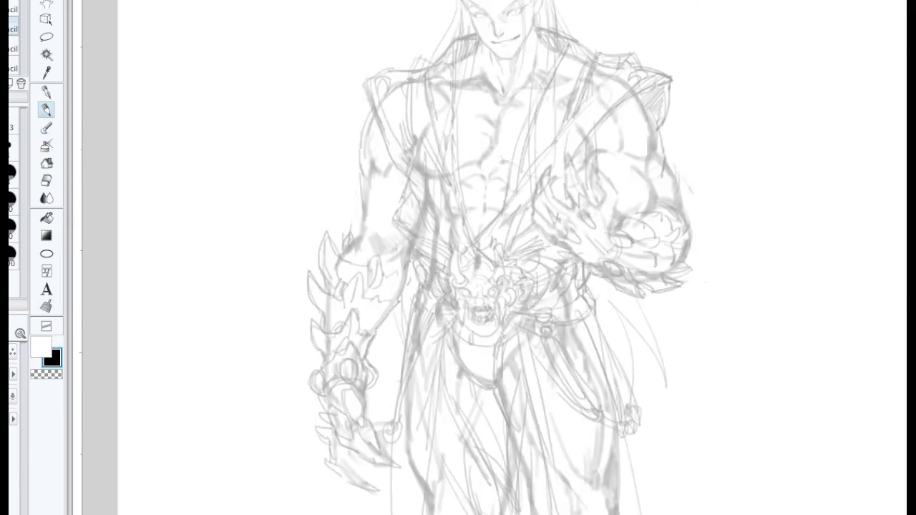
Check the canvas width, height and resolution in the image resolution settings, leaving them as they are
{"action": "left_click", "coordinate": [10, 1]}
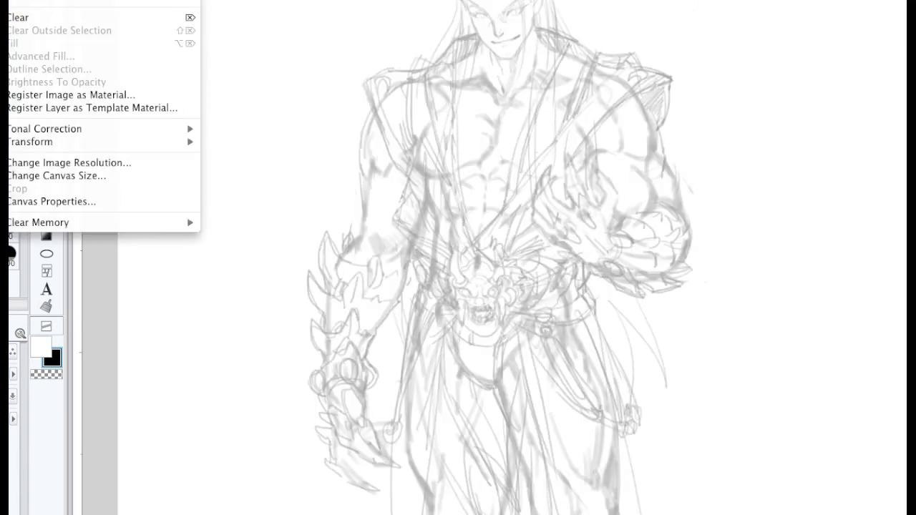
{"action": "left_click", "coordinate": [59, 163]}
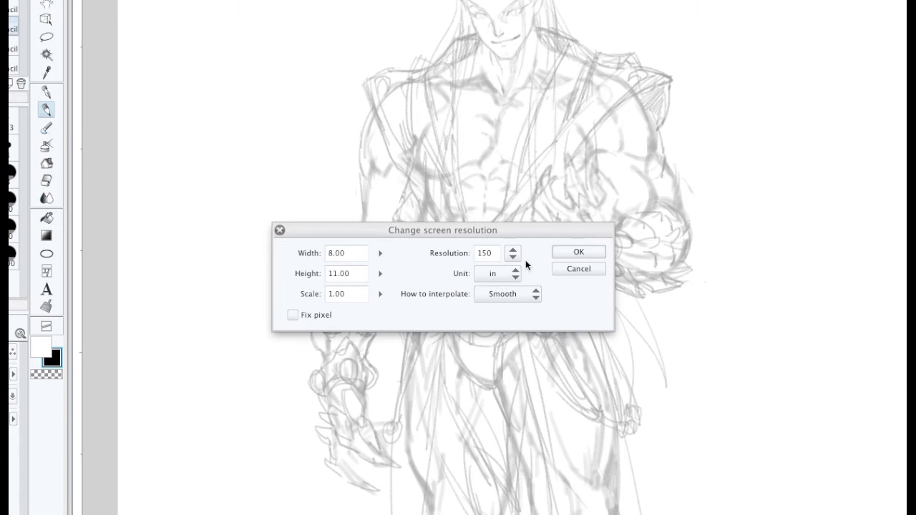
{"action": "left_click", "coordinate": [572, 265]}
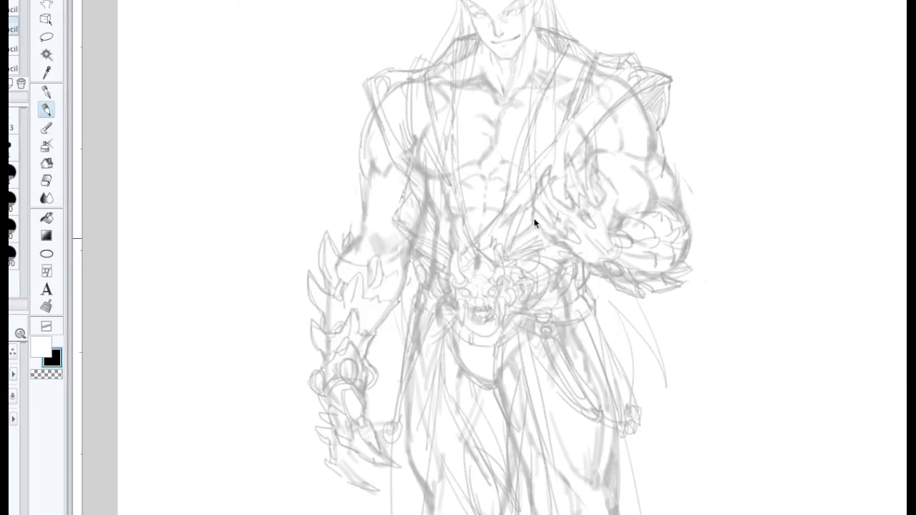
Trace the cheek and jaw contour on the viewer's left side of the face, undoing stray attempts
{"action": "scroll", "coordinate": [501, 151], "scroll_direction": "up", "scroll_amount": 1}
{"action": "mouse_move", "coordinate": [508, 136]}
{"action": "left_mouse_down"}
{"action": "mouse_move", "coordinate": [454, 306]}
{"action": "mouse_move", "coordinate": [452, 377]}
{"action": "left_mouse_up"}
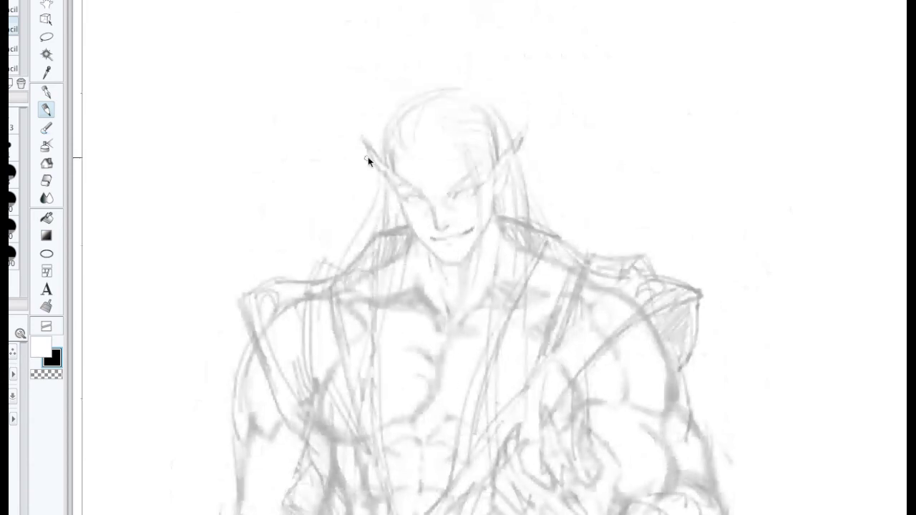
{"action": "left_click_drag", "start_coordinate": [389, 104], "coordinate": [377, 150]}
{"action": "left_click_drag", "start_coordinate": [395, 107], "coordinate": [382, 165]}
{"action": "key", "text": "ctrl+z"}
{"action": "scroll", "coordinate": [393, 129], "scroll_direction": "up", "scroll_amount": 1}
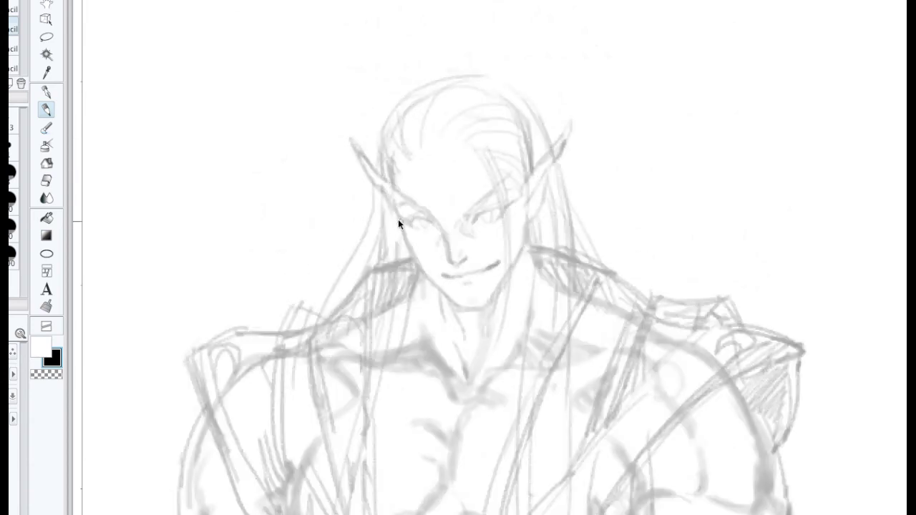
{"action": "scroll", "coordinate": [398, 209], "scroll_direction": "up", "scroll_amount": 1}
{"action": "left_click_drag", "start_coordinate": [386, 204], "coordinate": [399, 243]}
{"action": "key", "text": "ctrl+z"}
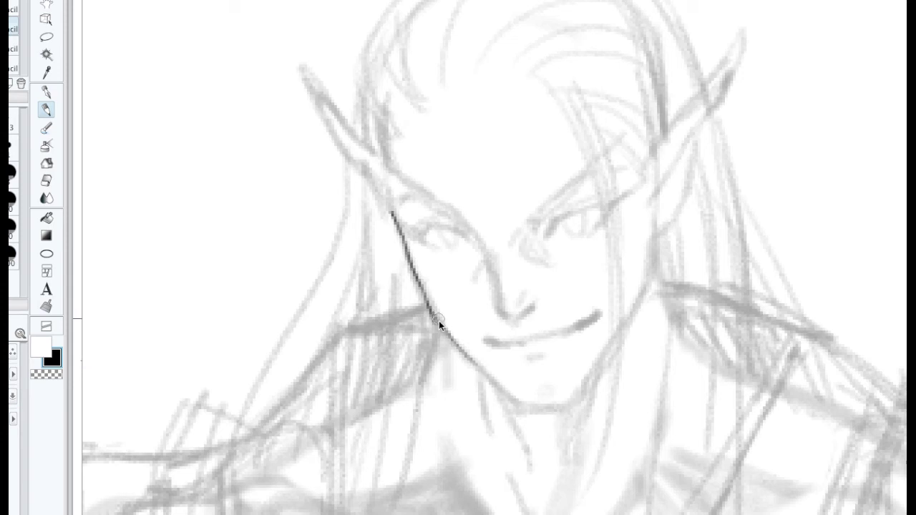
{"action": "left_click_drag", "start_coordinate": [514, 400], "coordinate": [536, 407]}
{"action": "key", "text": "ctrl+z"}
Draw the dark upper lids and outer corners of both eyes over the faded sketch
{"action": "scroll", "coordinate": [501, 296], "scroll_direction": "down", "scroll_amount": 2}
{"action": "scroll", "coordinate": [518, 307], "scroll_direction": "down", "scroll_amount": 3}
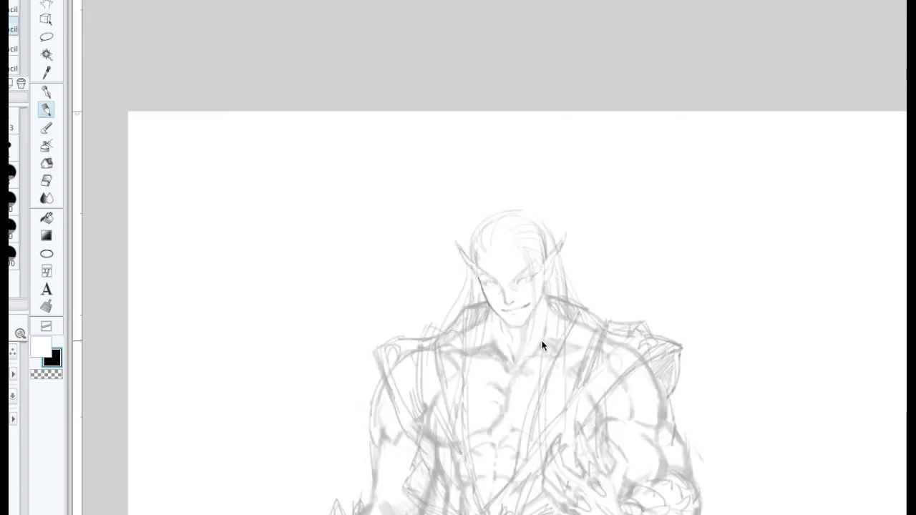
{"action": "scroll", "coordinate": [542, 268], "scroll_direction": "up", "scroll_amount": 1}
{"action": "scroll", "coordinate": [538, 258], "scroll_direction": "up", "scroll_amount": 2}
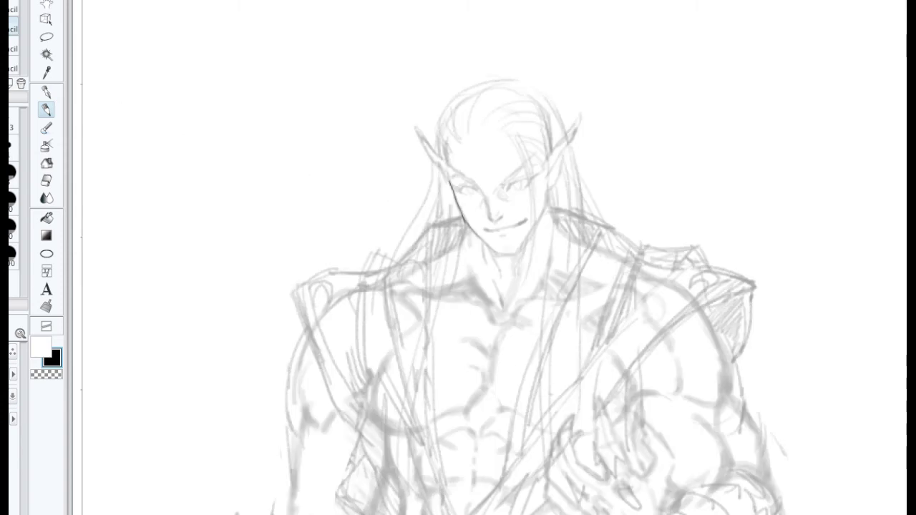
{"action": "scroll", "coordinate": [530, 214], "scroll_direction": "up", "scroll_amount": 1}
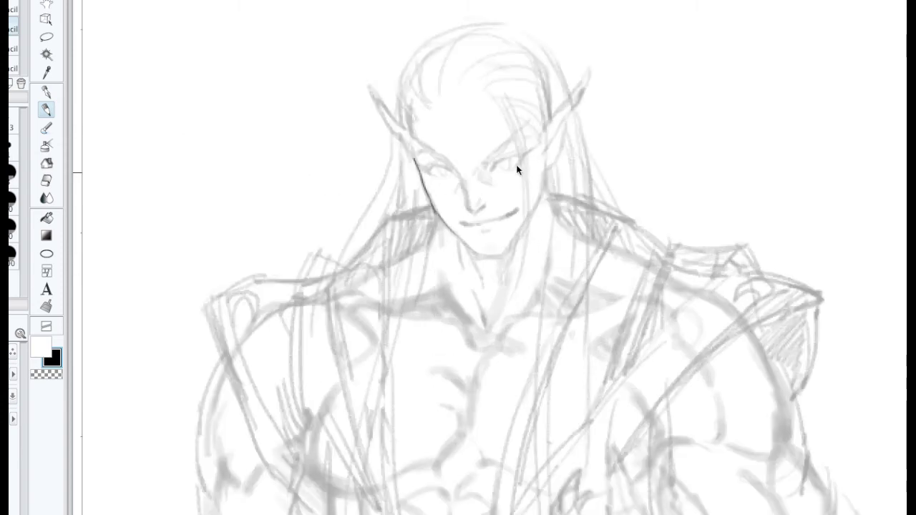
{"action": "scroll", "coordinate": [504, 163], "scroll_direction": "up", "scroll_amount": 1}
{"action": "scroll", "coordinate": [492, 161], "scroll_direction": "up", "scroll_amount": 1}
{"action": "scroll", "coordinate": [493, 161], "scroll_direction": "down", "scroll_amount": 1}
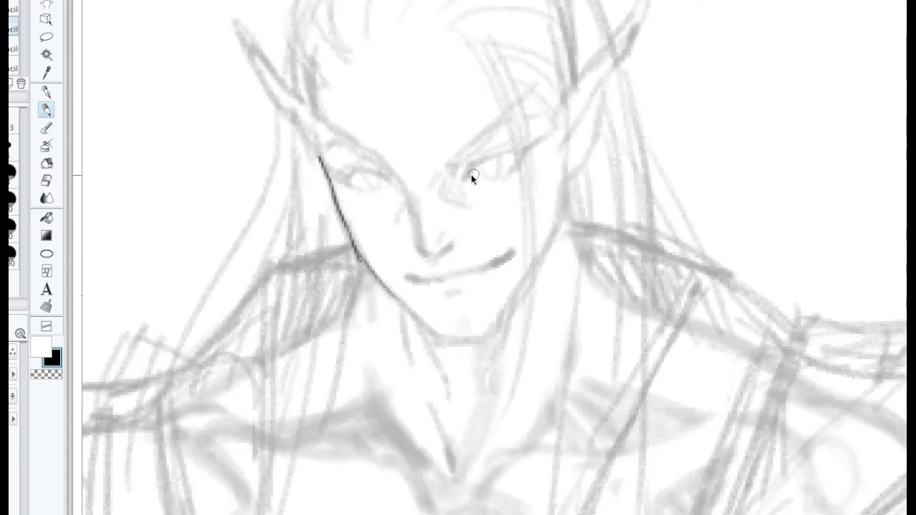
{"action": "left_click_drag", "start_coordinate": [466, 176], "coordinate": [532, 142]}
{"action": "left_click_drag", "start_coordinate": [538, 140], "coordinate": [512, 174]}
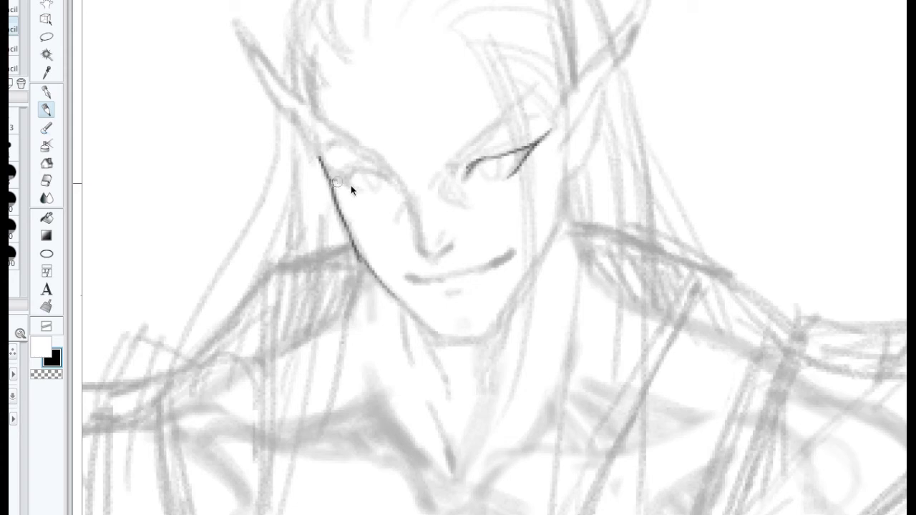
{"action": "mouse_move", "coordinate": [345, 180]}
{"action": "left_mouse_down"}
{"action": "mouse_move", "coordinate": [354, 170]}
{"action": "mouse_move", "coordinate": [388, 182]}
{"action": "mouse_move", "coordinate": [358, 194]}
{"action": "left_mouse_up"}
Outline both slanted eyebrows with thin double lines angled down to the bridge of the nose
{"action": "left_click_drag", "start_coordinate": [327, 148], "coordinate": [349, 137]}
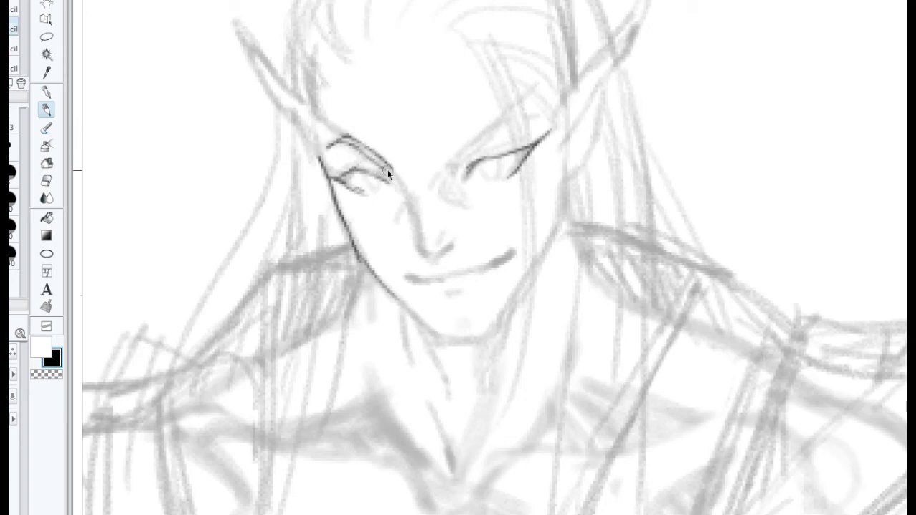
{"action": "mouse_move", "coordinate": [392, 175]}
{"action": "left_mouse_down"}
{"action": "mouse_move", "coordinate": [345, 146]}
{"action": "mouse_move", "coordinate": [396, 174]}
{"action": "mouse_move", "coordinate": [487, 135]}
{"action": "left_mouse_up"}
{"action": "left_click_drag", "start_coordinate": [451, 167], "coordinate": [540, 79]}
{"action": "left_click_drag", "start_coordinate": [509, 115], "coordinate": [538, 109]}
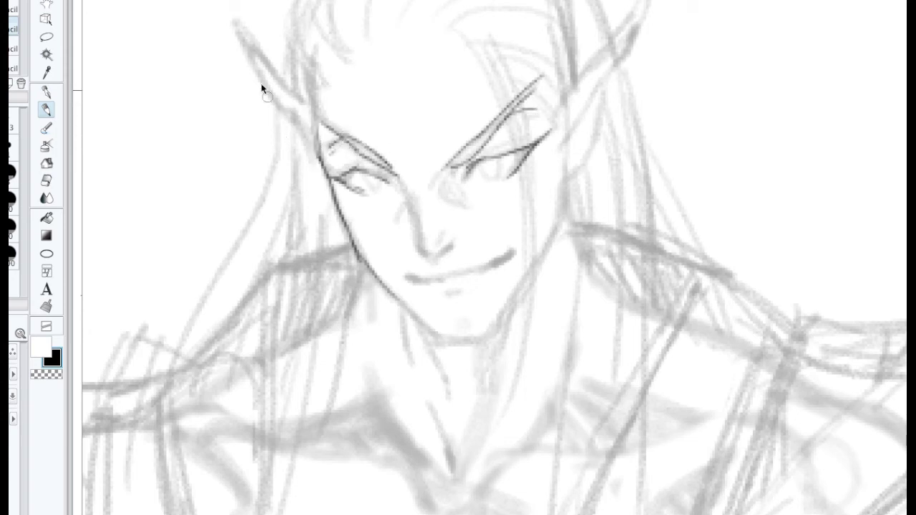
Outline both long pointed ears, including the lobe of the ear on the viewer's right
{"action": "left_click_drag", "start_coordinate": [243, 44], "coordinate": [321, 162]}
{"action": "left_click_drag", "start_coordinate": [238, 33], "coordinate": [308, 109]}
{"action": "left_click_drag", "start_coordinate": [489, 142], "coordinate": [429, 242]}
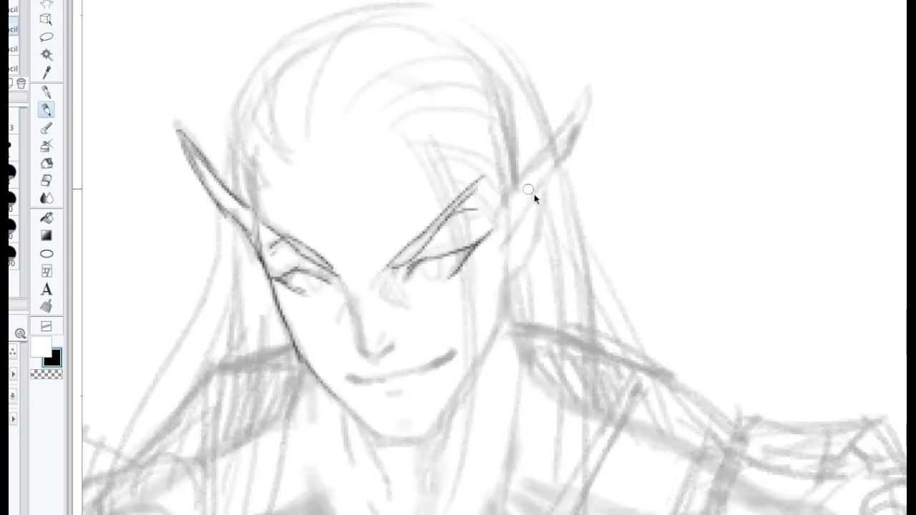
{"action": "mouse_move", "coordinate": [594, 85]}
{"action": "left_mouse_down"}
{"action": "mouse_move", "coordinate": [571, 155]}
{"action": "mouse_move", "coordinate": [579, 135]}
{"action": "mouse_move", "coordinate": [553, 174]}
{"action": "left_mouse_up"}
{"action": "mouse_move", "coordinate": [543, 212]}
{"action": "left_mouse_down"}
{"action": "mouse_move", "coordinate": [534, 249]}
{"action": "mouse_move", "coordinate": [504, 282]}
{"action": "left_mouse_up"}
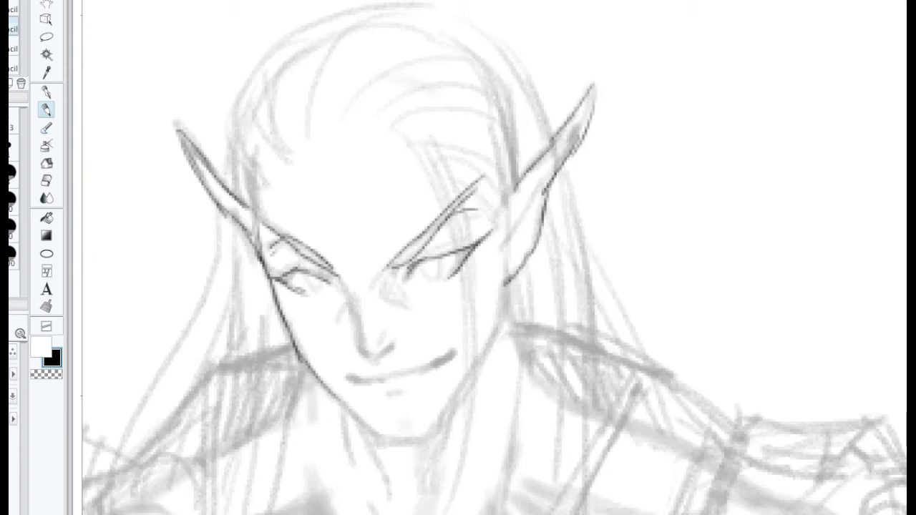
Toggle the palettes off and on, and test a pencil zigzag beside the head and undo it
{"action": "key", "text": "Tab"}
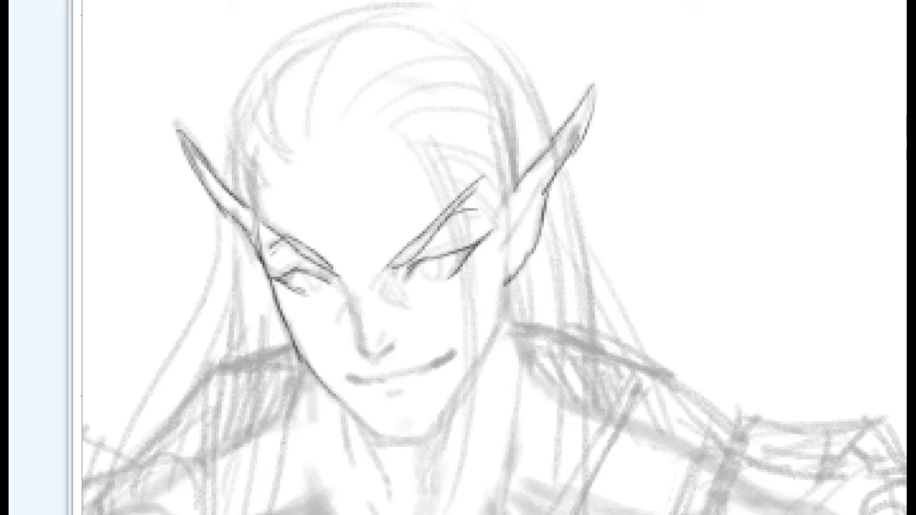
{"action": "key", "text": "Tab"}
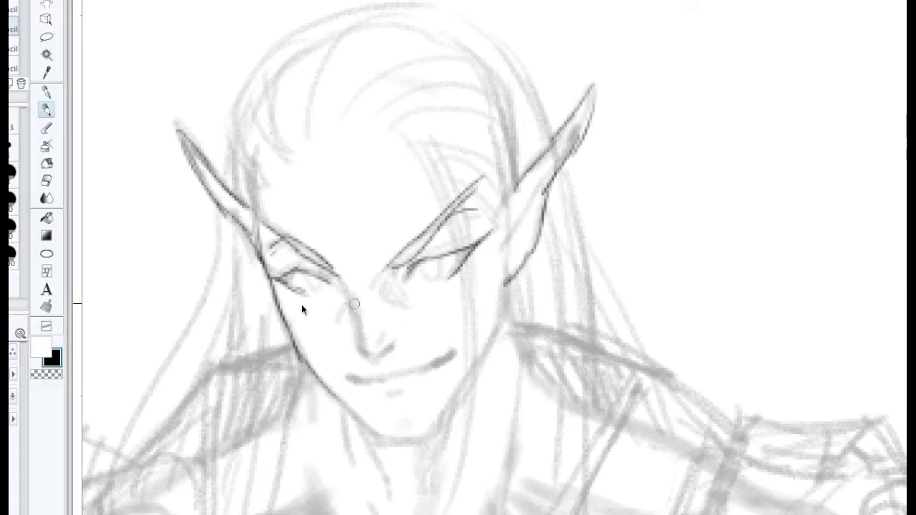
{"action": "mouse_move", "coordinate": [648, 72]}
{"action": "left_mouse_down"}
{"action": "mouse_move", "coordinate": [720, 179]}
{"action": "mouse_move", "coordinate": [756, 179]}
{"action": "left_mouse_up"}
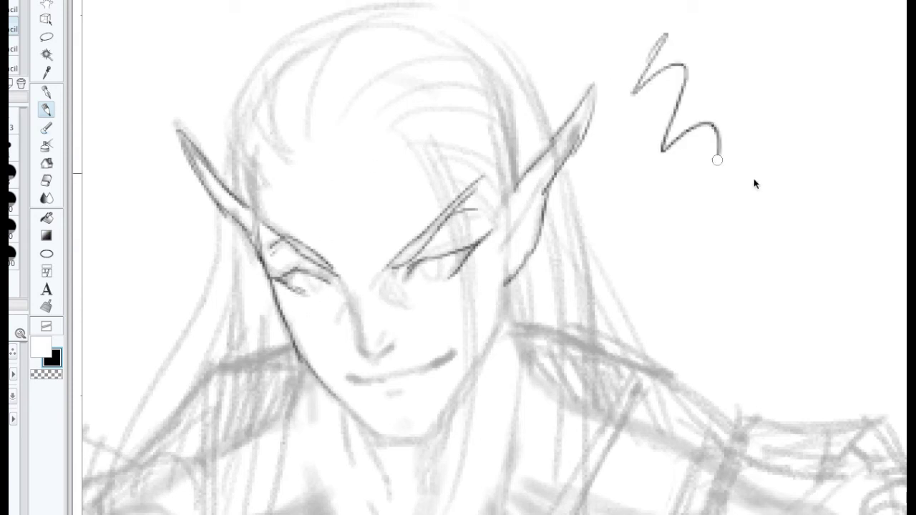
{"action": "key", "text": "ctrl+z"}
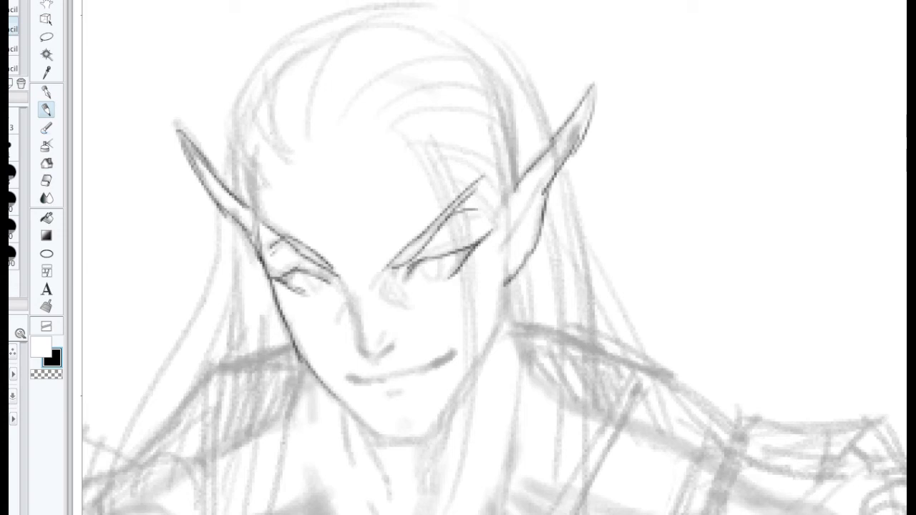
Hide the palettes for a clear drawing area, and undo a trial stroke across the face
{"action": "key", "text": "Tab"}
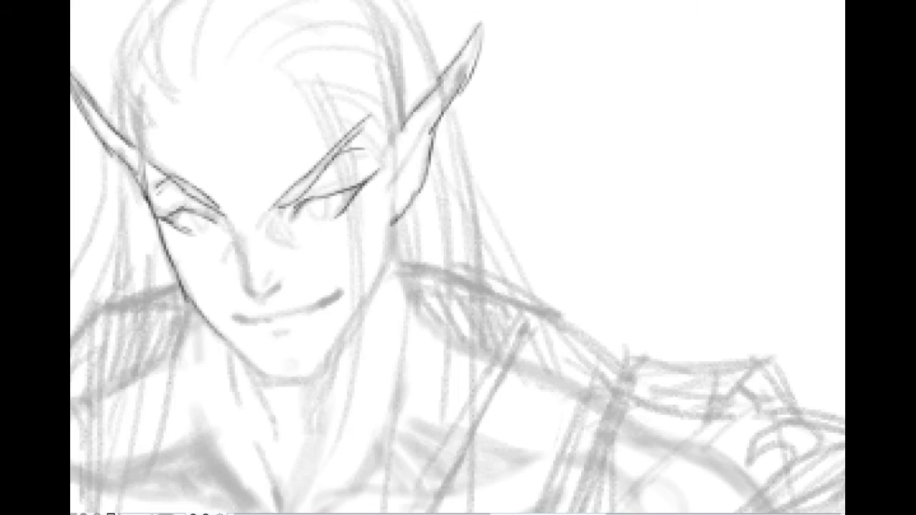
{"action": "mouse_move", "coordinate": [376, 154]}
{"action": "left_mouse_down"}
{"action": "mouse_move", "coordinate": [428, 122]}
{"action": "mouse_move", "coordinate": [496, 180]}
{"action": "mouse_move", "coordinate": [593, 179]}
{"action": "left_mouse_up"}
{"action": "key", "text": "ctrl+z"}
Hatch the shadow at the inner corner of the eye on the viewer's right, beneath the brow
{"action": "left_click_drag", "start_coordinate": [447, 201], "coordinate": [434, 327]}
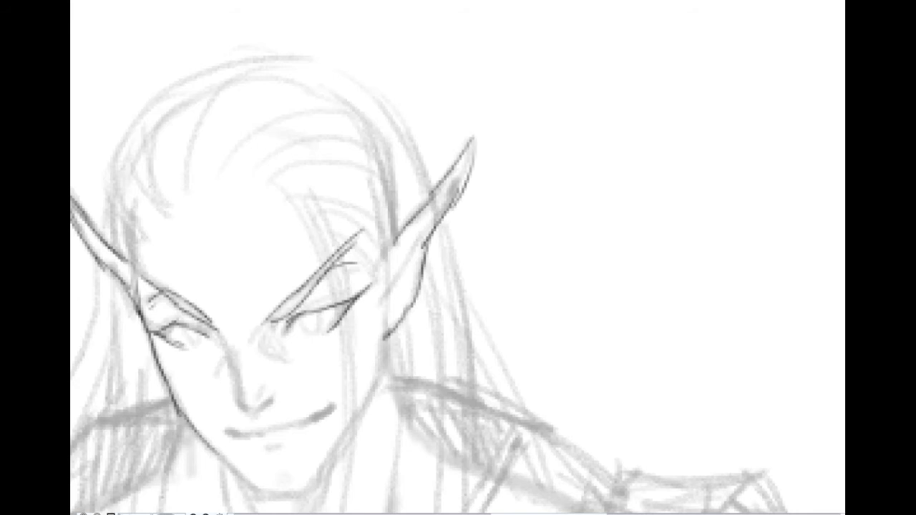
{"action": "mouse_move", "coordinate": [296, 303]}
{"action": "left_mouse_down"}
{"action": "mouse_move", "coordinate": [276, 311]}
{"action": "mouse_move", "coordinate": [336, 279]}
{"action": "mouse_move", "coordinate": [334, 264]}
{"action": "left_mouse_up"}
{"action": "scroll", "coordinate": [335, 265], "scroll_direction": "up", "scroll_amount": 2}
{"action": "mouse_move", "coordinate": [284, 317]}
{"action": "left_mouse_down"}
{"action": "mouse_move", "coordinate": [253, 351]}
{"action": "mouse_move", "coordinate": [285, 315]}
{"action": "left_mouse_up"}
{"action": "key", "text": "ctrl+z"}
{"action": "left_click_drag", "start_coordinate": [280, 362], "coordinate": [317, 389]}
{"action": "mouse_move", "coordinate": [285, 350]}
{"action": "left_mouse_down"}
{"action": "mouse_move", "coordinate": [320, 390]}
{"action": "mouse_move", "coordinate": [285, 343]}
{"action": "mouse_move", "coordinate": [294, 352]}
{"action": "mouse_move", "coordinate": [301, 341]}
{"action": "mouse_move", "coordinate": [293, 331]}
{"action": "mouse_move", "coordinate": [334, 384]}
{"action": "left_mouse_up"}
{"action": "left_click_drag", "start_coordinate": [306, 327], "coordinate": [332, 370]}
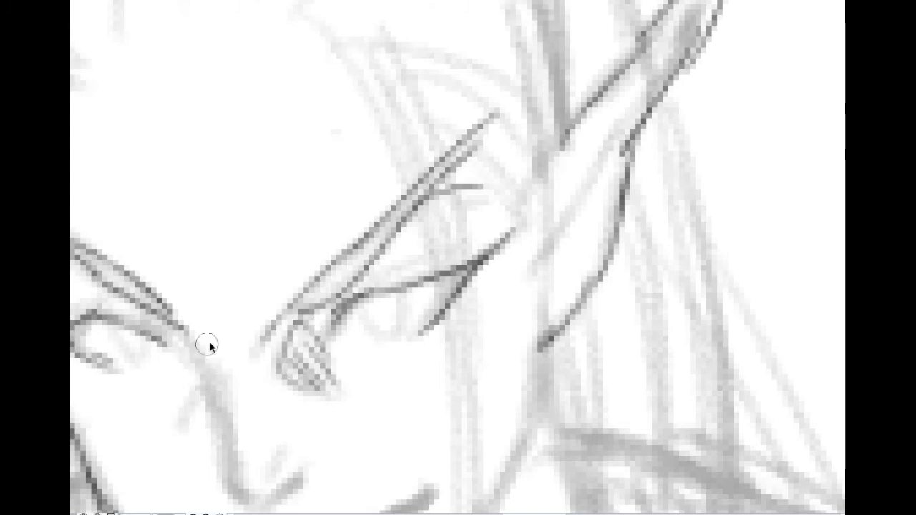
Draw the nose contour from the brow down to the tip, including the dark nostril
{"action": "left_click_drag", "start_coordinate": [256, 288], "coordinate": [294, 122]}
{"action": "mouse_move", "coordinate": [217, 162]}
{"action": "left_mouse_down"}
{"action": "mouse_move", "coordinate": [251, 224]}
{"action": "mouse_move", "coordinate": [275, 306]}
{"action": "mouse_move", "coordinate": [245, 221]}
{"action": "mouse_move", "coordinate": [268, 313]}
{"action": "mouse_move", "coordinate": [292, 341]}
{"action": "mouse_move", "coordinate": [348, 311]}
{"action": "left_mouse_up"}
{"action": "key", "text": "ctrl+z"}
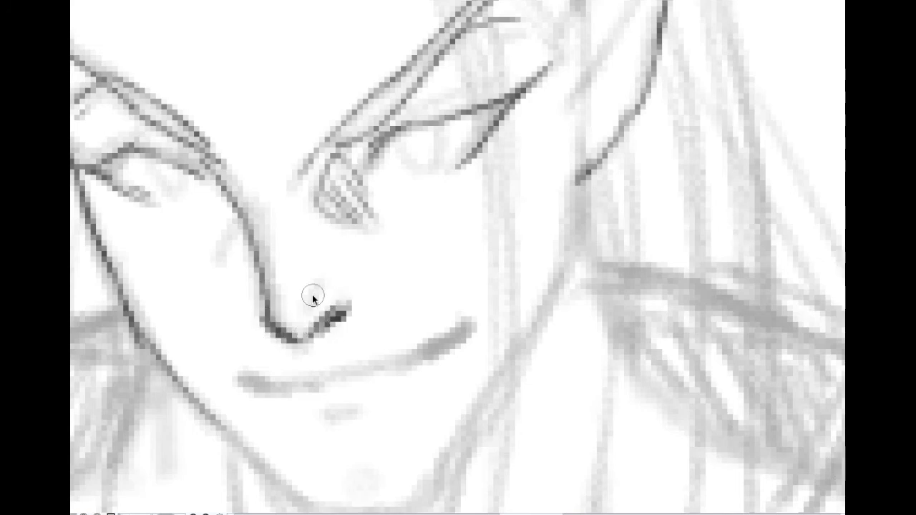
Close the chin and draw the jawline on the viewer's right up to the ear lobe
{"action": "scroll", "coordinate": [468, 254], "scroll_direction": "down", "scroll_amount": 1}
{"action": "left_click_drag", "start_coordinate": [207, 390], "coordinate": [306, 478]}
{"action": "left_click_drag", "start_coordinate": [264, 350], "coordinate": [282, 174]}
{"action": "scroll", "coordinate": [297, 192], "scroll_direction": "down", "scroll_amount": 3}
{"action": "left_click_drag", "start_coordinate": [382, 314], "coordinate": [428, 425]}
{"action": "mouse_move", "coordinate": [326, 336]}
{"action": "left_mouse_down"}
{"action": "mouse_move", "coordinate": [361, 372]}
{"action": "mouse_move", "coordinate": [425, 374]}
{"action": "mouse_move", "coordinate": [412, 377]}
{"action": "mouse_move", "coordinate": [430, 350]}
{"action": "mouse_move", "coordinate": [412, 371]}
{"action": "mouse_move", "coordinate": [485, 268]}
{"action": "mouse_move", "coordinate": [505, 225]}
{"action": "mouse_move", "coordinate": [486, 264]}
{"action": "mouse_move", "coordinate": [500, 207]}
{"action": "left_mouse_up"}
{"action": "key", "text": "ctrl+z"}
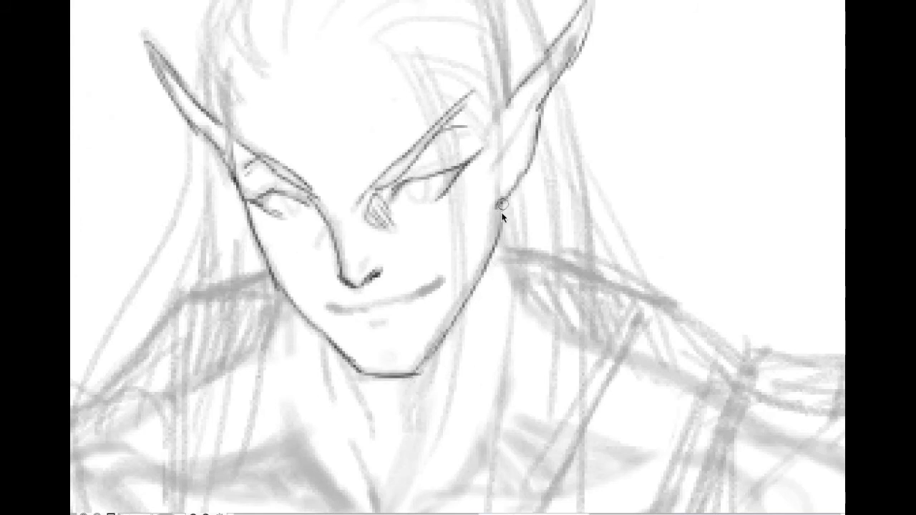
Trace the skull's outer curve from above the ear on the viewer's left to the crown
{"action": "left_click_drag", "start_coordinate": [484, 114], "coordinate": [492, 225]}
{"action": "left_click_drag", "start_coordinate": [207, 202], "coordinate": [216, 110]}
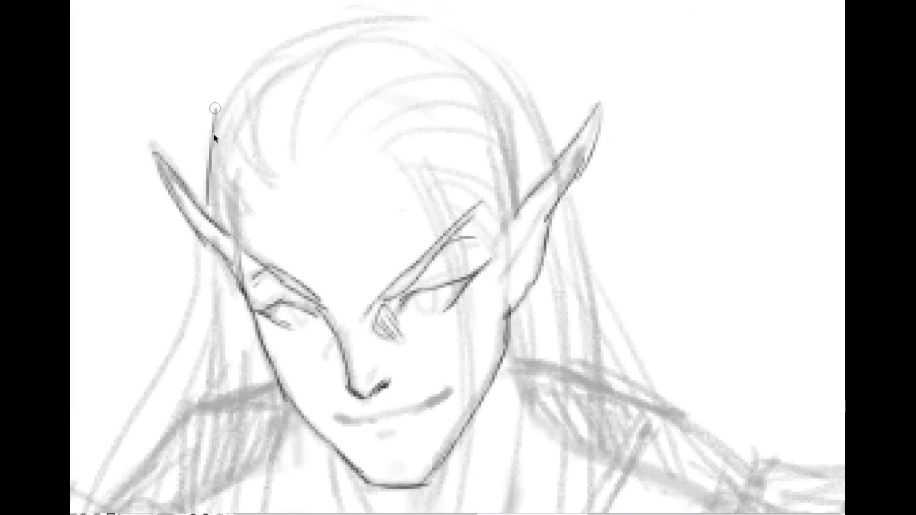
{"action": "left_click_drag", "start_coordinate": [216, 149], "coordinate": [274, 59]}
{"action": "left_click_drag", "start_coordinate": [241, 85], "coordinate": [326, 32]}
{"action": "left_click_drag", "start_coordinate": [279, 55], "coordinate": [378, 18]}
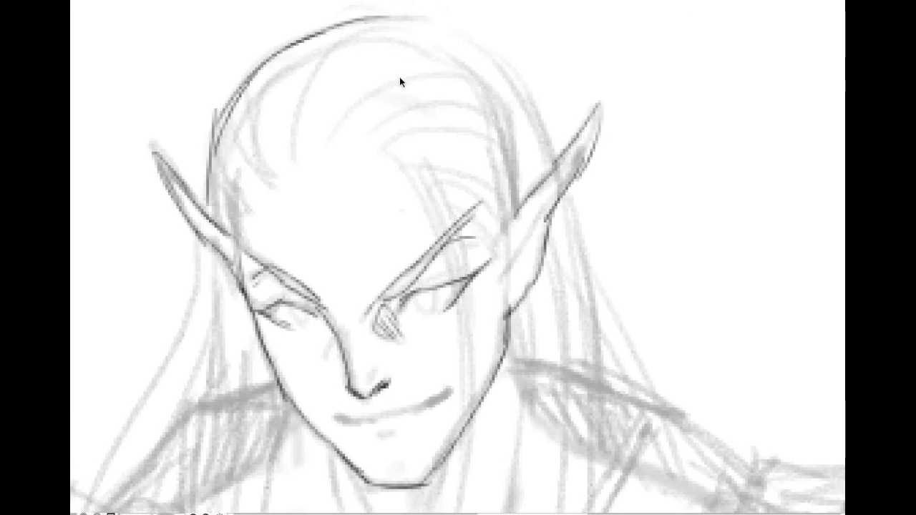
Draw the outer edge of the long hair from behind the viewer's-right ear down to the shoulder
{"action": "scroll", "coordinate": [425, 100], "scroll_direction": "down", "scroll_amount": 1}
{"action": "left_click_drag", "start_coordinate": [451, 322], "coordinate": [427, 112]}
{"action": "scroll", "coordinate": [427, 113], "scroll_direction": "down", "scroll_amount": 4}
{"action": "scroll", "coordinate": [476, 129], "scroll_direction": "down", "scroll_amount": 2}
{"action": "scroll", "coordinate": [503, 141], "scroll_direction": "up", "scroll_amount": 2}
{"action": "left_click_drag", "start_coordinate": [505, 184], "coordinate": [515, 327]}
{"action": "left_click_drag", "start_coordinate": [469, 188], "coordinate": [482, 245]}
{"action": "key", "text": "super+z"}
{"action": "mouse_move", "coordinate": [466, 179]}
{"action": "left_mouse_down"}
{"action": "mouse_move", "coordinate": [480, 233]}
{"action": "mouse_move", "coordinate": [528, 287]}
{"action": "left_mouse_up"}
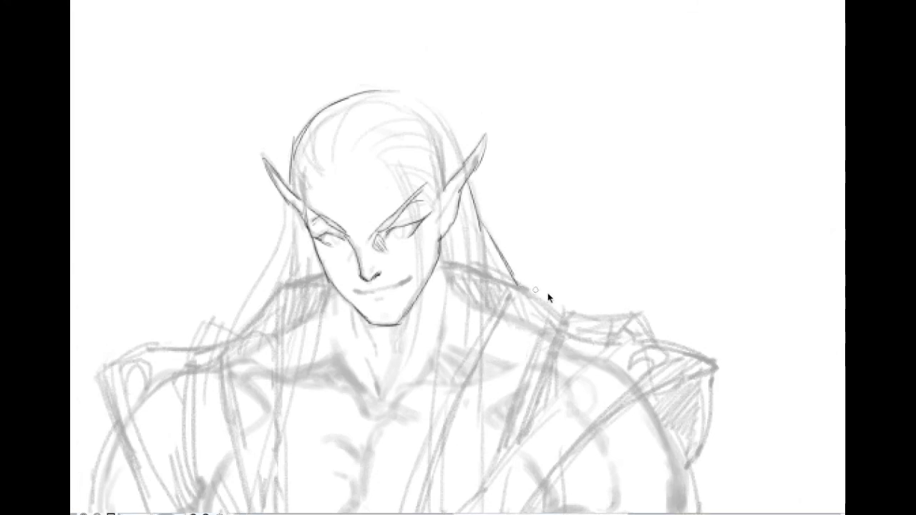
Outline the shoulder slope and the angular shoulder armor on the viewer's right
{"action": "left_click_drag", "start_coordinate": [570, 320], "coordinate": [578, 317]}
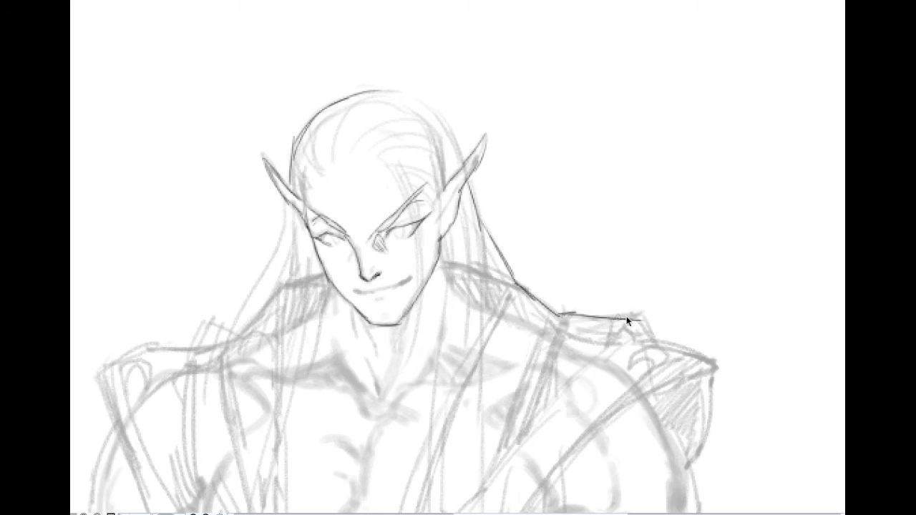
{"action": "left_click_drag", "start_coordinate": [649, 339], "coordinate": [557, 131]}
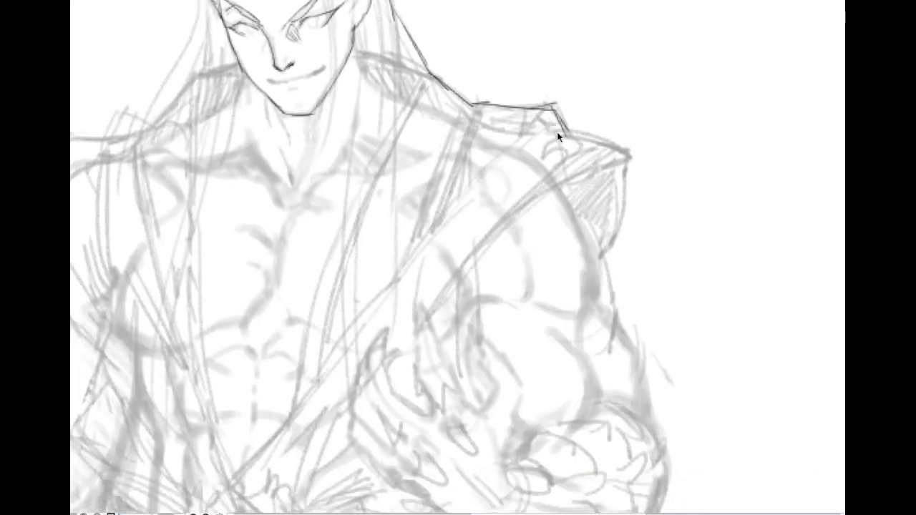
{"action": "key", "text": "super+minus"}
{"action": "mouse_move", "coordinate": [457, 329]}
{"action": "left_mouse_down"}
{"action": "mouse_move", "coordinate": [369, 163]}
{"action": "mouse_move", "coordinate": [383, 243]}
{"action": "left_mouse_up"}
{"action": "scroll", "coordinate": [368, 163], "scroll_direction": "down", "scroll_amount": 1}
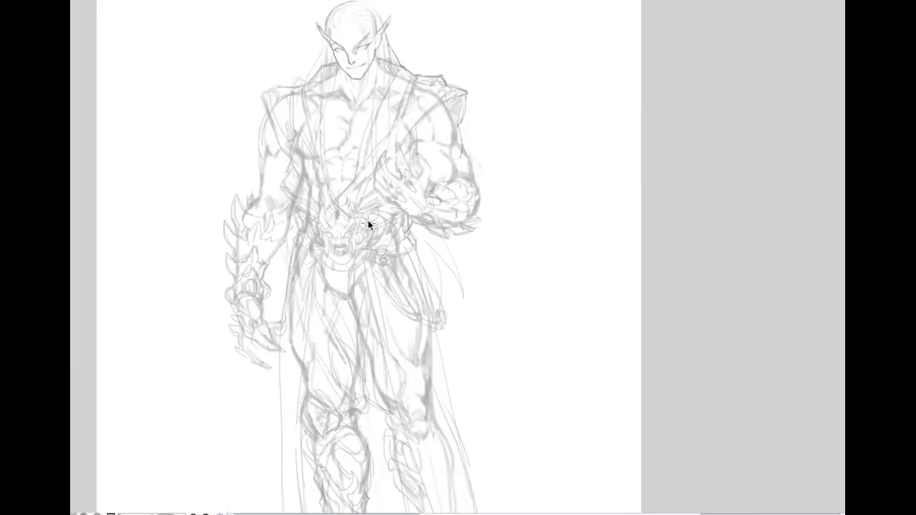
{"action": "scroll", "coordinate": [371, 144], "scroll_direction": "up", "scroll_amount": 3}
{"action": "left_click_drag", "start_coordinate": [400, 94], "coordinate": [338, 200]}
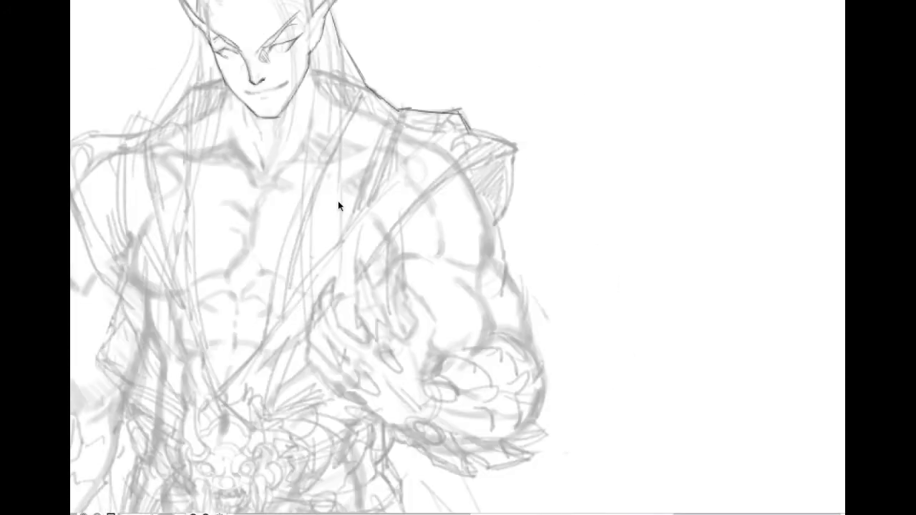
{"action": "scroll", "coordinate": [477, 152], "scroll_direction": "up", "scroll_amount": 2}
{"action": "left_click_drag", "start_coordinate": [468, 133], "coordinate": [516, 148]}
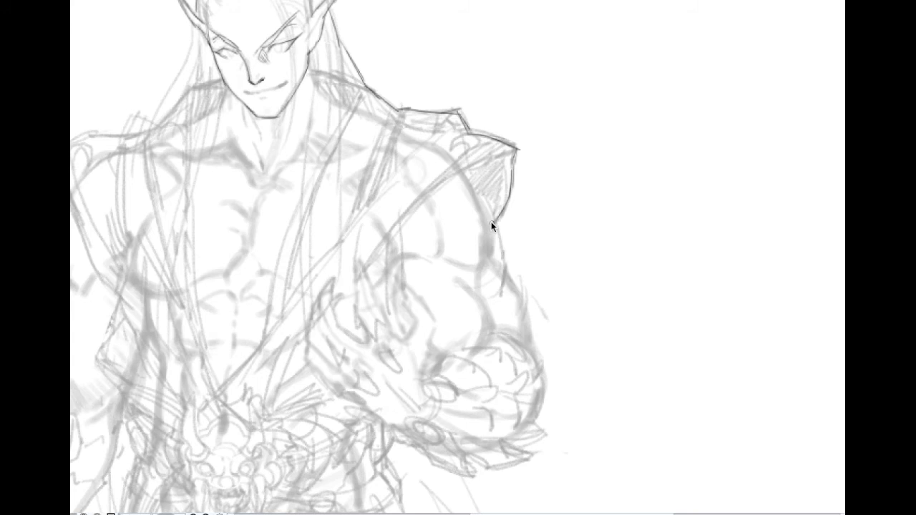
Trace the outer contour of the bent arm on the viewer's right down to the spiked elbow guard
{"action": "mouse_move", "coordinate": [492, 254]}
{"action": "left_mouse_down"}
{"action": "mouse_move", "coordinate": [513, 290]}
{"action": "mouse_move", "coordinate": [512, 283]}
{"action": "mouse_move", "coordinate": [529, 345]}
{"action": "left_mouse_up"}
{"action": "left_click_drag", "start_coordinate": [513, 292], "coordinate": [530, 353]}
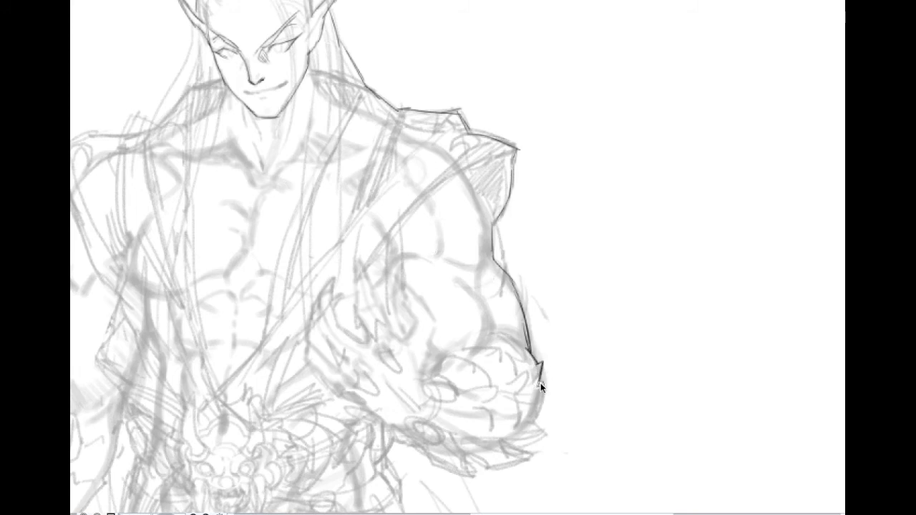
{"action": "left_click_drag", "start_coordinate": [542, 383], "coordinate": [536, 433]}
Trace the outer contour of the viewer's-left arm from the shoulder to the small spikes above the gauntlet
{"action": "scroll", "coordinate": [429, 279], "scroll_direction": "left", "scroll_amount": 5}
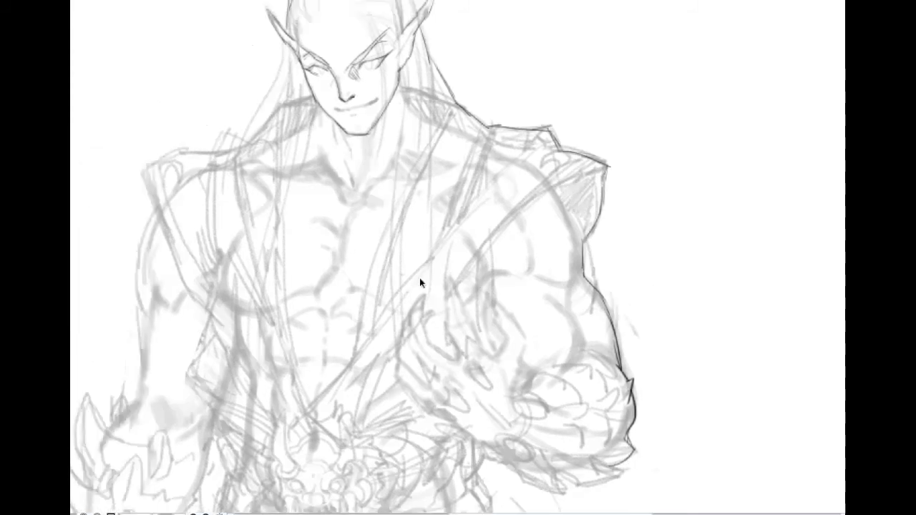
{"action": "left_click_drag", "start_coordinate": [268, 184], "coordinate": [251, 246]}
{"action": "key", "text": "ctrl+z"}
{"action": "left_click_drag", "start_coordinate": [267, 185], "coordinate": [252, 262]}
{"action": "key", "text": "ctrl+z"}
{"action": "left_click_drag", "start_coordinate": [263, 185], "coordinate": [250, 277]}
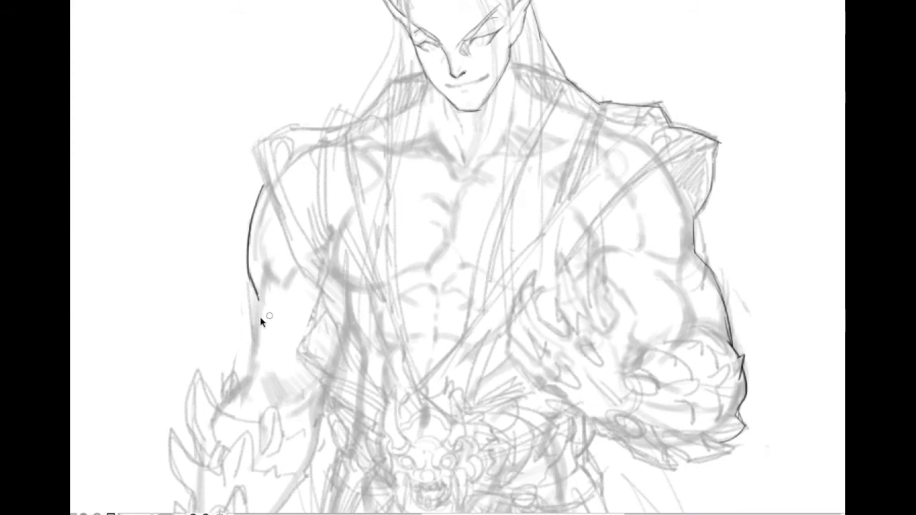
{"action": "mouse_move", "coordinate": [256, 294]}
{"action": "left_mouse_down"}
{"action": "mouse_move", "coordinate": [253, 360]}
{"action": "mouse_move", "coordinate": [241, 389]}
{"action": "mouse_move", "coordinate": [234, 370]}
{"action": "mouse_move", "coordinate": [227, 399]}
{"action": "left_mouse_up"}
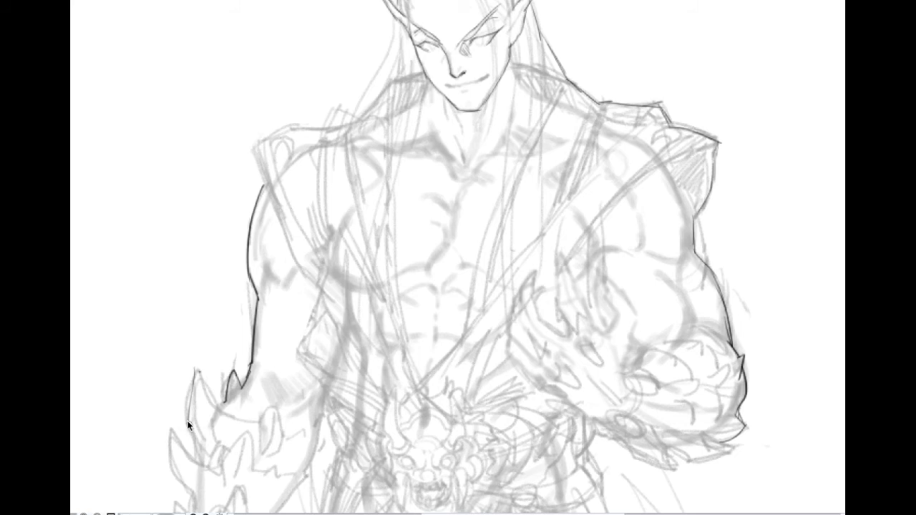
Trace the spiked outer edge of the viewer's-left gauntlet down past the wrist to the back of the hand
{"action": "mouse_move", "coordinate": [187, 424]}
{"action": "left_mouse_down"}
{"action": "mouse_move", "coordinate": [196, 373]}
{"action": "mouse_move", "coordinate": [215, 397]}
{"action": "left_mouse_up"}
{"action": "left_click_drag", "start_coordinate": [173, 466], "coordinate": [192, 495]}
{"action": "left_click_drag", "start_coordinate": [190, 407], "coordinate": [216, 231]}
{"action": "mouse_move", "coordinate": [215, 319]}
{"action": "left_mouse_down"}
{"action": "mouse_move", "coordinate": [217, 343]}
{"action": "mouse_move", "coordinate": [198, 328]}
{"action": "mouse_move", "coordinate": [215, 379]}
{"action": "left_mouse_up"}
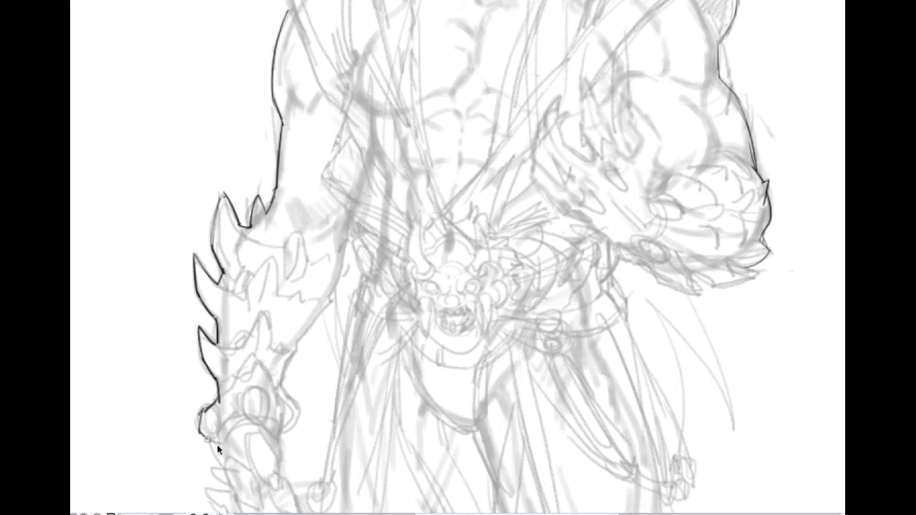
{"action": "mouse_move", "coordinate": [213, 442]}
{"action": "left_mouse_down"}
{"action": "mouse_move", "coordinate": [226, 468]}
{"action": "mouse_move", "coordinate": [211, 469]}
{"action": "mouse_move", "coordinate": [219, 480]}
{"action": "mouse_move", "coordinate": [209, 311]}
{"action": "left_mouse_up"}
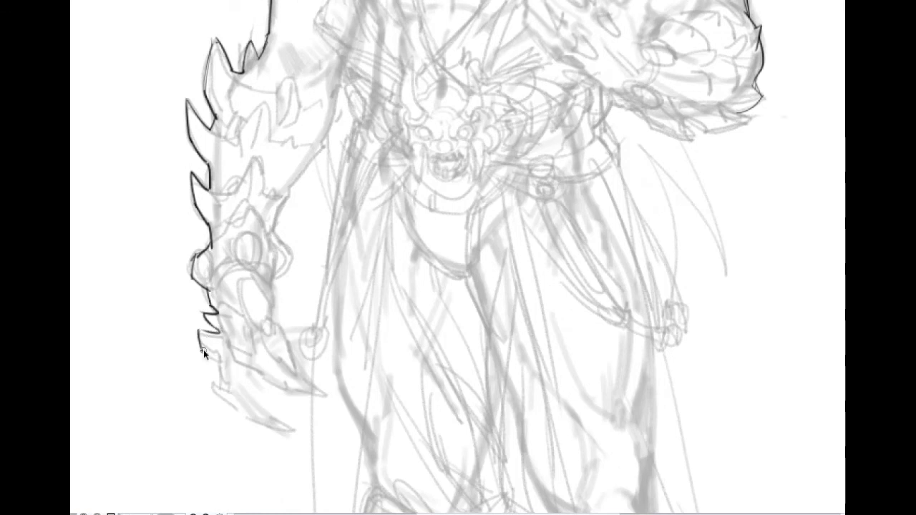
Outline the pointed claws and thumb of the lowered viewer's-left hand
{"action": "left_click_drag", "start_coordinate": [217, 388], "coordinate": [246, 422]}
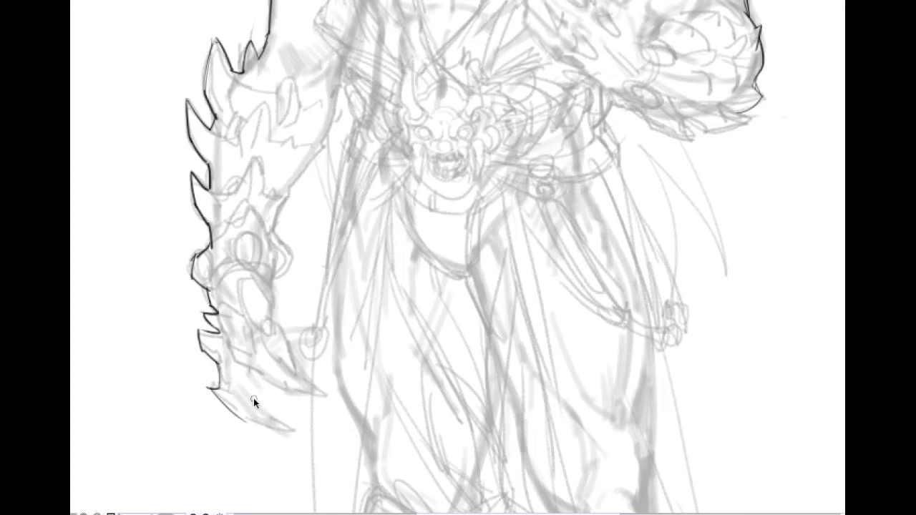
{"action": "left_click_drag", "start_coordinate": [259, 425], "coordinate": [272, 427]}
{"action": "mouse_move", "coordinate": [259, 375]}
{"action": "left_mouse_down"}
{"action": "mouse_move", "coordinate": [289, 392]}
{"action": "mouse_move", "coordinate": [323, 388]}
{"action": "mouse_move", "coordinate": [300, 398]}
{"action": "mouse_move", "coordinate": [291, 391]}
{"action": "mouse_move", "coordinate": [328, 397]}
{"action": "left_mouse_up"}
{"action": "mouse_move", "coordinate": [272, 278]}
{"action": "left_mouse_down"}
{"action": "mouse_move", "coordinate": [273, 319]}
{"action": "mouse_move", "coordinate": [287, 338]}
{"action": "left_mouse_up"}
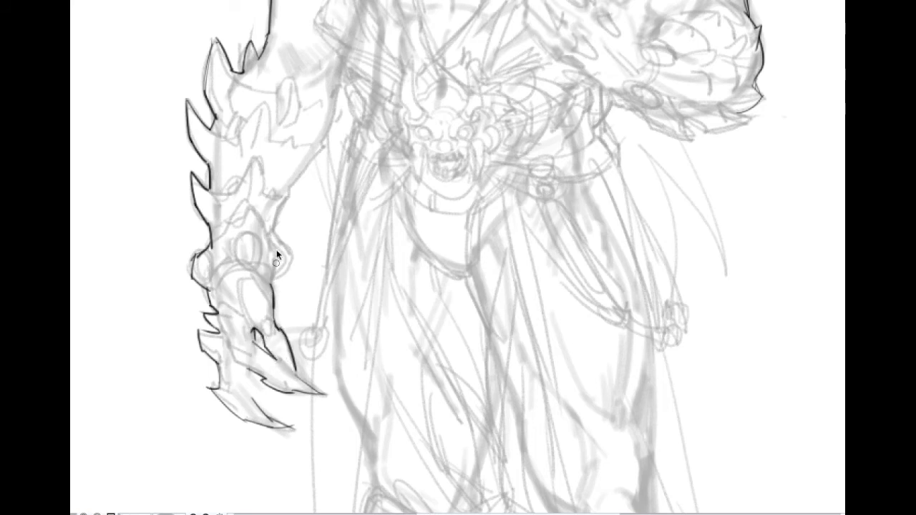
Trace the inner contour of the viewer's-left gauntlet from the rounded wrist guard up to the elbow
{"action": "left_click_drag", "start_coordinate": [279, 277], "coordinate": [288, 258]}
{"action": "left_click_drag", "start_coordinate": [275, 214], "coordinate": [286, 194]}
{"action": "left_click_drag", "start_coordinate": [324, 140], "coordinate": [336, 90]}
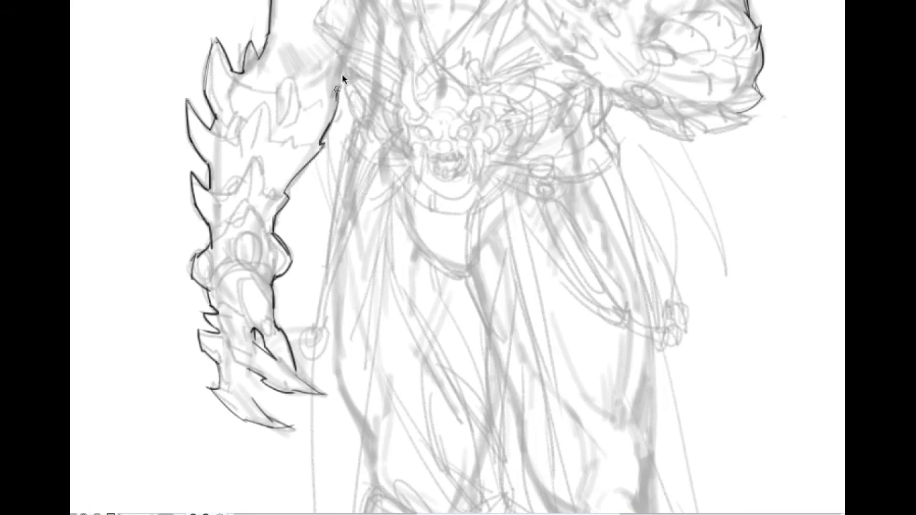
{"action": "scroll", "coordinate": [338, 64], "scroll_direction": "down", "scroll_amount": 1}
{"action": "left_click_drag", "start_coordinate": [313, 34], "coordinate": [259, 256]}
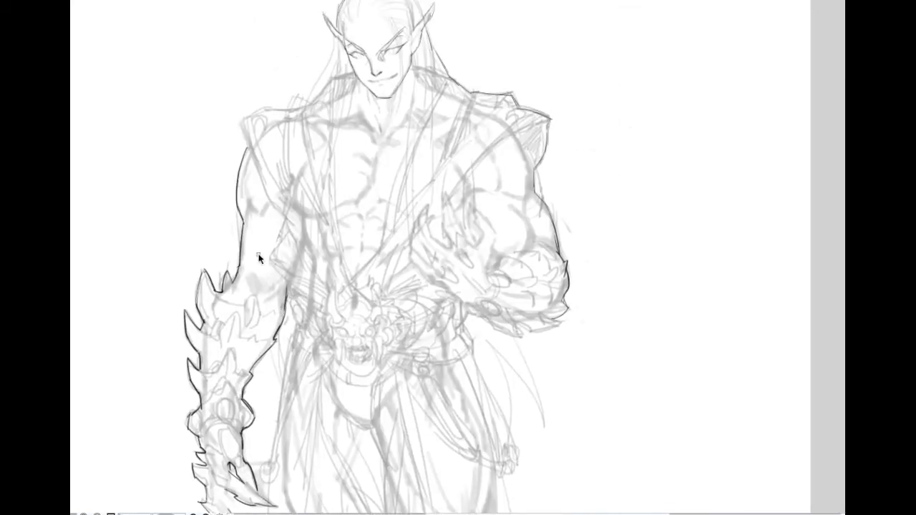
{"action": "mouse_move", "coordinate": [261, 220]}
{"action": "left_mouse_down"}
{"action": "mouse_move", "coordinate": [510, 187]}
{"action": "mouse_move", "coordinate": [393, 147]}
{"action": "mouse_move", "coordinate": [608, 8]}
{"action": "mouse_move", "coordinate": [123, 331]}
{"action": "mouse_move", "coordinate": [70, 390]}
{"action": "left_mouse_up"}
{"action": "left_click_drag", "start_coordinate": [70, 184], "coordinate": [421, 0]}
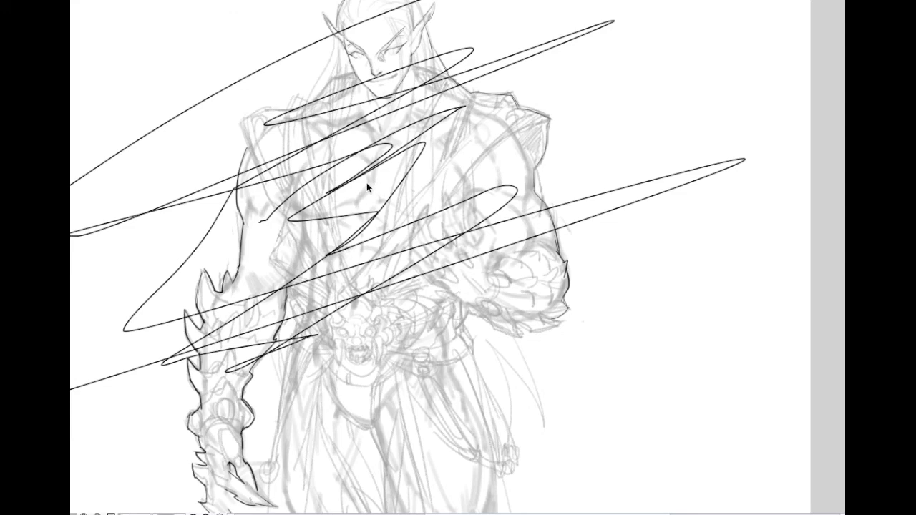
{"action": "key", "text": "ctrl+z"}
{"action": "key", "text": "ctrl+z"}
{"action": "left_click_drag", "start_coordinate": [428, 120], "coordinate": [295, 228]}
{"action": "mouse_move", "coordinate": [362, 228]}
{"action": "left_mouse_down"}
{"action": "mouse_move", "coordinate": [451, 249]}
{"action": "mouse_move", "coordinate": [443, 257]}
{"action": "left_mouse_up"}
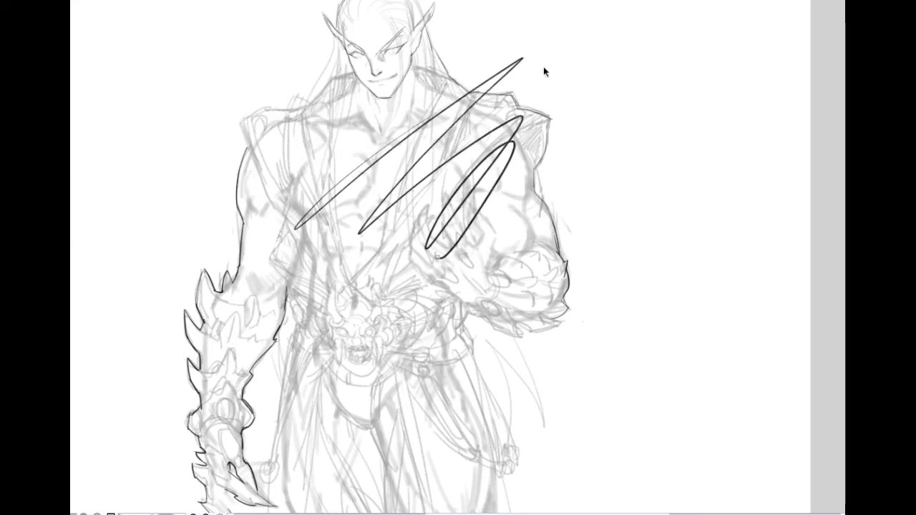
{"action": "key", "text": "ctrl+z"}
Outline the viewer's-left edge of the vest from the shoulder tip down to its jagged points and the waist
{"action": "scroll", "coordinate": [429, 112], "scroll_direction": "up", "scroll_amount": 3}
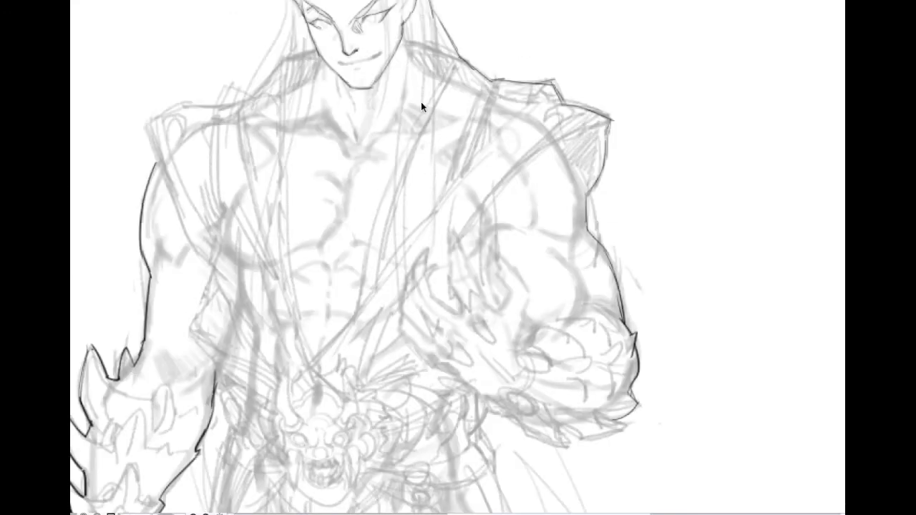
{"action": "left_click_drag", "start_coordinate": [421, 167], "coordinate": [405, 217]}
{"action": "scroll", "coordinate": [287, 103], "scroll_direction": "down", "scroll_amount": 3}
{"action": "scroll", "coordinate": [177, 181], "scroll_direction": "down", "scroll_amount": 2}
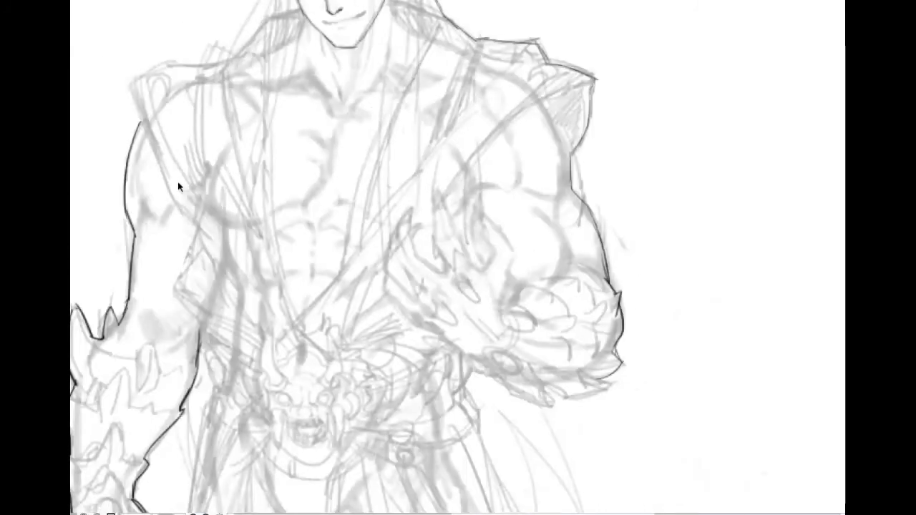
{"action": "left_click_drag", "start_coordinate": [144, 120], "coordinate": [174, 196]}
{"action": "left_click_drag", "start_coordinate": [201, 243], "coordinate": [191, 257]}
{"action": "left_click_drag", "start_coordinate": [203, 246], "coordinate": [192, 259]}
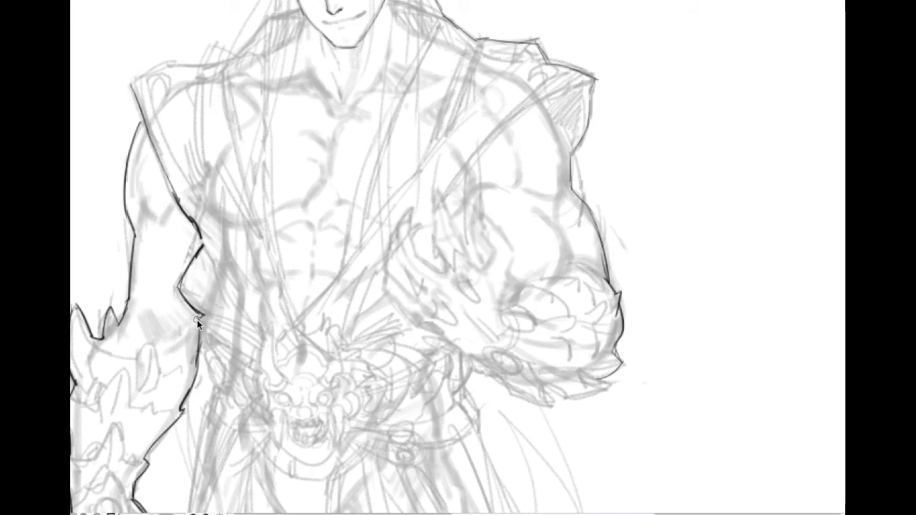
{"action": "scroll", "coordinate": [329, 246], "scroll_direction": "down", "scroll_amount": 3}
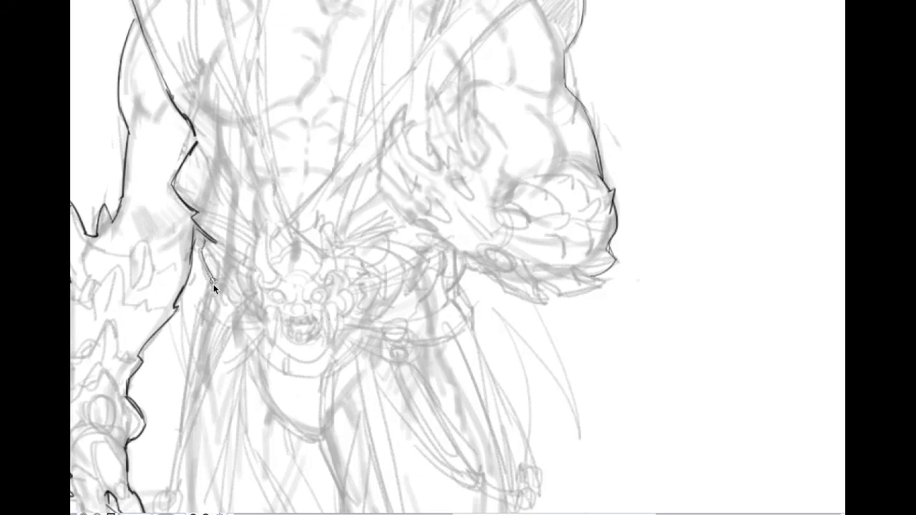
{"action": "left_click_drag", "start_coordinate": [211, 281], "coordinate": [198, 306]}
Trace the viewer's-right waist and the outer edge of the long coat skirt down to its hem
{"action": "left_click_drag", "start_coordinate": [456, 279], "coordinate": [472, 317]}
{"action": "mouse_move", "coordinate": [452, 258]}
{"action": "left_mouse_down"}
{"action": "mouse_move", "coordinate": [450, 196]}
{"action": "mouse_move", "coordinate": [513, 342]}
{"action": "mouse_move", "coordinate": [486, 188]}
{"action": "left_mouse_up"}
{"action": "scroll", "coordinate": [504, 316], "scroll_direction": "down", "scroll_amount": 1}
{"action": "left_click_drag", "start_coordinate": [489, 220], "coordinate": [505, 282]}
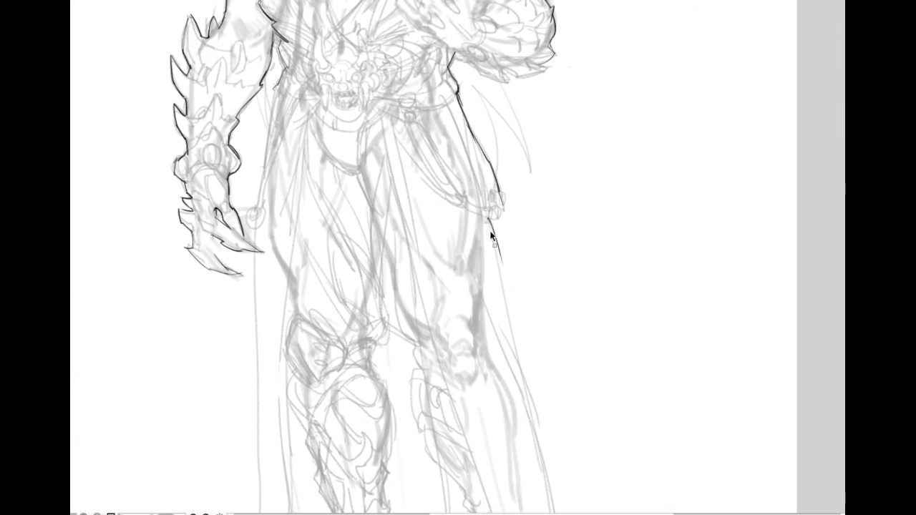
{"action": "mouse_move", "coordinate": [485, 210]}
{"action": "left_mouse_down"}
{"action": "mouse_move", "coordinate": [486, 138]}
{"action": "mouse_move", "coordinate": [505, 247]}
{"action": "left_mouse_up"}
{"action": "scroll", "coordinate": [533, 277], "scroll_direction": "down", "scroll_amount": 1}
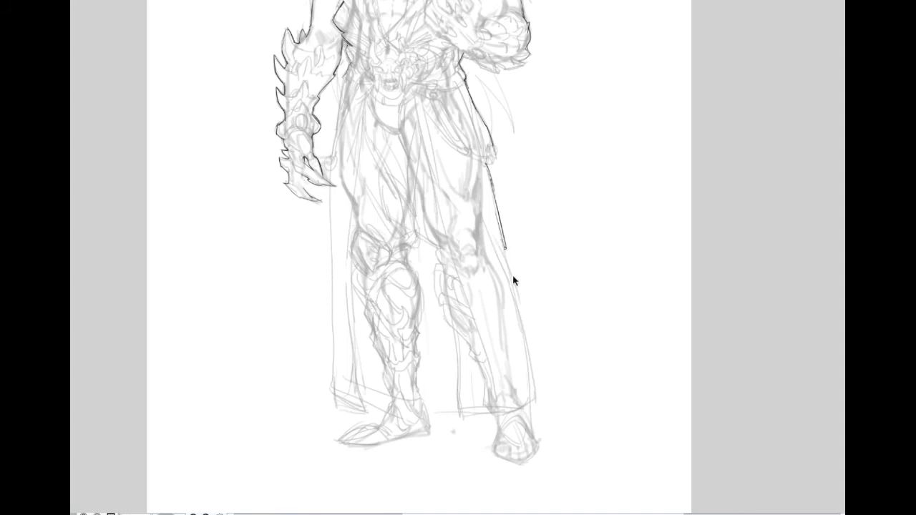
{"action": "left_click_drag", "start_coordinate": [511, 280], "coordinate": [523, 307]}
{"action": "left_click_drag", "start_coordinate": [511, 274], "coordinate": [534, 403]}
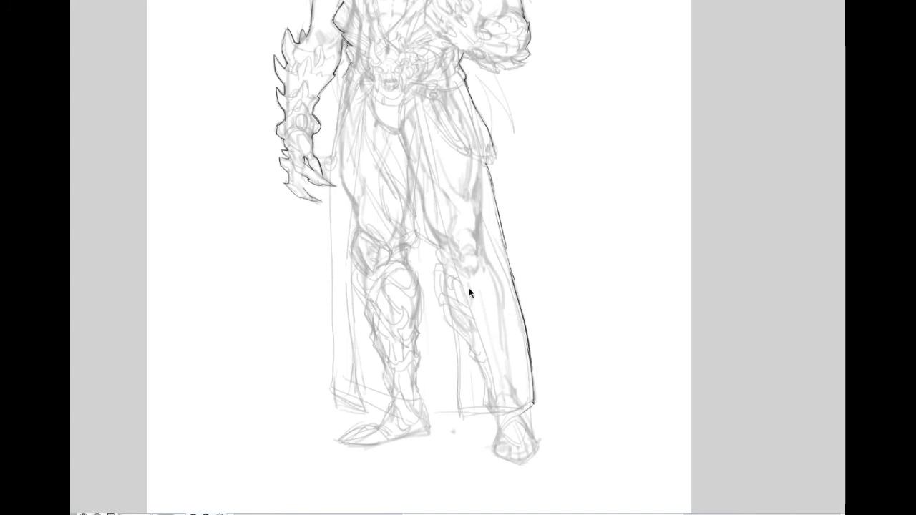
Draw the viewer's-left outer edge of the coat skirt from the waist behind the claws down to the hem
{"action": "mouse_move", "coordinate": [343, 94]}
{"action": "left_mouse_down"}
{"action": "mouse_move", "coordinate": [333, 188]}
{"action": "mouse_move", "coordinate": [330, 179]}
{"action": "mouse_move", "coordinate": [333, 158]}
{"action": "mouse_move", "coordinate": [330, 228]}
{"action": "mouse_move", "coordinate": [331, 185]}
{"action": "mouse_move", "coordinate": [342, 300]}
{"action": "mouse_move", "coordinate": [330, 285]}
{"action": "mouse_move", "coordinate": [329, 405]}
{"action": "left_mouse_up"}
{"action": "key", "text": "ctrl+z"}
{"action": "left_click_drag", "start_coordinate": [330, 286], "coordinate": [330, 380]}
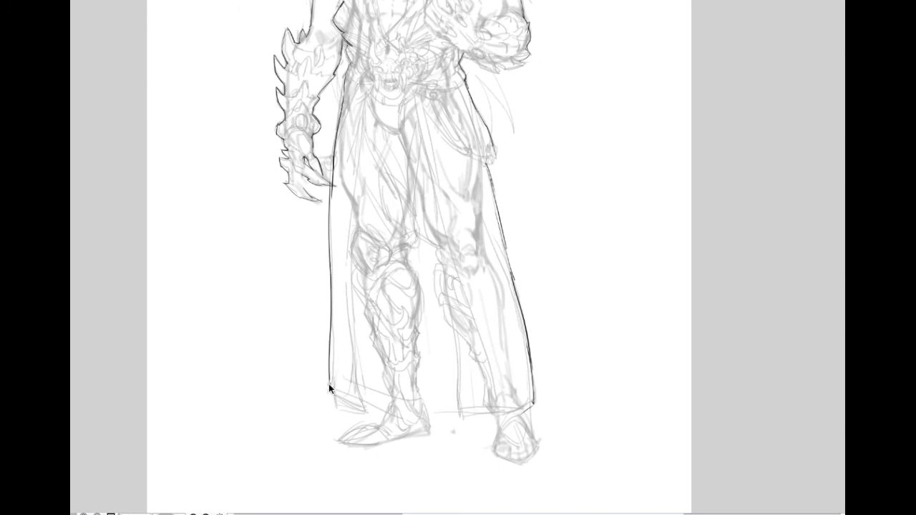
Draw the bottom hem of the coat skirt, with its split corners, across behind both legs
{"action": "left_click_drag", "start_coordinate": [330, 388], "coordinate": [364, 407]}
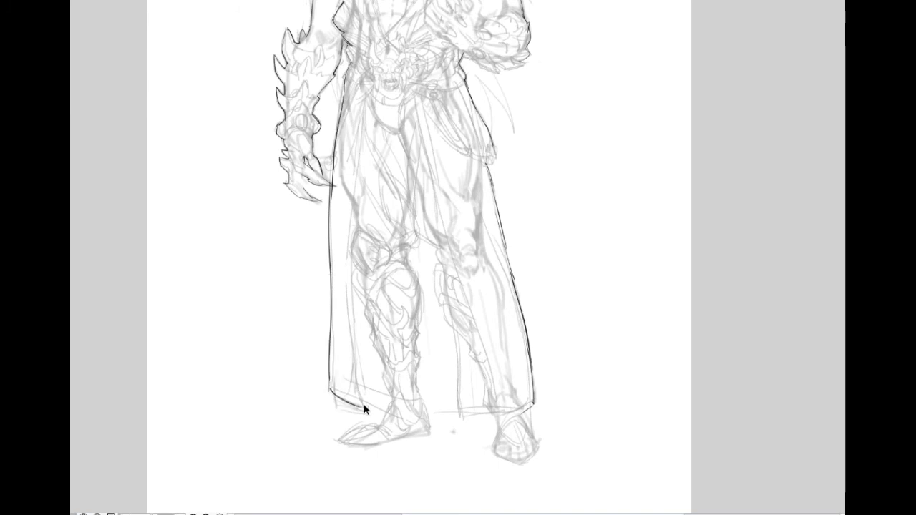
{"action": "left_click_drag", "start_coordinate": [329, 388], "coordinate": [393, 413]}
{"action": "key", "text": "ctrl+z"}
{"action": "left_click_drag", "start_coordinate": [427, 412], "coordinate": [453, 412]}
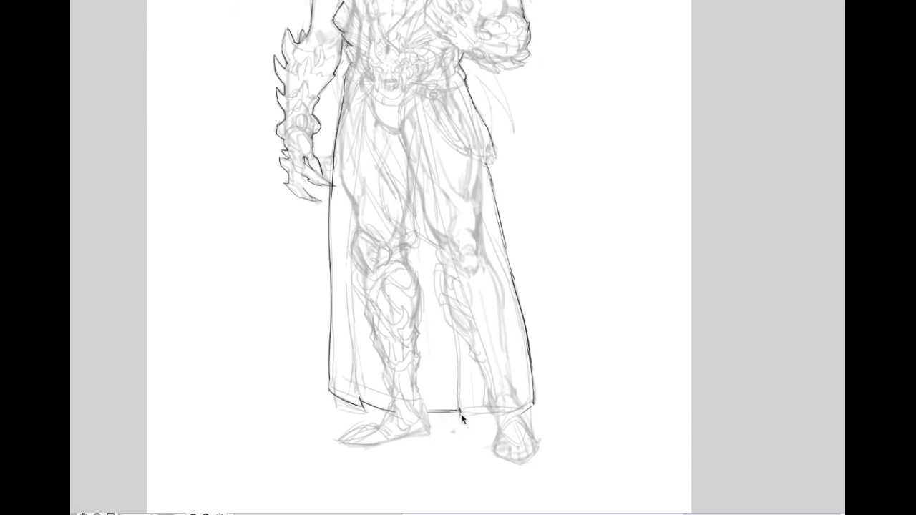
{"action": "left_click_drag", "start_coordinate": [461, 419], "coordinate": [508, 417]}
Draw the curved upper contour of the pointed shoe on the viewer's-left foot
{"action": "left_click_drag", "start_coordinate": [375, 363], "coordinate": [371, 253]}
{"action": "left_click", "coordinate": [372, 252], "text": "ctrl"}
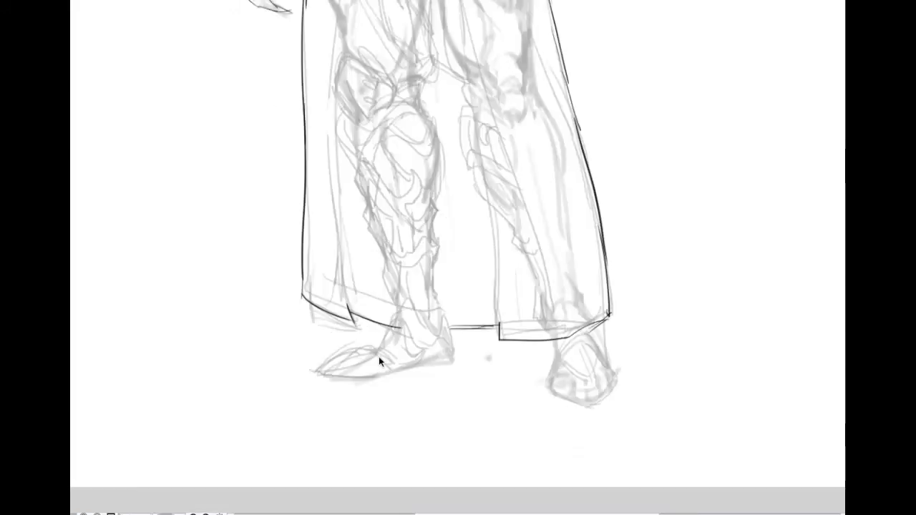
{"action": "mouse_move", "coordinate": [316, 371]}
{"action": "left_mouse_down"}
{"action": "mouse_move", "coordinate": [351, 361]}
{"action": "mouse_move", "coordinate": [349, 346]}
{"action": "left_mouse_up"}
{"action": "left_click_drag", "start_coordinate": [315, 370], "coordinate": [354, 350]}
{"action": "key", "text": "ctrl+z"}
{"action": "key", "text": "ctrl+z"}
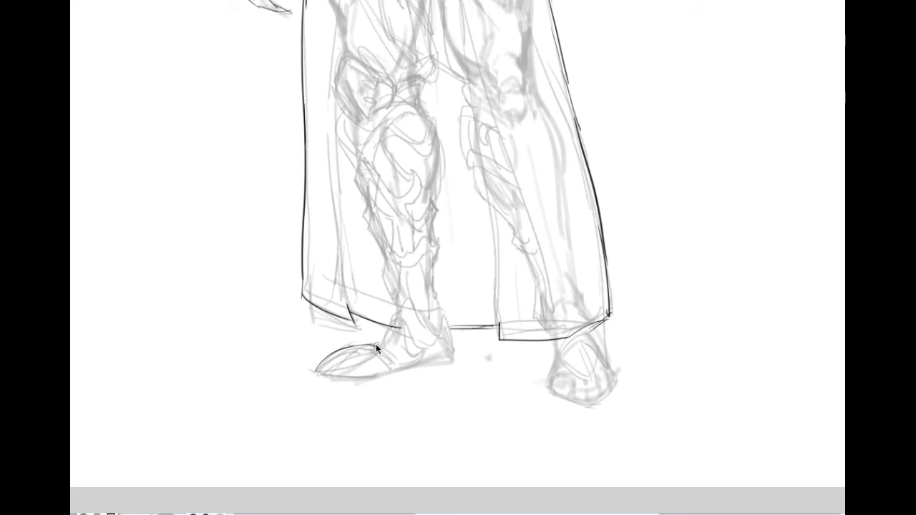
Trace the ankle and the jagged outer edge of the viewer's-left shin armor up toward the knee
{"action": "left_click_drag", "start_coordinate": [393, 323], "coordinate": [400, 311]}
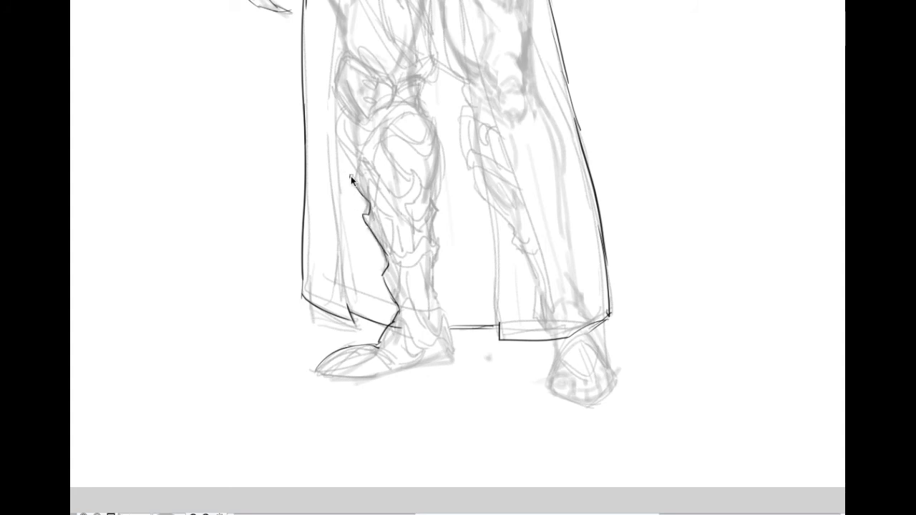
{"action": "key", "text": "ctrl+z"}
{"action": "left_click_drag", "start_coordinate": [337, 139], "coordinate": [356, 164]}
{"action": "left_click_drag", "start_coordinate": [366, 198], "coordinate": [370, 209]}
Draw the sole of the viewer's-left shoe from the pointed toe to the heel
{"action": "mouse_move", "coordinate": [318, 370]}
{"action": "left_mouse_down"}
{"action": "mouse_move", "coordinate": [347, 383]}
{"action": "mouse_move", "coordinate": [332, 379]}
{"action": "mouse_move", "coordinate": [404, 373]}
{"action": "left_mouse_up"}
{"action": "key", "text": "ctrl+z"}
{"action": "left_click_drag", "start_coordinate": [338, 378], "coordinate": [424, 366]}
{"action": "key", "text": "ctrl+z"}
{"action": "mouse_move", "coordinate": [337, 377]}
{"action": "left_mouse_down"}
{"action": "mouse_move", "coordinate": [441, 375]}
{"action": "mouse_move", "coordinate": [411, 374]}
{"action": "mouse_move", "coordinate": [455, 361]}
{"action": "mouse_move", "coordinate": [410, 373]}
{"action": "mouse_move", "coordinate": [450, 336]}
{"action": "left_mouse_up"}
{"action": "key", "text": "ctrl+z"}
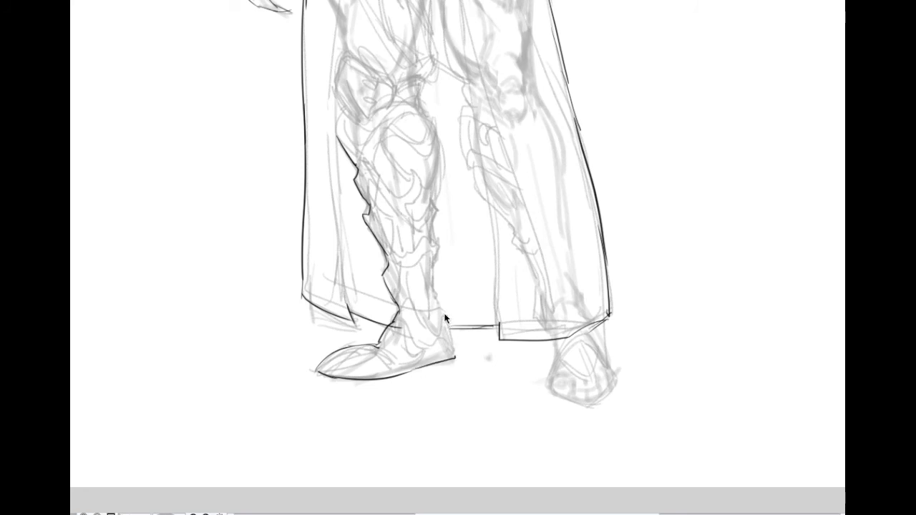
Trace the heel and the jagged inner contour of the viewer's-left armored calf up to the knee
{"action": "left_click_drag", "start_coordinate": [434, 293], "coordinate": [441, 310]}
{"action": "mouse_move", "coordinate": [455, 357]}
{"action": "left_mouse_down"}
{"action": "mouse_move", "coordinate": [441, 308]}
{"action": "mouse_move", "coordinate": [454, 349]}
{"action": "left_mouse_up"}
{"action": "key", "text": "ctrl+z"}
{"action": "key", "text": "ctrl+z"}
{"action": "left_click_drag", "start_coordinate": [441, 249], "coordinate": [433, 224]}
{"action": "mouse_move", "coordinate": [432, 173]}
{"action": "left_mouse_down"}
{"action": "mouse_move", "coordinate": [424, 254]}
{"action": "mouse_move", "coordinate": [433, 216]}
{"action": "left_mouse_up"}
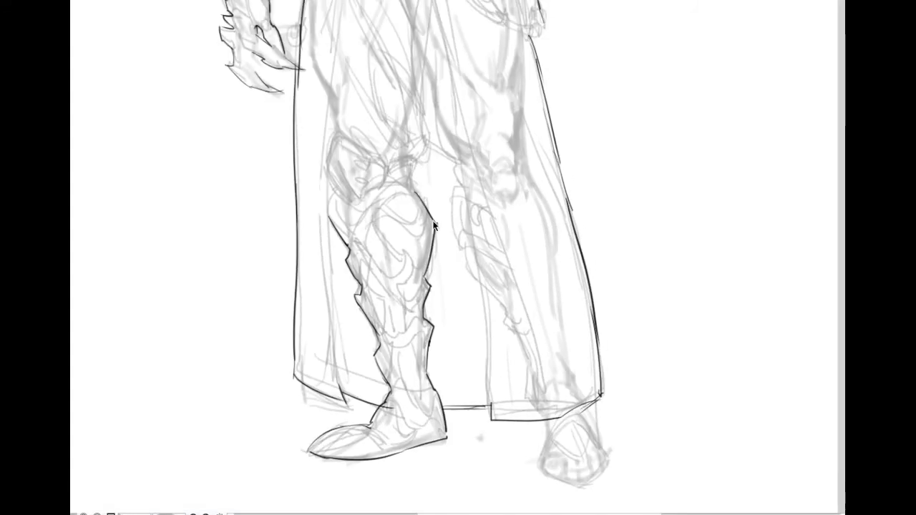
{"action": "key", "text": "ctrl+z"}
{"action": "left_click_drag", "start_coordinate": [416, 197], "coordinate": [434, 221]}
{"action": "left_click_drag", "start_coordinate": [409, 179], "coordinate": [413, 159]}
Handwrite "SIM" beside the coat skirt and extend its S downward into the word "SIMPLIFY"
{"action": "mouse_move", "coordinate": [460, 210]}
{"action": "left_mouse_down"}
{"action": "mouse_move", "coordinate": [414, 347]}
{"action": "mouse_move", "coordinate": [408, 239]}
{"action": "mouse_move", "coordinate": [317, 266]}
{"action": "left_mouse_up"}
{"action": "mouse_move", "coordinate": [429, 108]}
{"action": "left_mouse_down"}
{"action": "mouse_move", "coordinate": [428, 144]}
{"action": "mouse_move", "coordinate": [489, 113]}
{"action": "left_mouse_up"}
{"action": "mouse_move", "coordinate": [439, 166]}
{"action": "left_mouse_down"}
{"action": "mouse_move", "coordinate": [424, 185]}
{"action": "mouse_move", "coordinate": [449, 215]}
{"action": "left_mouse_up"}
{"action": "key", "text": "ctrl+z"}
{"action": "left_click_drag", "start_coordinate": [432, 163], "coordinate": [444, 187]}
{"action": "left_click_drag", "start_coordinate": [442, 222], "coordinate": [445, 230]}
{"action": "left_click_drag", "start_coordinate": [456, 271], "coordinate": [461, 282]}
{"action": "left_click_drag", "start_coordinate": [459, 294], "coordinate": [484, 353]}
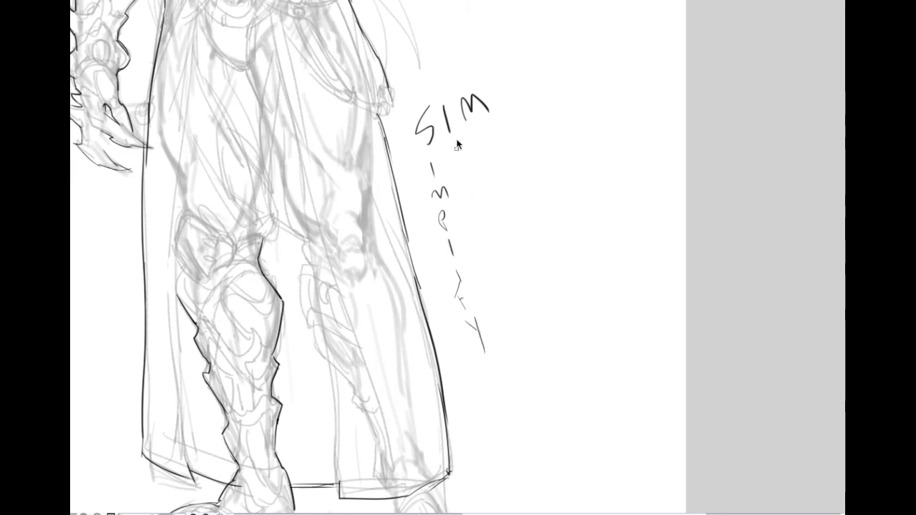
Change the handwritten heading to "SUM" and extend its U and M downward into "UNIFY" and "MODIFY"
{"action": "key", "text": "ctrl+z"}
{"action": "left_click_drag", "start_coordinate": [472, 187], "coordinate": [478, 247]}
{"action": "mouse_move", "coordinate": [471, 240]}
{"action": "left_mouse_down"}
{"action": "mouse_move", "coordinate": [484, 237]}
{"action": "mouse_move", "coordinate": [491, 273]}
{"action": "left_mouse_up"}
{"action": "left_click_drag", "start_coordinate": [497, 260], "coordinate": [494, 291]}
{"action": "left_click_drag", "start_coordinate": [487, 138], "coordinate": [491, 151]}
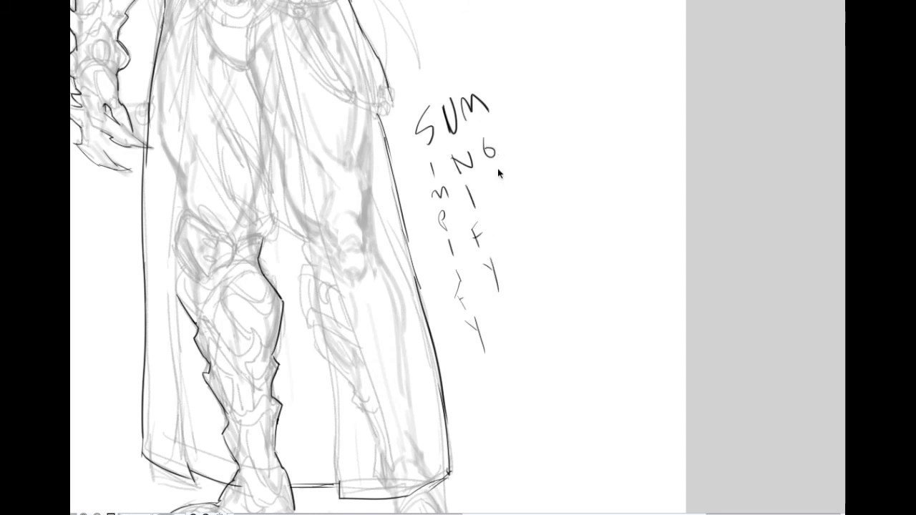
{"action": "mouse_move", "coordinate": [510, 199]}
{"action": "left_mouse_down"}
{"action": "mouse_move", "coordinate": [513, 240]}
{"action": "mouse_move", "coordinate": [517, 224]}
{"action": "mouse_move", "coordinate": [535, 280]}
{"action": "left_mouse_up"}
{"action": "left_click_drag", "start_coordinate": [459, 192], "coordinate": [485, 225]}
{"action": "scroll", "coordinate": [422, 134], "scroll_direction": "down", "scroll_amount": 1}
{"action": "left_click_drag", "start_coordinate": [427, 123], "coordinate": [444, 167]}
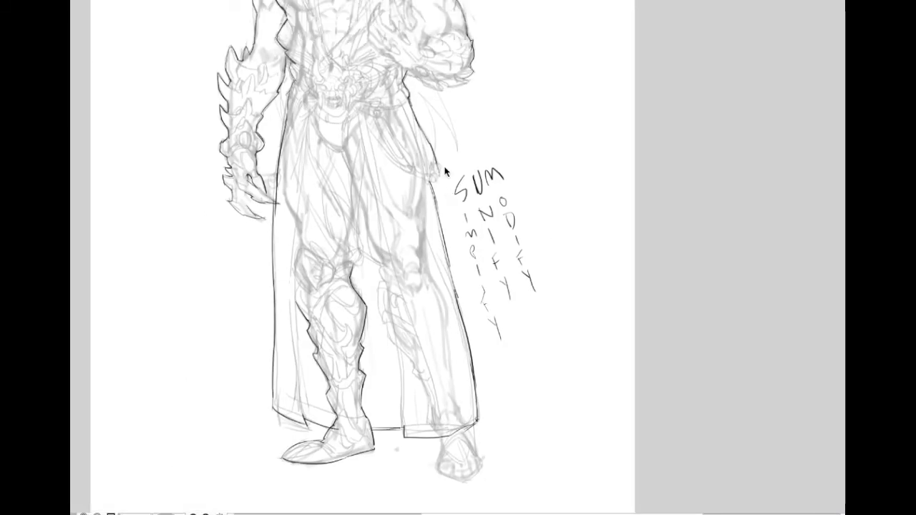
{"action": "scroll", "coordinate": [370, 166], "scroll_direction": "up", "scroll_amount": 3}
{"action": "scroll", "coordinate": [356, 167], "scroll_direction": "up", "scroll_amount": 2}
{"action": "left_click_drag", "start_coordinate": [356, 167], "coordinate": [356, 90]}
{"action": "scroll", "coordinate": [357, 90], "scroll_direction": "down", "scroll_amount": 2}
{"action": "mouse_move", "coordinate": [433, 278]}
{"action": "left_mouse_down"}
{"action": "mouse_move", "coordinate": [388, 180]}
{"action": "mouse_move", "coordinate": [400, 271]}
{"action": "mouse_move", "coordinate": [391, 265]}
{"action": "mouse_move", "coordinate": [387, 181]}
{"action": "left_mouse_up"}
{"action": "scroll", "coordinate": [388, 210], "scroll_direction": "down", "scroll_amount": 1}
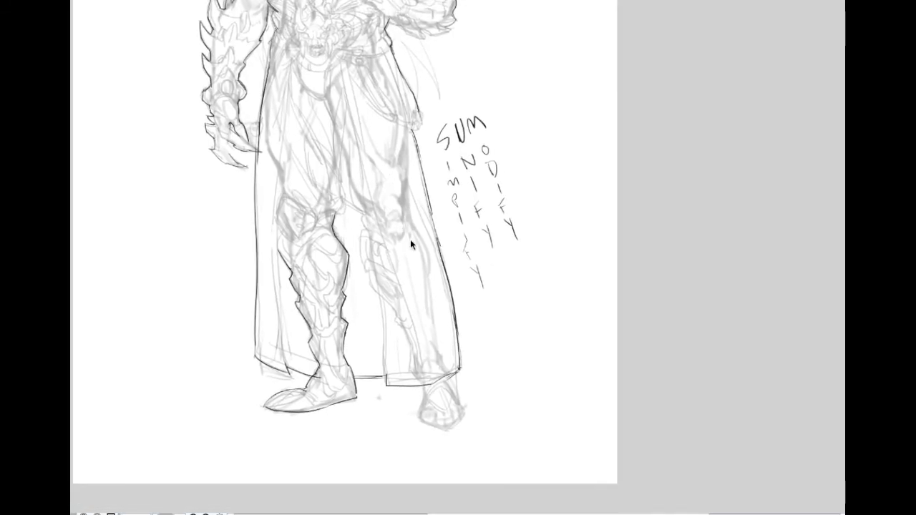
{"action": "scroll", "coordinate": [415, 253], "scroll_direction": "up", "scroll_amount": 1}
Rework the coat's front hem to end at the viewer's-right ankle and outline the foot below it
{"action": "left_click_drag", "start_coordinate": [419, 290], "coordinate": [398, 136]}
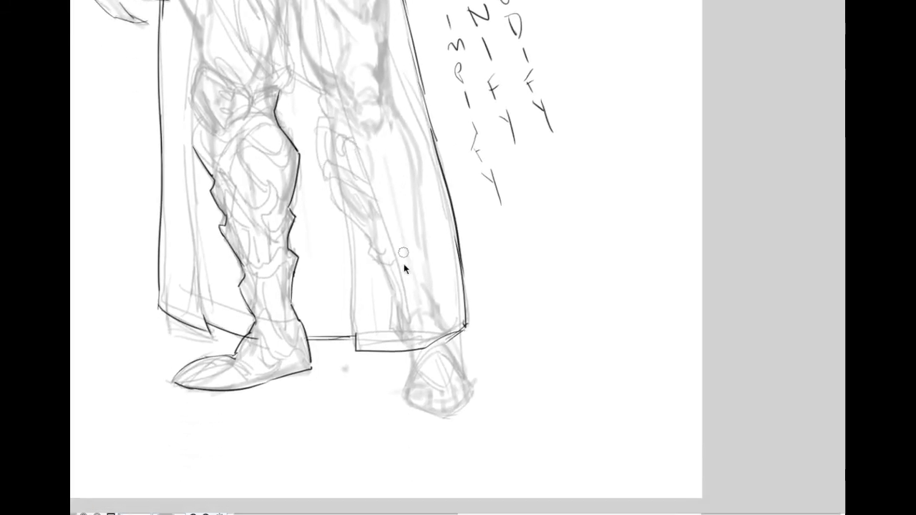
{"action": "mouse_move", "coordinate": [383, 348]}
{"action": "left_mouse_down"}
{"action": "mouse_move", "coordinate": [395, 353]}
{"action": "mouse_move", "coordinate": [369, 357]}
{"action": "left_mouse_up"}
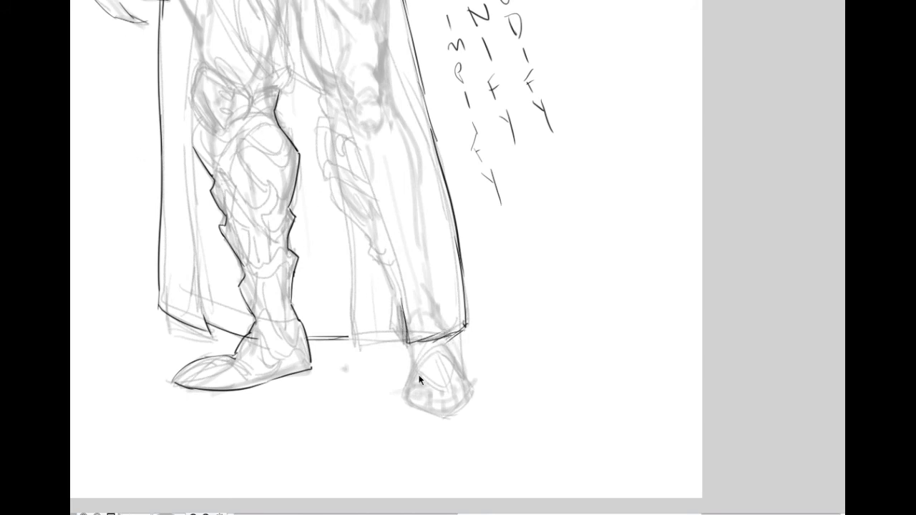
{"action": "mouse_move", "coordinate": [413, 367]}
{"action": "left_mouse_down"}
{"action": "mouse_move", "coordinate": [407, 387]}
{"action": "mouse_move", "coordinate": [427, 410]}
{"action": "left_mouse_up"}
{"action": "key", "text": "ctrl+z"}
{"action": "key", "text": "ctrl+z"}
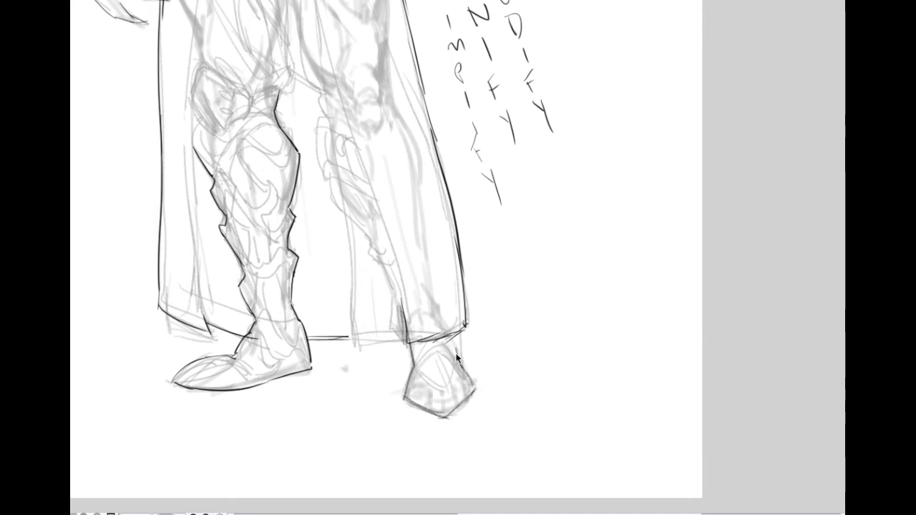
Outline the viewer's-left shoulder armor and the raised collar slope up to the neck
{"action": "scroll", "coordinate": [383, 187], "scroll_direction": "up", "scroll_amount": 5}
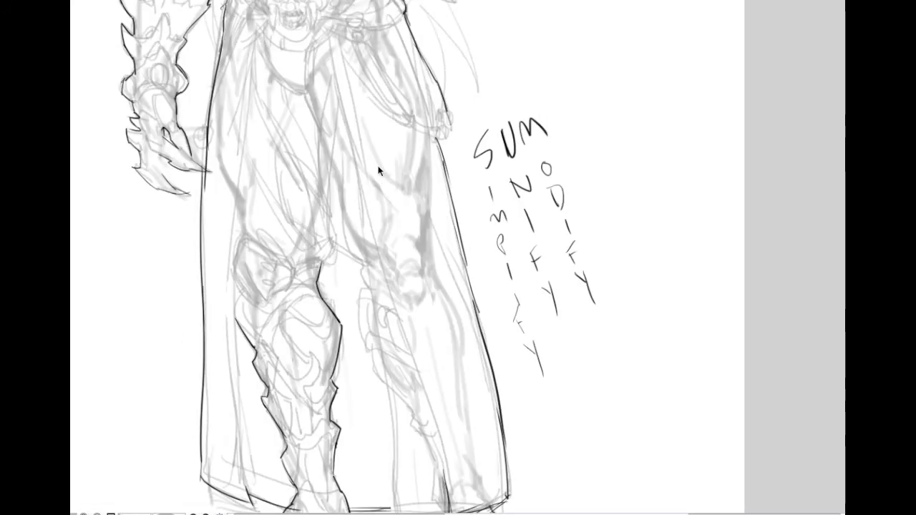
{"action": "scroll", "coordinate": [378, 166], "scroll_direction": "up", "scroll_amount": 3}
{"action": "scroll", "coordinate": [326, 119], "scroll_direction": "up", "scroll_amount": 5}
{"action": "left_click_drag", "start_coordinate": [360, 102], "coordinate": [372, 212]}
{"action": "scroll", "coordinate": [124, 197], "scroll_direction": "up", "scroll_amount": 3}
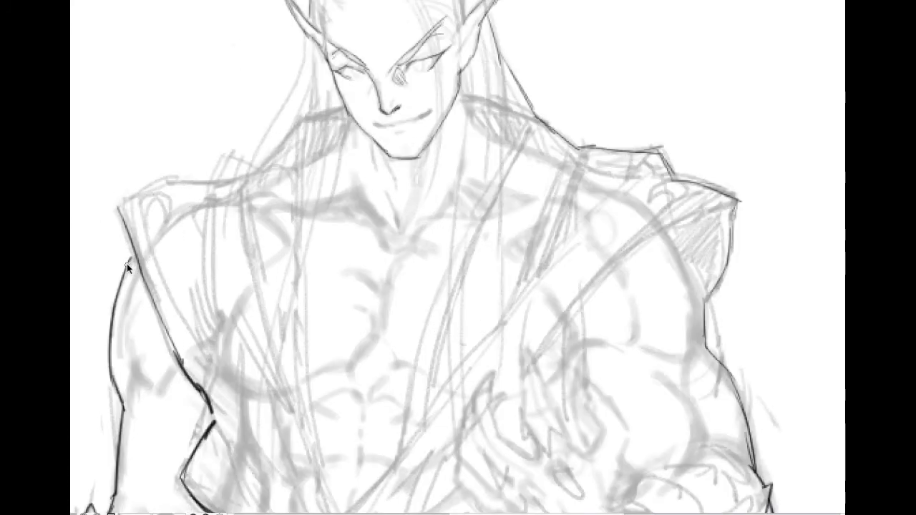
{"action": "mouse_move", "coordinate": [116, 209]}
{"action": "left_mouse_down"}
{"action": "mouse_move", "coordinate": [154, 179]}
{"action": "mouse_move", "coordinate": [223, 179]}
{"action": "mouse_move", "coordinate": [224, 156]}
{"action": "mouse_move", "coordinate": [274, 172]}
{"action": "mouse_move", "coordinate": [301, 120]}
{"action": "left_mouse_up"}
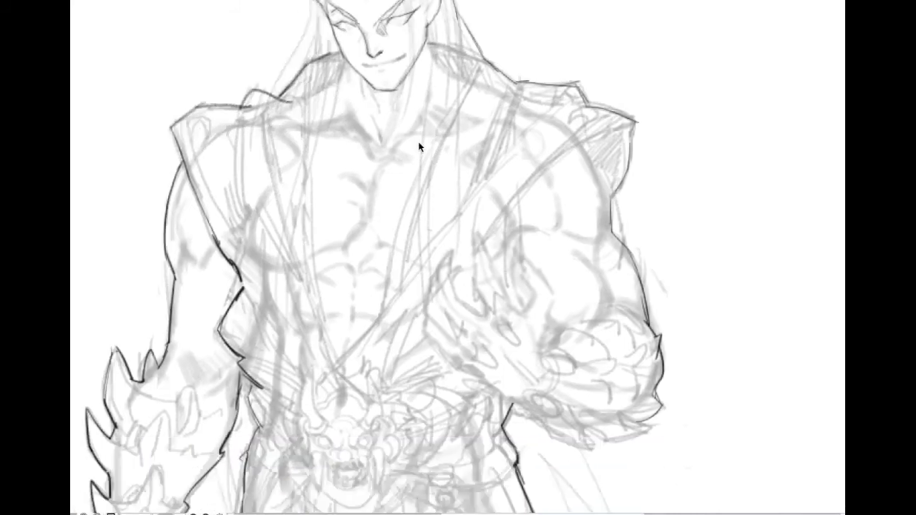
Draw a long line from beside the jaw down the chest to the raised hand, and fade the rough sketch further
{"action": "mouse_move", "coordinate": [434, 29]}
{"action": "left_mouse_down"}
{"action": "mouse_move", "coordinate": [417, 198]}
{"action": "mouse_move", "coordinate": [431, 286]}
{"action": "left_mouse_up"}
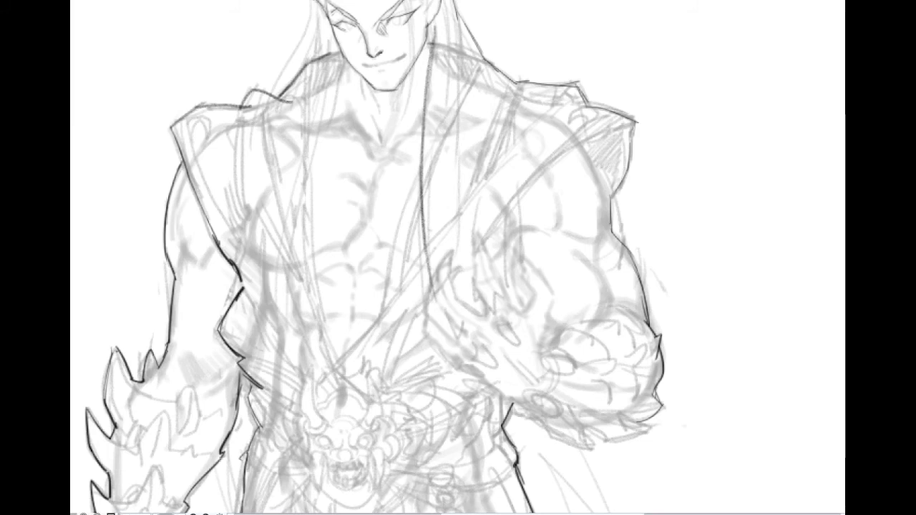
{"action": "left_click_drag", "start_coordinate": [830, 371], "coordinate": [813, 372]}
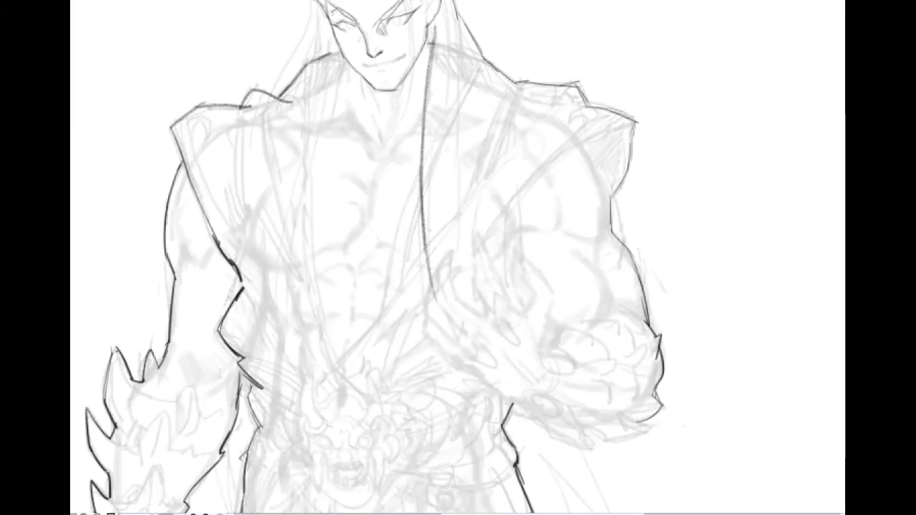
Undo the long line from the jaw down to the raised hand, and fade the rough sketch further
{"action": "scroll", "coordinate": [640, 328], "scroll_direction": "down", "scroll_amount": 1}
{"action": "mouse_move", "coordinate": [480, 291]}
{"action": "left_mouse_down"}
{"action": "mouse_move", "coordinate": [366, 139]}
{"action": "mouse_move", "coordinate": [349, 275]}
{"action": "mouse_move", "coordinate": [303, 282]}
{"action": "left_mouse_up"}
{"action": "scroll", "coordinate": [366, 139], "scroll_direction": "up", "scroll_amount": 1}
{"action": "key", "text": "ctrl+z"}
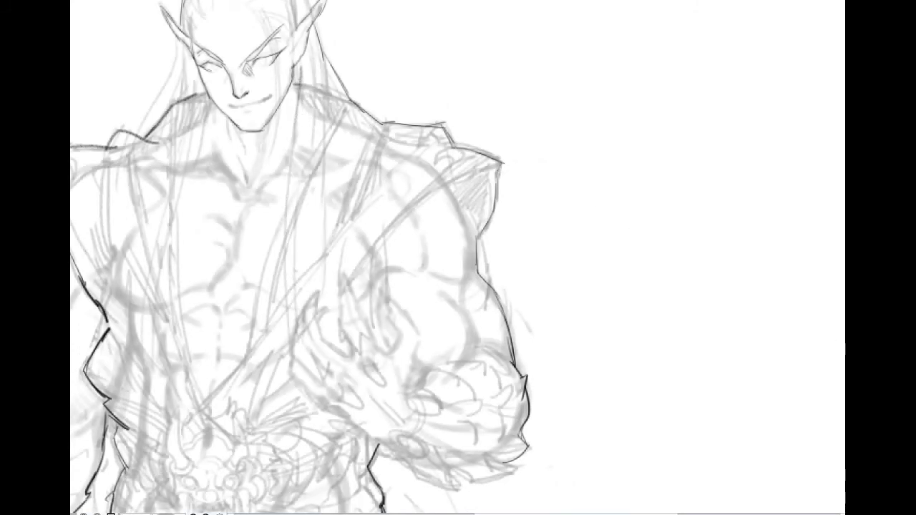
{"action": "key", "text": "5"}
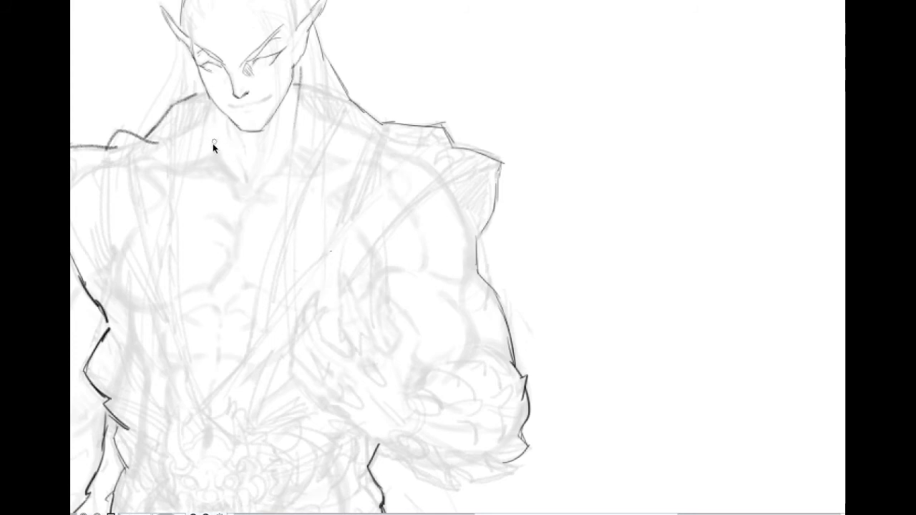
Outline the hair hanging from below the viewer's-left ear down to the collar
{"action": "left_click_drag", "start_coordinate": [204, 73], "coordinate": [198, 163]}
{"action": "scroll", "coordinate": [198, 174], "scroll_direction": "up", "scroll_amount": 1}
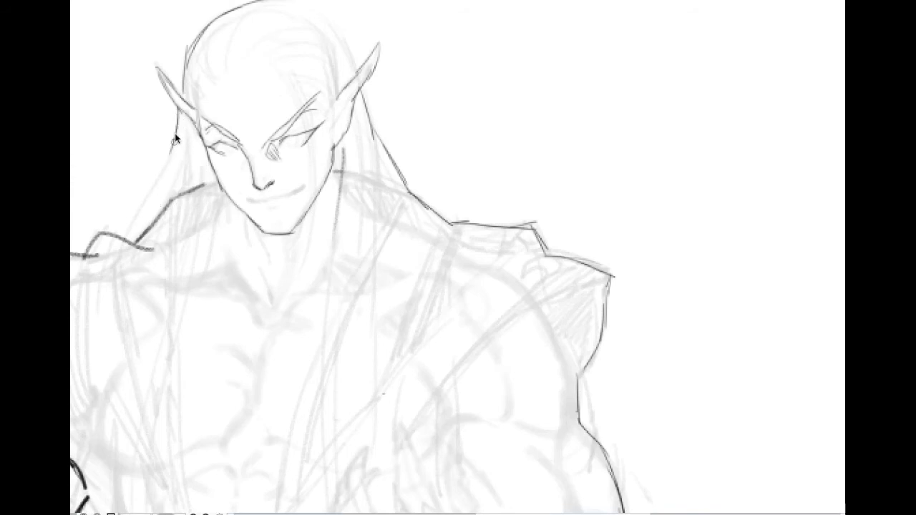
{"action": "left_click_drag", "start_coordinate": [176, 115], "coordinate": [138, 242]}
{"action": "scroll", "coordinate": [366, 208], "scroll_direction": "down", "scroll_amount": 2}
Draw long hair strands from beside the viewer's-right jaw straight down the chest toward the raised hand
{"action": "mouse_move", "coordinate": [366, 208]}
{"action": "left_mouse_down"}
{"action": "mouse_move", "coordinate": [359, 79]}
{"action": "mouse_move", "coordinate": [331, 254]}
{"action": "left_mouse_up"}
{"action": "key", "text": "ctrl+z"}
{"action": "left_click_drag", "start_coordinate": [340, 48], "coordinate": [331, 271]}
{"action": "left_click_drag", "start_coordinate": [364, 126], "coordinate": [365, 217]}
{"action": "left_click_drag", "start_coordinate": [360, 166], "coordinate": [364, 290]}
{"action": "left_click_drag", "start_coordinate": [339, 110], "coordinate": [343, 253]}
Outline the viewer's-right curve of the head from near the crown down to the pointed ear
{"action": "scroll", "coordinate": [324, 96], "scroll_direction": "up", "scroll_amount": 5}
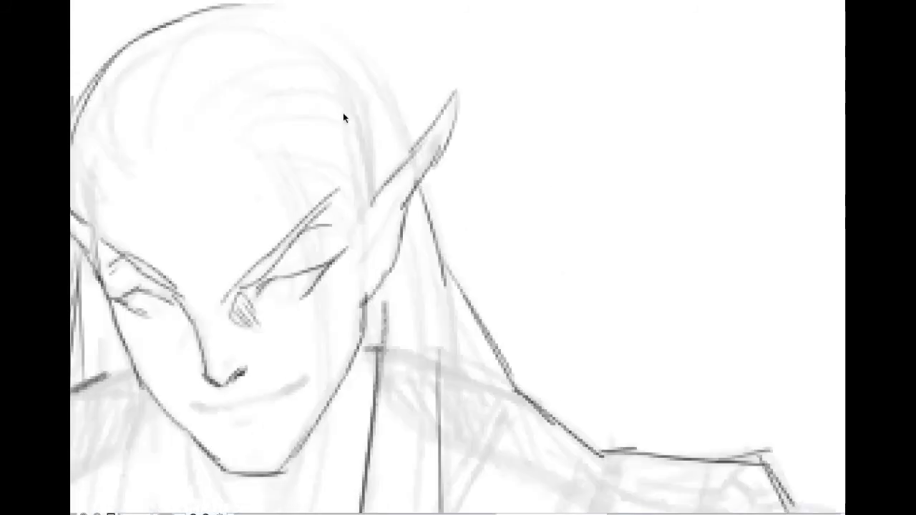
{"action": "mouse_move", "coordinate": [276, 6]}
{"action": "left_mouse_down"}
{"action": "mouse_move", "coordinate": [299, 11]}
{"action": "mouse_move", "coordinate": [376, 106]}
{"action": "left_mouse_up"}
{"action": "key", "text": "ctrl+z"}
{"action": "mouse_move", "coordinate": [306, 10]}
{"action": "left_mouse_down"}
{"action": "mouse_move", "coordinate": [332, 25]}
{"action": "mouse_move", "coordinate": [392, 110]}
{"action": "left_mouse_up"}
{"action": "left_click_drag", "start_coordinate": [372, 76], "coordinate": [412, 150]}
Draw paired curved strands of swept-back hair along the hairline, from the forehead toward the crown and both temples
{"action": "left_click_drag", "start_coordinate": [272, 153], "coordinate": [347, 244]}
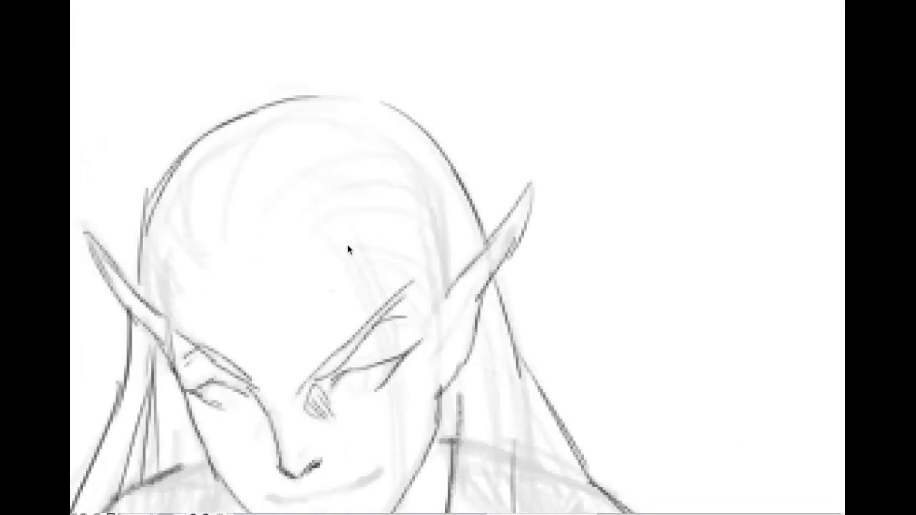
{"action": "left_click_drag", "start_coordinate": [221, 238], "coordinate": [273, 82]}
{"action": "key", "text": "ctrl+z"}
{"action": "left_click_drag", "start_coordinate": [226, 236], "coordinate": [306, 86]}
{"action": "left_click_drag", "start_coordinate": [231, 235], "coordinate": [296, 93]}
{"action": "mouse_move", "coordinate": [262, 216]}
{"action": "left_mouse_down"}
{"action": "mouse_move", "coordinate": [435, 142]}
{"action": "mouse_move", "coordinate": [377, 157]}
{"action": "mouse_move", "coordinate": [438, 165]}
{"action": "mouse_move", "coordinate": [449, 304]}
{"action": "left_mouse_up"}
{"action": "left_click_drag", "start_coordinate": [439, 213], "coordinate": [449, 299]}
{"action": "mouse_move", "coordinate": [169, 224]}
{"action": "left_mouse_down"}
{"action": "mouse_move", "coordinate": [214, 260]}
{"action": "mouse_move", "coordinate": [218, 254]}
{"action": "left_mouse_up"}
{"action": "left_click_drag", "start_coordinate": [196, 165], "coordinate": [210, 244]}
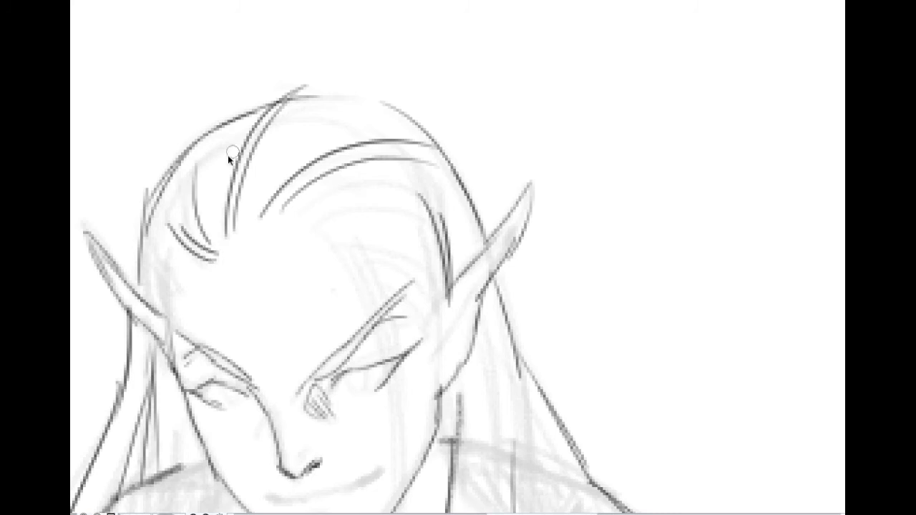
{"action": "left_click_drag", "start_coordinate": [144, 236], "coordinate": [186, 280]}
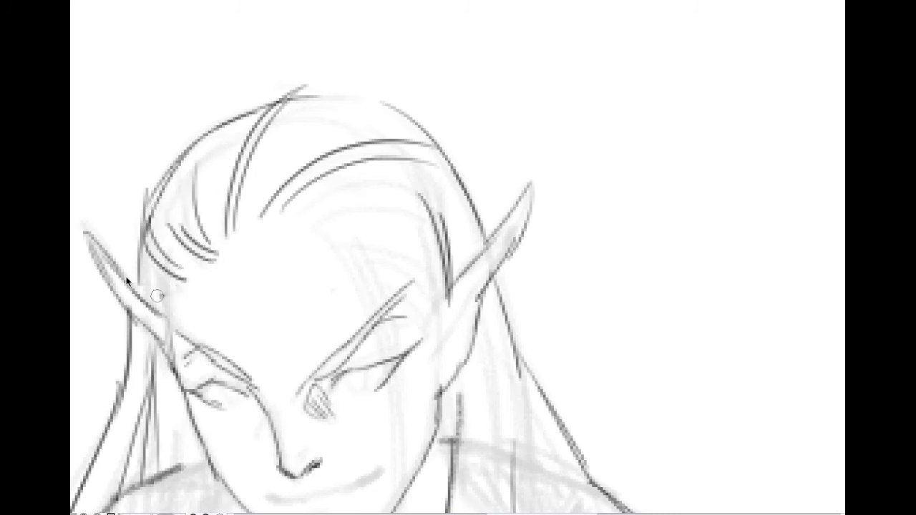
Draw a long loose lock curving from the hairline across the viewer's-right eye and down past the jaw
{"action": "left_click_drag", "start_coordinate": [321, 226], "coordinate": [378, 334]}
{"action": "key", "text": "ctrl+z"}
{"action": "left_click_drag", "start_coordinate": [315, 226], "coordinate": [375, 360]}
{"action": "mouse_move", "coordinate": [355, 286]}
{"action": "left_mouse_down"}
{"action": "mouse_move", "coordinate": [334, 85]}
{"action": "mouse_move", "coordinate": [347, 120]}
{"action": "left_mouse_up"}
{"action": "left_click_drag", "start_coordinate": [336, 66], "coordinate": [399, 262]}
{"action": "key", "text": "ctrl+z"}
{"action": "mouse_move", "coordinate": [348, 89]}
{"action": "left_mouse_down"}
{"action": "mouse_move", "coordinate": [394, 236]}
{"action": "mouse_move", "coordinate": [399, 322]}
{"action": "left_mouse_up"}
{"action": "mouse_move", "coordinate": [387, 228]}
{"action": "left_mouse_down"}
{"action": "mouse_move", "coordinate": [399, 300]}
{"action": "mouse_move", "coordinate": [370, 469]}
{"action": "mouse_move", "coordinate": [396, 348]}
{"action": "mouse_move", "coordinate": [401, 364]}
{"action": "mouse_move", "coordinate": [358, 500]}
{"action": "left_mouse_up"}
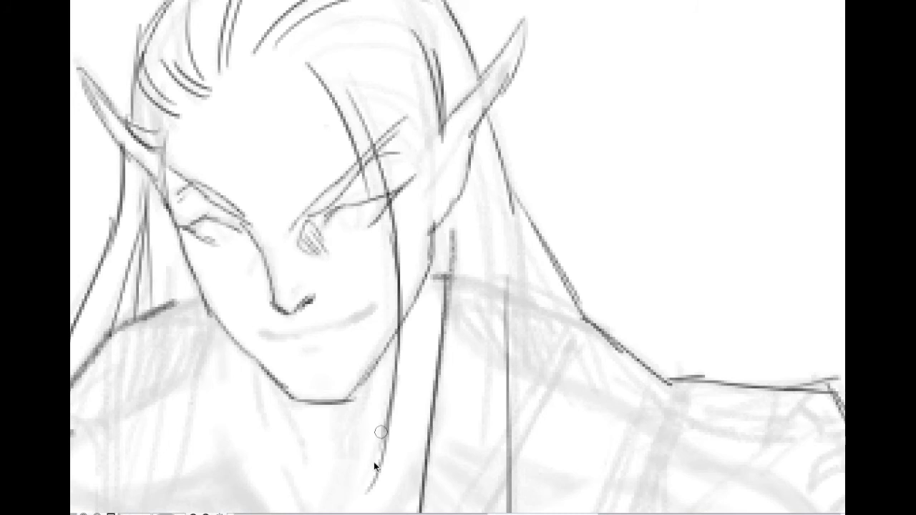
Add the inner edge of the loose lock down the cheek and taper its end to a point below the chin
{"action": "left_click_drag", "start_coordinate": [359, 158], "coordinate": [380, 295]}
{"action": "left_click_drag", "start_coordinate": [371, 214], "coordinate": [381, 343]}
{"action": "key", "text": "ctrl+z"}
{"action": "left_click_drag", "start_coordinate": [360, 163], "coordinate": [382, 347]}
{"action": "key", "text": "ctrl+z"}
{"action": "left_click_drag", "start_coordinate": [359, 156], "coordinate": [380, 348]}
{"action": "key", "text": "ctrl+z"}
{"action": "left_click_drag", "start_coordinate": [360, 163], "coordinate": [382, 354]}
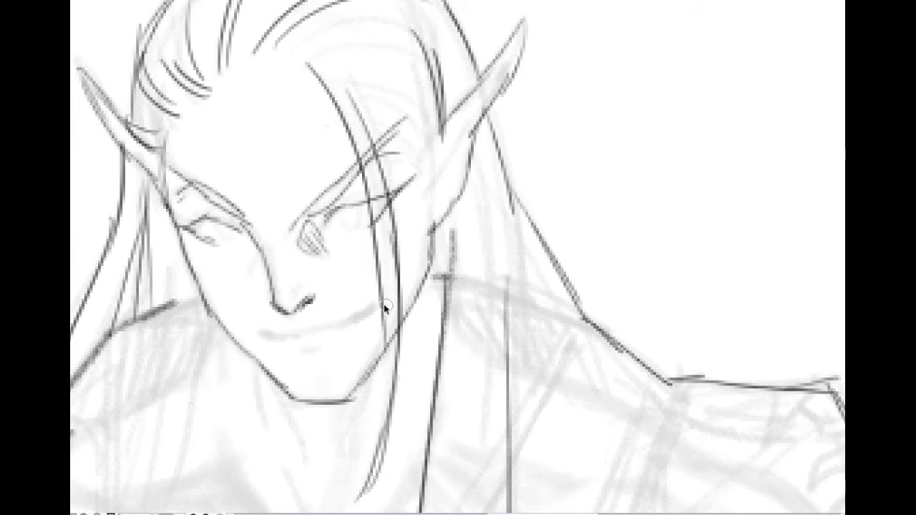
{"action": "left_click_drag", "start_coordinate": [378, 390], "coordinate": [348, 495]}
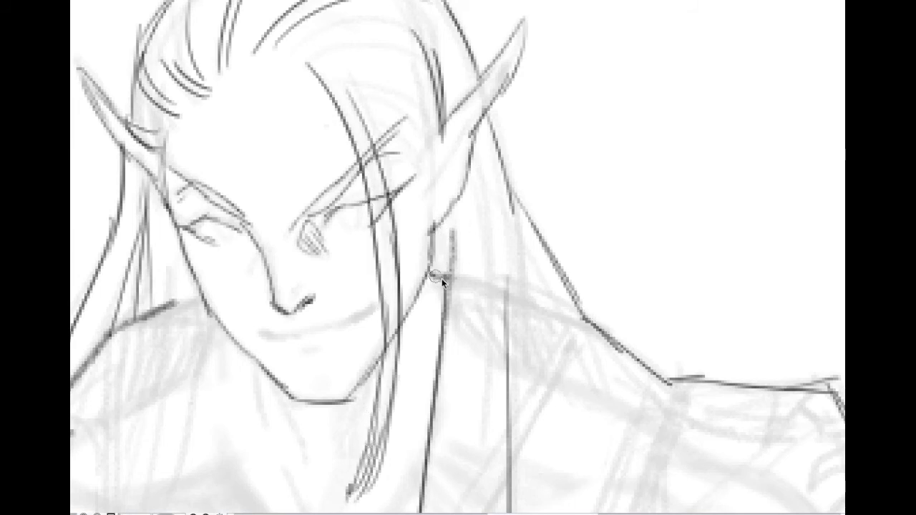
Mark a small dark wedge where the jaw meets the collar, and extend the viewer's-right ear's front edge toward the eye
{"action": "left_click_drag", "start_coordinate": [433, 280], "coordinate": [438, 299]}
{"action": "scroll", "coordinate": [399, 302], "scroll_direction": "down", "scroll_amount": 2}
{"action": "scroll", "coordinate": [433, 225], "scroll_direction": "up", "scroll_amount": 4}
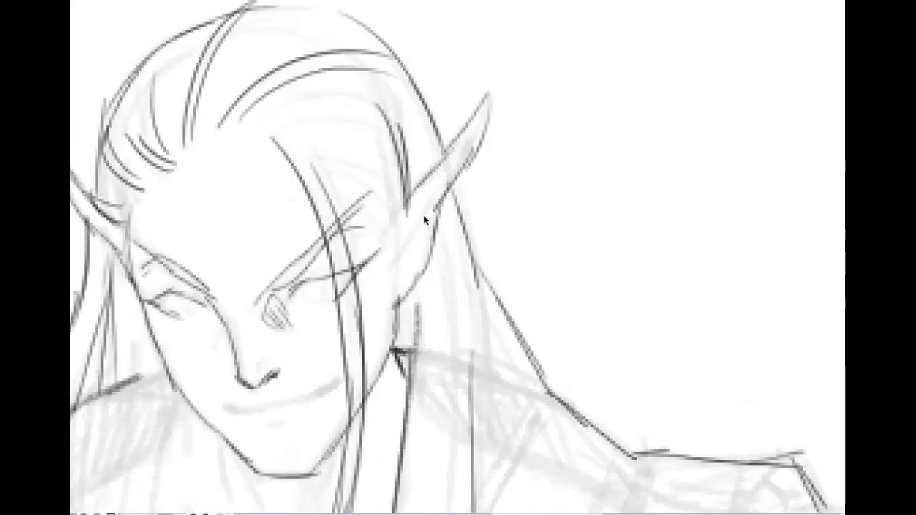
{"action": "scroll", "coordinate": [352, 229], "scroll_direction": "down", "scroll_amount": 4}
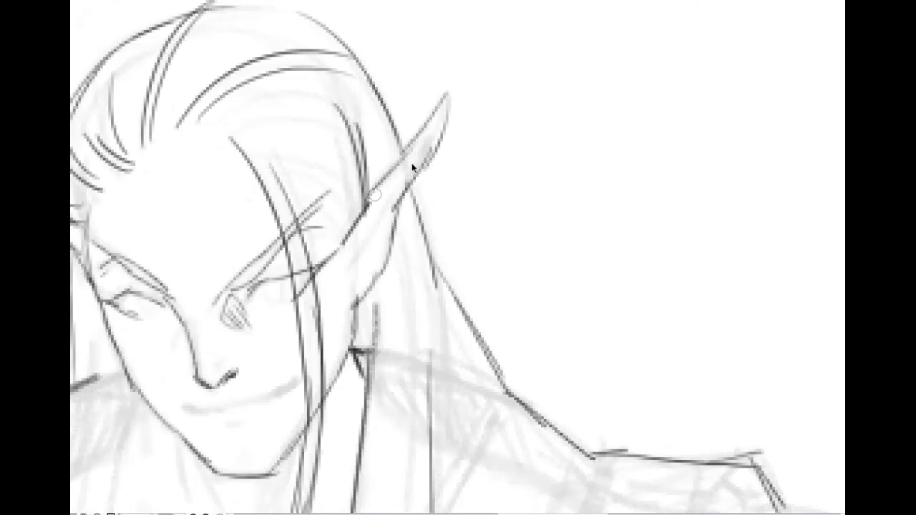
{"action": "left_click_drag", "start_coordinate": [330, 223], "coordinate": [353, 94]}
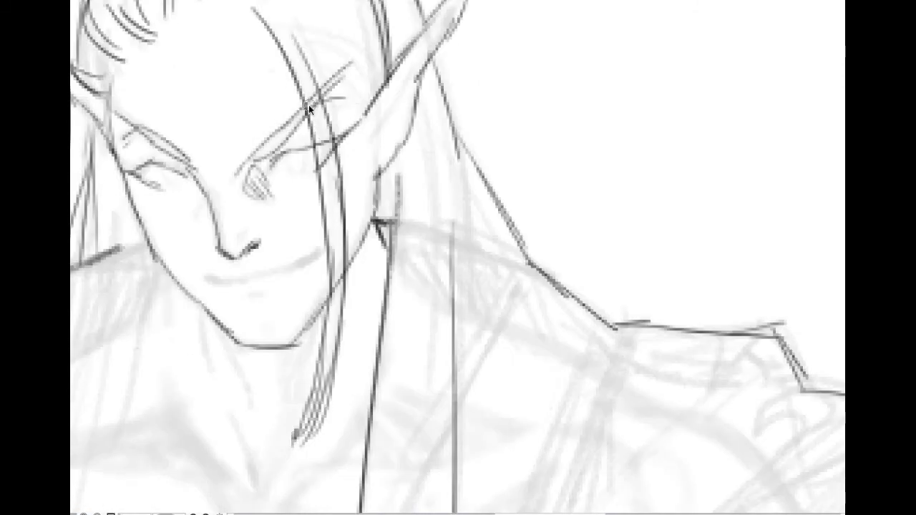
Darken the loose lock's edge across the eye, and draw the irises in both eyes
{"action": "left_click_drag", "start_coordinate": [288, 63], "coordinate": [323, 191]}
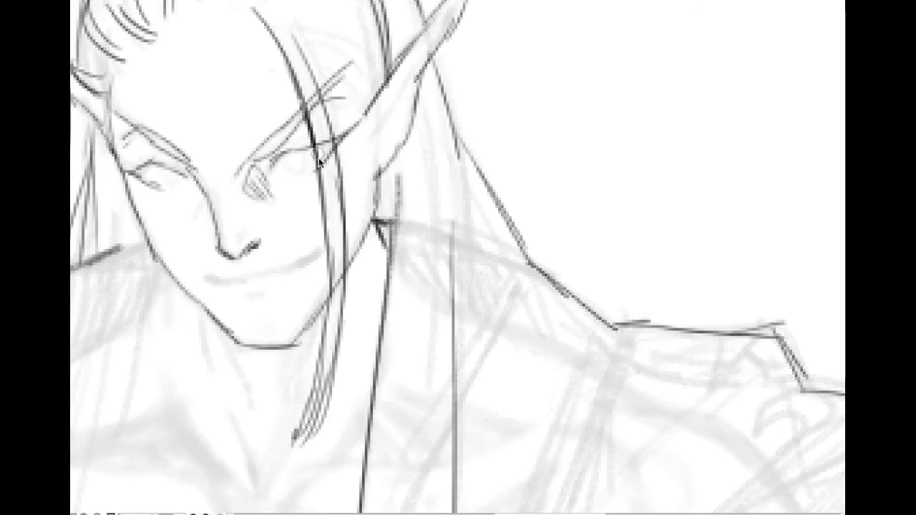
{"action": "key", "text": "ctrl+z"}
{"action": "scroll", "coordinate": [193, 132], "scroll_direction": "up", "scroll_amount": 2}
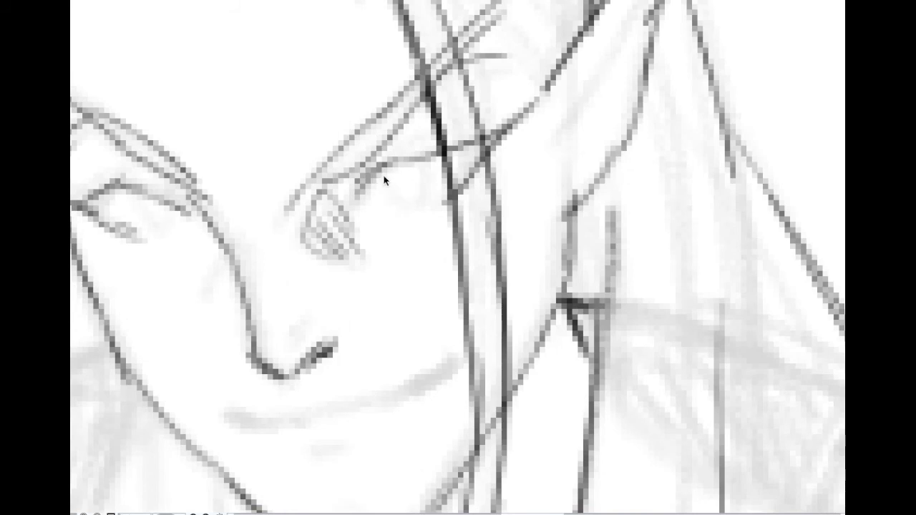
{"action": "mouse_move", "coordinate": [380, 173]}
{"action": "left_mouse_down"}
{"action": "mouse_move", "coordinate": [402, 207]}
{"action": "mouse_move", "coordinate": [430, 156]}
{"action": "left_mouse_up"}
{"action": "left_click_drag", "start_coordinate": [123, 185], "coordinate": [167, 209]}
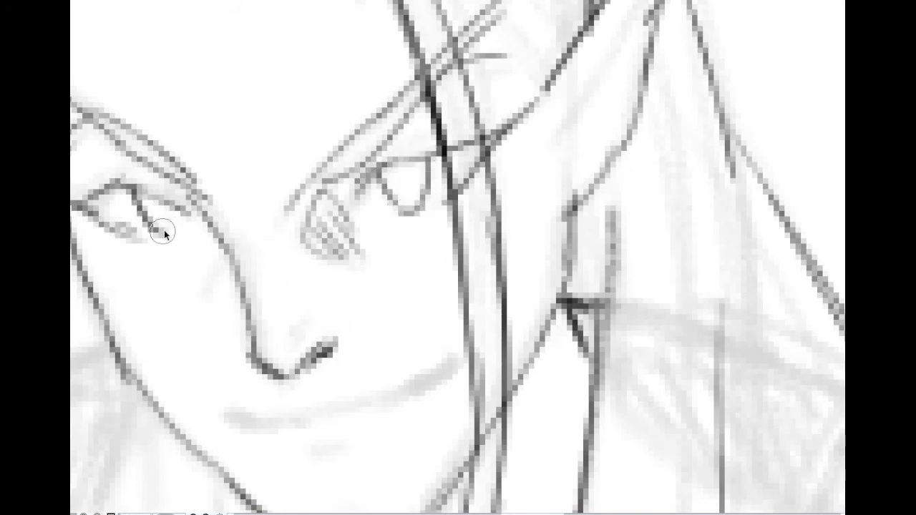
Draw the smirking mouth line with a darkened corner, rising toward the loose lock
{"action": "scroll", "coordinate": [266, 159], "scroll_direction": "down", "scroll_amount": 4}
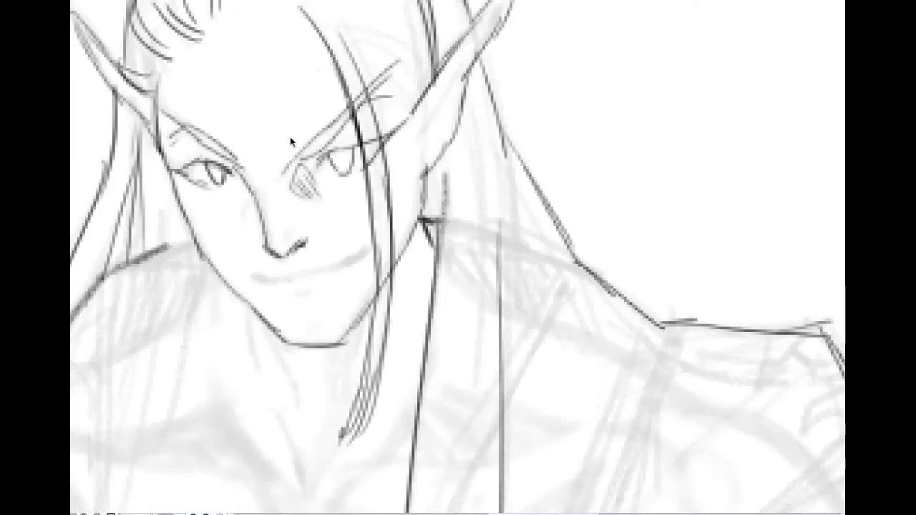
{"action": "scroll", "coordinate": [320, 146], "scroll_direction": "down", "scroll_amount": 1}
{"action": "scroll", "coordinate": [322, 152], "scroll_direction": "up", "scroll_amount": 3}
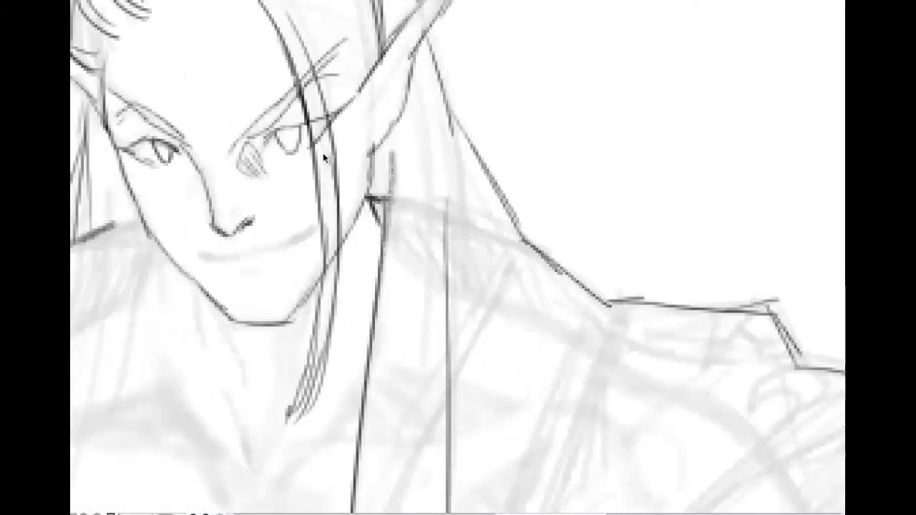
{"action": "scroll", "coordinate": [323, 152], "scroll_direction": "up", "scroll_amount": 2}
{"action": "scroll", "coordinate": [487, 230], "scroll_direction": "down", "scroll_amount": 3}
{"action": "scroll", "coordinate": [308, 125], "scroll_direction": "up", "scroll_amount": 3}
{"action": "scroll", "coordinate": [308, 125], "scroll_direction": "down", "scroll_amount": 3}
{"action": "scroll", "coordinate": [375, 310], "scroll_direction": "up", "scroll_amount": 3}
{"action": "left_click_drag", "start_coordinate": [376, 310], "coordinate": [469, 314]}
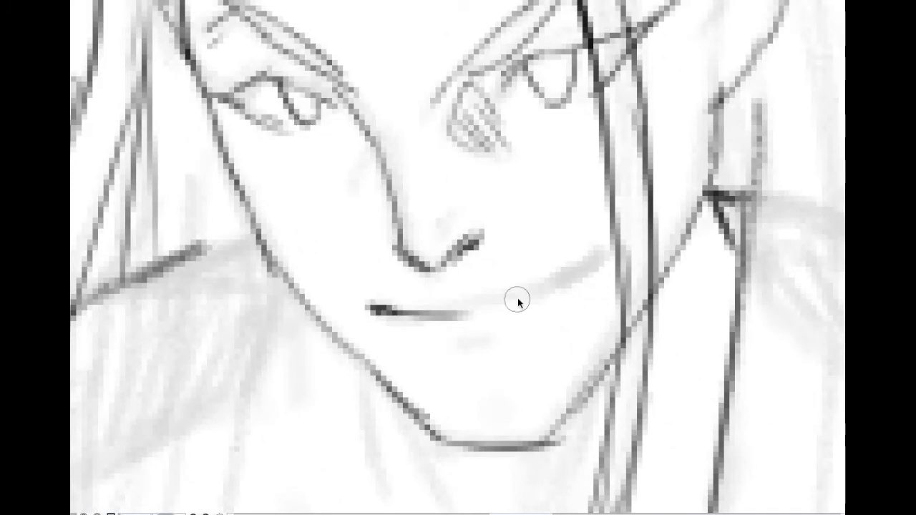
{"action": "key", "text": "ctrl+z"}
{"action": "mouse_move", "coordinate": [405, 315]}
{"action": "left_mouse_down"}
{"action": "mouse_move", "coordinate": [467, 308]}
{"action": "mouse_move", "coordinate": [446, 308]}
{"action": "mouse_move", "coordinate": [473, 298]}
{"action": "mouse_move", "coordinate": [485, 297]}
{"action": "mouse_move", "coordinate": [444, 308]}
{"action": "mouse_move", "coordinate": [488, 305]}
{"action": "mouse_move", "coordinate": [597, 254]}
{"action": "left_mouse_up"}
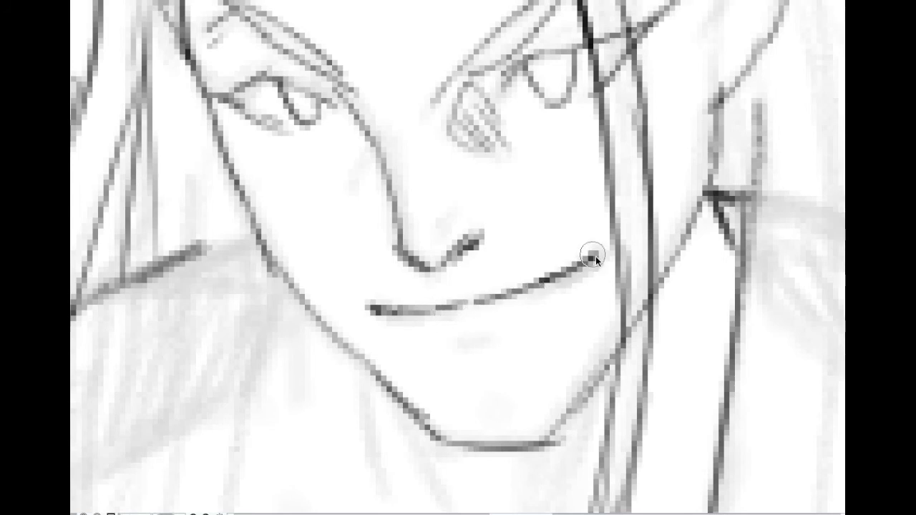
Mark the lower lip with short strokes beneath the mouth
{"action": "scroll", "coordinate": [651, 171], "scroll_direction": "down", "scroll_amount": 4}
{"action": "scroll", "coordinate": [546, 233], "scroll_direction": "up", "scroll_amount": 3}
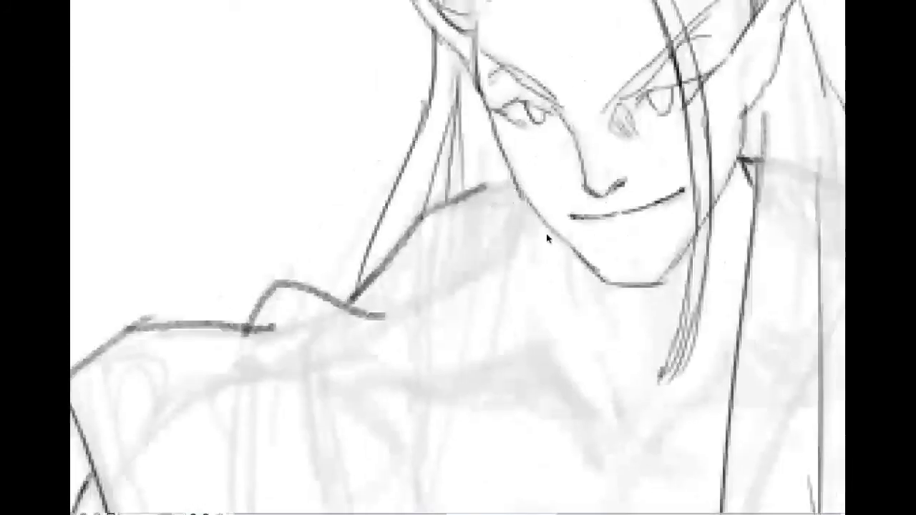
{"action": "scroll", "coordinate": [424, 349], "scroll_direction": "up", "scroll_amount": 3}
{"action": "left_click_drag", "start_coordinate": [374, 329], "coordinate": [351, 309]}
{"action": "mouse_move", "coordinate": [329, 343]}
{"action": "left_mouse_down"}
{"action": "mouse_move", "coordinate": [365, 339]}
{"action": "mouse_move", "coordinate": [367, 352]}
{"action": "left_mouse_up"}
{"action": "scroll", "coordinate": [362, 363], "scroll_direction": "down", "scroll_amount": 2}
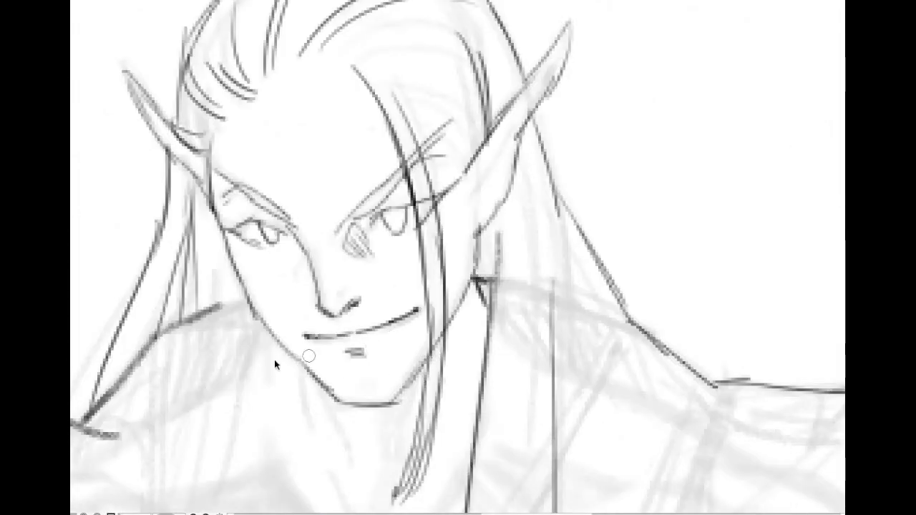
{"action": "mouse_move", "coordinate": [276, 303]}
{"action": "left_mouse_down"}
{"action": "mouse_move", "coordinate": [306, 68]}
{"action": "mouse_move", "coordinate": [240, 290]}
{"action": "left_mouse_up"}
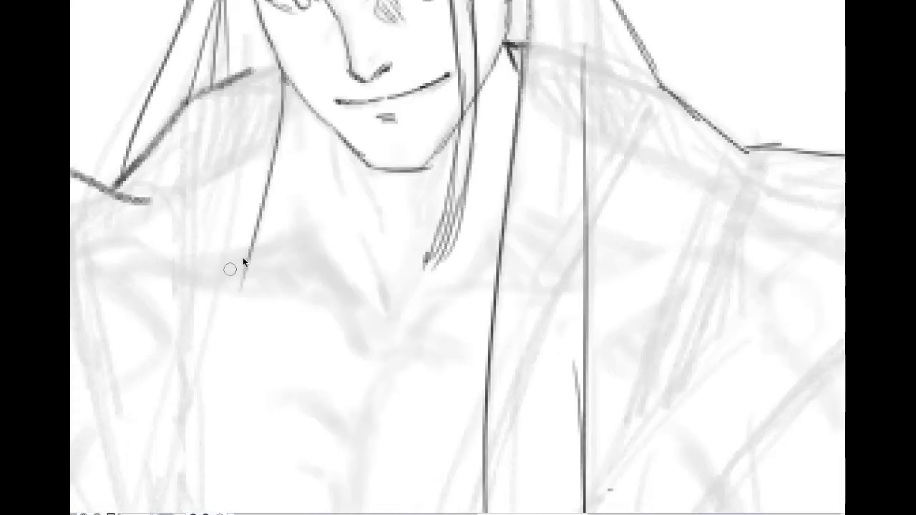
{"action": "scroll", "coordinate": [253, 239], "scroll_direction": "down", "scroll_amount": 3}
{"action": "scroll", "coordinate": [258, 242], "scroll_direction": "down", "scroll_amount": 1}
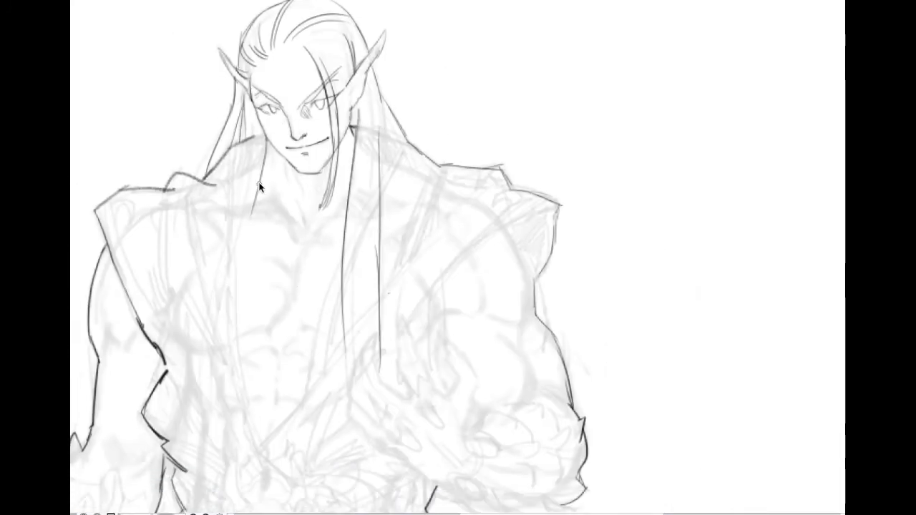
{"action": "key", "text": "ctrl+z"}
{"action": "left_click_drag", "start_coordinate": [260, 127], "coordinate": [237, 232]}
{"action": "key", "text": "ctrl+z"}
Draw a long tapering hair lock from beside the viewer's-left jaw, sweeping down over the chest to the waist
{"action": "left_click_drag", "start_coordinate": [260, 124], "coordinate": [225, 249]}
{"action": "left_click_drag", "start_coordinate": [243, 216], "coordinate": [202, 410]}
{"action": "left_click_drag", "start_coordinate": [250, 157], "coordinate": [210, 326]}
{"action": "key", "text": "ctrl+z"}
{"action": "left_click_drag", "start_coordinate": [250, 154], "coordinate": [192, 363]}
{"action": "key", "text": "ctrl+z"}
{"action": "left_click_drag", "start_coordinate": [216, 279], "coordinate": [186, 466]}
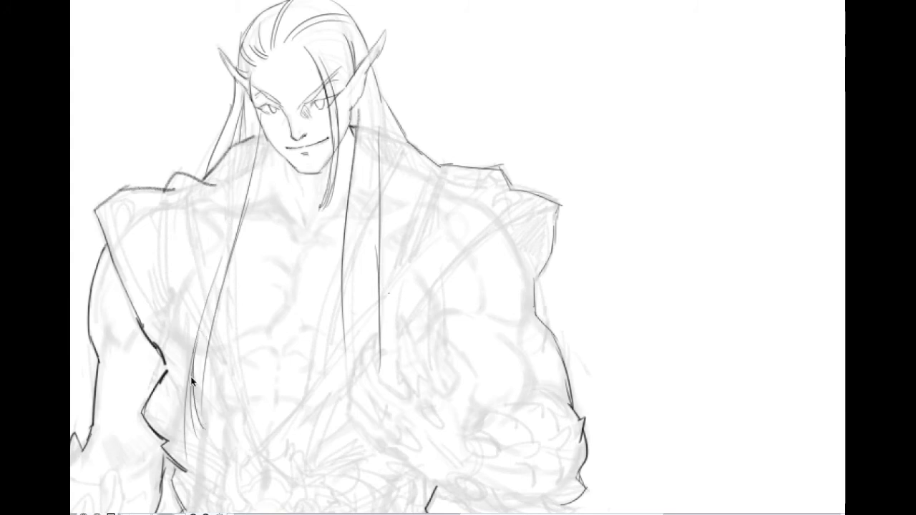
{"action": "key", "text": "ctrl+z"}
{"action": "left_click_drag", "start_coordinate": [203, 303], "coordinate": [196, 401]}
{"action": "left_click_drag", "start_coordinate": [194, 349], "coordinate": [203, 428]}
{"action": "left_click_drag", "start_coordinate": [232, 207], "coordinate": [218, 283]}
{"action": "left_click_drag", "start_coordinate": [234, 209], "coordinate": [203, 322]}
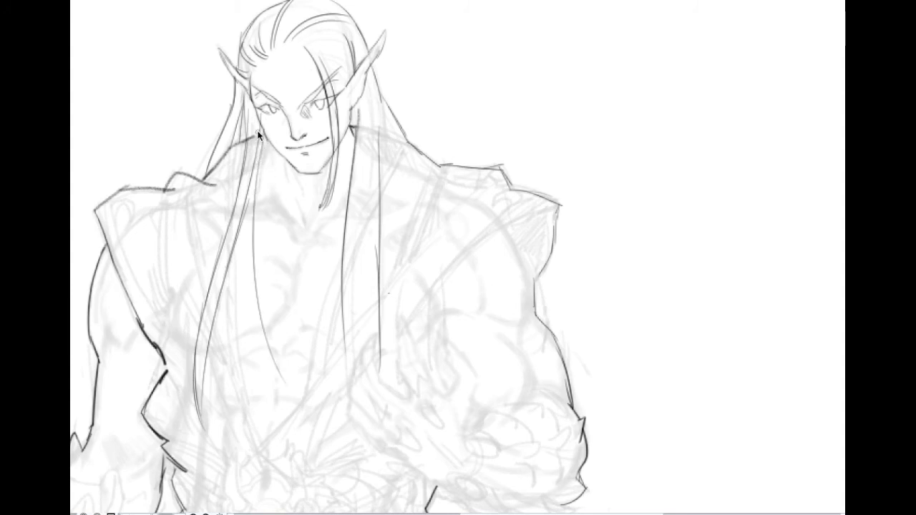
Add a shorter, thinner strand branching off the viewer's-left lock and hanging over the chest
{"action": "left_click_drag", "start_coordinate": [250, 151], "coordinate": [266, 338]}
{"action": "left_click_drag", "start_coordinate": [253, 160], "coordinate": [257, 304]}
{"action": "key", "text": "ctrl+z"}
{"action": "key", "text": "ctrl+z"}
{"action": "left_click_drag", "start_coordinate": [250, 169], "coordinate": [261, 306]}
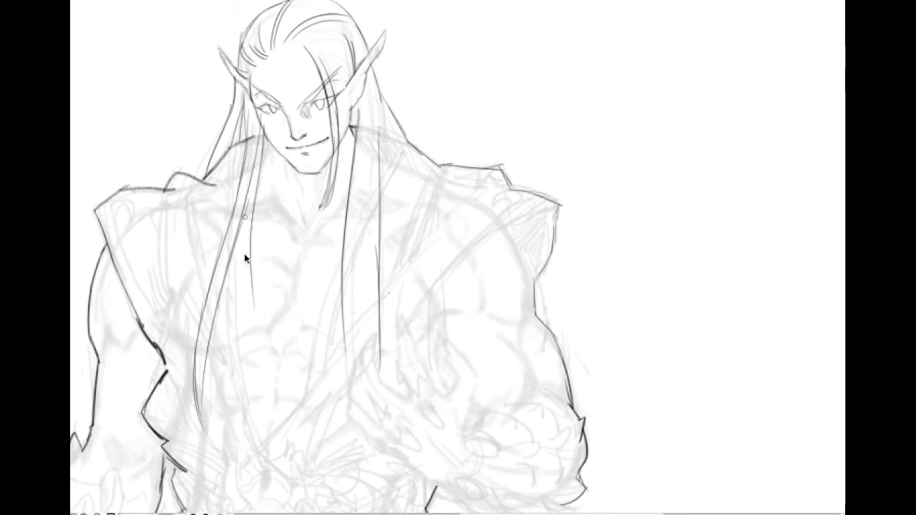
{"action": "key", "text": "ctrl+z"}
{"action": "left_click_drag", "start_coordinate": [250, 203], "coordinate": [253, 318]}
{"action": "key", "text": "ctrl+z"}
{"action": "left_click_drag", "start_coordinate": [249, 203], "coordinate": [249, 311]}
{"action": "scroll", "coordinate": [262, 204], "scroll_direction": "down", "scroll_amount": 2}
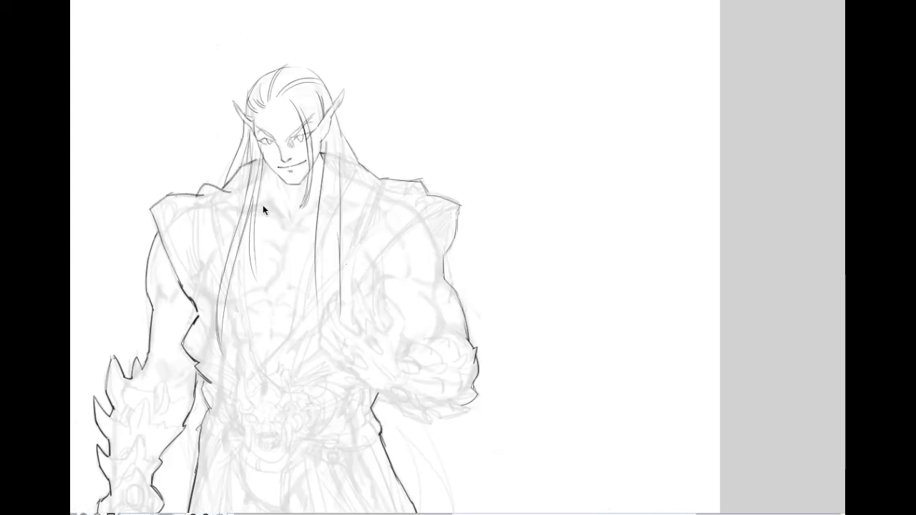
{"action": "scroll", "coordinate": [336, 206], "scroll_direction": "up", "scroll_amount": 1}
{"action": "scroll", "coordinate": [336, 205], "scroll_direction": "down", "scroll_amount": 2}
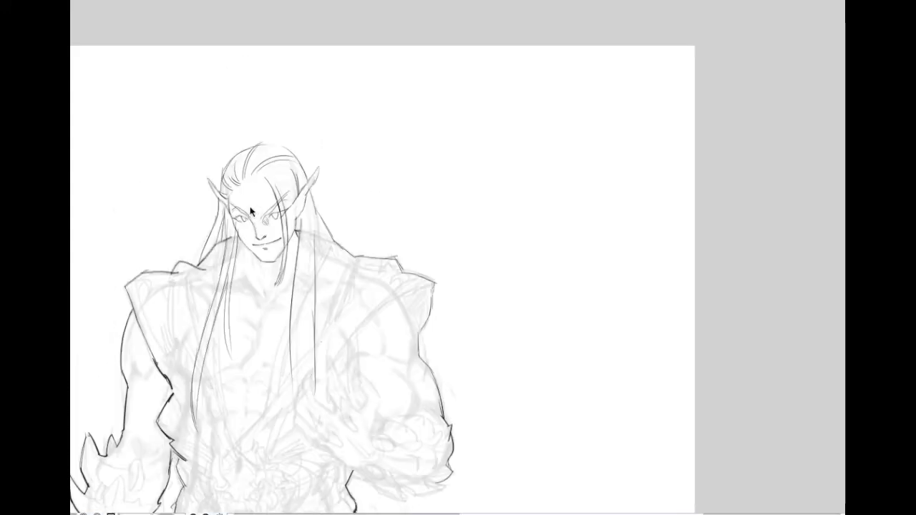
{"action": "scroll", "coordinate": [251, 196], "scroll_direction": "up", "scroll_amount": 4}
{"action": "scroll", "coordinate": [252, 196], "scroll_direction": "up", "scroll_amount": 2}
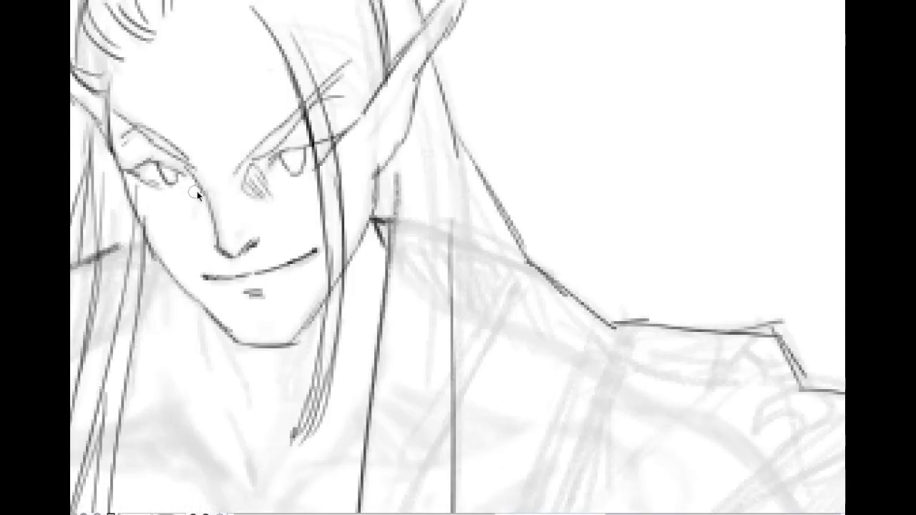
Draw the hair strands falling behind the viewer's-right ear down to the collar
{"action": "scroll", "coordinate": [200, 200], "scroll_direction": "down", "scroll_amount": 4}
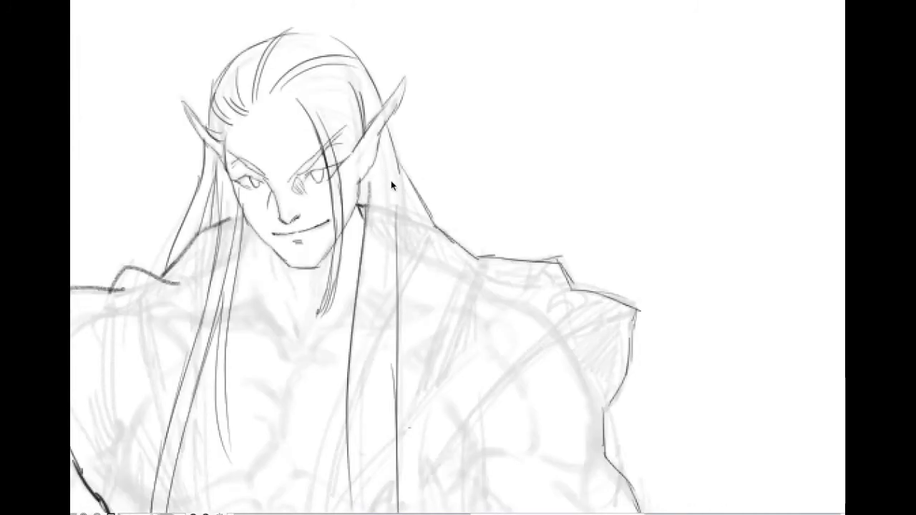
{"action": "left_click_drag", "start_coordinate": [366, 176], "coordinate": [367, 221]}
{"action": "left_click_drag", "start_coordinate": [382, 147], "coordinate": [389, 215]}
{"action": "left_click_drag", "start_coordinate": [386, 149], "coordinate": [391, 264]}
{"action": "mouse_move", "coordinate": [393, 148]}
{"action": "left_mouse_down"}
{"action": "mouse_move", "coordinate": [397, 270]}
{"action": "mouse_move", "coordinate": [401, 215]}
{"action": "left_mouse_up"}
{"action": "key", "text": "ctrl+z"}
{"action": "left_click_drag", "start_coordinate": [395, 163], "coordinate": [403, 214]}
{"action": "key", "text": "ctrl+z"}
{"action": "left_click_drag", "start_coordinate": [395, 156], "coordinate": [412, 213]}
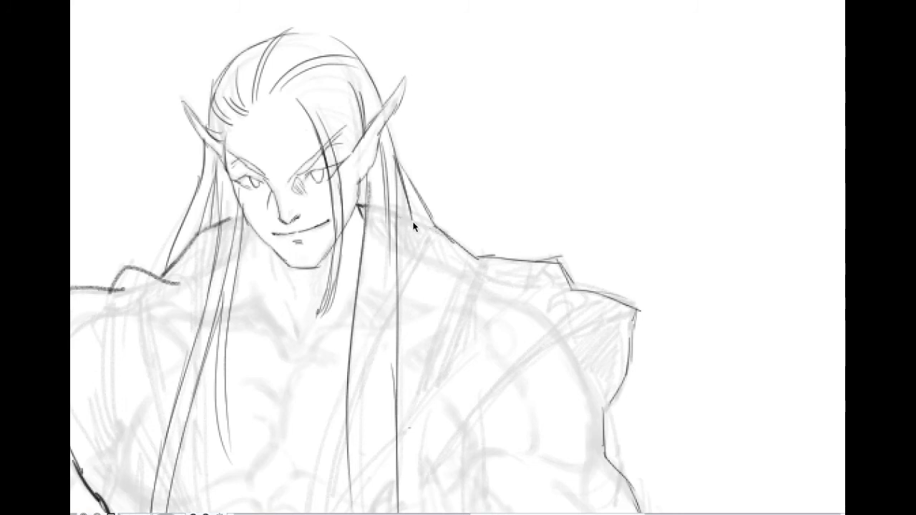
Draw the viewer's-right collar and lapel edges from the neck and shoulder armor diagonally down across the chest
{"action": "left_click_drag", "start_coordinate": [394, 210], "coordinate": [428, 229]}
{"action": "mouse_move", "coordinate": [427, 230]}
{"action": "left_mouse_down"}
{"action": "mouse_move", "coordinate": [496, 95]}
{"action": "mouse_move", "coordinate": [387, 356]}
{"action": "left_mouse_up"}
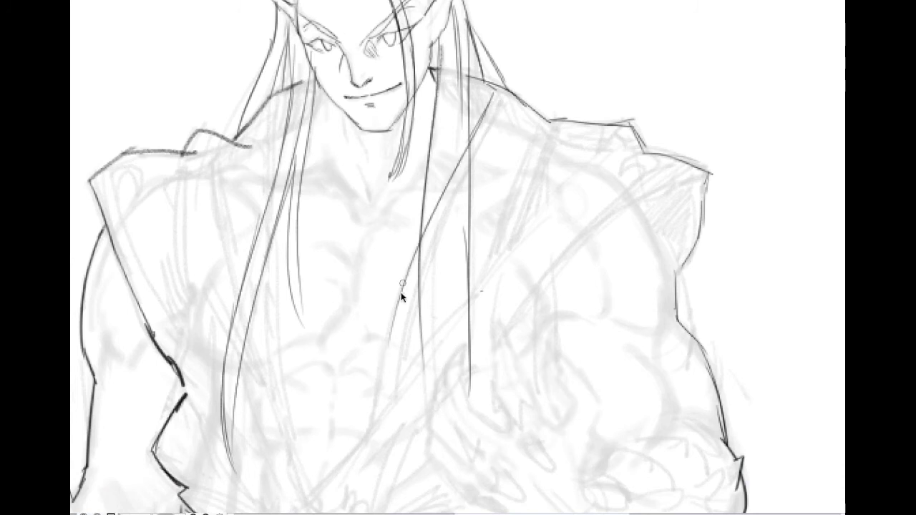
{"action": "mouse_move", "coordinate": [425, 226]}
{"action": "left_mouse_down"}
{"action": "mouse_move", "coordinate": [373, 422]}
{"action": "mouse_move", "coordinate": [492, 261]}
{"action": "mouse_move", "coordinate": [654, 127]}
{"action": "left_mouse_up"}
{"action": "key", "text": "ctrl+z"}
{"action": "mouse_move", "coordinate": [488, 265]}
{"action": "left_mouse_down"}
{"action": "mouse_move", "coordinate": [627, 143]}
{"action": "mouse_move", "coordinate": [533, 226]}
{"action": "left_mouse_up"}
{"action": "key", "text": "ctrl+z"}
{"action": "left_click_drag", "start_coordinate": [550, 121], "coordinate": [533, 179]}
{"action": "scroll", "coordinate": [538, 172], "scroll_direction": "down", "scroll_amount": 2}
{"action": "scroll", "coordinate": [495, 283], "scroll_direction": "up", "scroll_amount": 1}
{"action": "left_click_drag", "start_coordinate": [465, 313], "coordinate": [388, 376]}
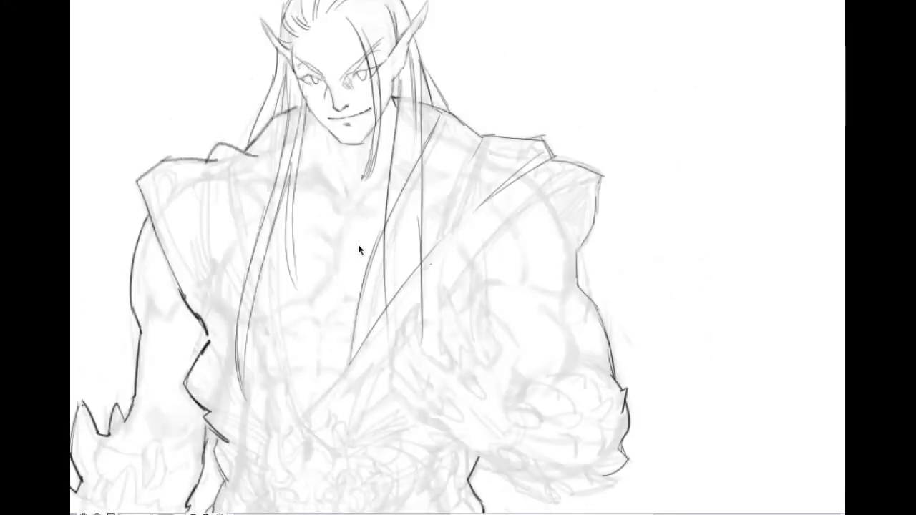
{"action": "scroll", "coordinate": [327, 266], "scroll_direction": "down", "scroll_amount": 1}
{"action": "left_click_drag", "start_coordinate": [362, 289], "coordinate": [331, 146]}
{"action": "scroll", "coordinate": [329, 214], "scroll_direction": "down", "scroll_amount": 2}
{"action": "scroll", "coordinate": [336, 247], "scroll_direction": "down", "scroll_amount": 2}
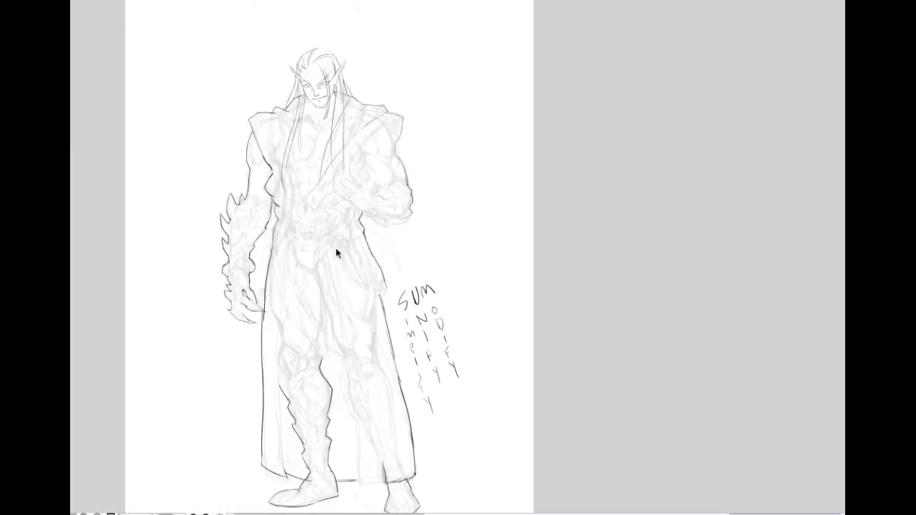
Draw the viewer's-left coat lapel edge from the neck down the chest to just past the crossing point at the waist
{"action": "scroll", "coordinate": [337, 254], "scroll_direction": "up", "scroll_amount": 1}
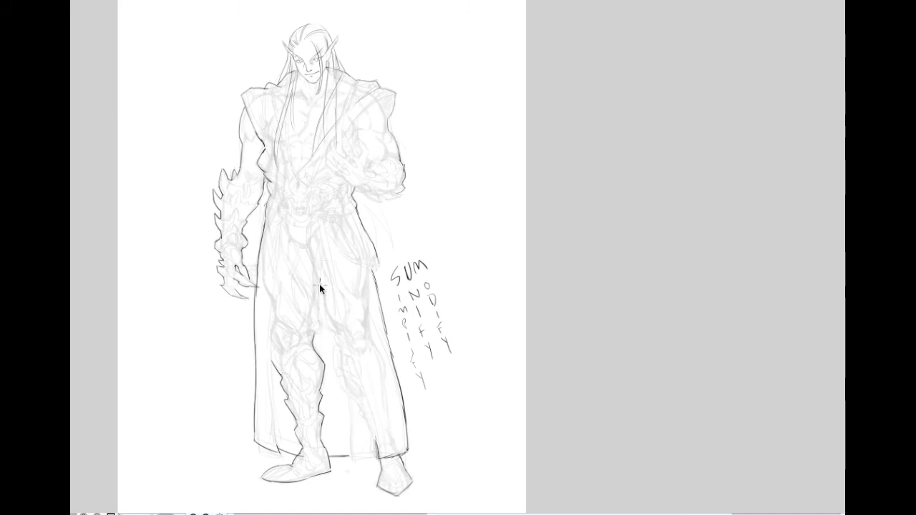
{"action": "scroll", "coordinate": [312, 183], "scroll_direction": "up", "scroll_amount": 2}
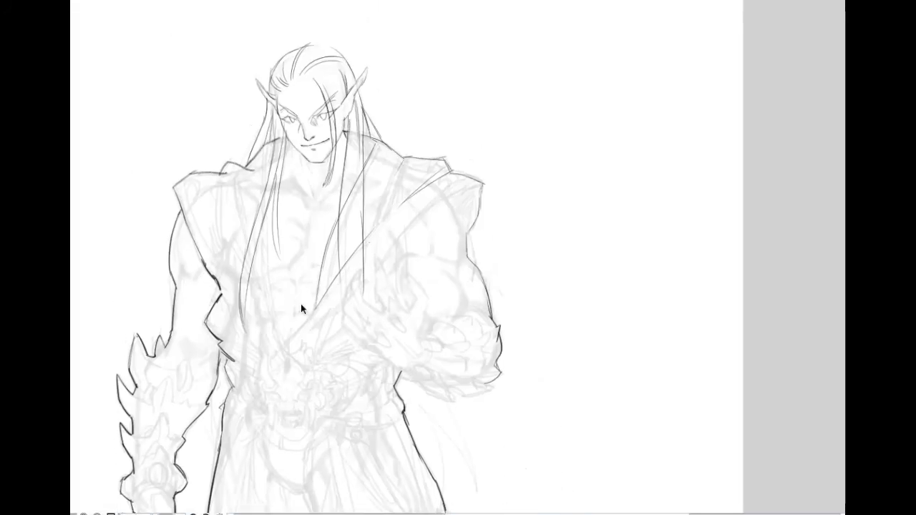
{"action": "scroll", "coordinate": [297, 269], "scroll_direction": "up", "scroll_amount": 3}
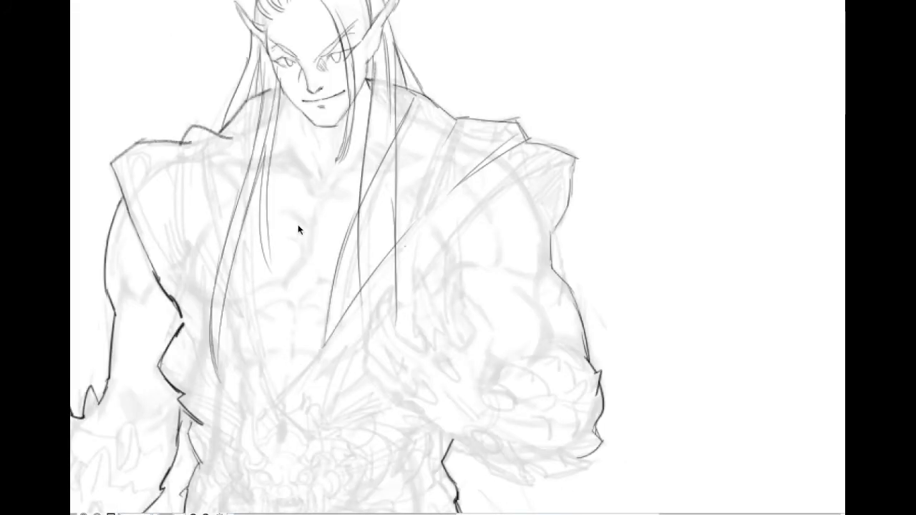
{"action": "scroll", "coordinate": [296, 259], "scroll_direction": "down", "scroll_amount": 1}
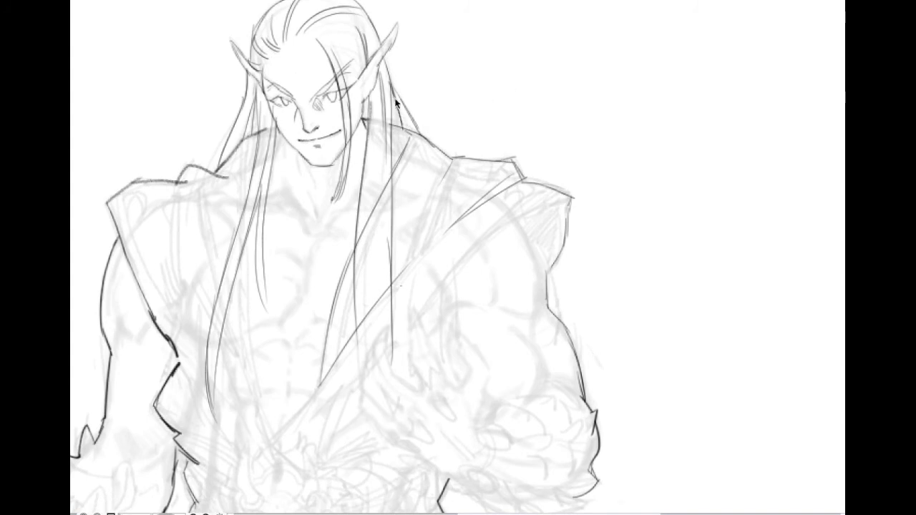
{"action": "scroll", "coordinate": [385, 101], "scroll_direction": "up", "scroll_amount": 2}
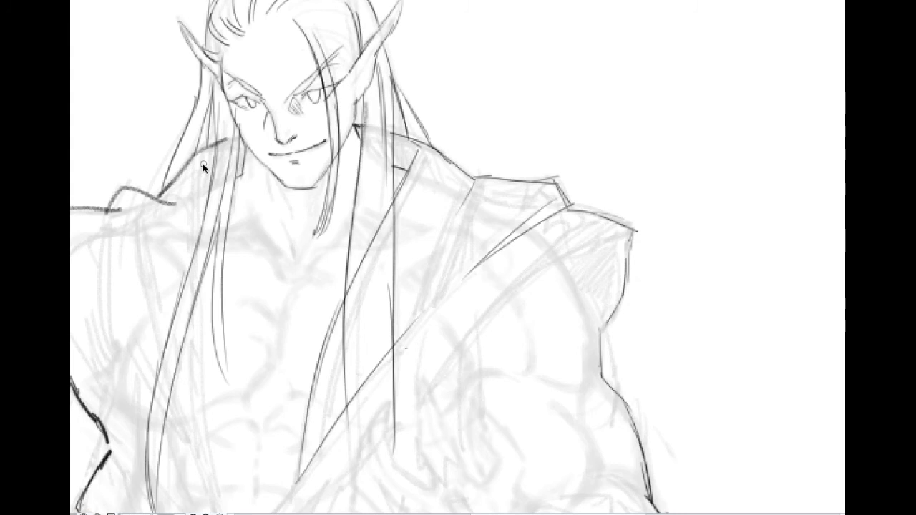
{"action": "left_click_drag", "start_coordinate": [197, 183], "coordinate": [194, 226]}
{"action": "scroll", "coordinate": [198, 280], "scroll_direction": "down", "scroll_amount": 1}
{"action": "left_click_drag", "start_coordinate": [222, 308], "coordinate": [199, 165]}
{"action": "left_click_drag", "start_coordinate": [185, 118], "coordinate": [202, 276]}
{"action": "key", "text": "ctrl+z"}
{"action": "left_click_drag", "start_coordinate": [183, 122], "coordinate": [200, 264]}
{"action": "key", "text": "ctrl+z"}
{"action": "left_click_drag", "start_coordinate": [182, 127], "coordinate": [202, 321]}
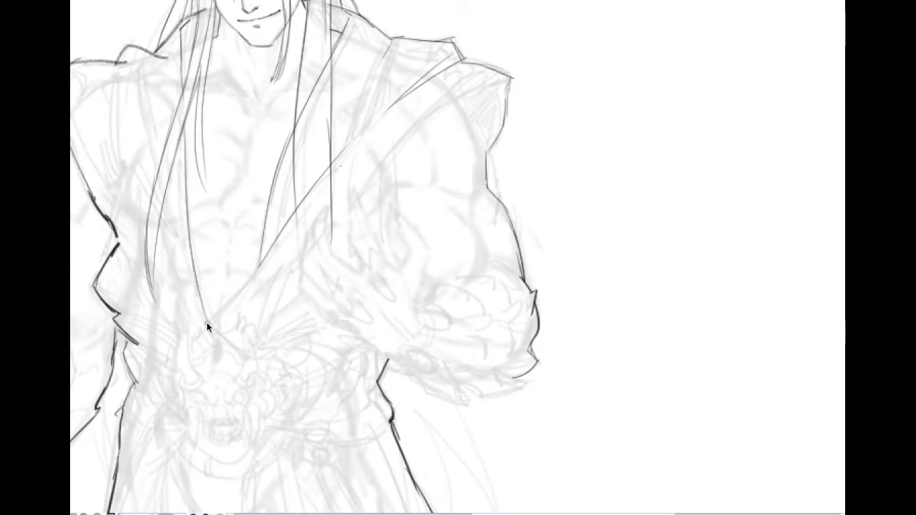
{"action": "left_click_drag", "start_coordinate": [205, 316], "coordinate": [240, 351]}
Extend the viewer's-right lapel to the waist crossing and draw its outer edge from the shoulder armor diagonally toward the raised hand
{"action": "left_click_drag", "start_coordinate": [254, 245], "coordinate": [212, 320]}
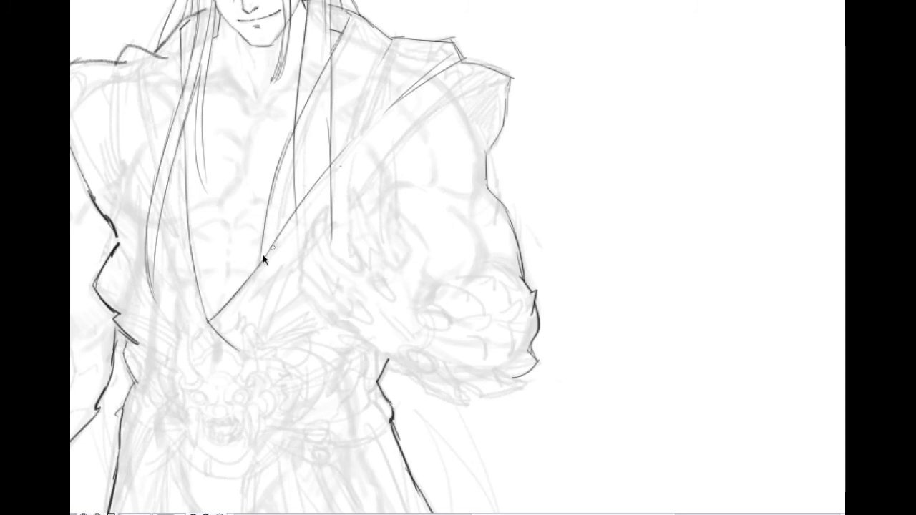
{"action": "left_click_drag", "start_coordinate": [208, 321], "coordinate": [281, 241]}
{"action": "mouse_move", "coordinate": [484, 86]}
{"action": "left_mouse_down"}
{"action": "mouse_move", "coordinate": [498, 84]}
{"action": "mouse_move", "coordinate": [395, 151]}
{"action": "mouse_move", "coordinate": [327, 224]}
{"action": "left_mouse_up"}
{"action": "key", "text": "ctrl+z"}
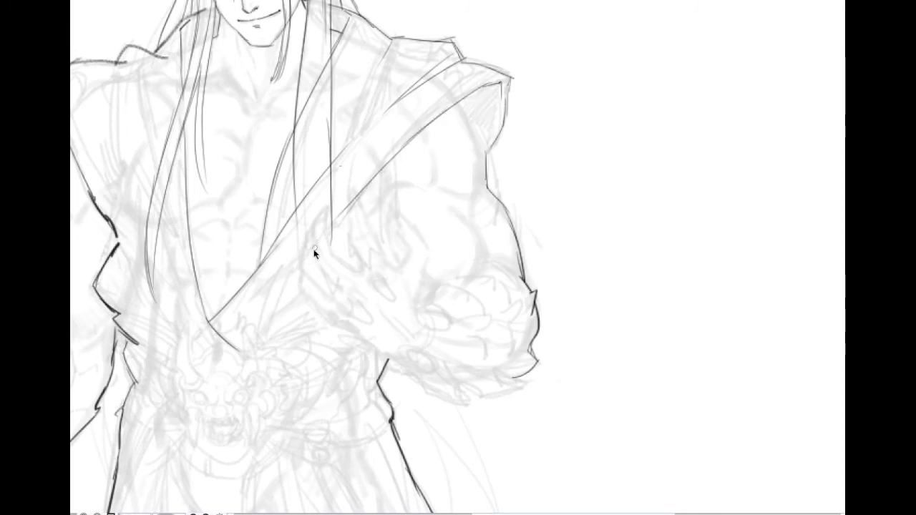
{"action": "mouse_move", "coordinate": [358, 198]}
{"action": "left_mouse_down"}
{"action": "mouse_move", "coordinate": [252, 316]}
{"action": "mouse_move", "coordinate": [259, 311]}
{"action": "mouse_move", "coordinate": [267, 330]}
{"action": "mouse_move", "coordinate": [308, 237]}
{"action": "left_mouse_up"}
{"action": "key", "text": "ctrl+z"}
{"action": "left_click_drag", "start_coordinate": [268, 320], "coordinate": [302, 286]}
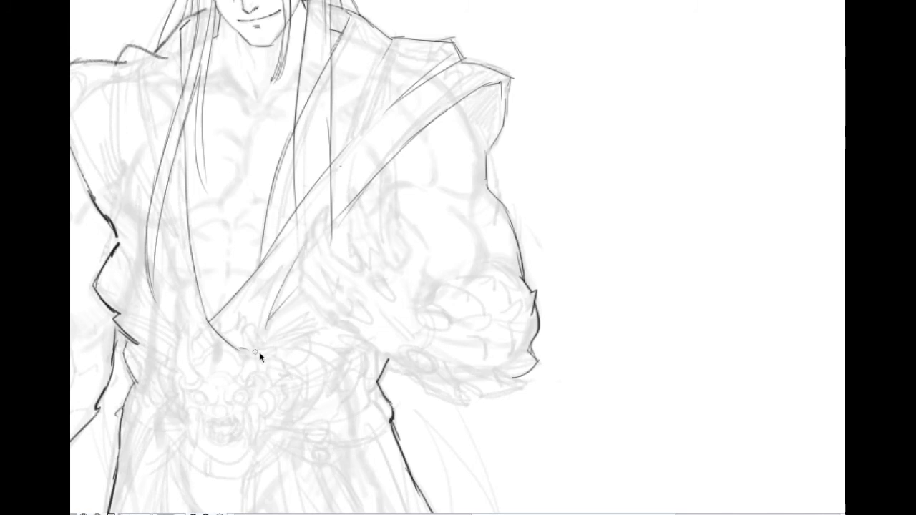
Draw the curved cloth folds at the waist on both sides of the lapel crossing
{"action": "left_click_drag", "start_coordinate": [134, 341], "coordinate": [150, 347]}
{"action": "left_click_drag", "start_coordinate": [119, 320], "coordinate": [179, 338]}
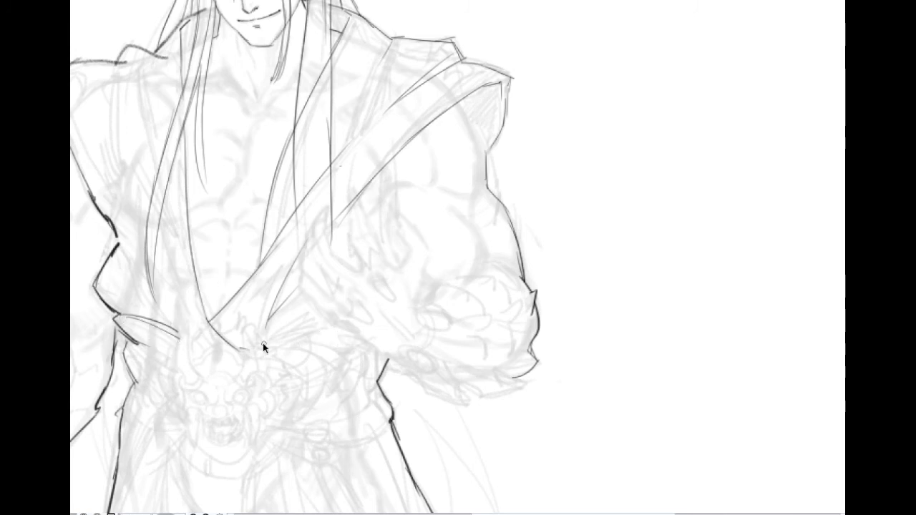
{"action": "mouse_move", "coordinate": [248, 338]}
{"action": "left_mouse_down"}
{"action": "mouse_move", "coordinate": [281, 311]}
{"action": "mouse_move", "coordinate": [319, 304]}
{"action": "left_mouse_up"}
{"action": "key", "text": "ctrl+z"}
{"action": "left_click_drag", "start_coordinate": [245, 338], "coordinate": [321, 300]}
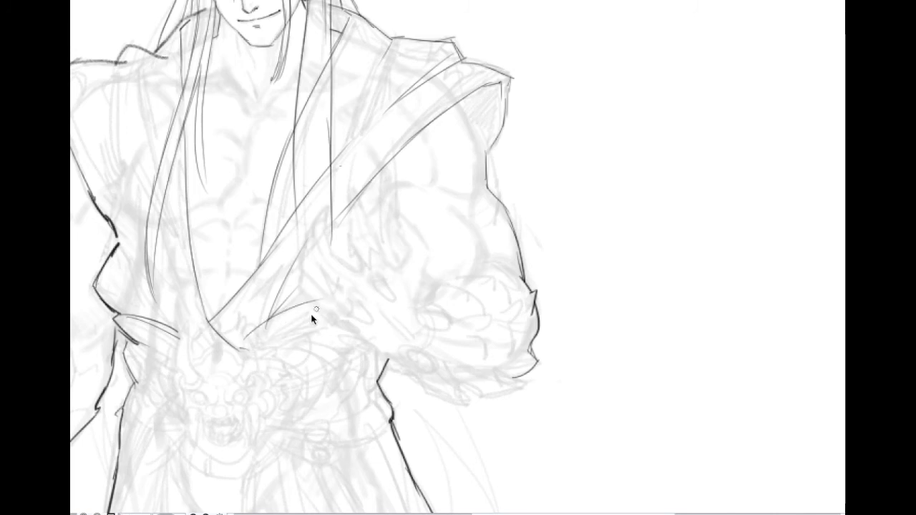
{"action": "left_click_drag", "start_coordinate": [242, 343], "coordinate": [322, 302]}
Draw the viewer's-right shoulder muscle's outer contour below the armor and the short crease along its lower edge
{"action": "scroll", "coordinate": [480, 272], "scroll_direction": "up", "scroll_amount": 2}
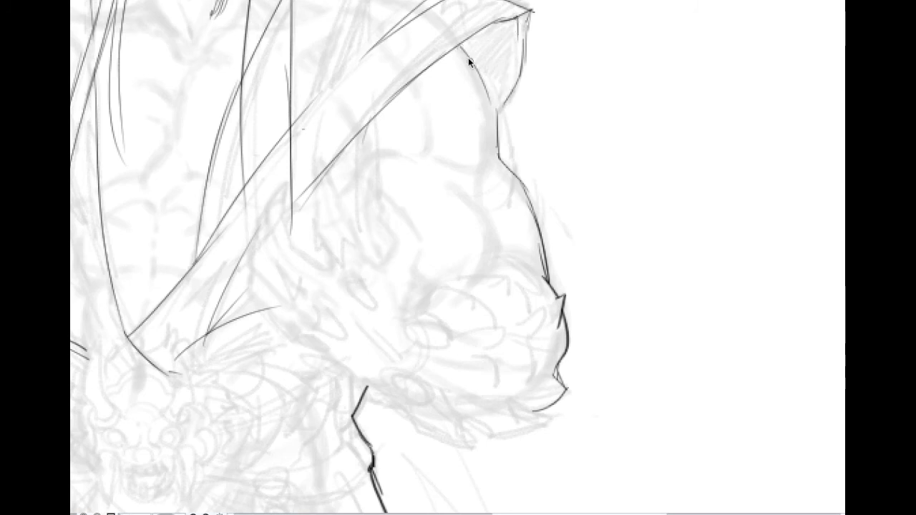
{"action": "left_click_drag", "start_coordinate": [463, 44], "coordinate": [488, 100]}
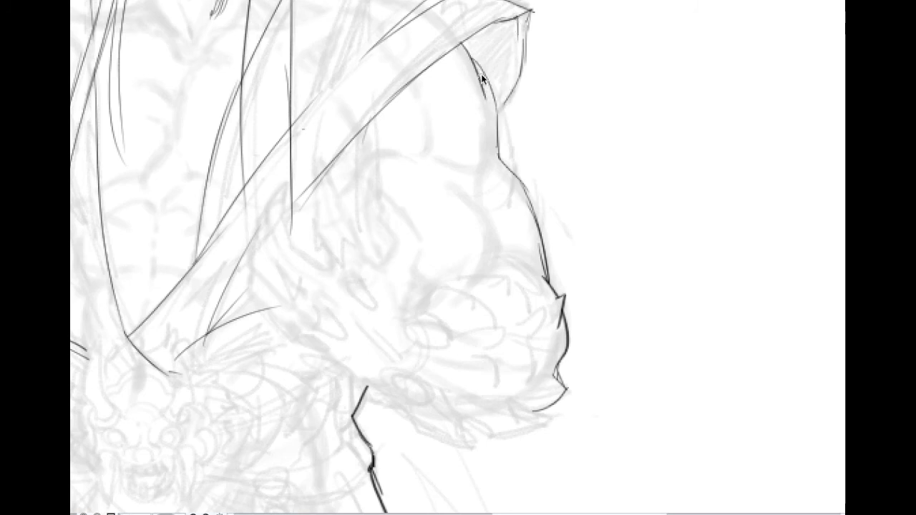
{"action": "left_click_drag", "start_coordinate": [481, 67], "coordinate": [497, 106]}
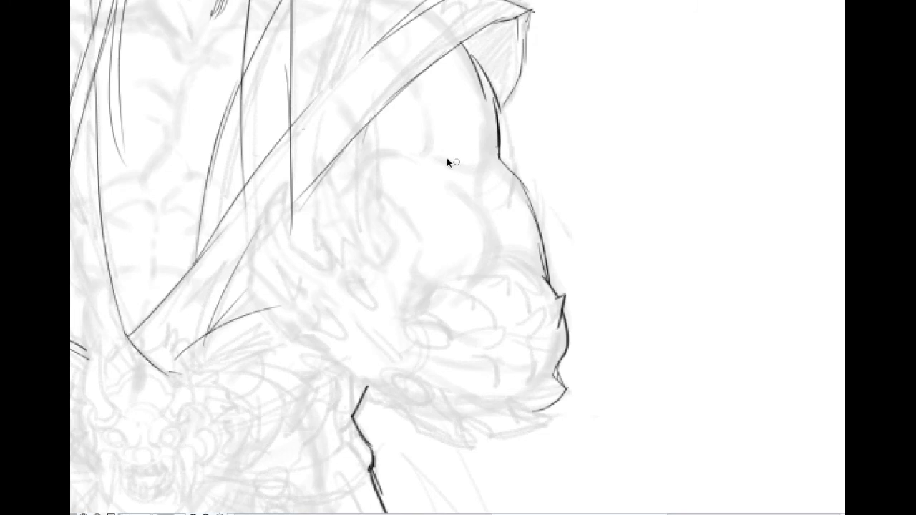
{"action": "mouse_move", "coordinate": [437, 159]}
{"action": "left_mouse_down"}
{"action": "mouse_move", "coordinate": [484, 171]}
{"action": "mouse_move", "coordinate": [491, 159]}
{"action": "left_mouse_up"}
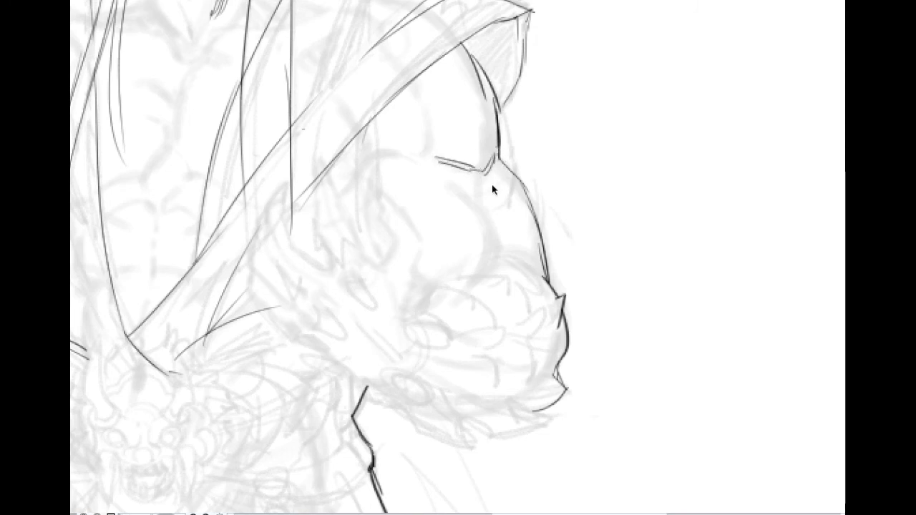
{"action": "scroll", "coordinate": [494, 179], "scroll_direction": "down", "scroll_amount": 1}
{"action": "scroll", "coordinate": [473, 168], "scroll_direction": "up", "scroll_amount": 1}
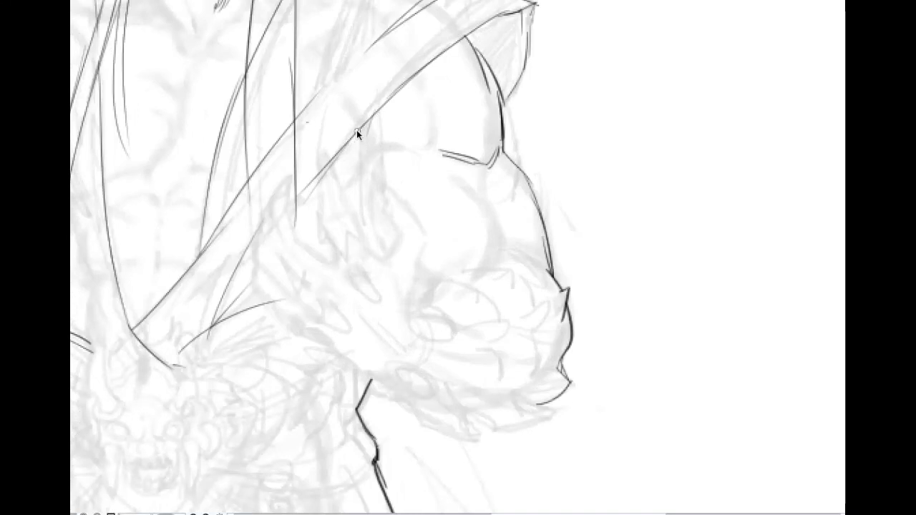
Draw the inner contour of the viewer's-right upper arm and the muscle lines of its deltoid, biceps and elbow
{"action": "mouse_move", "coordinate": [376, 106]}
{"action": "left_mouse_down"}
{"action": "mouse_move", "coordinate": [361, 203]}
{"action": "mouse_move", "coordinate": [359, 167]}
{"action": "mouse_move", "coordinate": [369, 232]}
{"action": "left_mouse_up"}
{"action": "left_click_drag", "start_coordinate": [368, 152], "coordinate": [418, 152]}
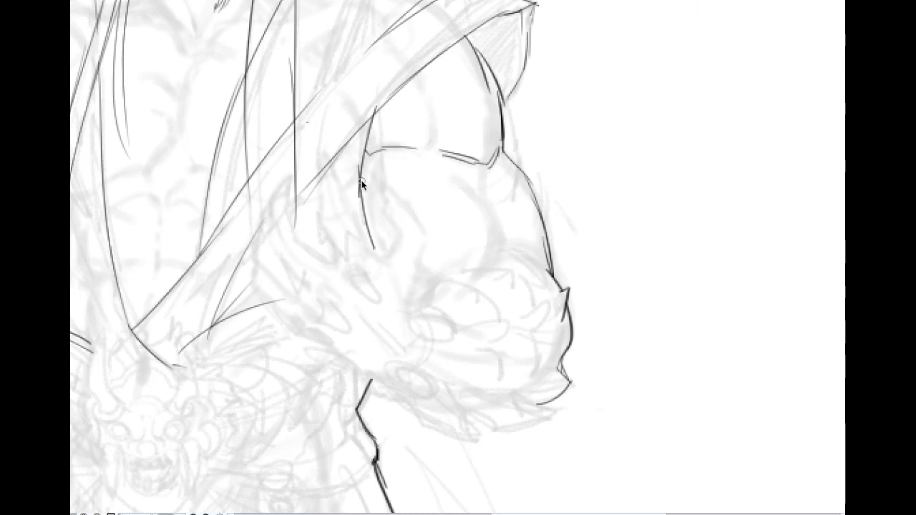
{"action": "left_click_drag", "start_coordinate": [389, 244], "coordinate": [392, 249]}
{"action": "mouse_move", "coordinate": [369, 215]}
{"action": "left_mouse_down"}
{"action": "mouse_move", "coordinate": [399, 264]}
{"action": "mouse_move", "coordinate": [435, 278]}
{"action": "left_mouse_up"}
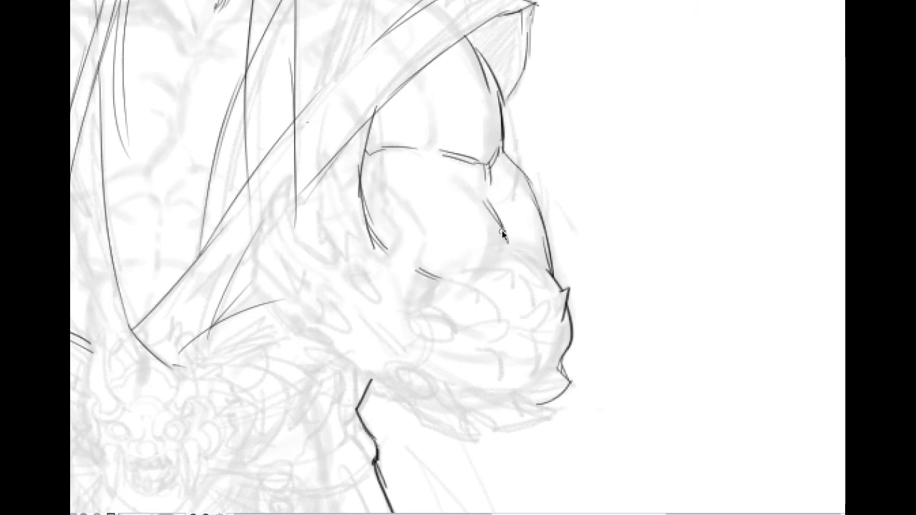
{"action": "left_click_drag", "start_coordinate": [456, 176], "coordinate": [490, 203]}
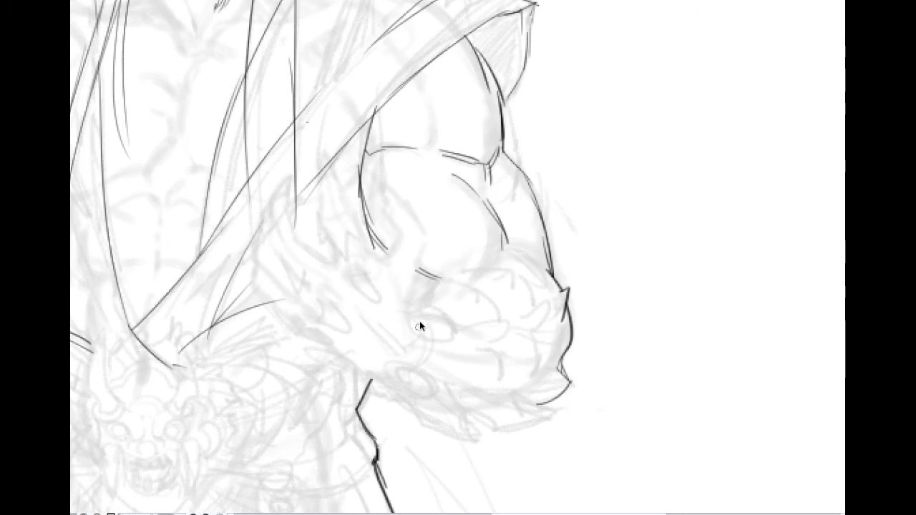
{"action": "left_click_drag", "start_coordinate": [488, 260], "coordinate": [524, 271]}
{"action": "key", "text": "ctrl+z"}
{"action": "left_click_drag", "start_coordinate": [438, 276], "coordinate": [519, 259]}
{"action": "key", "text": "ctrl+z"}
{"action": "key", "text": "ctrl+z"}
Sketch a thin pointed spike mark in the middle of the viewer's-right forearm armor
{"action": "scroll", "coordinate": [467, 279], "scroll_direction": "up", "scroll_amount": 5}
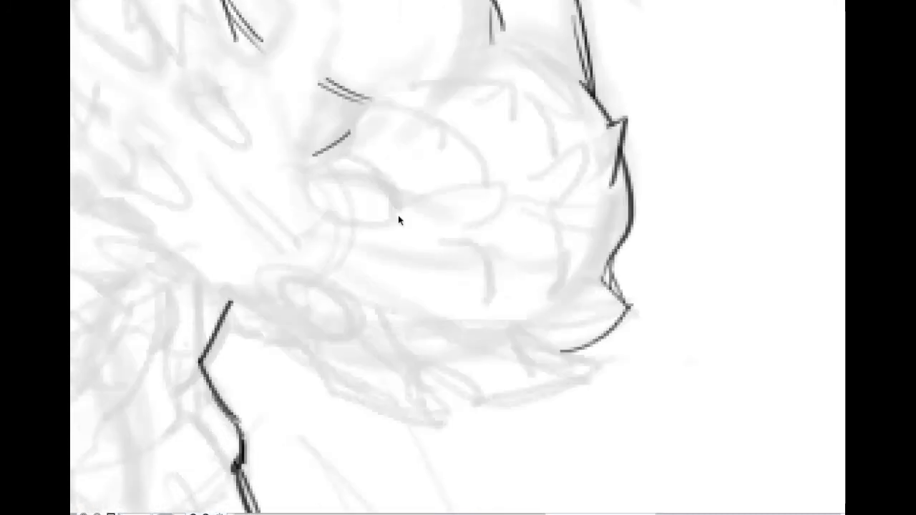
{"action": "scroll", "coordinate": [398, 215], "scroll_direction": "down", "scroll_amount": 3}
{"action": "scroll", "coordinate": [397, 201], "scroll_direction": "up", "scroll_amount": 3}
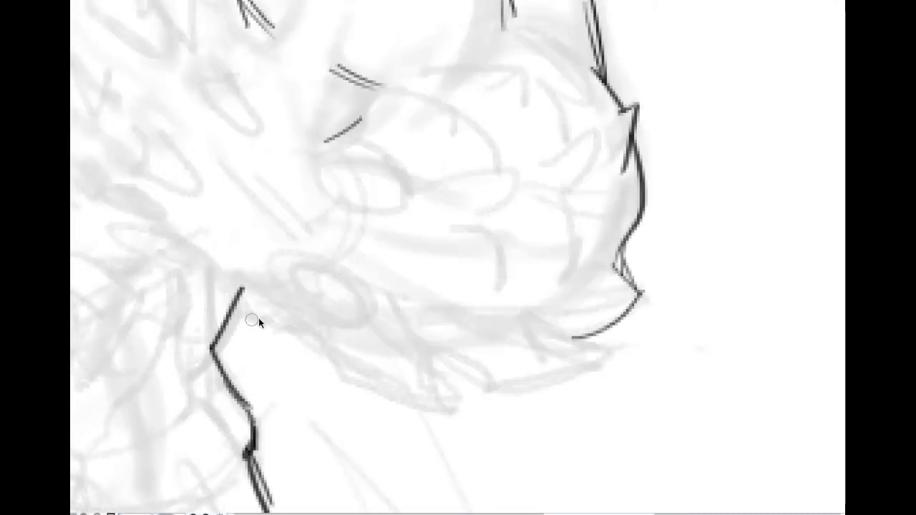
{"action": "left_click_drag", "start_coordinate": [300, 266], "coordinate": [350, 307]}
{"action": "mouse_move", "coordinate": [341, 169]}
{"action": "left_mouse_down"}
{"action": "mouse_move", "coordinate": [385, 158]}
{"action": "mouse_move", "coordinate": [342, 170]}
{"action": "left_mouse_up"}
{"action": "key", "text": "ctrl+z"}
{"action": "key", "text": "ctrl+z"}
{"action": "left_click_drag", "start_coordinate": [436, 183], "coordinate": [491, 198]}
{"action": "left_click_drag", "start_coordinate": [438, 104], "coordinate": [489, 161]}
{"action": "key", "text": "ctrl+z"}
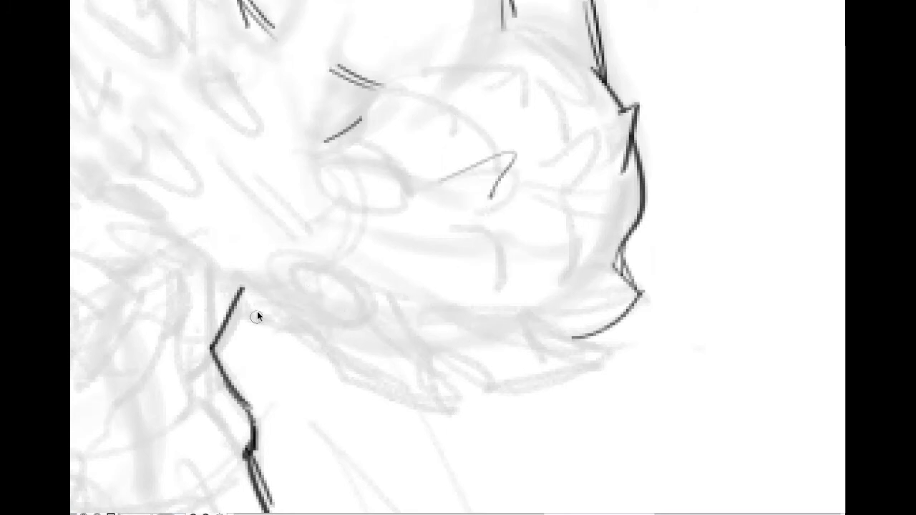
Draw the jagged, spiked lower outline of the viewer's-right forearm armor from the waist to the elbow
{"action": "mouse_move", "coordinate": [241, 290]}
{"action": "left_mouse_down"}
{"action": "mouse_move", "coordinate": [280, 328]}
{"action": "mouse_move", "coordinate": [371, 378]}
{"action": "left_mouse_up"}
{"action": "key", "text": "ctrl+z"}
{"action": "mouse_move", "coordinate": [245, 296]}
{"action": "left_mouse_down"}
{"action": "mouse_move", "coordinate": [337, 367]}
{"action": "mouse_move", "coordinate": [472, 401]}
{"action": "left_mouse_up"}
{"action": "key", "text": "ctrl+z"}
{"action": "mouse_move", "coordinate": [333, 368]}
{"action": "left_mouse_down"}
{"action": "mouse_move", "coordinate": [453, 407]}
{"action": "mouse_move", "coordinate": [439, 368]}
{"action": "mouse_move", "coordinate": [487, 392]}
{"action": "mouse_move", "coordinate": [599, 355]}
{"action": "mouse_move", "coordinate": [569, 339]}
{"action": "left_mouse_up"}
{"action": "scroll", "coordinate": [531, 259], "scroll_direction": "down", "scroll_amount": 1}
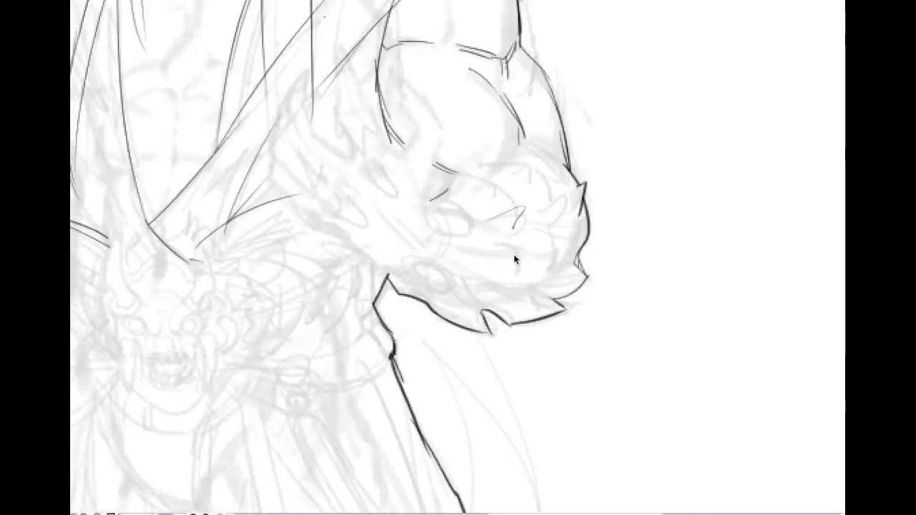
Draw the rounded upper rim of the viewer's-right forearm armor from the wrist side over to the elbow spike
{"action": "left_click_drag", "start_coordinate": [516, 258], "coordinate": [552, 315]}
{"action": "scroll", "coordinate": [508, 259], "scroll_direction": "up", "scroll_amount": 1}
{"action": "left_click_drag", "start_coordinate": [489, 221], "coordinate": [374, 178]}
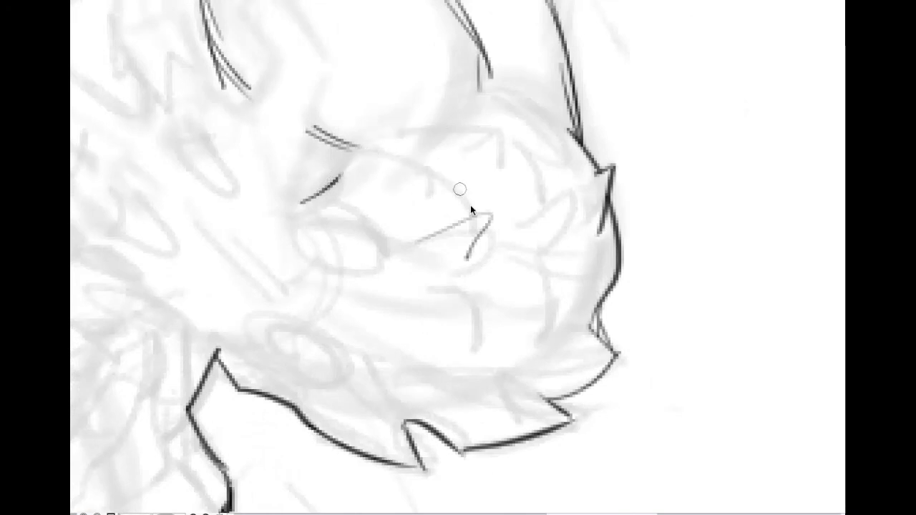
{"action": "left_click_drag", "start_coordinate": [358, 151], "coordinate": [430, 176]}
{"action": "key", "text": "ctrl+z"}
{"action": "mouse_move", "coordinate": [335, 180]}
{"action": "left_mouse_down"}
{"action": "mouse_move", "coordinate": [352, 138]}
{"action": "mouse_move", "coordinate": [440, 97]}
{"action": "mouse_move", "coordinate": [522, 106]}
{"action": "mouse_move", "coordinate": [600, 172]}
{"action": "left_mouse_up"}
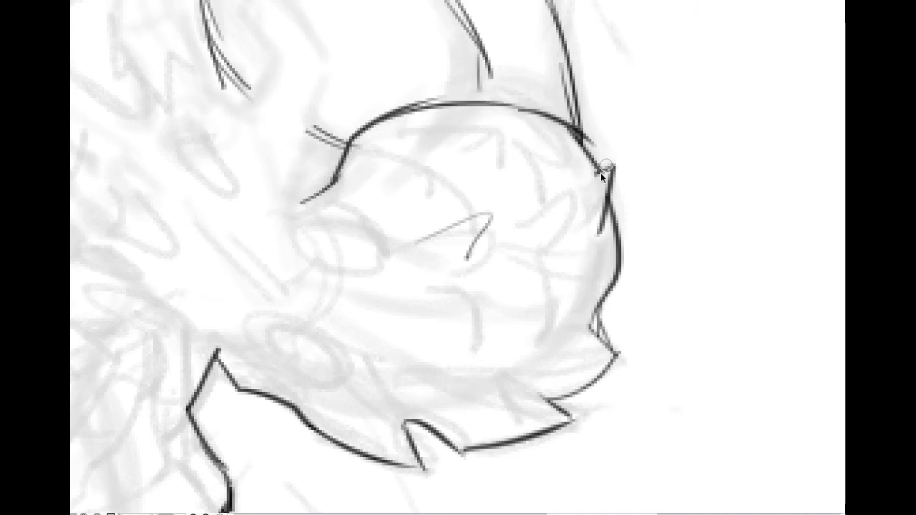
Draw the concave wrist edge of the forearm armor and reinforce its outline near the elbow spikes
{"action": "mouse_move", "coordinate": [292, 205]}
{"action": "left_mouse_down"}
{"action": "mouse_move", "coordinate": [311, 302]}
{"action": "mouse_move", "coordinate": [239, 343]}
{"action": "left_mouse_up"}
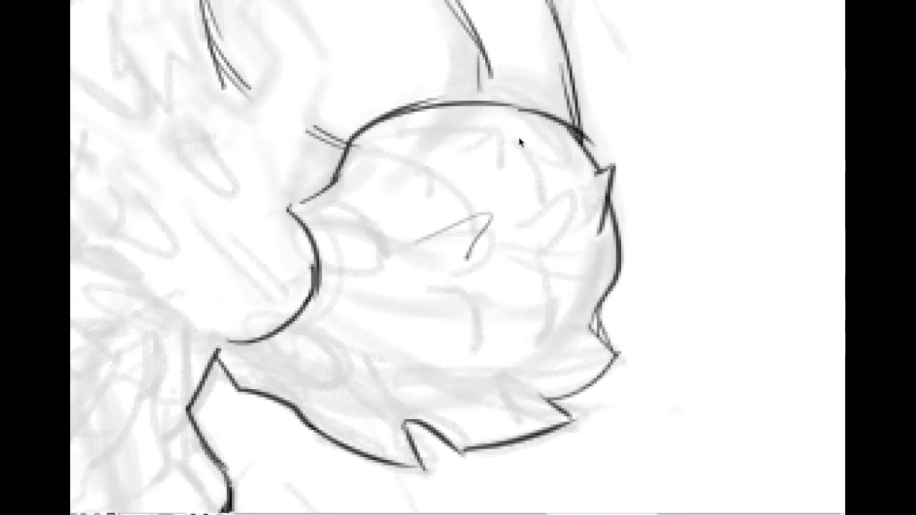
{"action": "scroll", "coordinate": [522, 138], "scroll_direction": "down", "scroll_amount": 3}
{"action": "scroll", "coordinate": [520, 154], "scroll_direction": "down", "scroll_amount": 2}
{"action": "scroll", "coordinate": [527, 151], "scroll_direction": "up", "scroll_amount": 5}
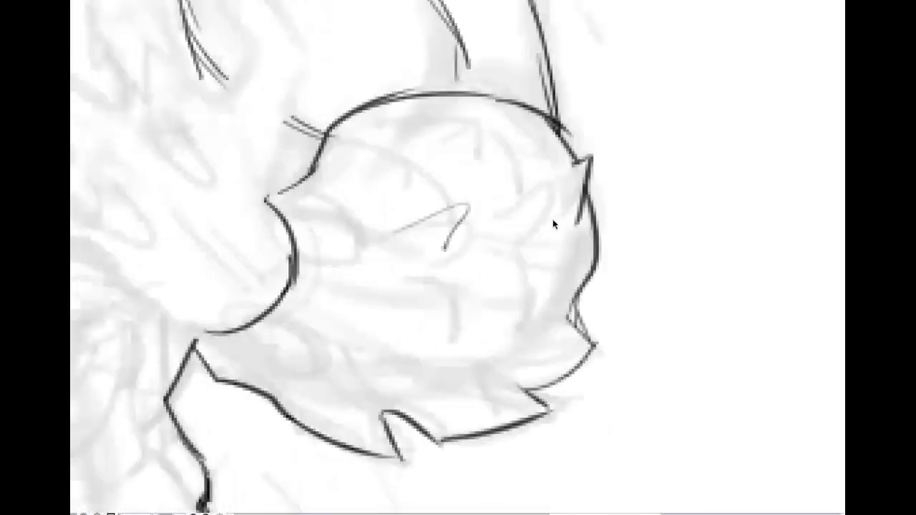
{"action": "left_click_drag", "start_coordinate": [558, 133], "coordinate": [577, 158]}
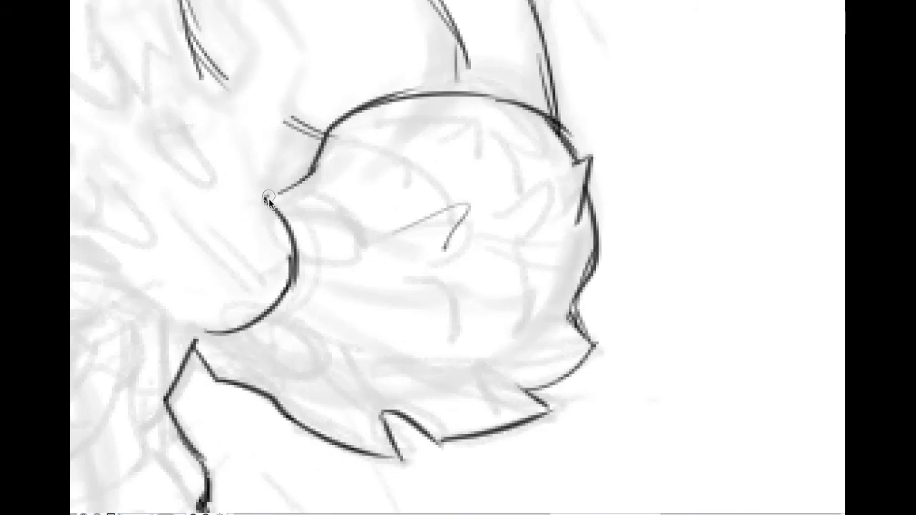
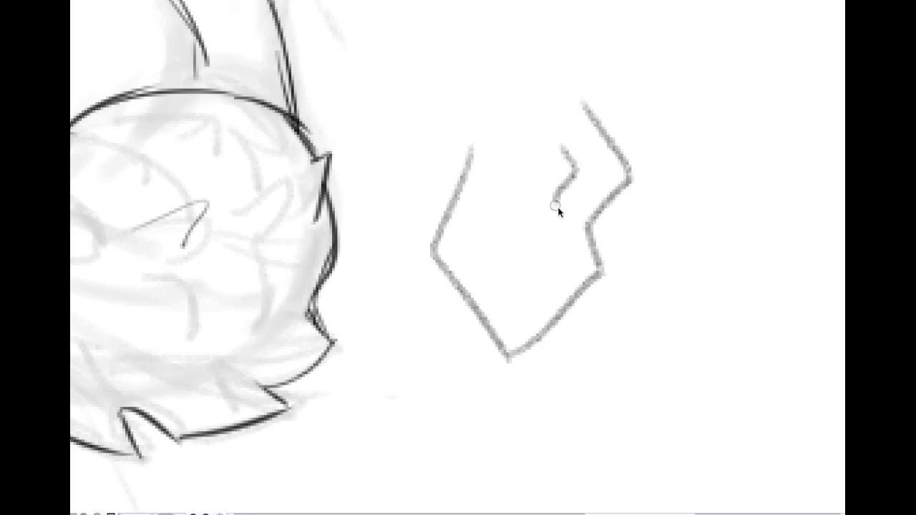
Undo the angular demonstration shape sketched in the blank space beside the forearm armor
{"action": "key", "text": "ctrl+z"}
{"action": "key", "text": "ctrl+z"}
{"action": "key", "text": "ctrl+z"}
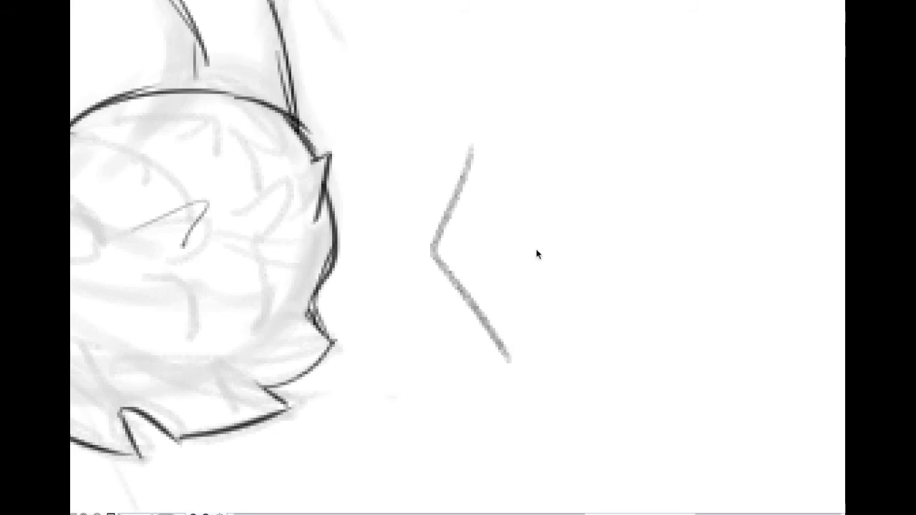
{"action": "key", "text": "ctrl+z"}
Sketch a larger angular demonstration outline beside the forearm armor, with a notched side and small inner marks
{"action": "mouse_move", "coordinate": [452, 140]}
{"action": "left_mouse_down"}
{"action": "mouse_move", "coordinate": [415, 298]}
{"action": "mouse_move", "coordinate": [521, 368]}
{"action": "mouse_move", "coordinate": [513, 360]}
{"action": "mouse_move", "coordinate": [546, 420]}
{"action": "mouse_move", "coordinate": [627, 388]}
{"action": "mouse_move", "coordinate": [610, 292]}
{"action": "mouse_move", "coordinate": [628, 310]}
{"action": "mouse_move", "coordinate": [621, 322]}
{"action": "mouse_move", "coordinate": [675, 257]}
{"action": "left_mouse_up"}
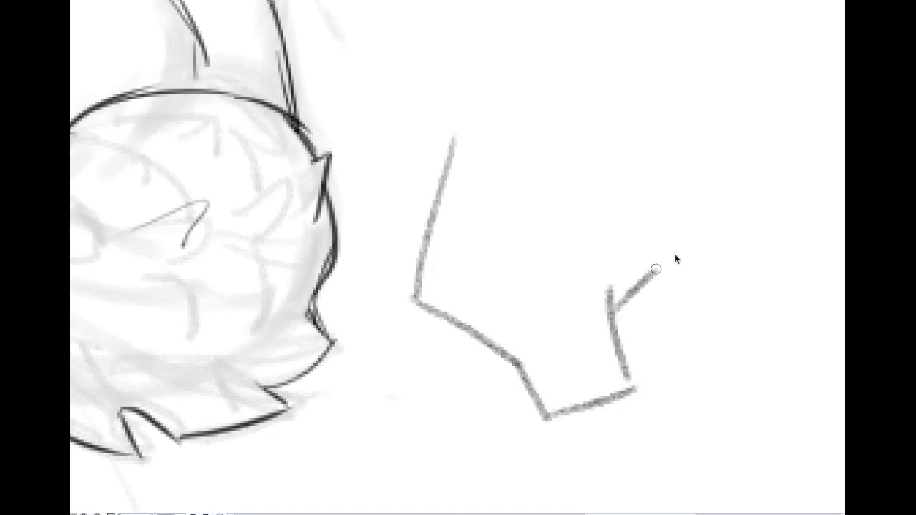
{"action": "mouse_move", "coordinate": [611, 100]}
{"action": "left_mouse_down"}
{"action": "mouse_move", "coordinate": [679, 231]}
{"action": "mouse_move", "coordinate": [678, 264]}
{"action": "left_mouse_up"}
{"action": "mouse_move", "coordinate": [589, 283]}
{"action": "left_mouse_down"}
{"action": "mouse_move", "coordinate": [608, 263]}
{"action": "mouse_move", "coordinate": [613, 288]}
{"action": "left_mouse_up"}
Reinforce the demonstration shape's lower edges with overlapping strokes and extend its near side upward with a jagged line
{"action": "left_click_drag", "start_coordinate": [506, 334], "coordinate": [563, 407]}
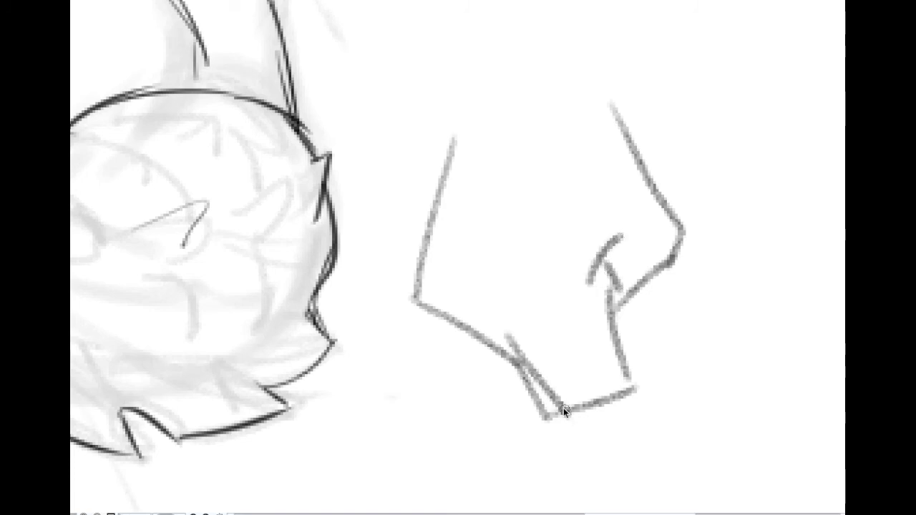
{"action": "mouse_move", "coordinate": [458, 315]}
{"action": "left_mouse_down"}
{"action": "mouse_move", "coordinate": [513, 380]}
{"action": "mouse_move", "coordinate": [529, 385]}
{"action": "left_mouse_up"}
{"action": "left_click_drag", "start_coordinate": [412, 306], "coordinate": [438, 325]}
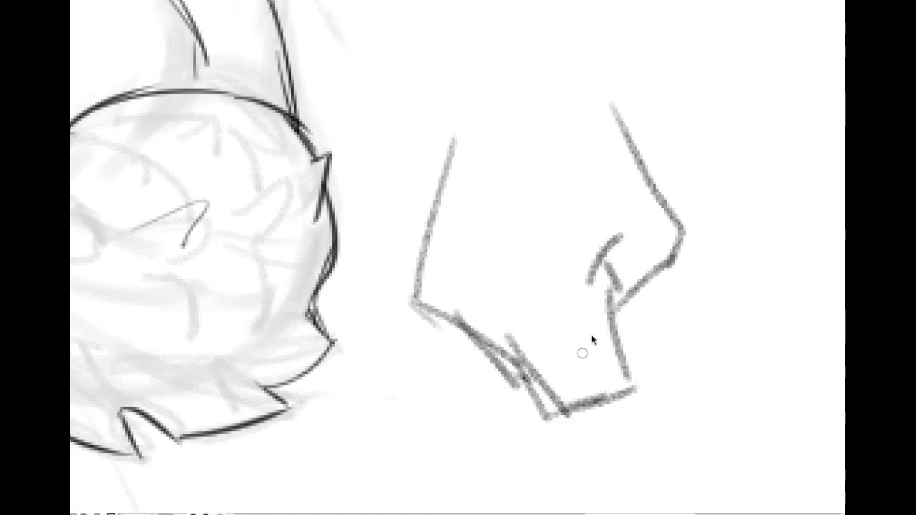
{"action": "mouse_move", "coordinate": [626, 384]}
{"action": "left_mouse_down"}
{"action": "mouse_move", "coordinate": [623, 323]}
{"action": "mouse_move", "coordinate": [635, 308]}
{"action": "left_mouse_up"}
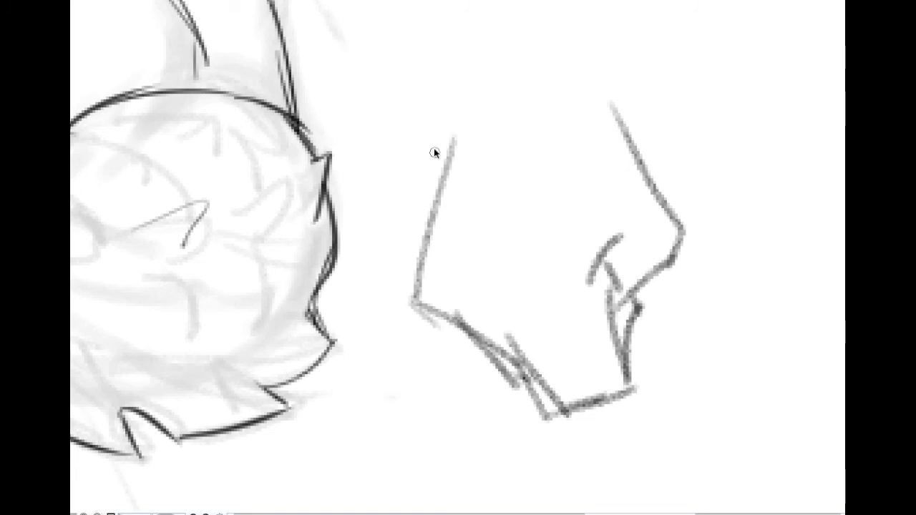
{"action": "mouse_move", "coordinate": [449, 136]}
{"action": "left_mouse_down"}
{"action": "mouse_move", "coordinate": [436, 78]}
{"action": "mouse_move", "coordinate": [458, 40]}
{"action": "mouse_move", "coordinate": [458, 18]}
{"action": "left_mouse_up"}
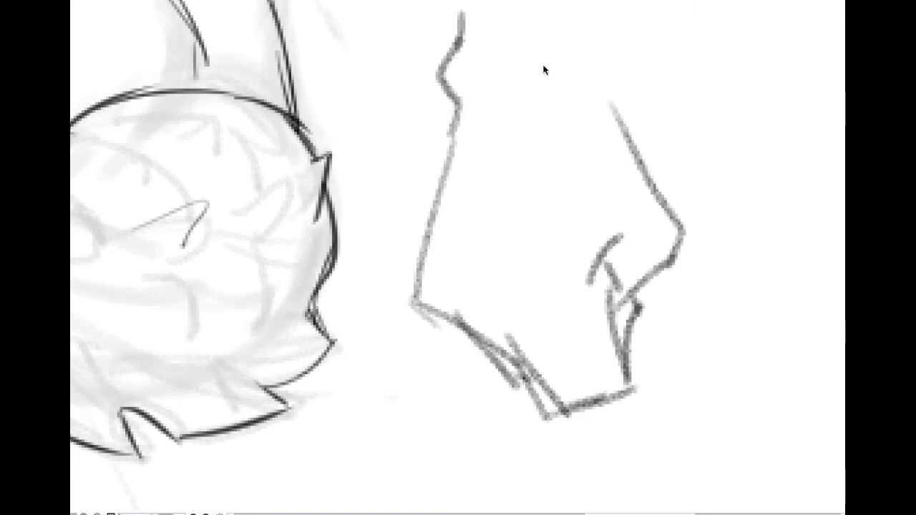
Undo all strokes of the angular demonstration shape beside the forearm armor, leaving that area blank
{"action": "scroll", "coordinate": [544, 71], "scroll_direction": "down", "scroll_amount": 3}
{"action": "scroll", "coordinate": [547, 78], "scroll_direction": "down", "scroll_amount": 2}
{"action": "key", "text": "ctrl+z"}
{"action": "key", "text": "ctrl+z"}
{"action": "key", "text": "ctrl+z"}
{"action": "key", "text": "ctrl+z"}
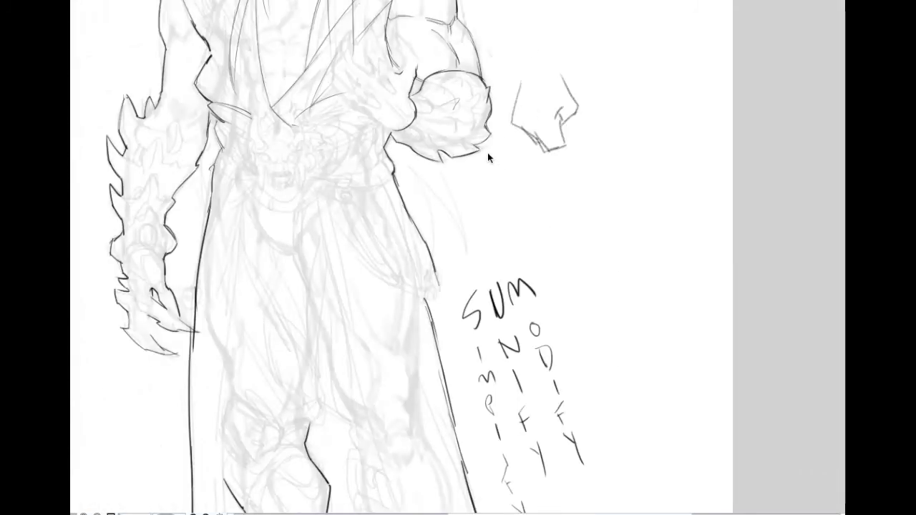
{"action": "key", "text": "ctrl+z"}
{"action": "scroll", "coordinate": [518, 102], "scroll_direction": "up", "scroll_amount": 4}
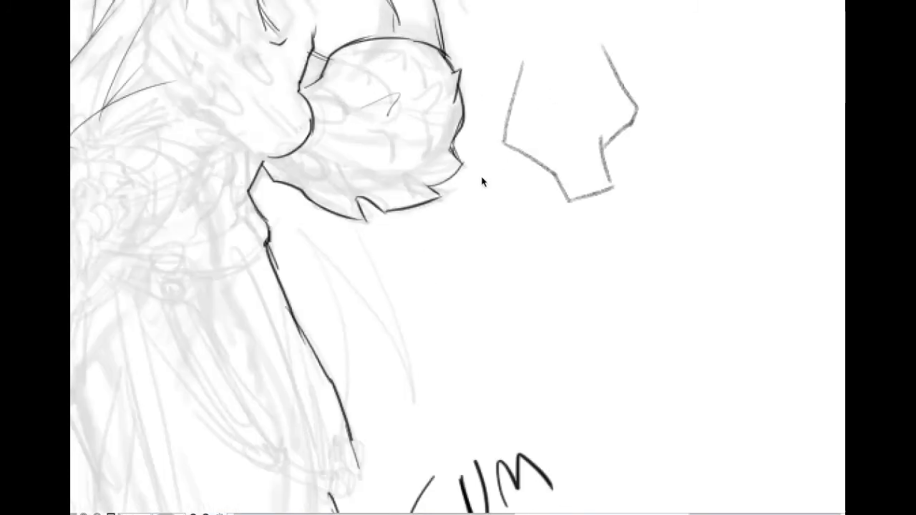
{"action": "left_click_drag", "start_coordinate": [386, 281], "coordinate": [458, 309]}
{"action": "key", "text": "ctrl+z"}
{"action": "key", "text": "ctrl+z"}
{"action": "key", "text": "ctrl+z"}
{"action": "key", "text": "ctrl+z"}
{"action": "key", "text": "ctrl+z"}
{"action": "key", "text": "ctrl+z"}
{"action": "key", "text": "ctrl+z"}
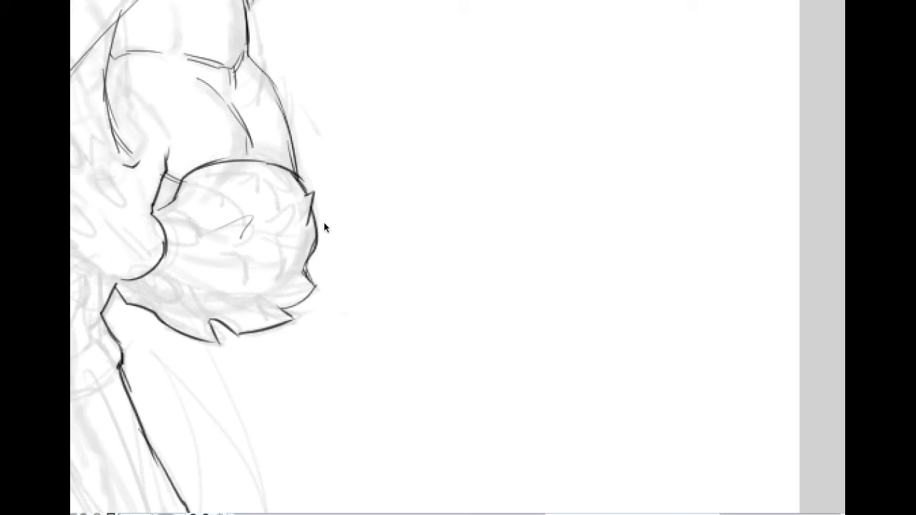
Draw curved plate lines with small spikes and hooked claw shapes inside the raised forearm's round armor
{"action": "scroll", "coordinate": [320, 222], "scroll_direction": "up", "scroll_amount": 3}
{"action": "left_click_drag", "start_coordinate": [384, 229], "coordinate": [507, 265]}
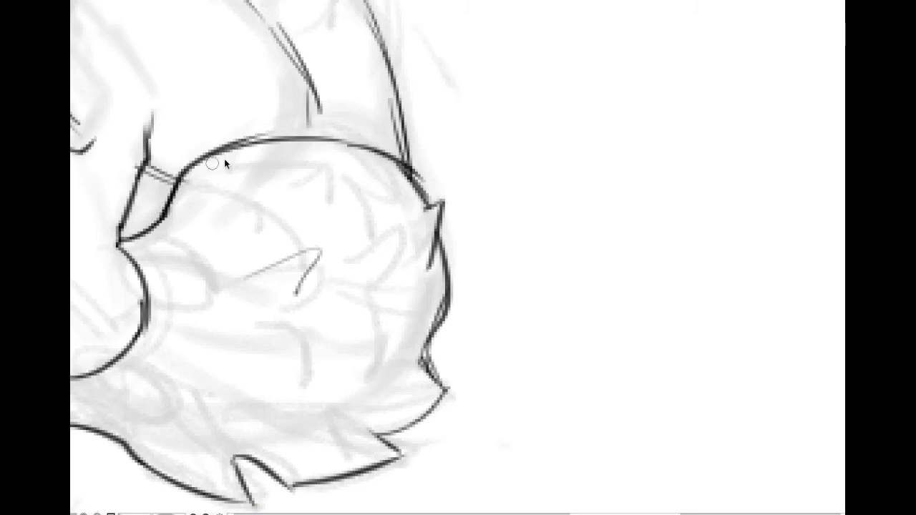
{"action": "left_click_drag", "start_coordinate": [174, 193], "coordinate": [250, 200]}
{"action": "key", "text": "ctrl+z"}
{"action": "left_click_drag", "start_coordinate": [179, 189], "coordinate": [254, 201]}
{"action": "mouse_move", "coordinate": [247, 148]}
{"action": "left_mouse_down"}
{"action": "mouse_move", "coordinate": [271, 144]}
{"action": "mouse_move", "coordinate": [341, 165]}
{"action": "left_mouse_up"}
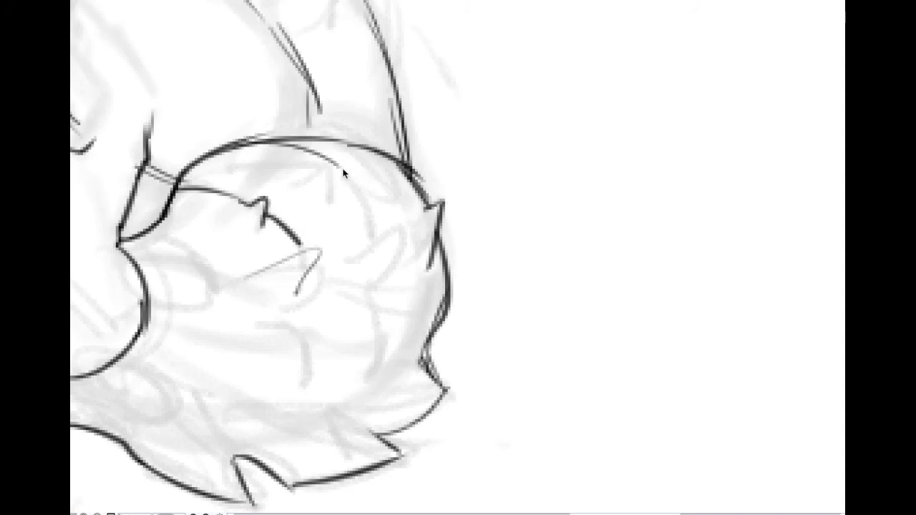
{"action": "left_click_drag", "start_coordinate": [370, 217], "coordinate": [376, 238]}
{"action": "mouse_move", "coordinate": [243, 277]}
{"action": "left_mouse_down"}
{"action": "mouse_move", "coordinate": [344, 274]}
{"action": "mouse_move", "coordinate": [395, 236]}
{"action": "left_mouse_up"}
{"action": "key", "text": "ctrl+z"}
{"action": "mouse_move", "coordinate": [243, 279]}
{"action": "left_mouse_down"}
{"action": "mouse_move", "coordinate": [307, 258]}
{"action": "mouse_move", "coordinate": [302, 281]}
{"action": "mouse_move", "coordinate": [310, 273]}
{"action": "mouse_move", "coordinate": [349, 167]}
{"action": "mouse_move", "coordinate": [349, 183]}
{"action": "mouse_move", "coordinate": [508, 332]}
{"action": "mouse_move", "coordinate": [610, 256]}
{"action": "mouse_move", "coordinate": [597, 237]}
{"action": "left_mouse_up"}
Select the handwritten SUM notes (Simplify, Unify, Modify) beside the coat, delete them and clear the selection
{"action": "scroll", "coordinate": [281, 293], "scroll_direction": "down", "scroll_amount": 2}
{"action": "scroll", "coordinate": [597, 236], "scroll_direction": "down", "scroll_amount": 2}
{"action": "left_click_drag", "start_coordinate": [490, 262], "coordinate": [433, 247]}
{"action": "scroll", "coordinate": [599, 370], "scroll_direction": "down", "scroll_amount": 2}
{"action": "left_click_drag", "start_coordinate": [553, 317], "coordinate": [469, 171]}
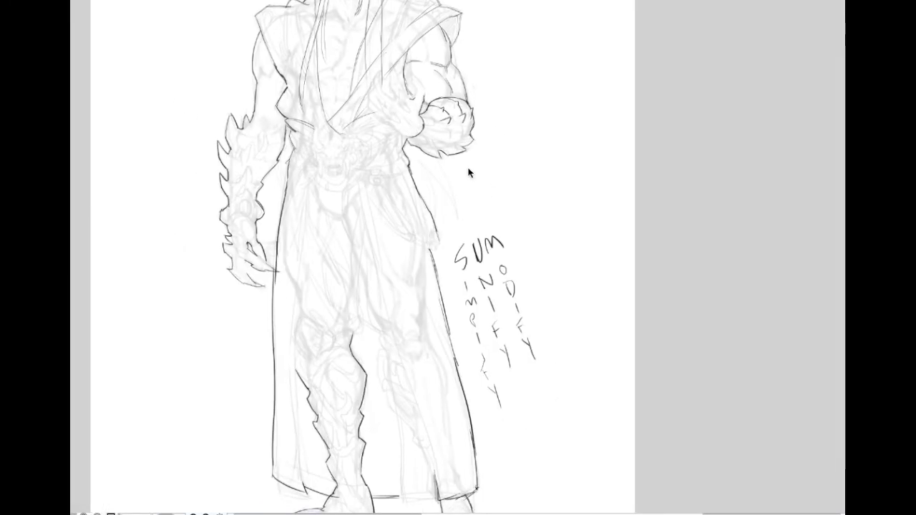
{"action": "mouse_move", "coordinate": [496, 228]}
{"action": "left_mouse_down"}
{"action": "mouse_move", "coordinate": [459, 350]}
{"action": "mouse_move", "coordinate": [482, 454]}
{"action": "mouse_move", "coordinate": [518, 497]}
{"action": "mouse_move", "coordinate": [579, 429]}
{"action": "mouse_move", "coordinate": [515, 295]}
{"action": "left_mouse_up"}
{"action": "key", "text": "Delete"}
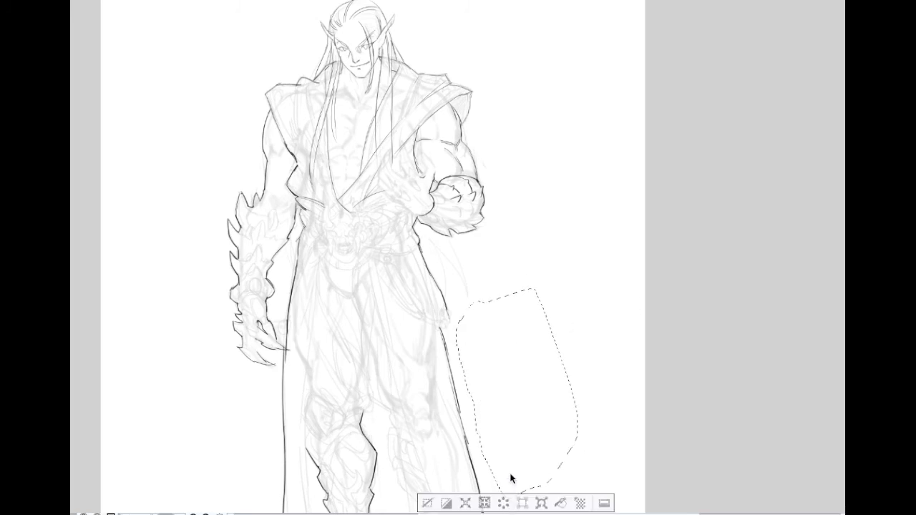
{"action": "key", "text": "ctrl+d"}
{"action": "left_click_drag", "start_coordinate": [478, 325], "coordinate": [463, 313]}
{"action": "key", "text": "ctrl+plus"}
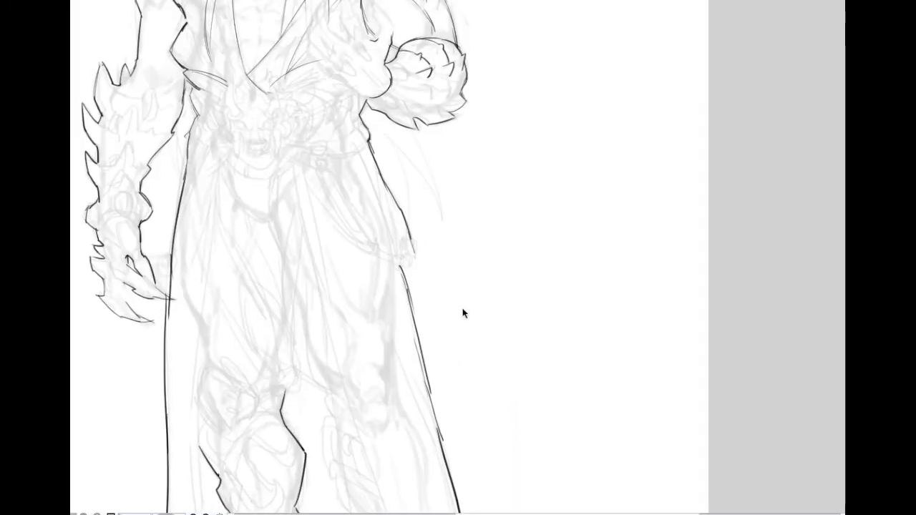
{"action": "scroll", "coordinate": [453, 286], "scroll_direction": "up", "scroll_amount": 3}
{"action": "scroll", "coordinate": [443, 294], "scroll_direction": "down", "scroll_amount": 3}
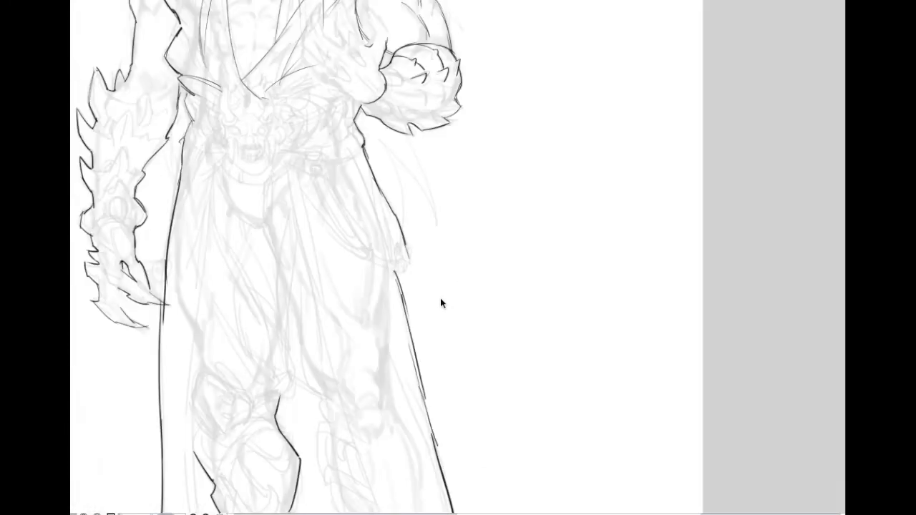
{"action": "left_click_drag", "start_coordinate": [441, 306], "coordinate": [445, 263]}
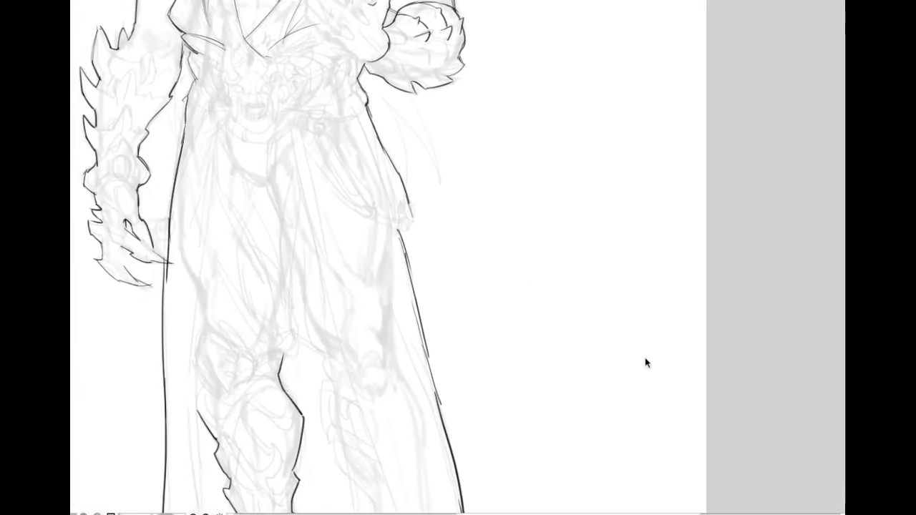
{"action": "left_click", "coordinate": [596, 340]}
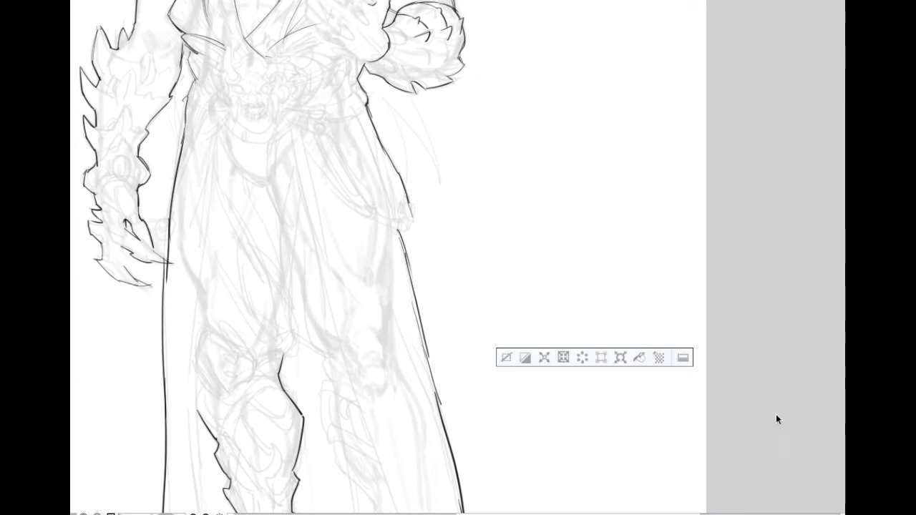
{"action": "key", "text": "ctrl+d"}
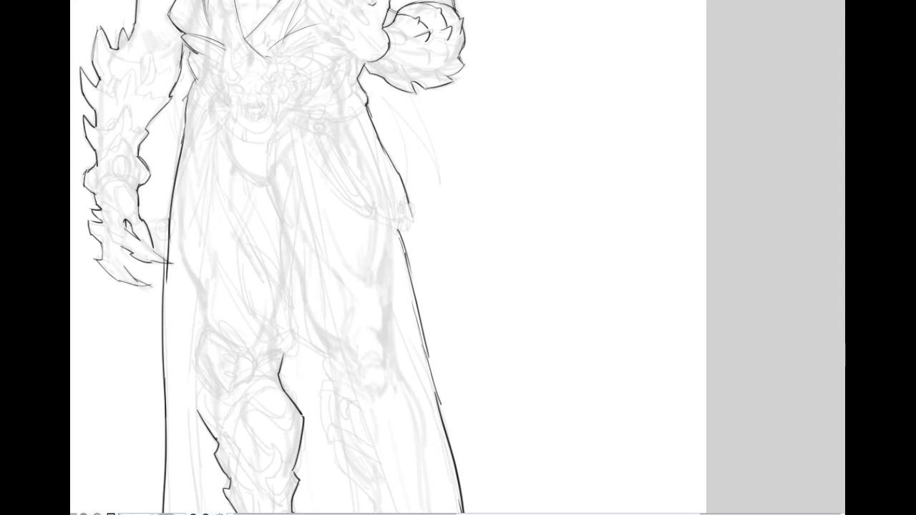
Review the whole figure and examine the clean linework with the faded rough sketch hidden
{"action": "left_click_drag", "start_coordinate": [539, 274], "coordinate": [577, 401]}
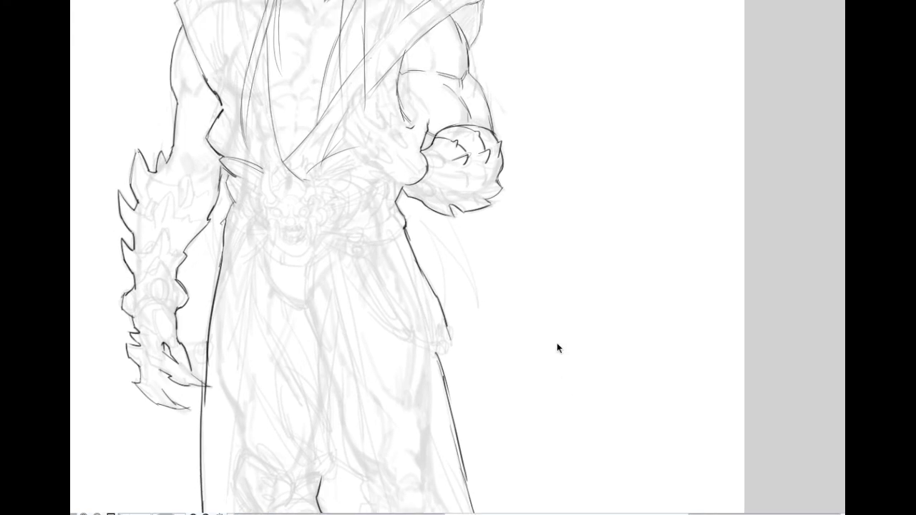
{"action": "scroll", "coordinate": [557, 345], "scroll_direction": "down", "scroll_amount": 1}
{"action": "left_click_drag", "start_coordinate": [578, 360], "coordinate": [577, 320]}
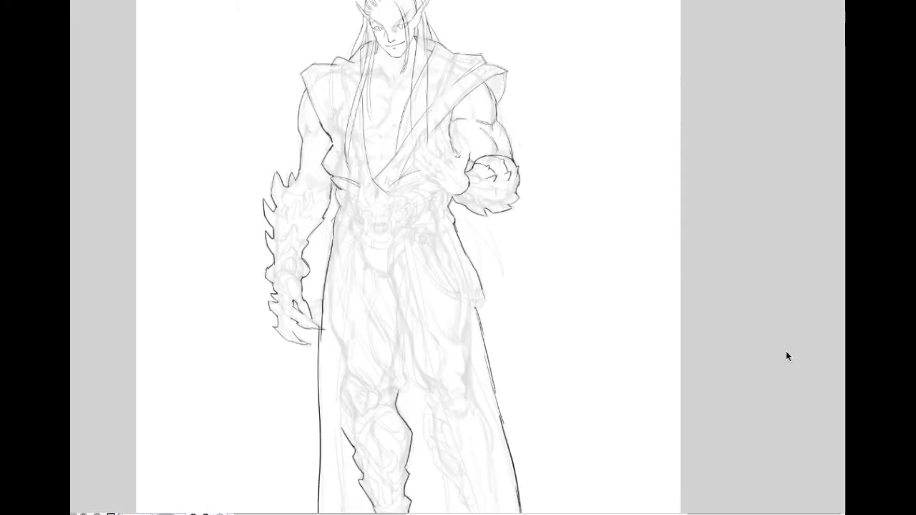
{"action": "scroll", "coordinate": [492, 218], "scroll_direction": "up", "scroll_amount": 1}
{"action": "mouse_move", "coordinate": [493, 218]}
{"action": "left_mouse_down"}
{"action": "mouse_move", "coordinate": [506, 248]}
{"action": "mouse_move", "coordinate": [516, 338]}
{"action": "mouse_move", "coordinate": [496, 164]}
{"action": "left_mouse_up"}
{"action": "left_click_drag", "start_coordinate": [528, 218], "coordinate": [522, 101]}
{"action": "scroll", "coordinate": [504, 235], "scroll_direction": "up", "scroll_amount": 2}
{"action": "scroll", "coordinate": [503, 229], "scroll_direction": "down", "scroll_amount": 2}
{"action": "scroll", "coordinate": [496, 198], "scroll_direction": "down", "scroll_amount": 2}
{"action": "left_click_drag", "start_coordinate": [494, 229], "coordinate": [409, 251]}
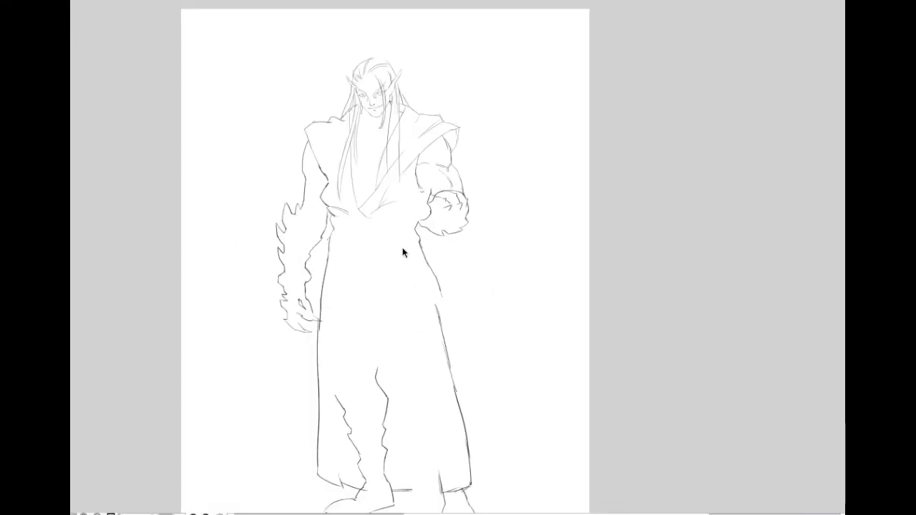
{"action": "scroll", "coordinate": [375, 159], "scroll_direction": "up", "scroll_amount": 3}
Draw the neck tendons, collarbones, sternum line and first lower chest contours inside the open coat
{"action": "left_click_drag", "start_coordinate": [307, 187], "coordinate": [270, 291]}
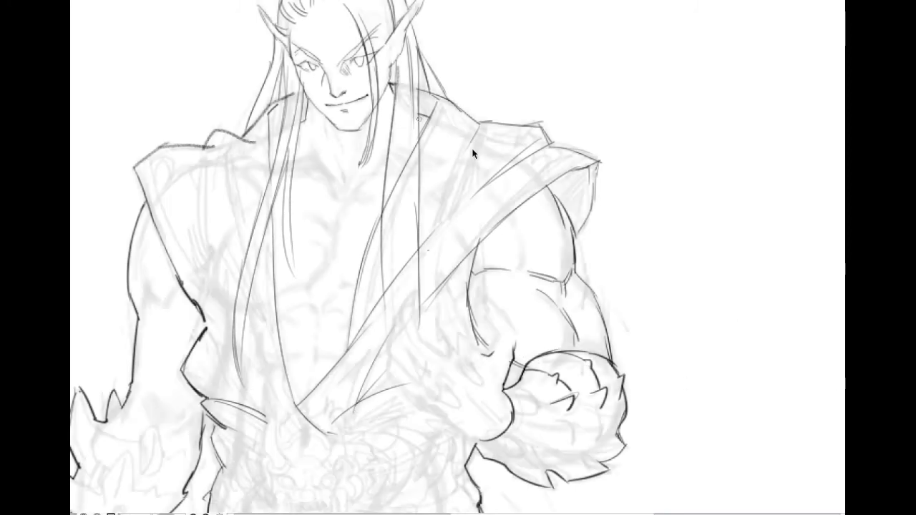
{"action": "key", "text": "ctrl+plus"}
{"action": "mouse_move", "coordinate": [596, 260]}
{"action": "left_mouse_down"}
{"action": "mouse_move", "coordinate": [509, 169]}
{"action": "mouse_move", "coordinate": [522, 195]}
{"action": "left_mouse_up"}
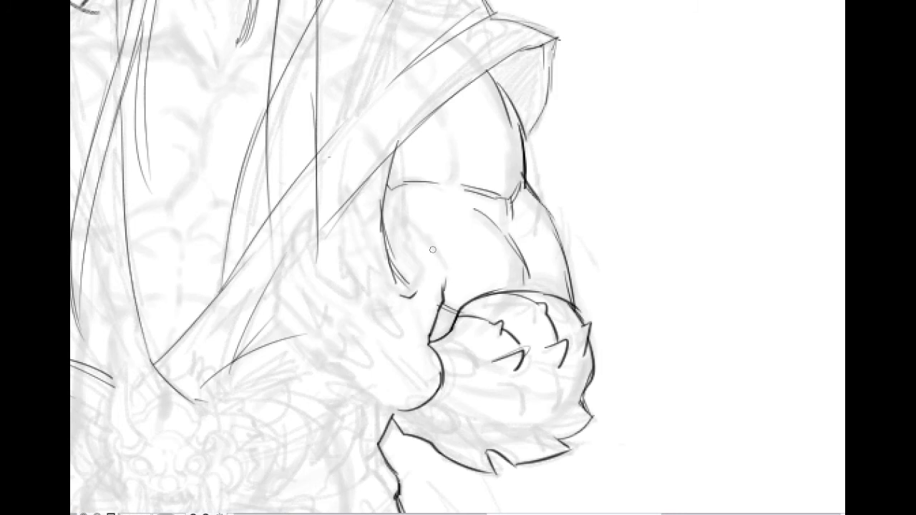
{"action": "left_click_drag", "start_coordinate": [236, 153], "coordinate": [294, 203]}
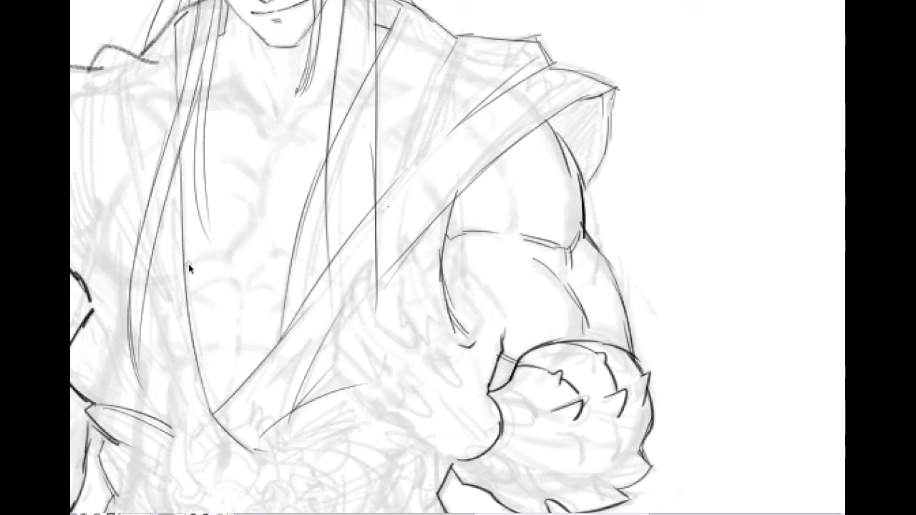
{"action": "left_click_drag", "start_coordinate": [247, 238], "coordinate": [259, 214]}
{"action": "key", "text": "ctrl+z"}
{"action": "left_click_drag", "start_coordinate": [266, 237], "coordinate": [285, 253]}
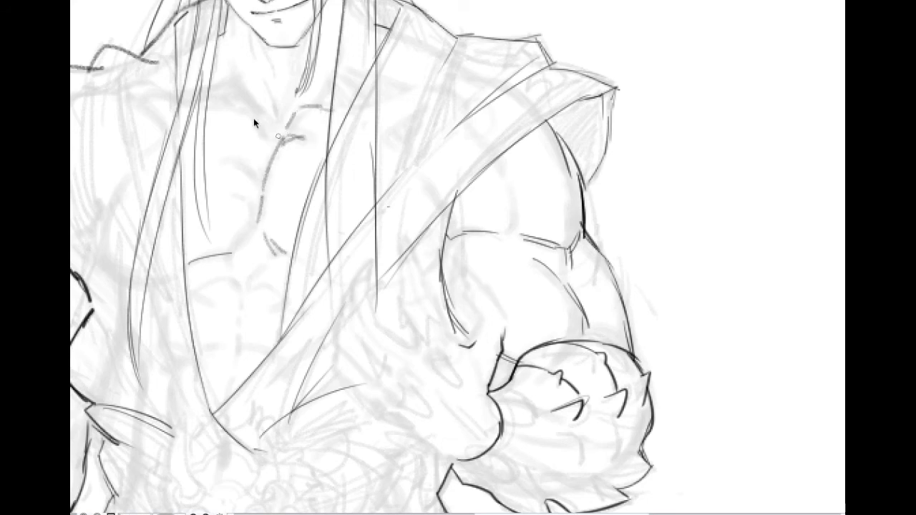
{"action": "left_click_drag", "start_coordinate": [250, 111], "coordinate": [270, 137]}
{"action": "left_click_drag", "start_coordinate": [233, 70], "coordinate": [240, 79]}
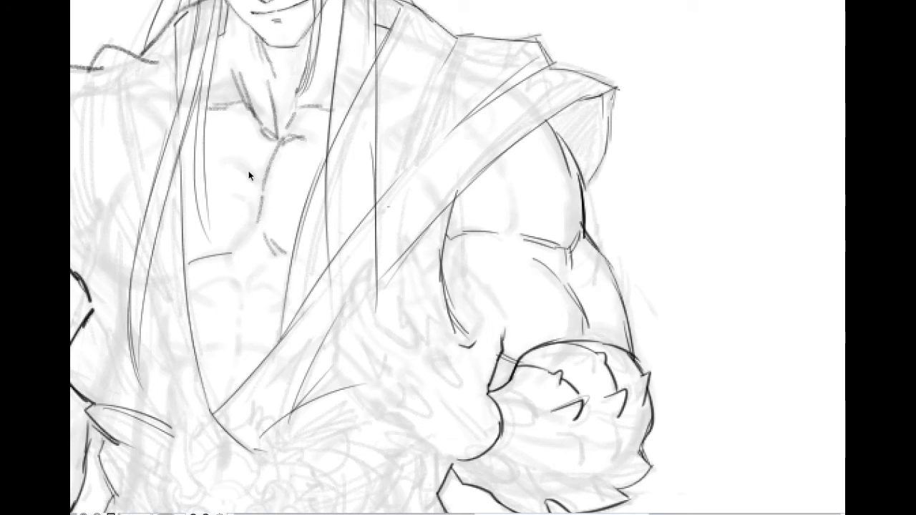
Reinforce the lower pectoral line and draw the rib arch, central abdominal line and stomach muscle divisions
{"action": "scroll", "coordinate": [250, 168], "scroll_direction": "up", "scroll_amount": 2}
{"action": "scroll", "coordinate": [291, 280], "scroll_direction": "down", "scroll_amount": 2}
{"action": "scroll", "coordinate": [209, 328], "scroll_direction": "up", "scroll_amount": 2}
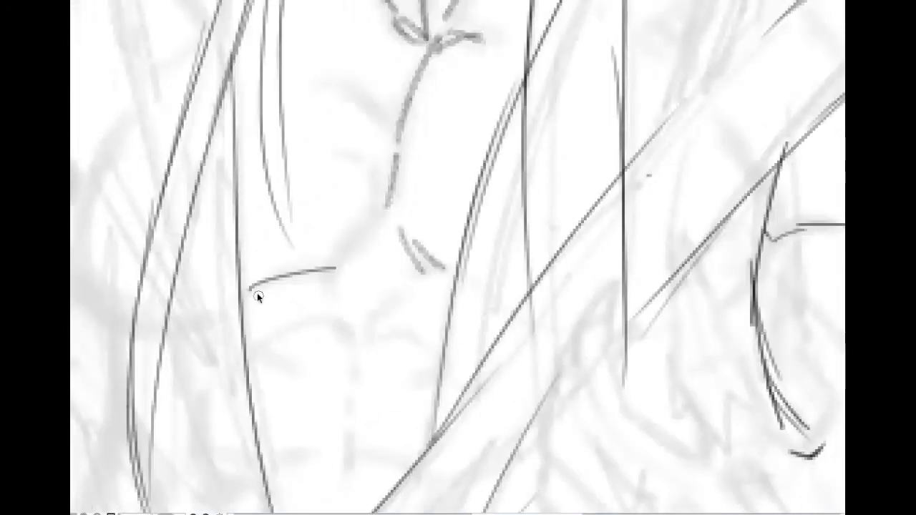
{"action": "left_click_drag", "start_coordinate": [248, 287], "coordinate": [332, 269]}
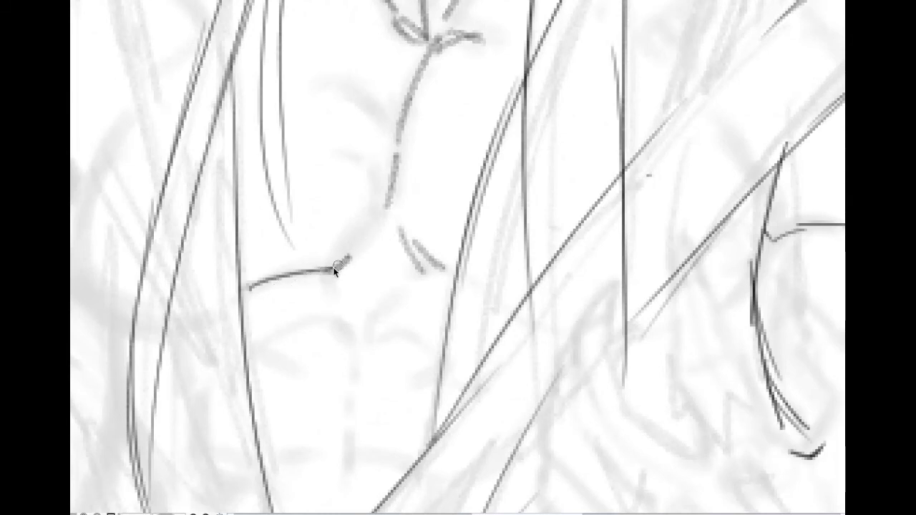
{"action": "scroll", "coordinate": [362, 232], "scroll_direction": "down", "scroll_amount": 2}
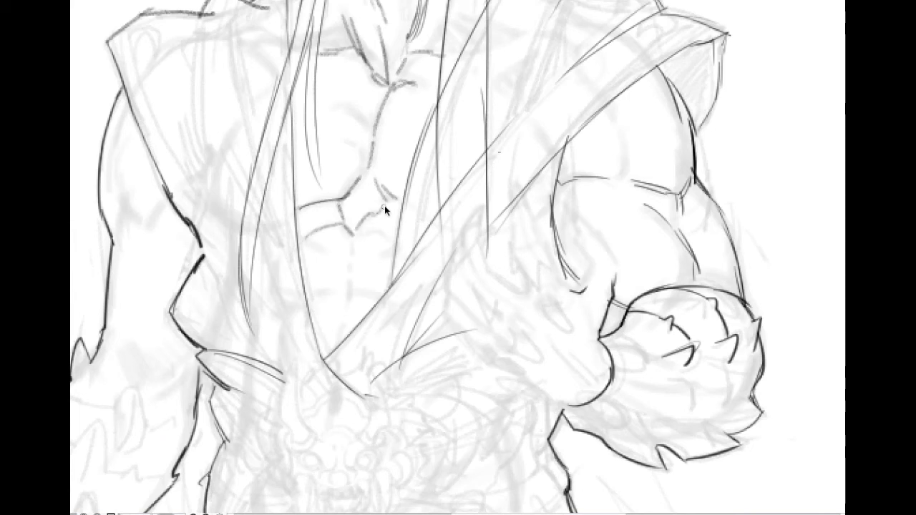
{"action": "mouse_move", "coordinate": [357, 233]}
{"action": "left_mouse_down"}
{"action": "mouse_move", "coordinate": [392, 249]}
{"action": "mouse_move", "coordinate": [341, 250]}
{"action": "mouse_move", "coordinate": [347, 236]}
{"action": "mouse_move", "coordinate": [348, 296]}
{"action": "left_mouse_up"}
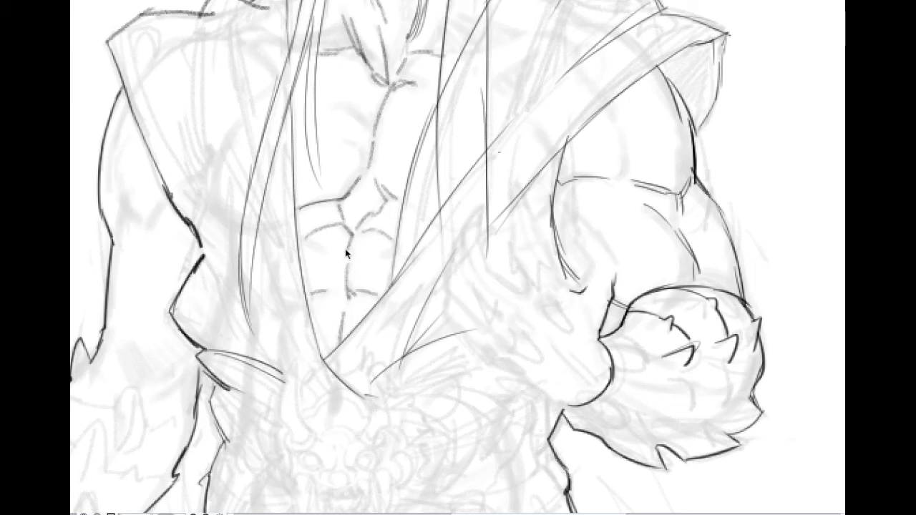
Draw the collar and fold lines running down from both shoulders of the sleeveless coat
{"action": "scroll", "coordinate": [346, 251], "scroll_direction": "down", "scroll_amount": 1}
{"action": "left_click_drag", "start_coordinate": [357, 255], "coordinate": [353, 374]}
{"action": "left_click_drag", "start_coordinate": [494, 187], "coordinate": [470, 235]}
{"action": "left_click_drag", "start_coordinate": [495, 183], "coordinate": [474, 239]}
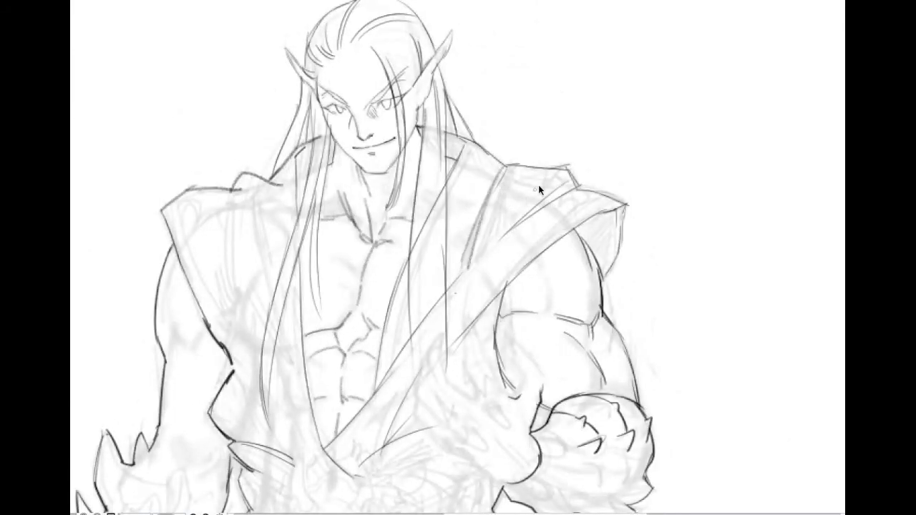
{"action": "left_click_drag", "start_coordinate": [547, 183], "coordinate": [511, 222]}
{"action": "mouse_move", "coordinate": [234, 188]}
{"action": "left_mouse_down"}
{"action": "mouse_move", "coordinate": [238, 288]}
{"action": "mouse_move", "coordinate": [252, 320]}
{"action": "left_mouse_up"}
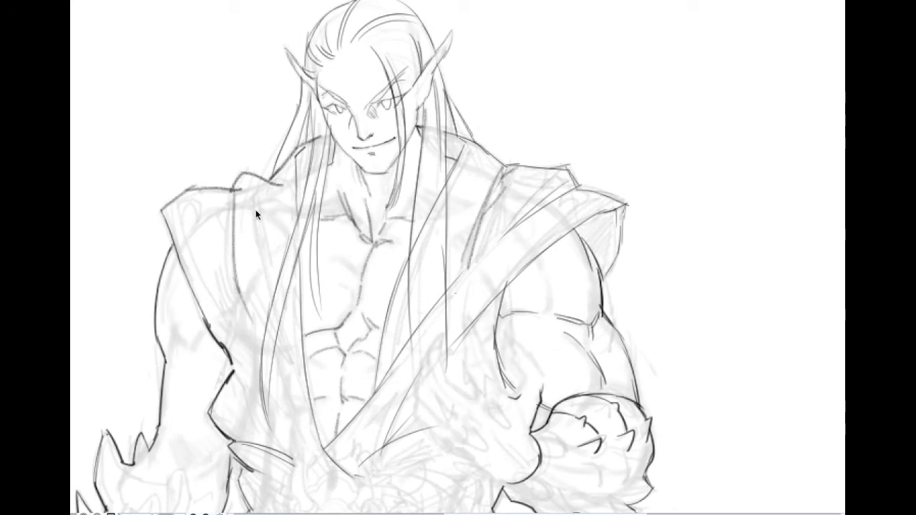
{"action": "mouse_move", "coordinate": [269, 182]}
{"action": "left_mouse_down"}
{"action": "mouse_move", "coordinate": [255, 205]}
{"action": "mouse_move", "coordinate": [279, 295]}
{"action": "left_mouse_up"}
{"action": "mouse_move", "coordinate": [260, 201]}
{"action": "left_mouse_down"}
{"action": "mouse_move", "coordinate": [273, 268]}
{"action": "mouse_move", "coordinate": [271, 202]}
{"action": "left_mouse_up"}
Draw the fold from the coat's side notch toward the waist and an inner trim line along the armhole above it
{"action": "scroll", "coordinate": [267, 291], "scroll_direction": "down", "scroll_amount": 1}
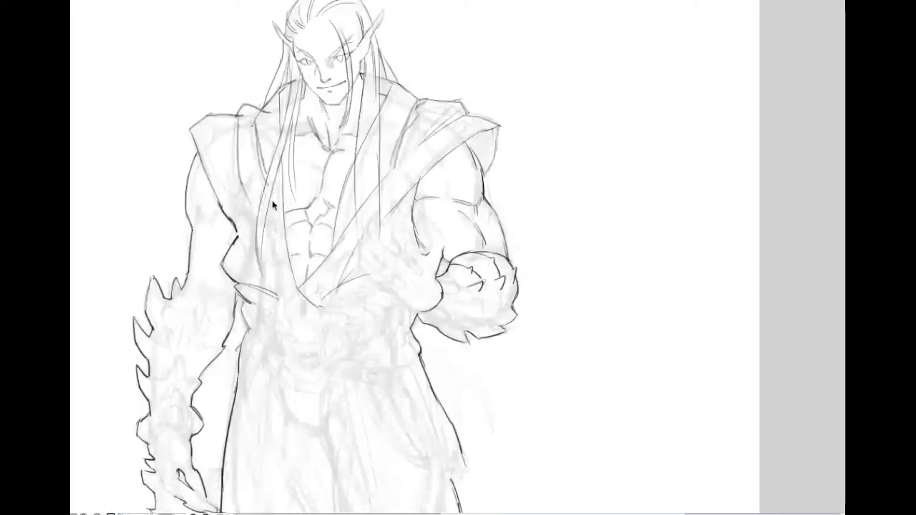
{"action": "scroll", "coordinate": [272, 215], "scroll_direction": "up", "scroll_amount": 1}
{"action": "scroll", "coordinate": [272, 249], "scroll_direction": "down", "scroll_amount": 2}
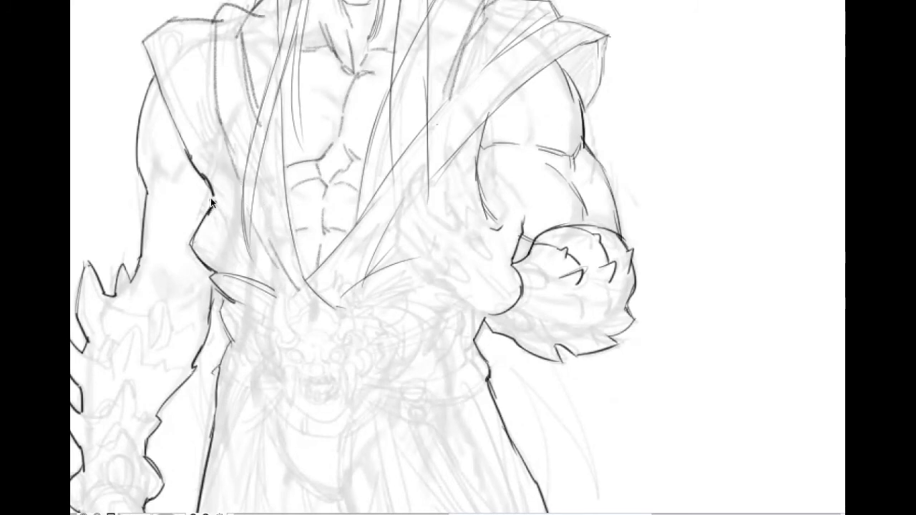
{"action": "mouse_move", "coordinate": [215, 198]}
{"action": "left_mouse_down"}
{"action": "mouse_move", "coordinate": [232, 256]}
{"action": "mouse_move", "coordinate": [193, 244]}
{"action": "mouse_move", "coordinate": [278, 289]}
{"action": "left_mouse_up"}
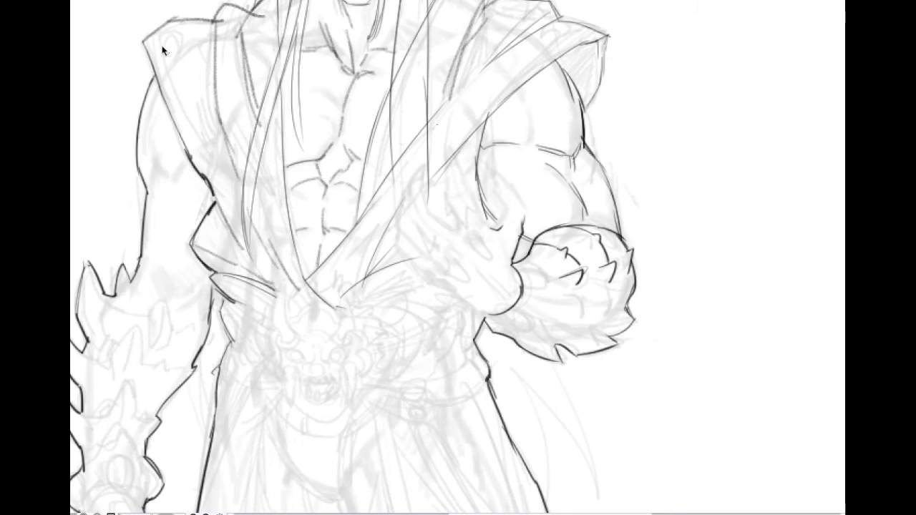
{"action": "left_click_drag", "start_coordinate": [156, 32], "coordinate": [191, 127]}
{"action": "key", "text": "ctrl+z"}
{"action": "left_click_drag", "start_coordinate": [157, 35], "coordinate": [219, 188]}
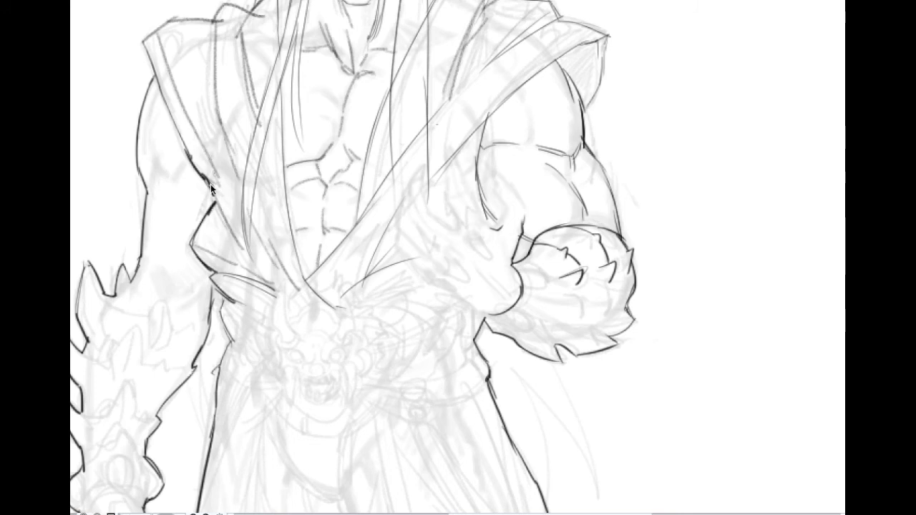
{"action": "left_click_drag", "start_coordinate": [211, 184], "coordinate": [216, 198]}
Draw an inner trim line along the diagonal lapel band and a pointed fold beneath it near the armpit
{"action": "mouse_move", "coordinate": [427, 197]}
{"action": "left_mouse_down"}
{"action": "mouse_move", "coordinate": [366, 326]}
{"action": "mouse_move", "coordinate": [385, 319]}
{"action": "mouse_move", "coordinate": [384, 330]}
{"action": "left_mouse_up"}
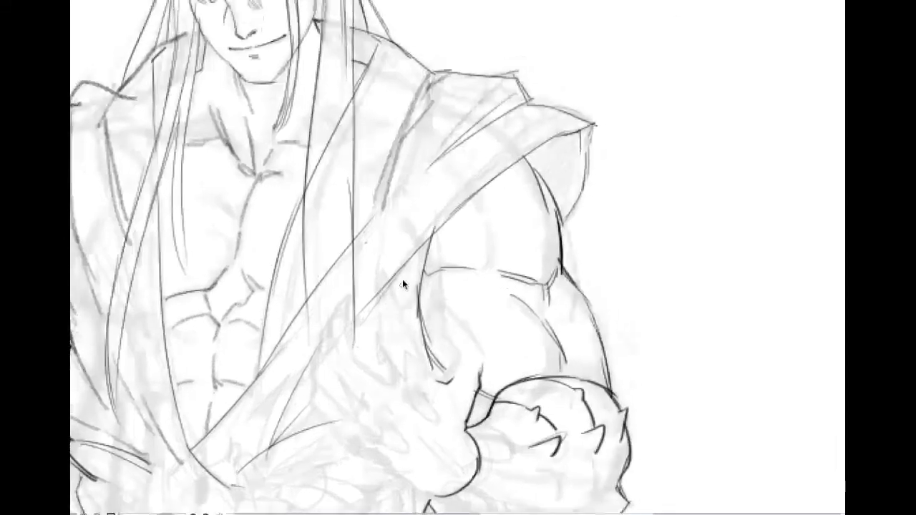
{"action": "left_click_drag", "start_coordinate": [392, 280], "coordinate": [382, 331]}
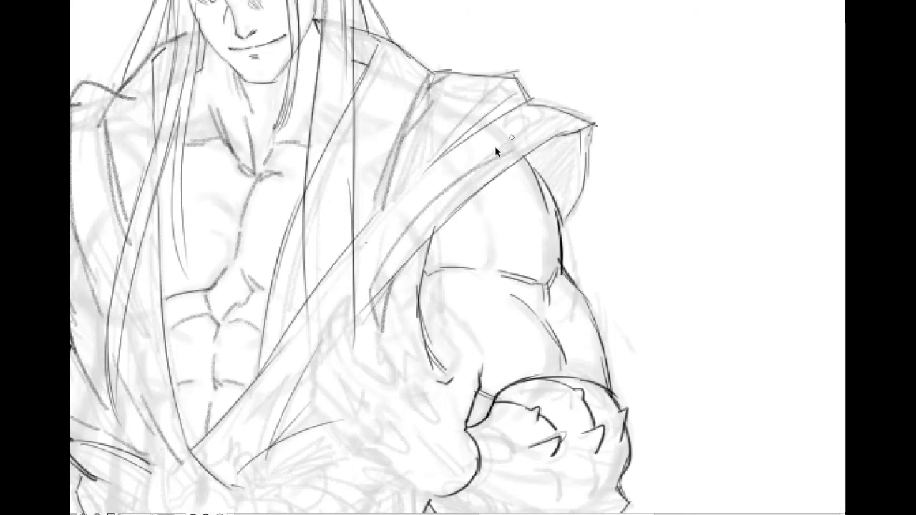
{"action": "mouse_move", "coordinate": [475, 159]}
{"action": "left_mouse_down"}
{"action": "mouse_move", "coordinate": [422, 204]}
{"action": "mouse_move", "coordinate": [373, 269]}
{"action": "left_mouse_up"}
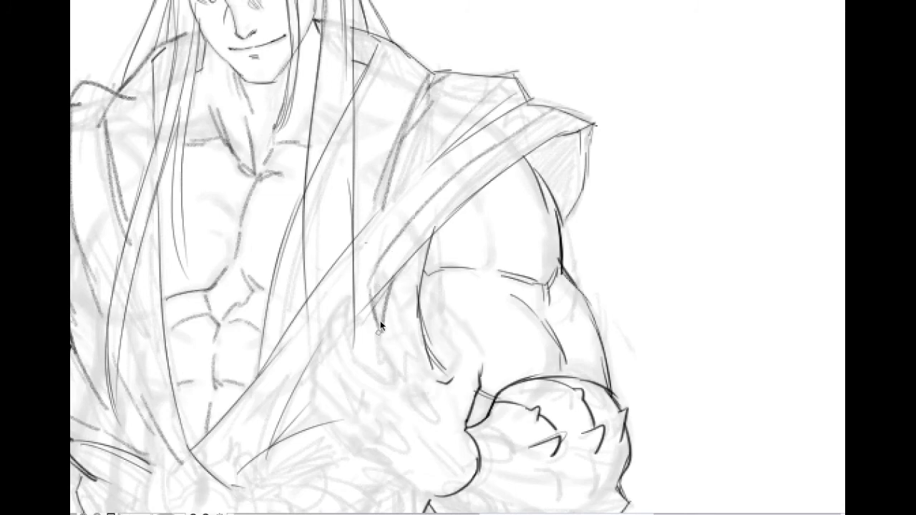
Hatch the shaded underside of the coat's pointed shoulder flap above the bent arm
{"action": "scroll", "coordinate": [395, 294], "scroll_direction": "down", "scroll_amount": 1}
{"action": "scroll", "coordinate": [396, 294], "scroll_direction": "up", "scroll_amount": 1}
{"action": "scroll", "coordinate": [396, 293], "scroll_direction": "down", "scroll_amount": 4}
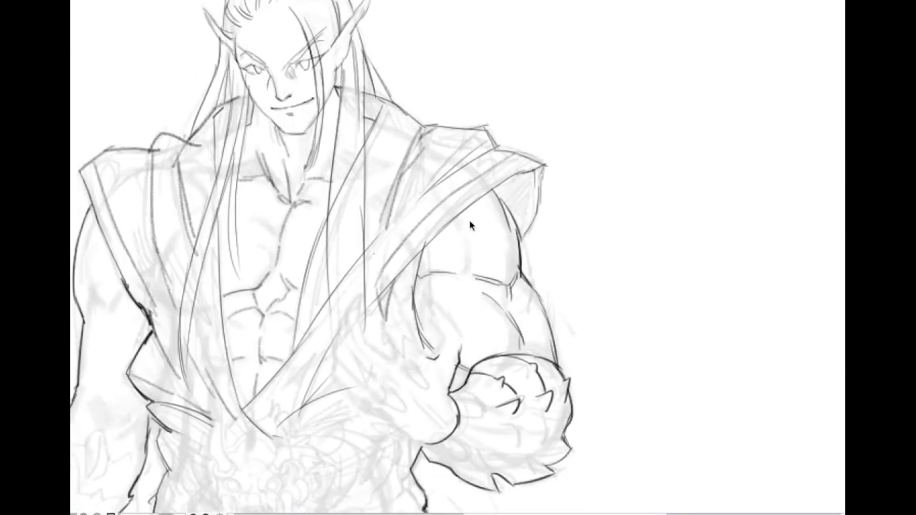
{"action": "scroll", "coordinate": [470, 225], "scroll_direction": "up", "scroll_amount": 2}
{"action": "mouse_move", "coordinate": [510, 176]}
{"action": "left_mouse_down"}
{"action": "mouse_move", "coordinate": [519, 201]}
{"action": "mouse_move", "coordinate": [521, 168]}
{"action": "mouse_move", "coordinate": [538, 229]}
{"action": "mouse_move", "coordinate": [526, 164]}
{"action": "mouse_move", "coordinate": [534, 170]}
{"action": "mouse_move", "coordinate": [545, 225]}
{"action": "left_mouse_up"}
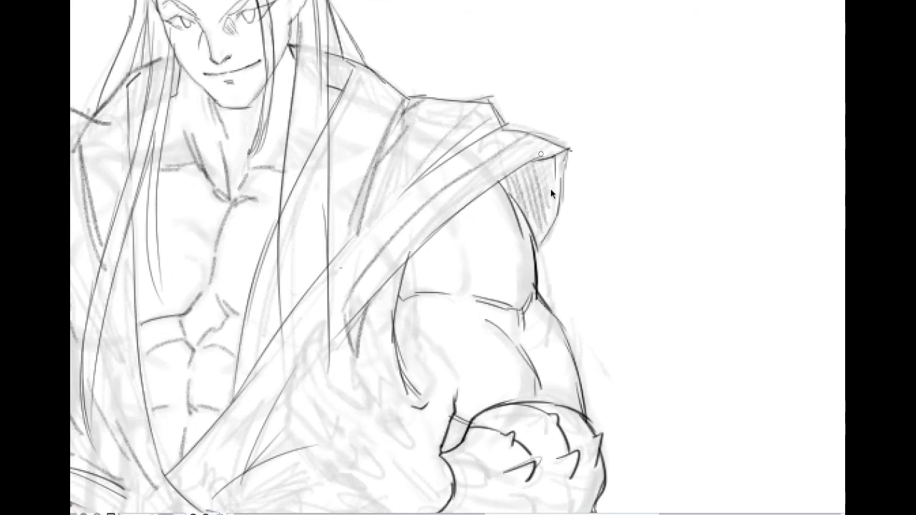
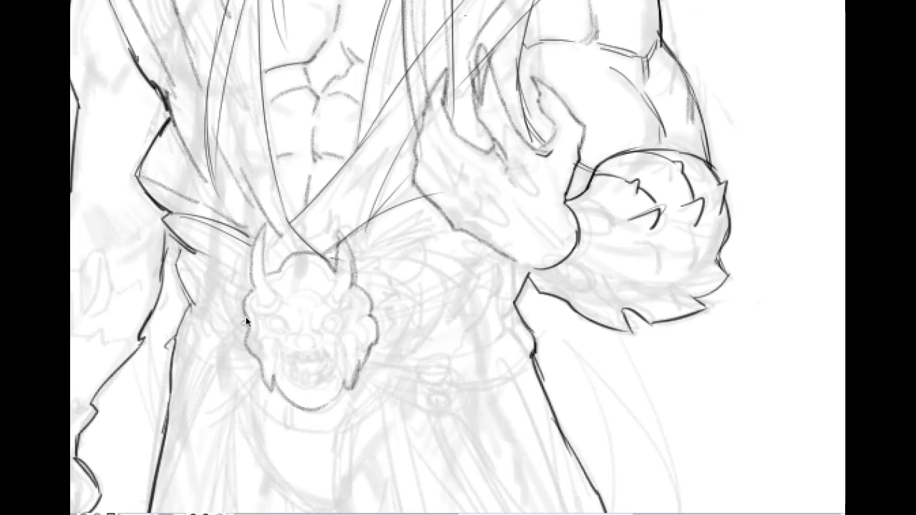
{"action": "mouse_move", "coordinate": [250, 322]}
{"action": "left_mouse_down"}
{"action": "mouse_move", "coordinate": [219, 306]}
{"action": "mouse_move", "coordinate": [248, 336]}
{"action": "left_mouse_up"}
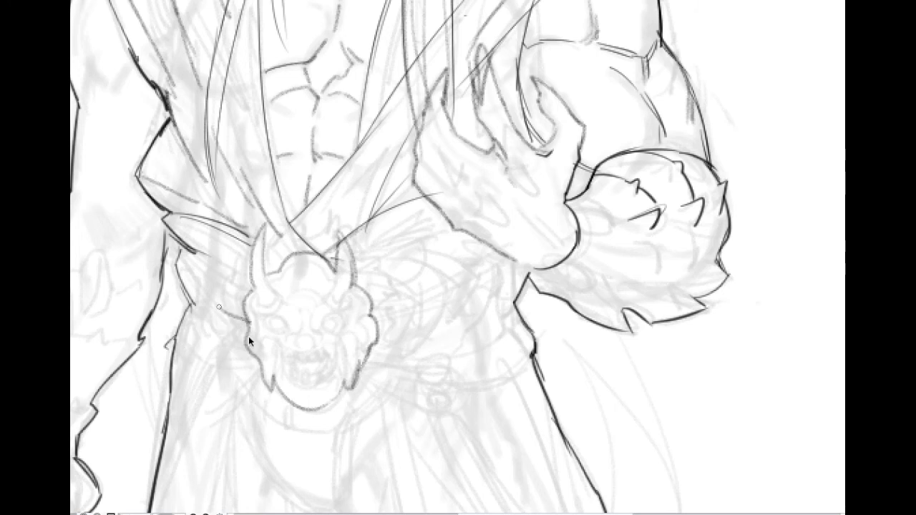
{"action": "key", "text": "ctrl+z"}
{"action": "scroll", "coordinate": [286, 294], "scroll_direction": "up", "scroll_amount": 2}
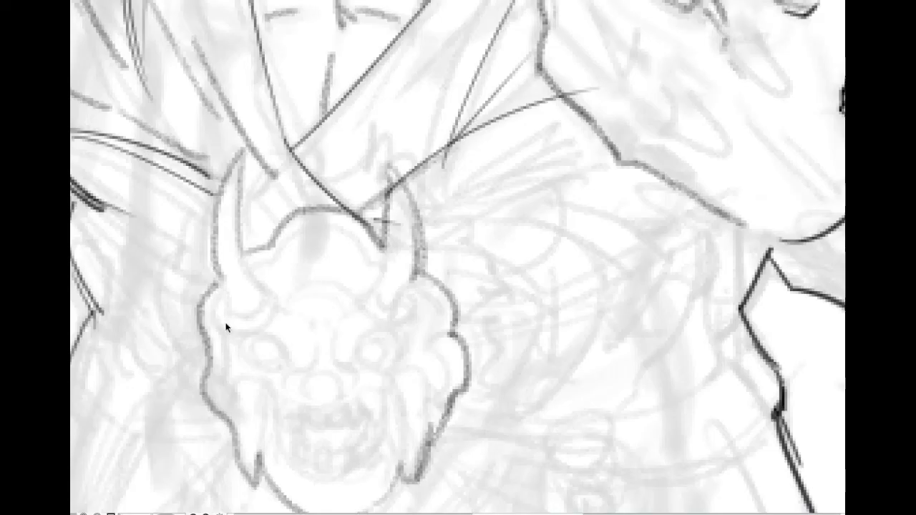
{"action": "mouse_move", "coordinate": [208, 329]}
{"action": "left_mouse_down"}
{"action": "mouse_move", "coordinate": [151, 311]}
{"action": "mouse_move", "coordinate": [200, 373]}
{"action": "left_mouse_up"}
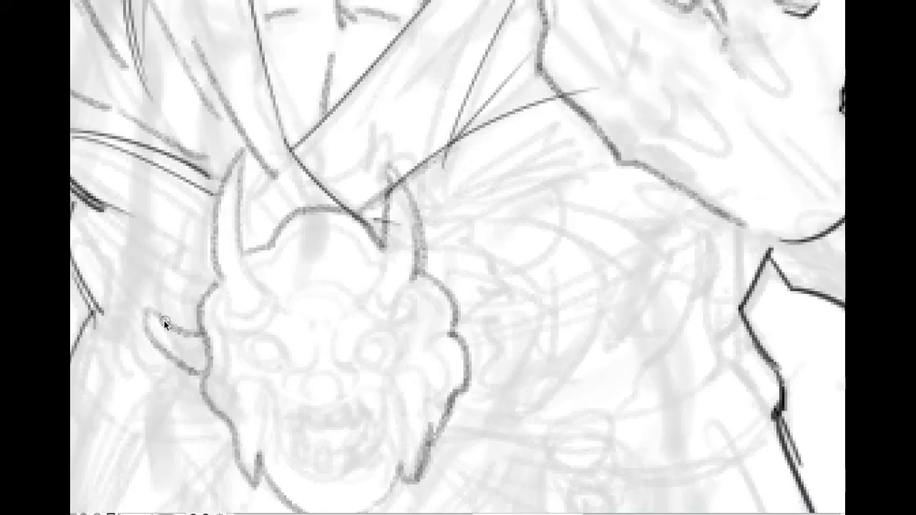
{"action": "key", "text": "ctrl+z"}
{"action": "key", "text": "ctrl+z"}
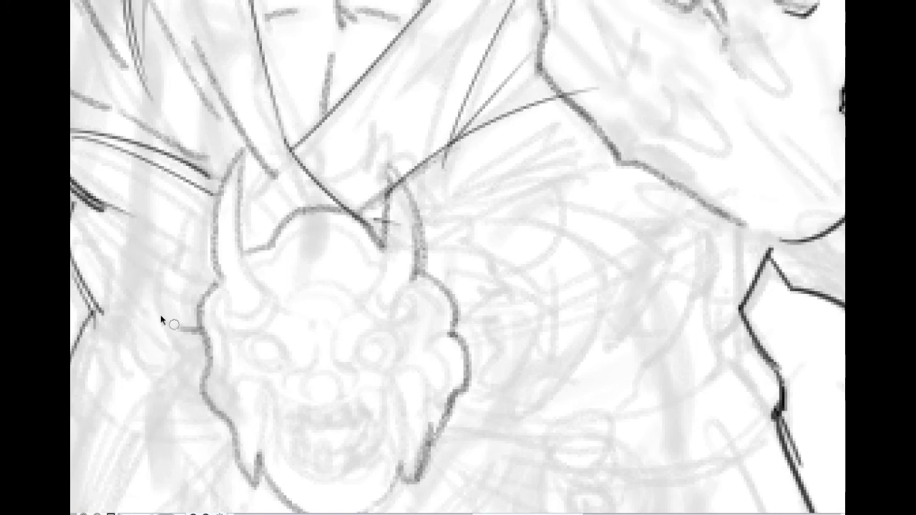
Draw a curved, pointed side horn on each side of the demon mask buckle
{"action": "left_click_drag", "start_coordinate": [147, 324], "coordinate": [204, 368]}
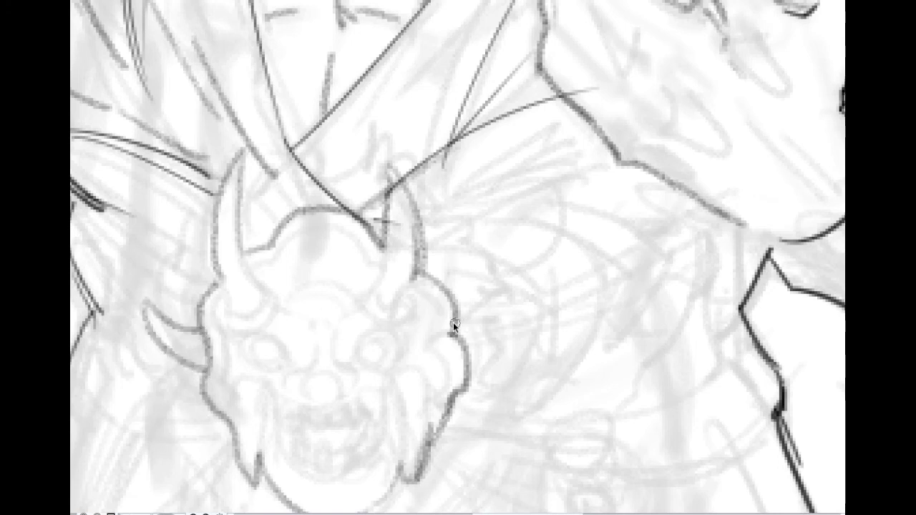
{"action": "left_click_drag", "start_coordinate": [452, 327], "coordinate": [504, 280]}
{"action": "mouse_move", "coordinate": [482, 351]}
{"action": "left_mouse_down"}
{"action": "mouse_move", "coordinate": [505, 305]}
{"action": "mouse_move", "coordinate": [503, 280]}
{"action": "left_mouse_up"}
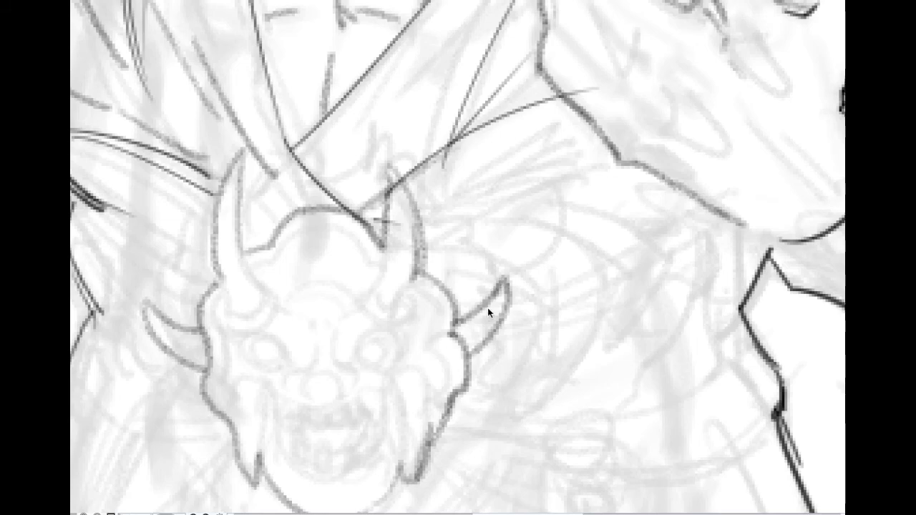
{"action": "scroll", "coordinate": [435, 335], "scroll_direction": "down", "scroll_amount": 2}
{"action": "scroll", "coordinate": [415, 359], "scroll_direction": "down", "scroll_amount": 1}
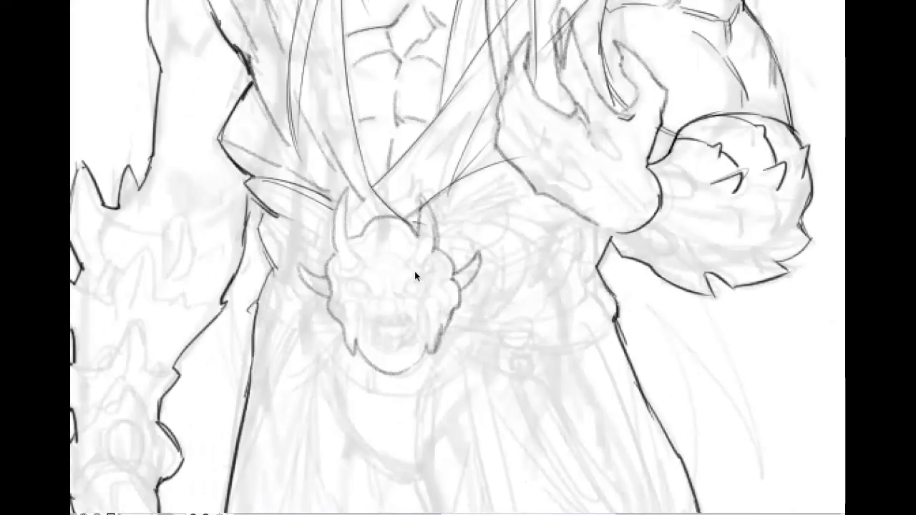
Draw the sash edges from the lowered arm's side of the waist to the demon mask, with a short fold beneath
{"action": "scroll", "coordinate": [415, 270], "scroll_direction": "down", "scroll_amount": 1}
{"action": "scroll", "coordinate": [422, 280], "scroll_direction": "down", "scroll_amount": 1}
{"action": "scroll", "coordinate": [423, 269], "scroll_direction": "up", "scroll_amount": 2}
{"action": "left_click_drag", "start_coordinate": [383, 401], "coordinate": [417, 252]}
{"action": "scroll", "coordinate": [408, 281], "scroll_direction": "up", "scroll_amount": 3}
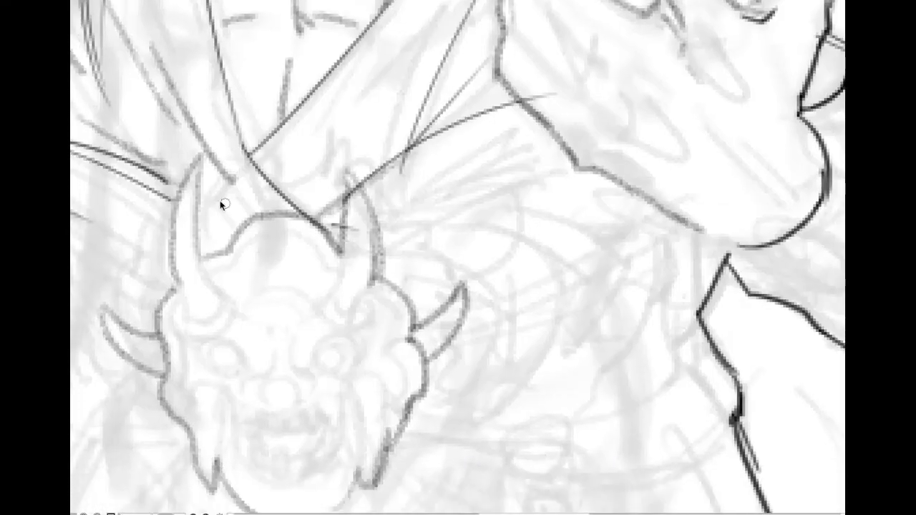
{"action": "left_click_drag", "start_coordinate": [243, 228], "coordinate": [136, 166]}
{"action": "mouse_move", "coordinate": [228, 150]}
{"action": "left_mouse_down"}
{"action": "mouse_move", "coordinate": [401, 155]}
{"action": "mouse_move", "coordinate": [487, 192]}
{"action": "left_mouse_up"}
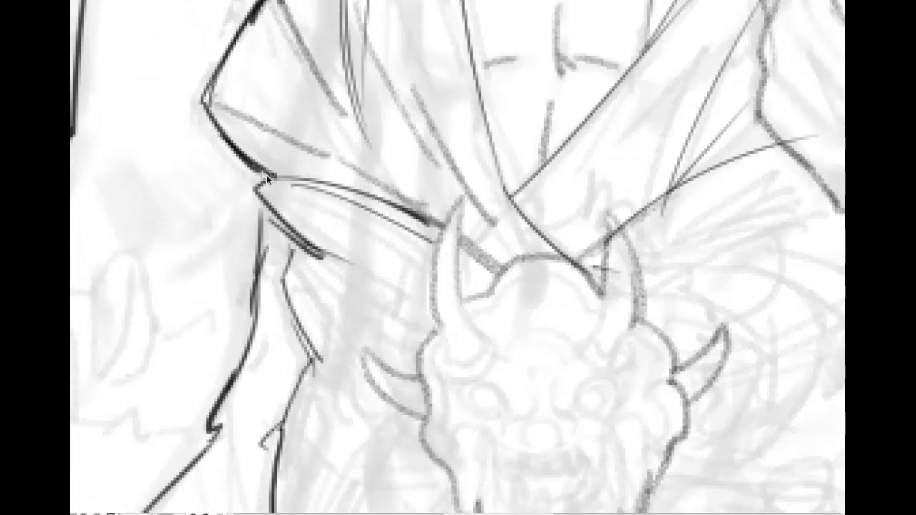
{"action": "left_click_drag", "start_coordinate": [259, 174], "coordinate": [365, 197]}
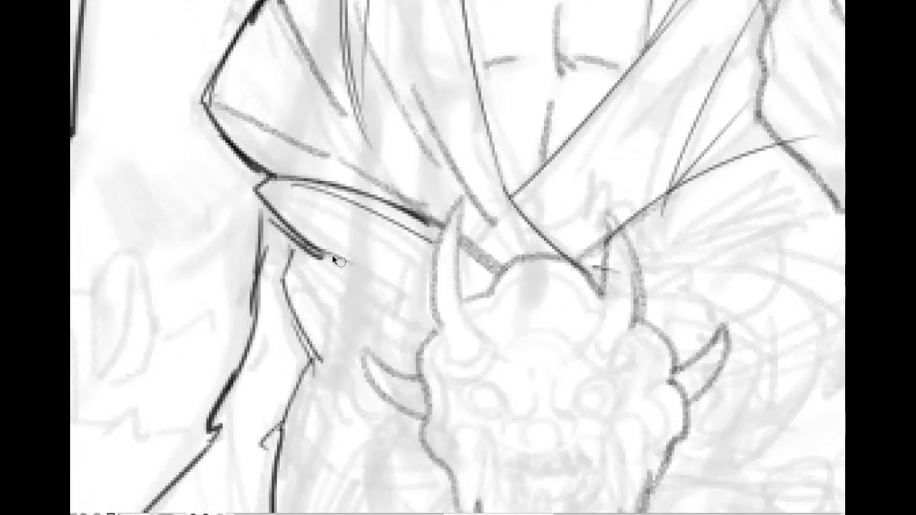
{"action": "left_click_drag", "start_coordinate": [324, 256], "coordinate": [415, 299]}
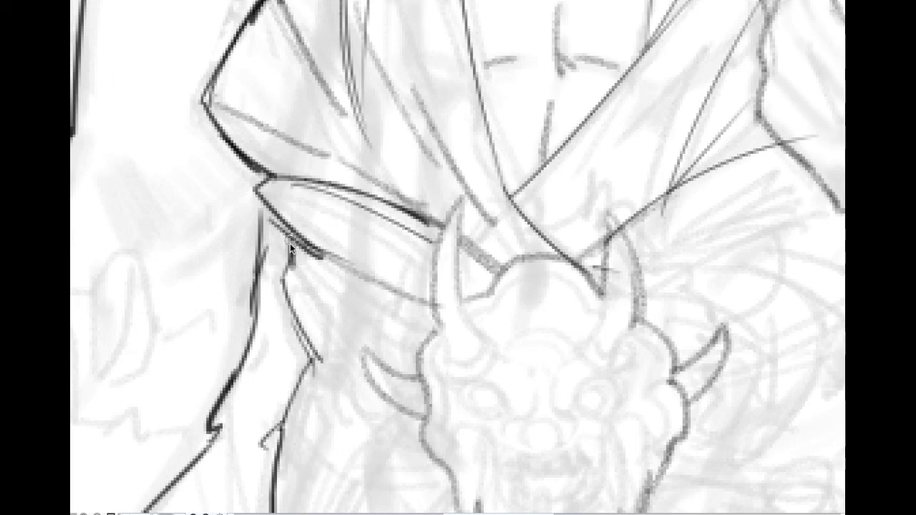
{"action": "left_click_drag", "start_coordinate": [299, 294], "coordinate": [351, 347]}
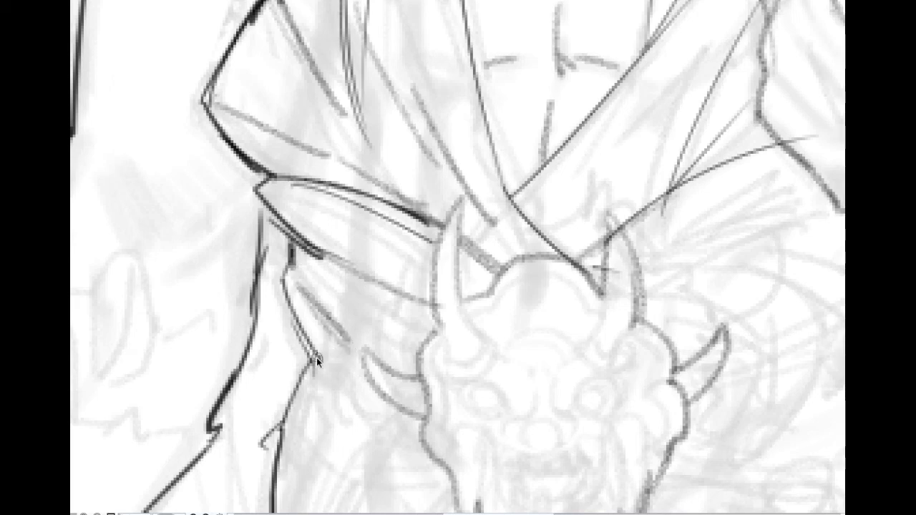
Draw the sash's upper edge and folds fanning from the mask's horn toward the clawed hand, and reinforce the horn
{"action": "scroll", "coordinate": [457, 326], "scroll_direction": "down", "scroll_amount": 2}
{"action": "left_click_drag", "start_coordinate": [608, 303], "coordinate": [497, 162]}
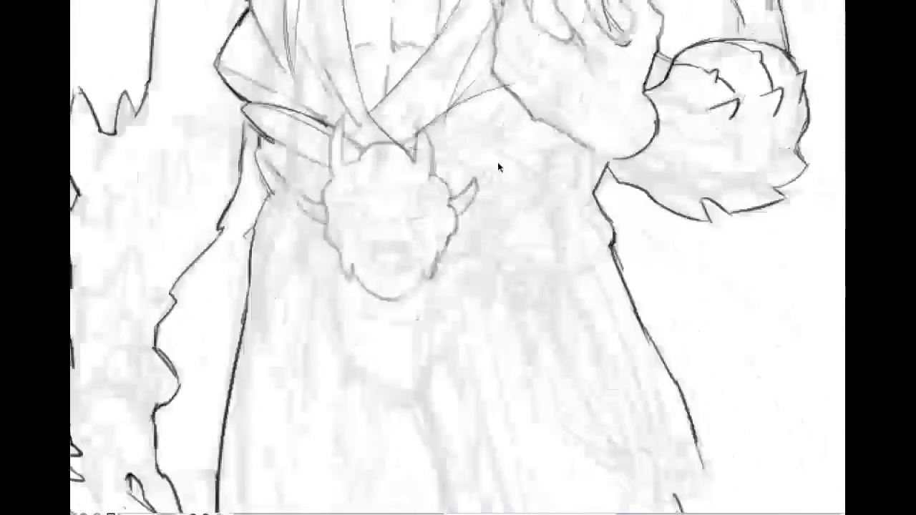
{"action": "scroll", "coordinate": [533, 223], "scroll_direction": "up", "scroll_amount": 2}
{"action": "left_click_drag", "start_coordinate": [535, 223], "coordinate": [554, 375]}
{"action": "scroll", "coordinate": [503, 253], "scroll_direction": "down", "scroll_amount": 3}
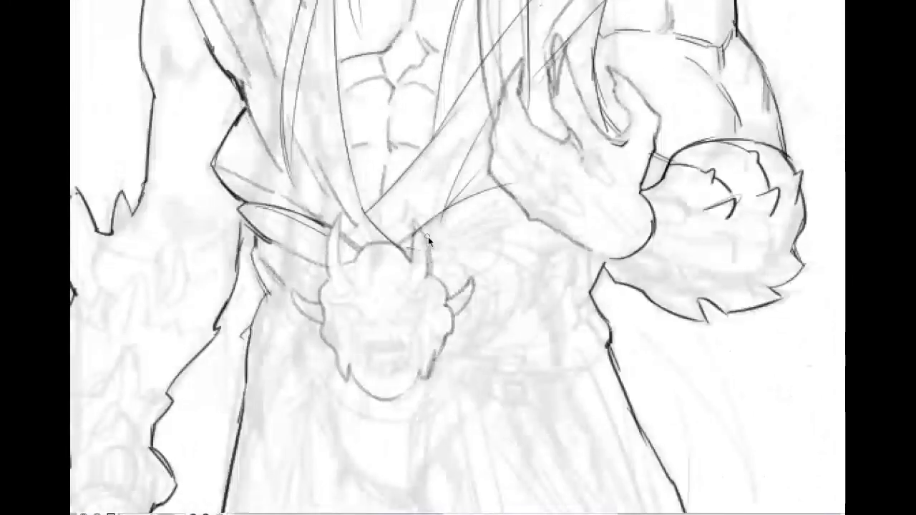
{"action": "left_click_drag", "start_coordinate": [434, 247], "coordinate": [498, 204]}
{"action": "left_click_drag", "start_coordinate": [432, 263], "coordinate": [513, 216]}
{"action": "key", "text": "ctrl+z"}
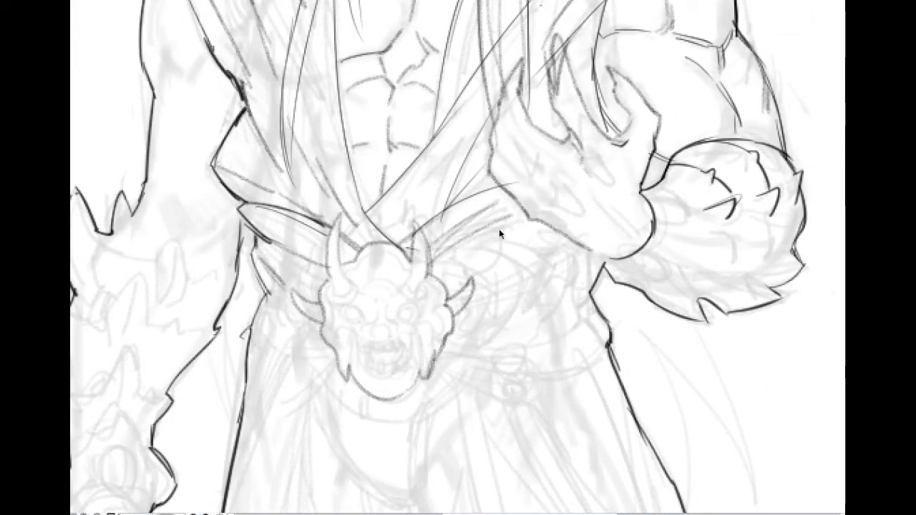
{"action": "left_click_drag", "start_coordinate": [432, 263], "coordinate": [490, 227]}
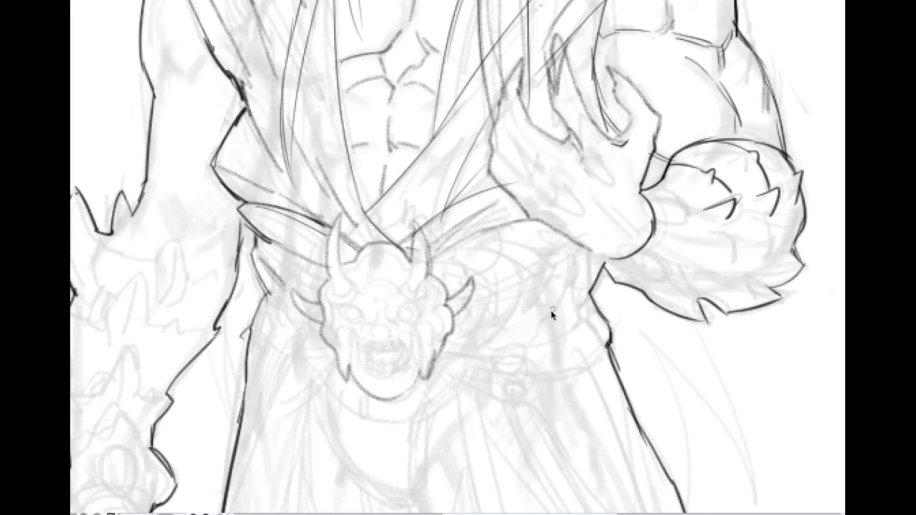
{"action": "left_click_drag", "start_coordinate": [407, 255], "coordinate": [413, 222]}
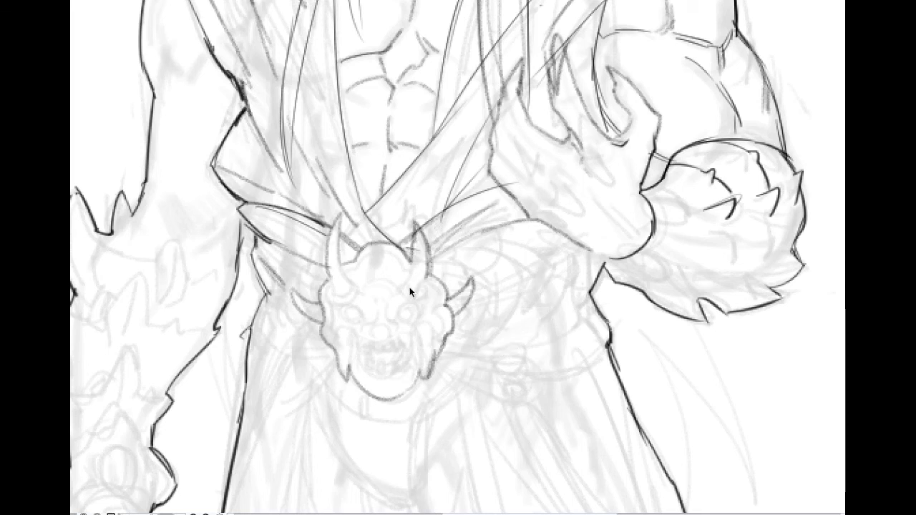
Draw a curved belt line from the hip beside the lowered arm to the demon mask
{"action": "scroll", "coordinate": [409, 287], "scroll_direction": "up", "scroll_amount": 2}
{"action": "scroll", "coordinate": [419, 307], "scroll_direction": "down", "scroll_amount": 1}
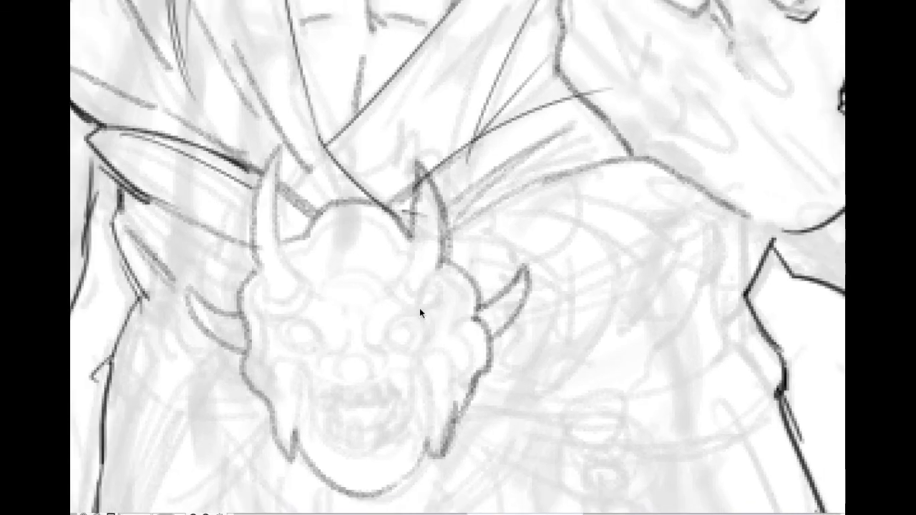
{"action": "scroll", "coordinate": [474, 236], "scroll_direction": "down", "scroll_amount": 2}
{"action": "scroll", "coordinate": [539, 326], "scroll_direction": "down", "scroll_amount": 1}
{"action": "scroll", "coordinate": [501, 315], "scroll_direction": "down", "scroll_amount": 2}
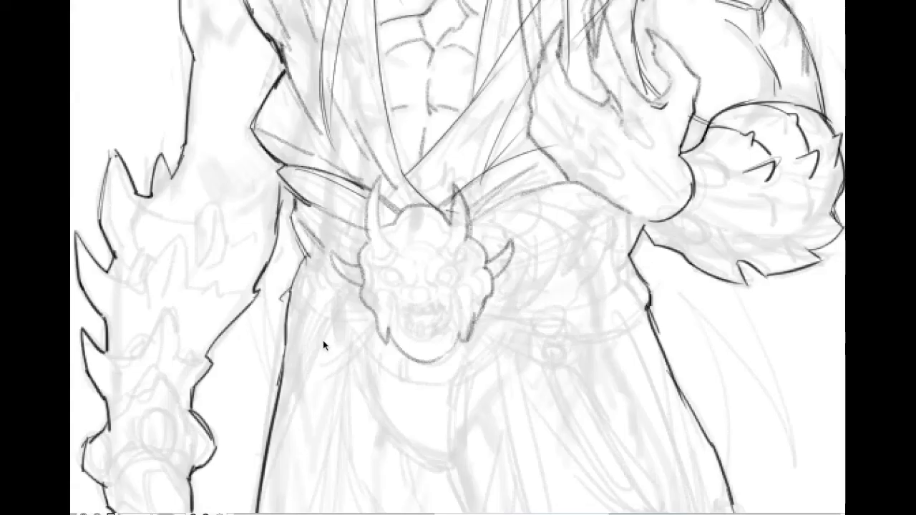
{"action": "scroll", "coordinate": [308, 315], "scroll_direction": "up", "scroll_amount": 3}
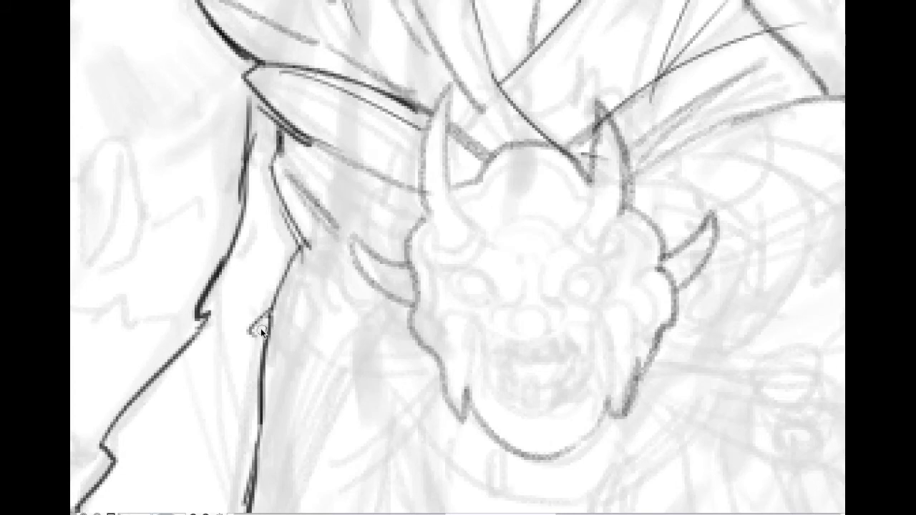
{"action": "mouse_move", "coordinate": [273, 317]}
{"action": "left_mouse_down"}
{"action": "mouse_move", "coordinate": [307, 349]}
{"action": "mouse_move", "coordinate": [435, 371]}
{"action": "left_mouse_up"}
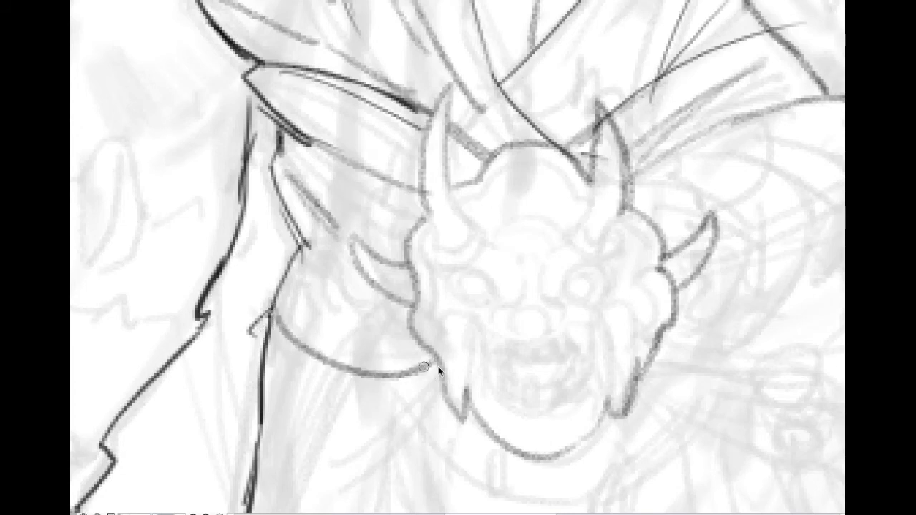
Draw the belt's lower edge sweeping from the demon mask to the hip below the bent arm
{"action": "scroll", "coordinate": [495, 340], "scroll_direction": "down", "scroll_amount": 2}
{"action": "scroll", "coordinate": [495, 341], "scroll_direction": "up", "scroll_amount": 1}
{"action": "left_click_drag", "start_coordinate": [466, 231], "coordinate": [573, 256]}
{"action": "key", "text": "ctrl+z"}
{"action": "mouse_move", "coordinate": [486, 231]}
{"action": "left_mouse_down"}
{"action": "mouse_move", "coordinate": [611, 242]}
{"action": "mouse_move", "coordinate": [597, 247]}
{"action": "mouse_move", "coordinate": [637, 217]}
{"action": "left_mouse_up"}
{"action": "key", "text": "ctrl+z"}
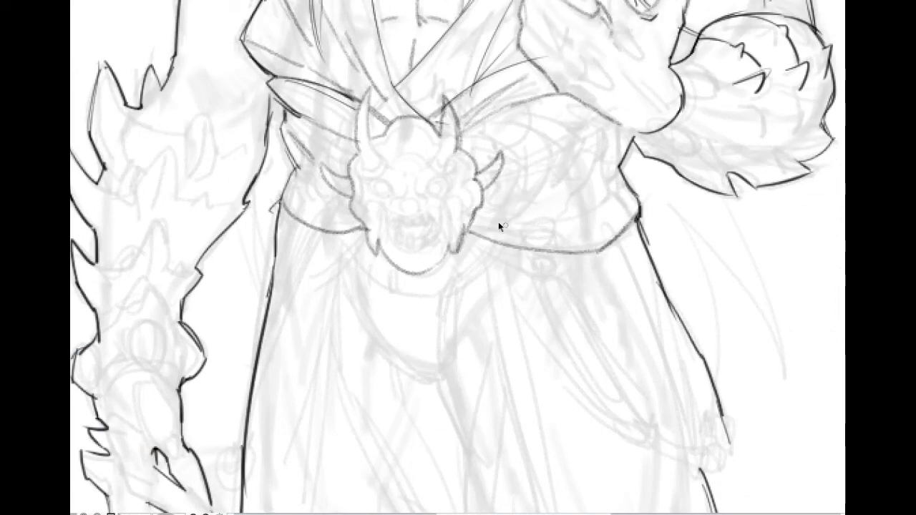
Complete the belt band with its upper edge toward the bent arm's hip and its angled lower edge on the opposite side
{"action": "left_click_drag", "start_coordinate": [471, 214], "coordinate": [563, 219]}
{"action": "key", "text": "ctrl+z"}
{"action": "mouse_move", "coordinate": [478, 216]}
{"action": "left_mouse_down"}
{"action": "mouse_move", "coordinate": [572, 236]}
{"action": "mouse_move", "coordinate": [568, 226]}
{"action": "mouse_move", "coordinate": [604, 204]}
{"action": "left_mouse_up"}
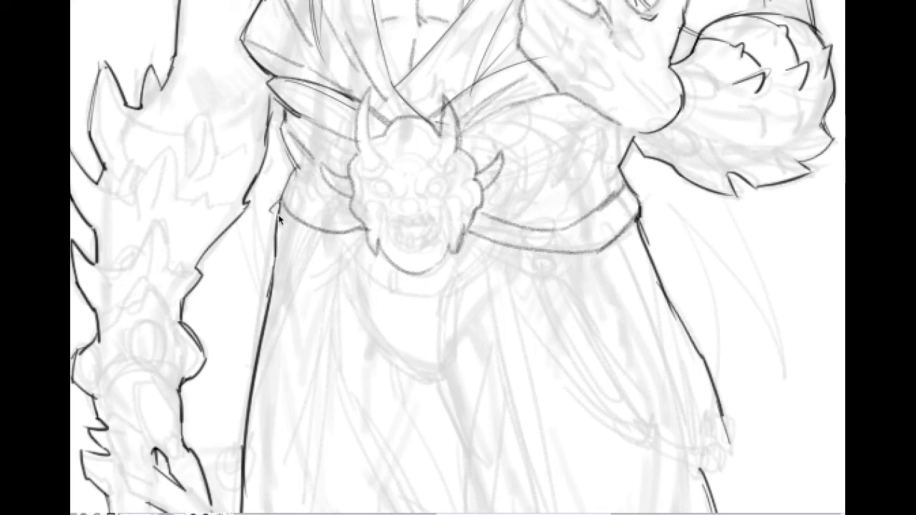
{"action": "mouse_move", "coordinate": [278, 229]}
{"action": "left_mouse_down"}
{"action": "mouse_move", "coordinate": [313, 256]}
{"action": "mouse_move", "coordinate": [365, 235]}
{"action": "left_mouse_up"}
{"action": "left_click_drag", "start_coordinate": [313, 260], "coordinate": [365, 239]}
{"action": "scroll", "coordinate": [360, 226], "scroll_direction": "down", "scroll_amount": 2}
{"action": "left_click_drag", "start_coordinate": [593, 196], "coordinate": [576, 237]}
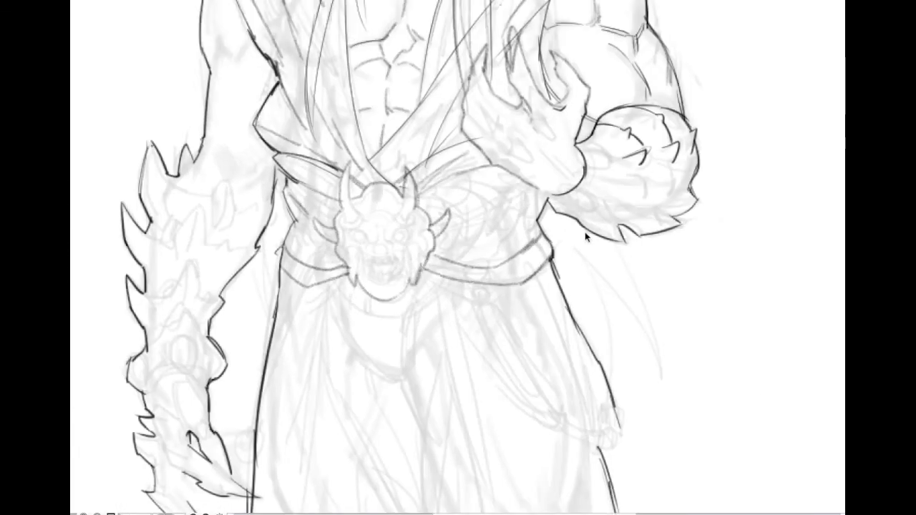
{"action": "left_click_drag", "start_coordinate": [428, 230], "coordinate": [384, 307]}
{"action": "mouse_move", "coordinate": [440, 245]}
{"action": "left_mouse_down"}
{"action": "mouse_move", "coordinate": [332, 308]}
{"action": "mouse_move", "coordinate": [391, 221]}
{"action": "left_mouse_up"}
{"action": "scroll", "coordinate": [392, 226], "scroll_direction": "down", "scroll_amount": 2}
{"action": "left_click_drag", "start_coordinate": [513, 185], "coordinate": [498, 206]}
{"action": "mouse_move", "coordinate": [506, 151]}
{"action": "left_mouse_down"}
{"action": "mouse_move", "coordinate": [524, 225]}
{"action": "mouse_move", "coordinate": [512, 153]}
{"action": "left_mouse_up"}
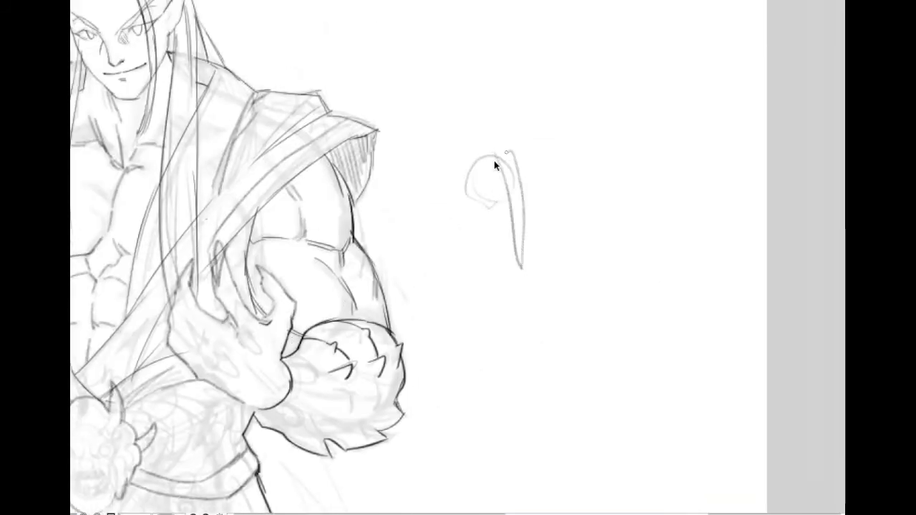
{"action": "left_click_drag", "start_coordinate": [462, 170], "coordinate": [474, 179]}
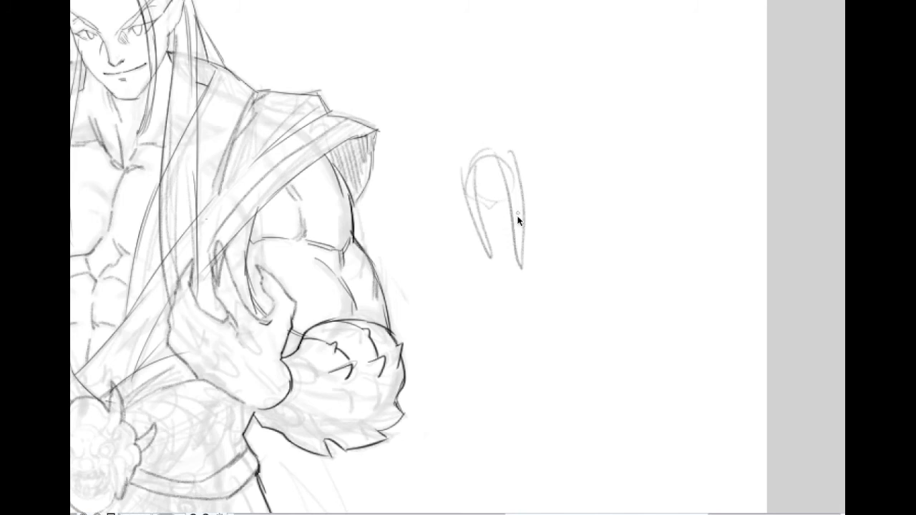
{"action": "left_click_drag", "start_coordinate": [578, 172], "coordinate": [548, 218]}
{"action": "left_click_drag", "start_coordinate": [454, 205], "coordinate": [464, 245]}
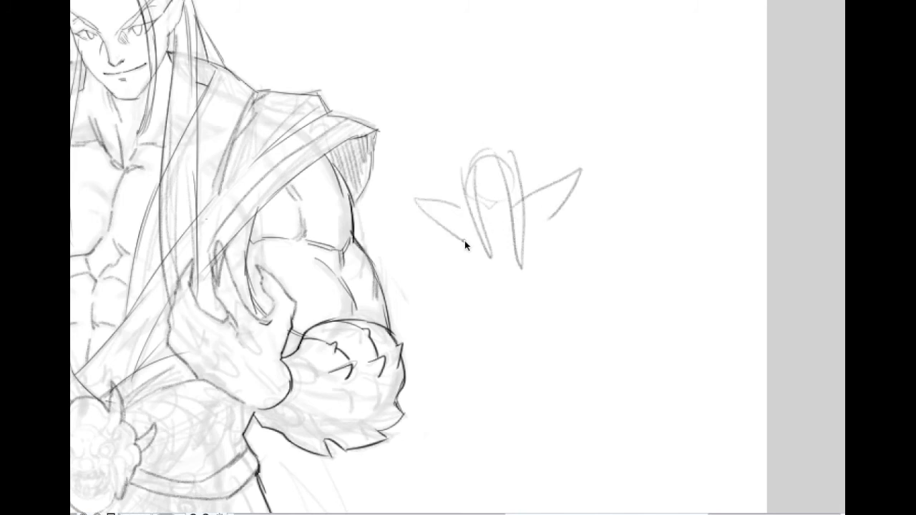
{"action": "mouse_move", "coordinate": [522, 256]}
{"action": "left_mouse_down"}
{"action": "mouse_move", "coordinate": [471, 265]}
{"action": "mouse_move", "coordinate": [494, 279]}
{"action": "left_mouse_up"}
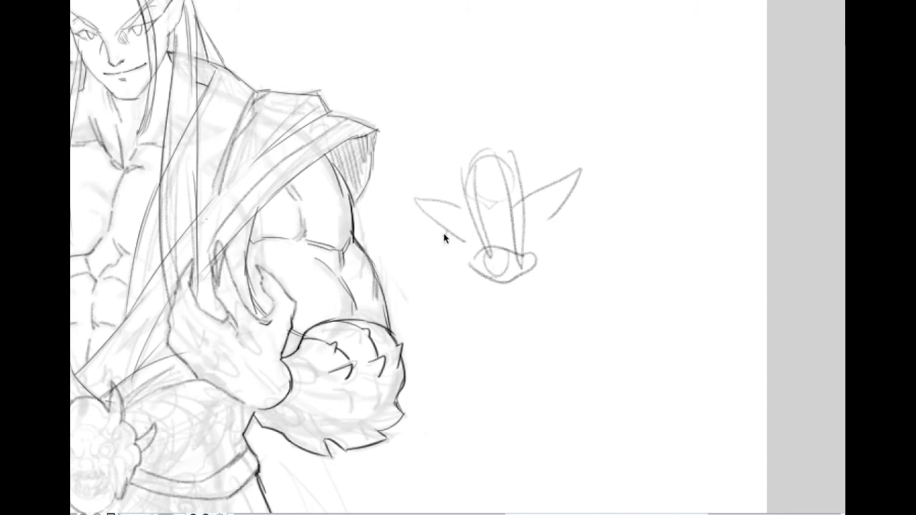
{"action": "mouse_move", "coordinate": [429, 245]}
{"action": "left_mouse_down"}
{"action": "mouse_move", "coordinate": [424, 277]}
{"action": "mouse_move", "coordinate": [431, 262]}
{"action": "mouse_move", "coordinate": [456, 272]}
{"action": "left_mouse_up"}
{"action": "mouse_move", "coordinate": [448, 309]}
{"action": "left_mouse_down"}
{"action": "mouse_move", "coordinate": [460, 283]}
{"action": "mouse_move", "coordinate": [438, 280]}
{"action": "left_mouse_up"}
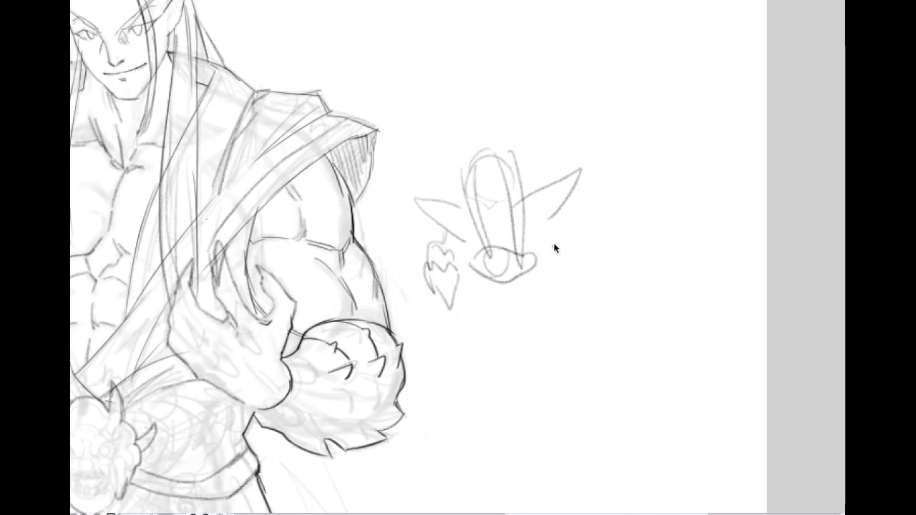
{"action": "mouse_move", "coordinate": [549, 211]}
{"action": "left_mouse_down"}
{"action": "mouse_move", "coordinate": [573, 283]}
{"action": "mouse_move", "coordinate": [560, 256]}
{"action": "left_mouse_up"}
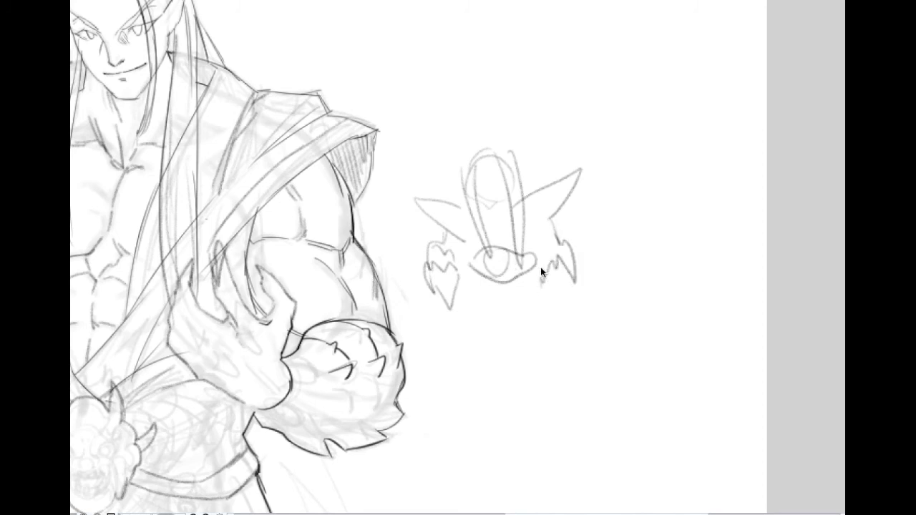
{"action": "key", "text": "ctrl+z"}
{"action": "key", "text": "ctrl+z"}
{"action": "key", "text": "ctrl+z"}
{"action": "key", "text": "ctrl+z"}
{"action": "key", "text": "ctrl+z"}
{"action": "key", "text": "ctrl+z"}
{"action": "key", "text": "ctrl+z"}
{"action": "key", "text": "ctrl+z"}
{"action": "key", "text": "ctrl+z"}
Draw an angular interlocking pattern across the sash between the demon mask and the hip below the bent arm
{"action": "left_click_drag", "start_coordinate": [225, 457], "coordinate": [472, 209]}
{"action": "scroll", "coordinate": [391, 229], "scroll_direction": "up", "scroll_amount": 1}
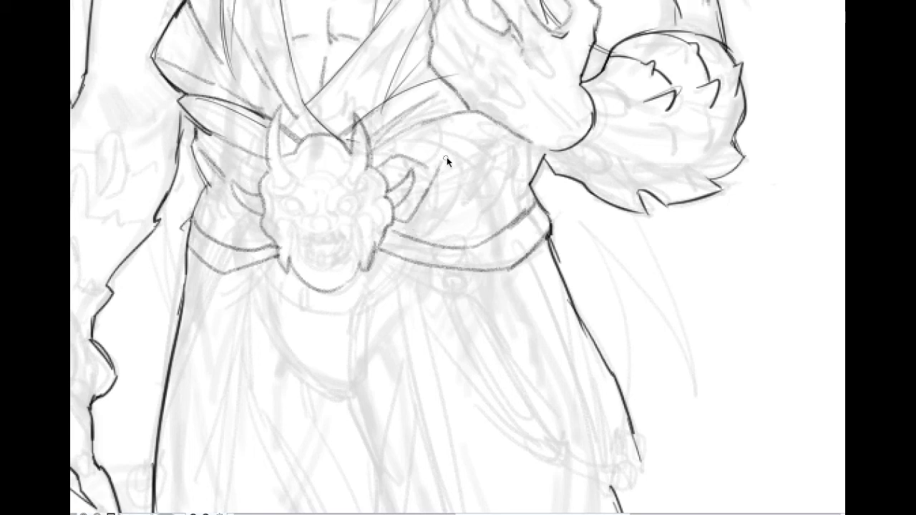
{"action": "left_click_drag", "start_coordinate": [431, 172], "coordinate": [447, 151]}
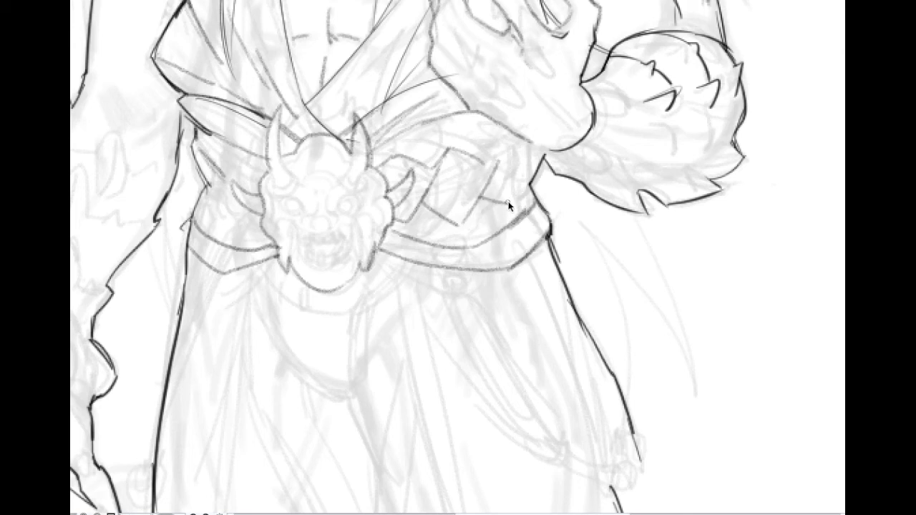
{"action": "left_click_drag", "start_coordinate": [532, 158], "coordinate": [523, 181]}
{"action": "left_click_drag", "start_coordinate": [517, 135], "coordinate": [531, 143]}
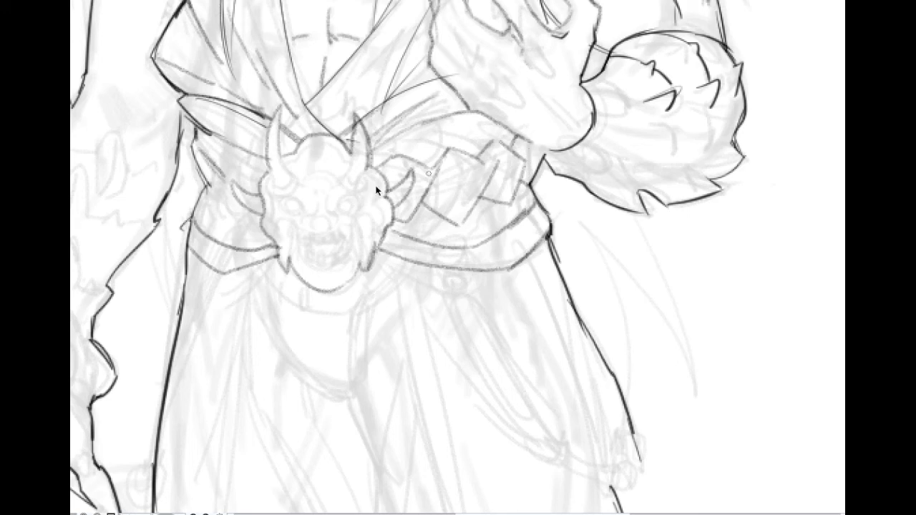
Continue the angular pattern on the sash between the demon mask and the hip beside the lowered arm
{"action": "left_click_drag", "start_coordinate": [214, 216], "coordinate": [208, 203]}
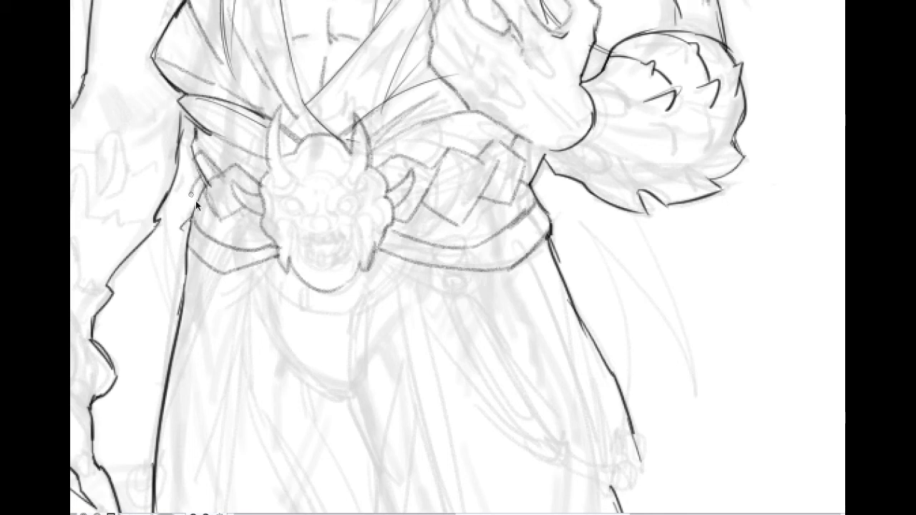
{"action": "left_click_drag", "start_coordinate": [211, 206], "coordinate": [228, 218]}
{"action": "scroll", "coordinate": [271, 172], "scroll_direction": "down", "scroll_amount": 2}
{"action": "left_click_drag", "start_coordinate": [384, 206], "coordinate": [401, 386]}
{"action": "scroll", "coordinate": [405, 323], "scroll_direction": "up", "scroll_amount": 1}
{"action": "left_click_drag", "start_coordinate": [446, 256], "coordinate": [459, 170]}
{"action": "scroll", "coordinate": [460, 171], "scroll_direction": "down", "scroll_amount": 1}
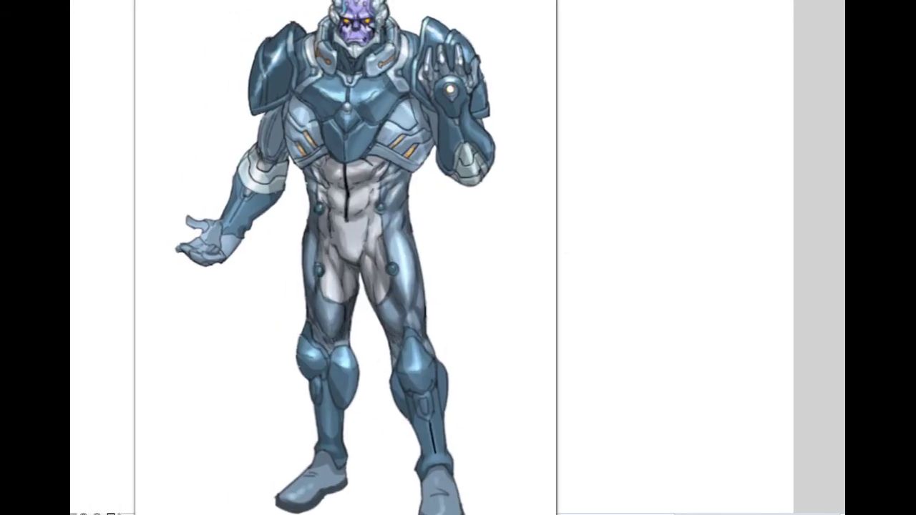
Examine enlarged previews of the blue armored figure and the swordswoman illustrations as reference for costume and line work
{"action": "left_click_drag", "start_coordinate": [556, 514], "coordinate": [799, 514]}
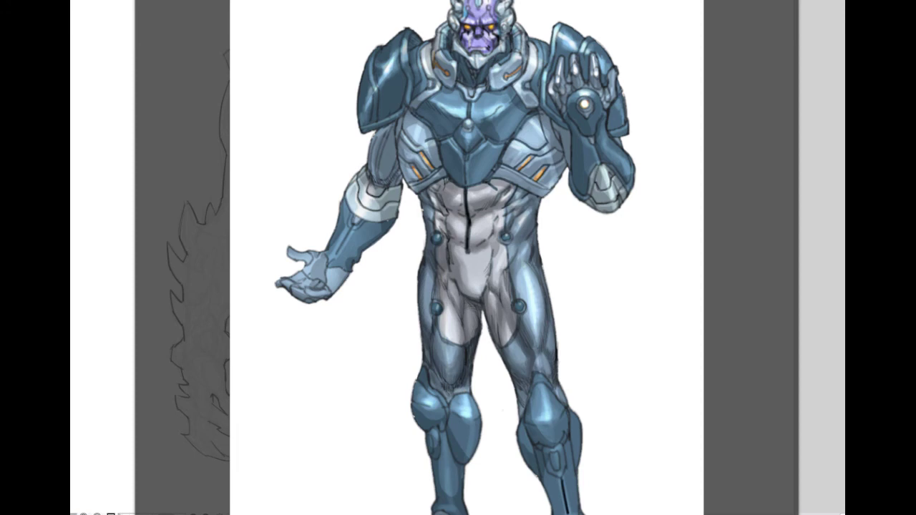
{"action": "key", "text": "Down"}
{"action": "key", "text": "space"}
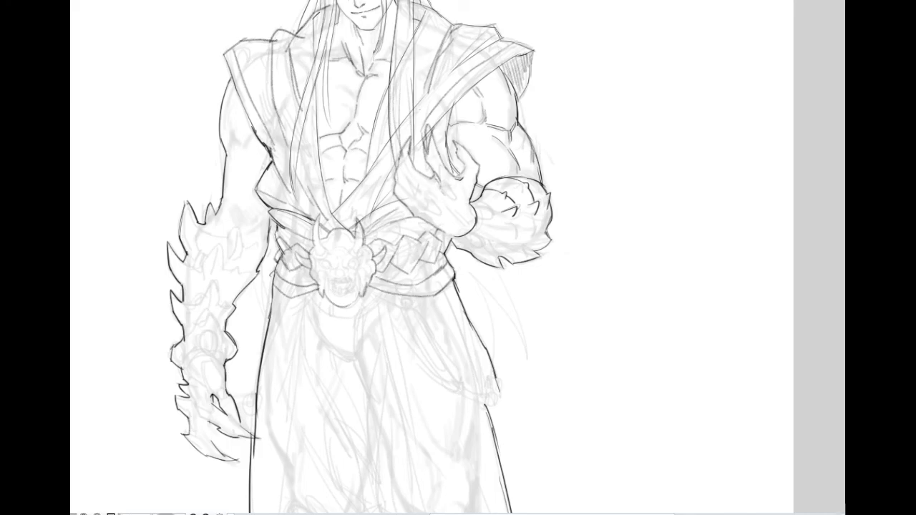
{"action": "key", "text": "space"}
{"action": "key", "text": "space"}
{"action": "key", "text": "space"}
{"action": "left_click_drag", "start_coordinate": [315, 23], "coordinate": [116, 0]}
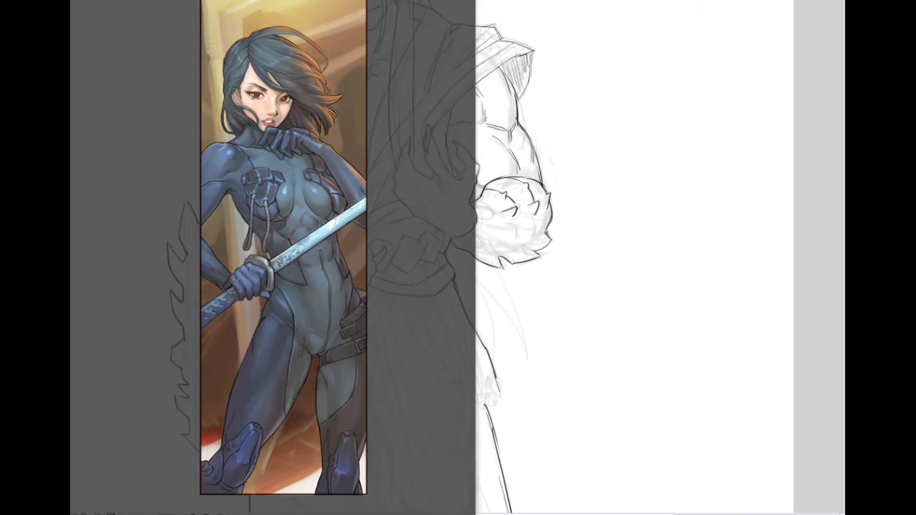
{"action": "left_click_drag", "start_coordinate": [473, 514], "coordinate": [794, 514]}
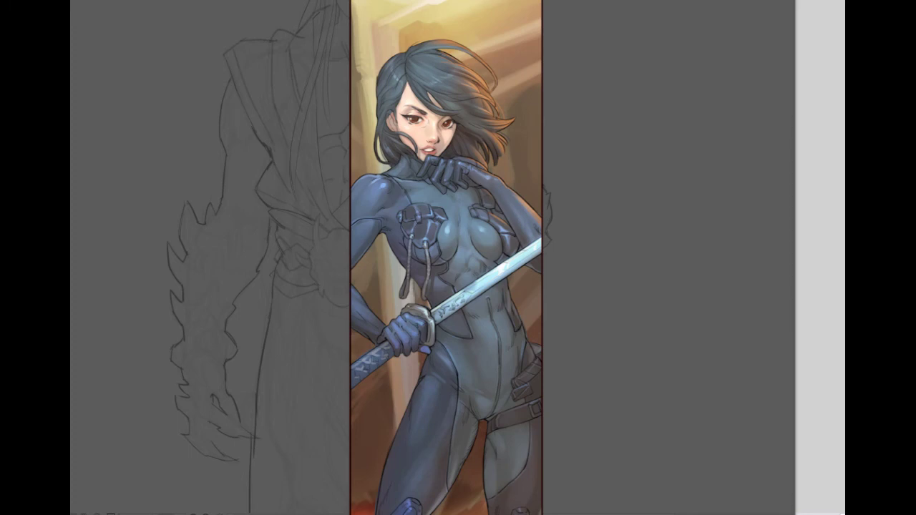
{"action": "key", "text": "space"}
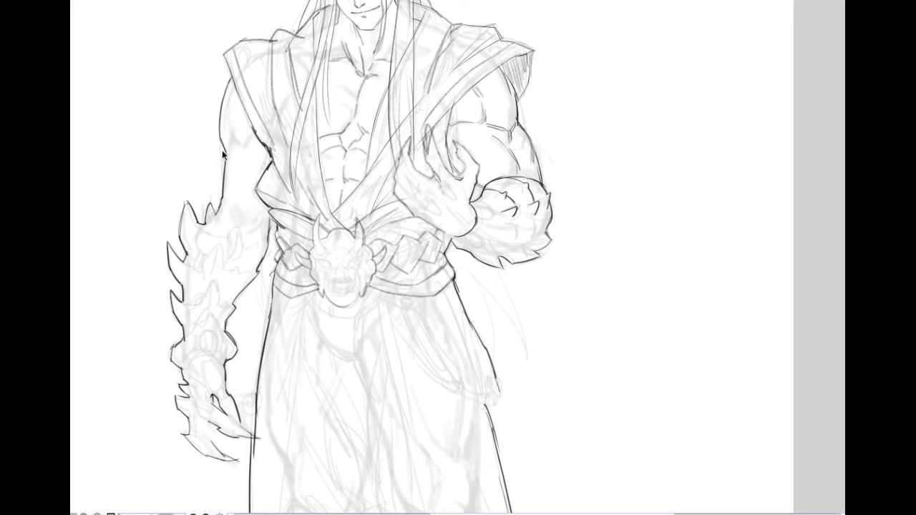
Draw short muscle contour lines inside the lowered arm, at the biceps and above the spiked forearm
{"action": "scroll", "coordinate": [223, 153], "scroll_direction": "up", "scroll_amount": 2}
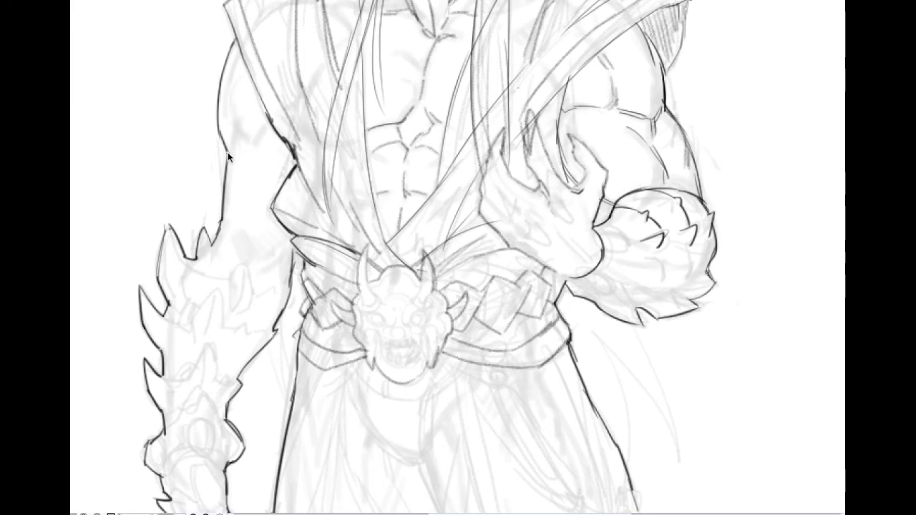
{"action": "left_click_drag", "start_coordinate": [232, 104], "coordinate": [241, 130]}
{"action": "left_click_drag", "start_coordinate": [256, 122], "coordinate": [264, 112]}
{"action": "left_click_drag", "start_coordinate": [233, 185], "coordinate": [233, 235]}
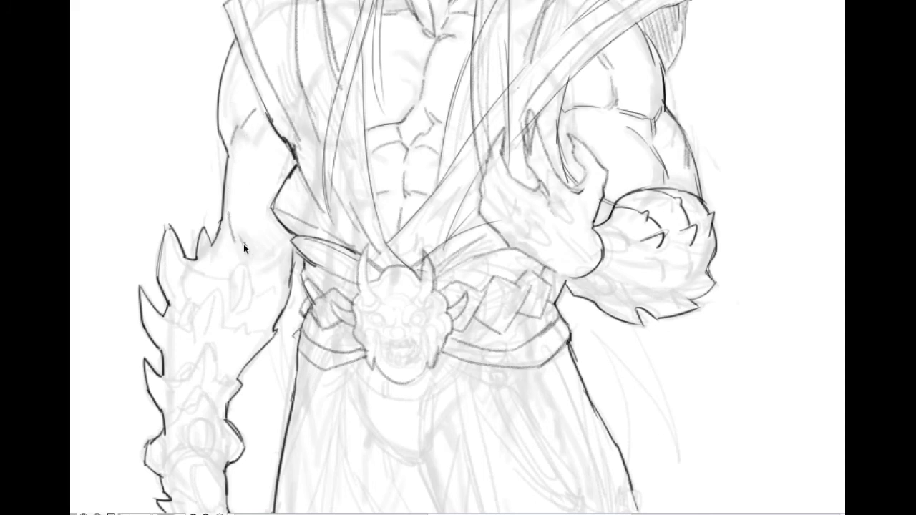
Examine the redrawn figure as a whole, and check the line work of the face and eyes up close
{"action": "scroll", "coordinate": [249, 229], "scroll_direction": "down", "scroll_amount": 1}
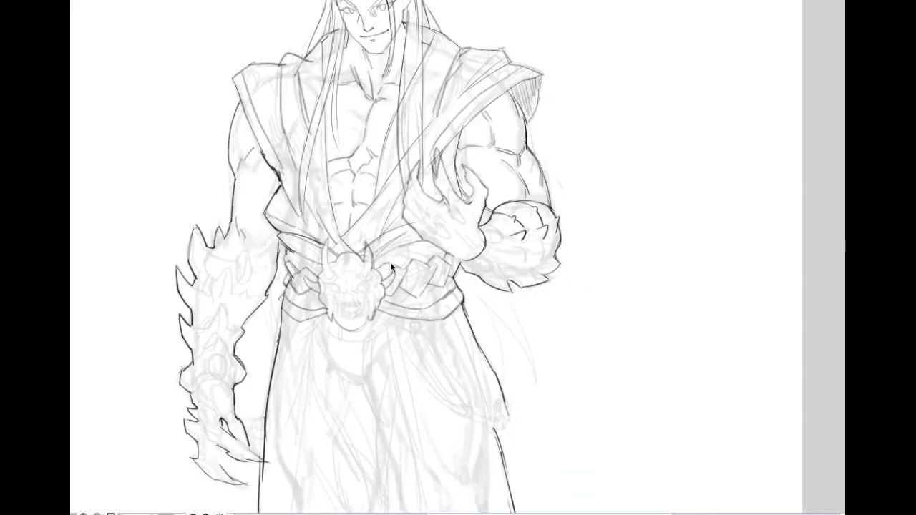
{"action": "left_click_drag", "start_coordinate": [390, 265], "coordinate": [399, 388]}
{"action": "scroll", "coordinate": [396, 373], "scroll_direction": "down", "scroll_amount": 3}
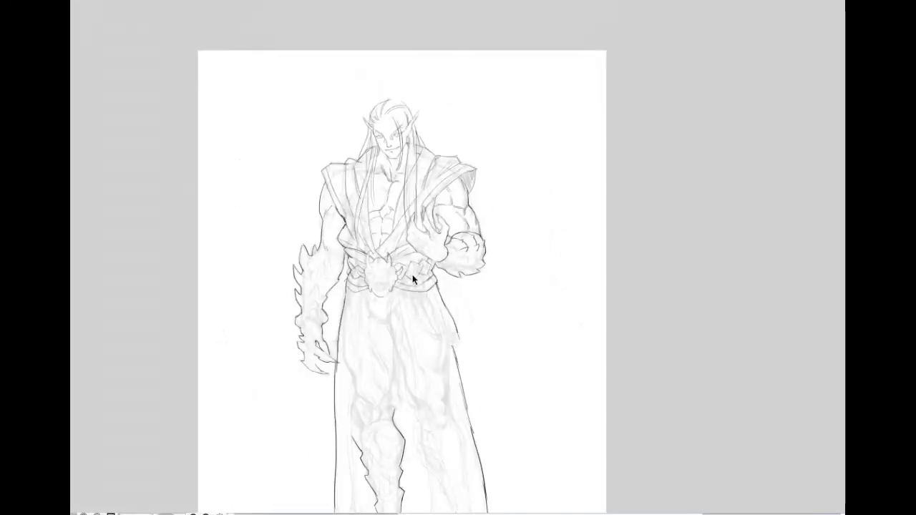
{"action": "scroll", "coordinate": [414, 270], "scroll_direction": "up", "scroll_amount": 4}
{"action": "scroll", "coordinate": [365, 191], "scroll_direction": "up", "scroll_amount": 5}
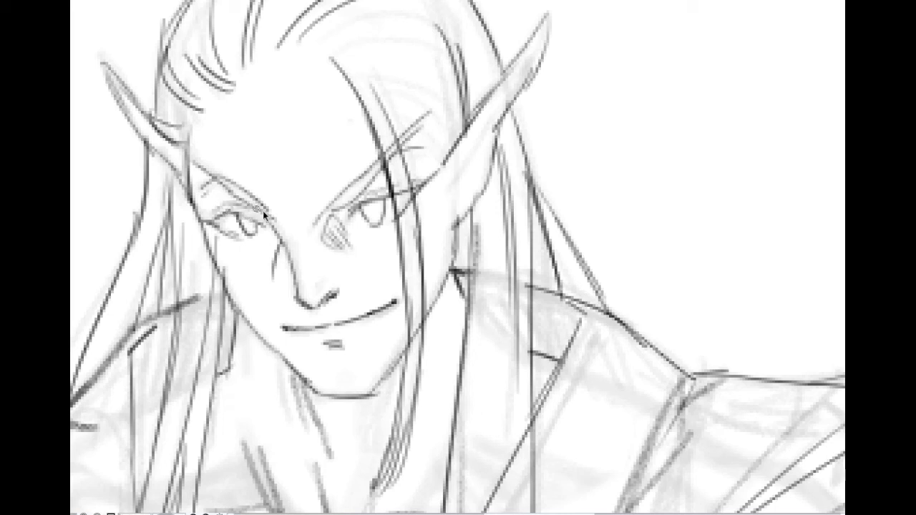
{"action": "scroll", "coordinate": [448, 185], "scroll_direction": "down", "scroll_amount": 3}
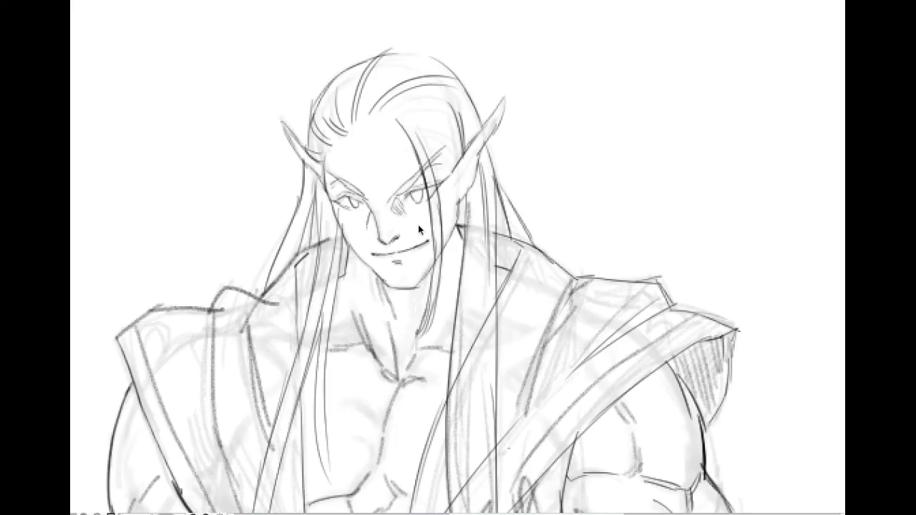
{"action": "scroll", "coordinate": [361, 220], "scroll_direction": "down", "scroll_amount": 2}
{"action": "scroll", "coordinate": [414, 183], "scroll_direction": "up", "scroll_amount": 3}
{"action": "scroll", "coordinate": [417, 187], "scroll_direction": "up", "scroll_amount": 2}
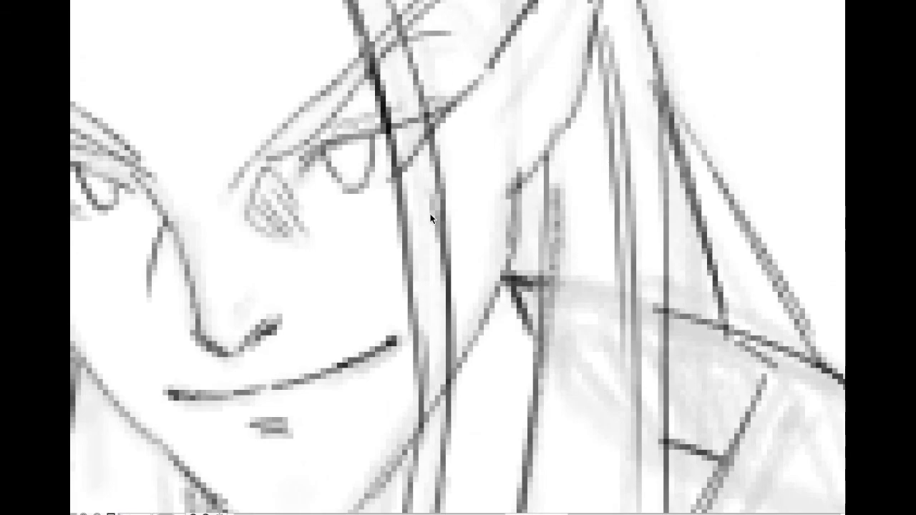
Draw a short contour line at the base of the pointed ear beside the cheek
{"action": "scroll", "coordinate": [504, 120], "scroll_direction": "down", "scroll_amount": 3}
{"action": "scroll", "coordinate": [499, 114], "scroll_direction": "up", "scroll_amount": 2}
{"action": "left_click_drag", "start_coordinate": [499, 115], "coordinate": [503, 139]}
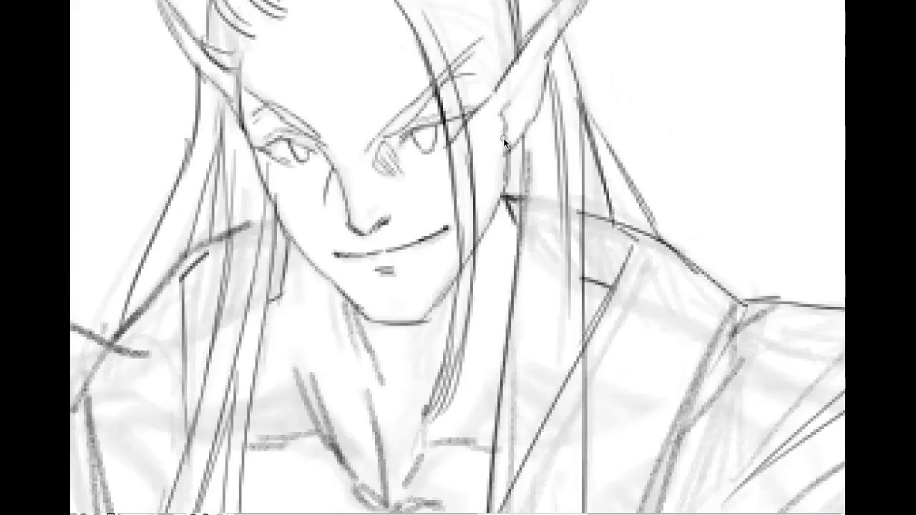
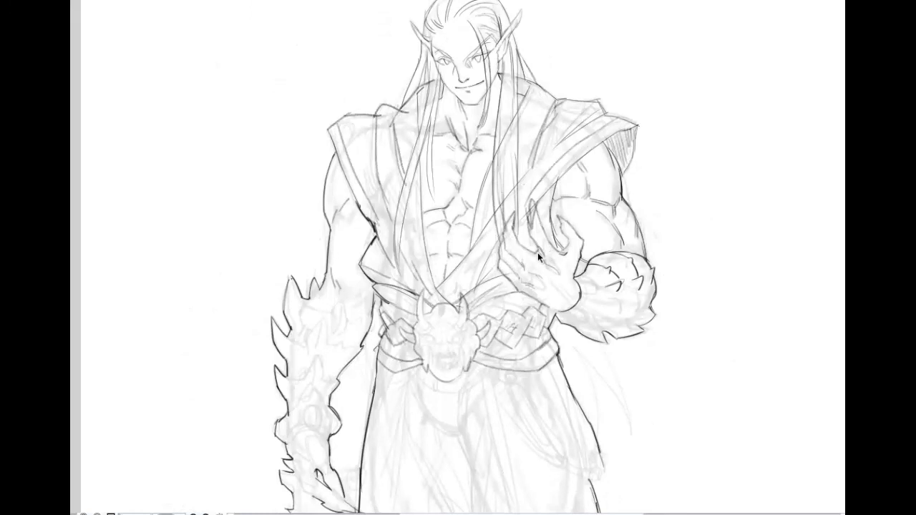
{"action": "scroll", "coordinate": [513, 177], "scroll_direction": "up", "scroll_amount": 3}
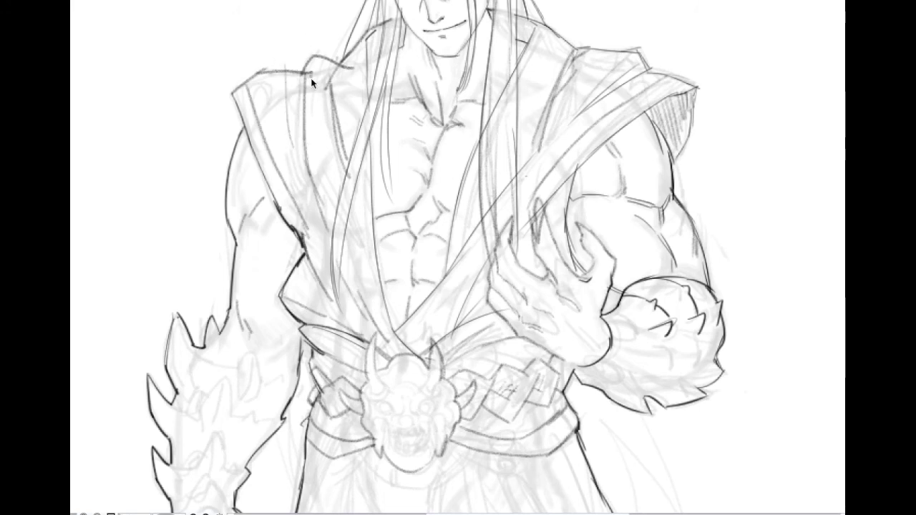
{"action": "left_click_drag", "start_coordinate": [288, 65], "coordinate": [307, 127]}
{"action": "key", "text": "ctrl+z"}
{"action": "left_click_drag", "start_coordinate": [291, 58], "coordinate": [296, 125]}
{"action": "mouse_move", "coordinate": [287, 55]}
{"action": "left_mouse_down"}
{"action": "mouse_move", "coordinate": [340, 66]}
{"action": "mouse_move", "coordinate": [292, 54]}
{"action": "mouse_move", "coordinate": [297, 126]}
{"action": "left_mouse_up"}
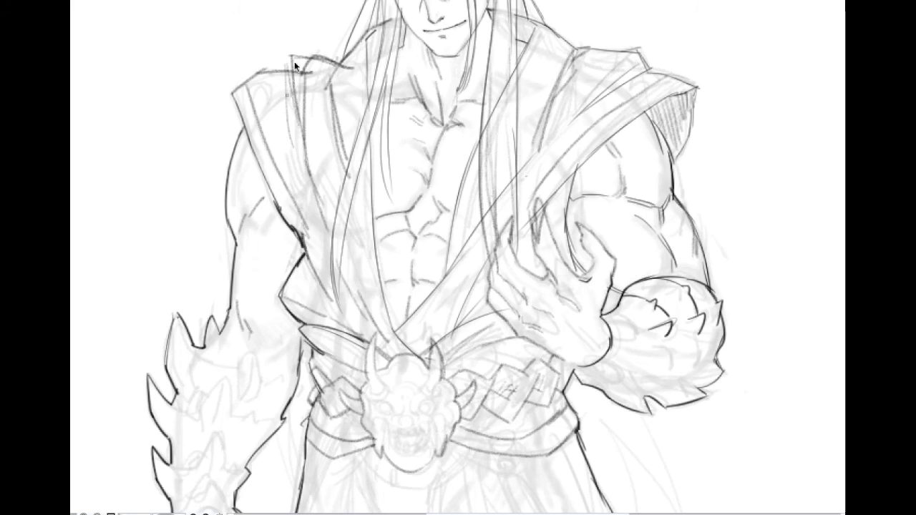
{"action": "key", "text": "ctrl+z"}
{"action": "key", "text": "ctrl+z"}
{"action": "key", "text": "ctrl+z"}
{"action": "key", "text": "ctrl+z"}
{"action": "key", "text": "ctrl+z"}
{"action": "key", "text": "ctrl+z"}
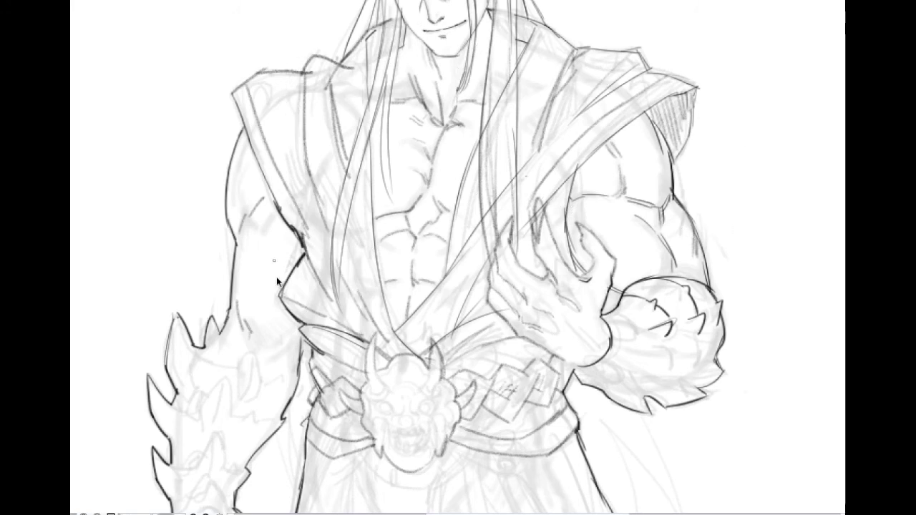
{"action": "key", "text": "ctrl+z"}
Draw the curved upper rim of the spiked gauntlet just below the elbow of the lowered arm
{"action": "left_click_drag", "start_coordinate": [333, 254], "coordinate": [415, 100]}
{"action": "scroll", "coordinate": [318, 254], "scroll_direction": "up", "scroll_amount": 1}
{"action": "mouse_move", "coordinate": [261, 171]}
{"action": "left_mouse_down"}
{"action": "mouse_move", "coordinate": [266, 229]}
{"action": "mouse_move", "coordinate": [316, 251]}
{"action": "left_mouse_up"}
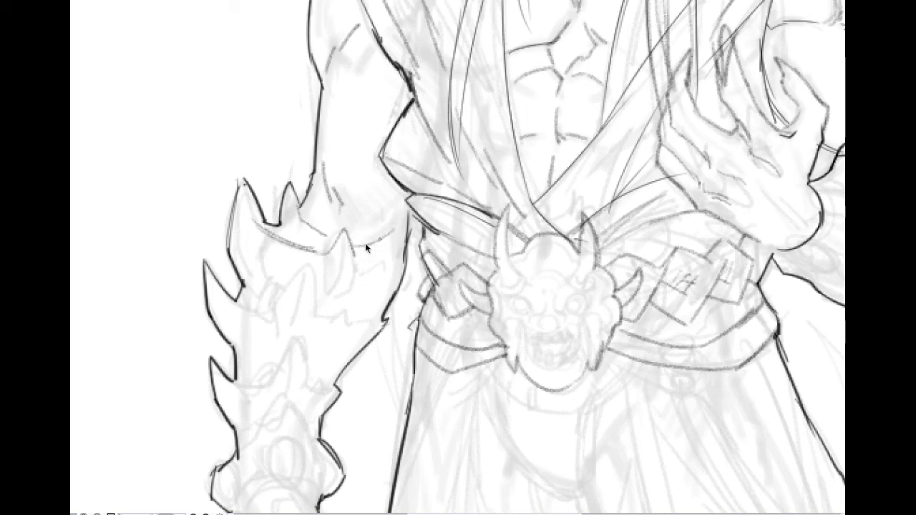
{"action": "left_click_drag", "start_coordinate": [354, 251], "coordinate": [394, 252]}
{"action": "scroll", "coordinate": [359, 245], "scroll_direction": "up", "scroll_amount": 2}
{"action": "mouse_move", "coordinate": [371, 246]}
{"action": "left_mouse_down"}
{"action": "mouse_move", "coordinate": [415, 185]}
{"action": "mouse_move", "coordinate": [565, 52]}
{"action": "left_mouse_up"}
{"action": "left_click_drag", "start_coordinate": [294, 153], "coordinate": [347, 179]}
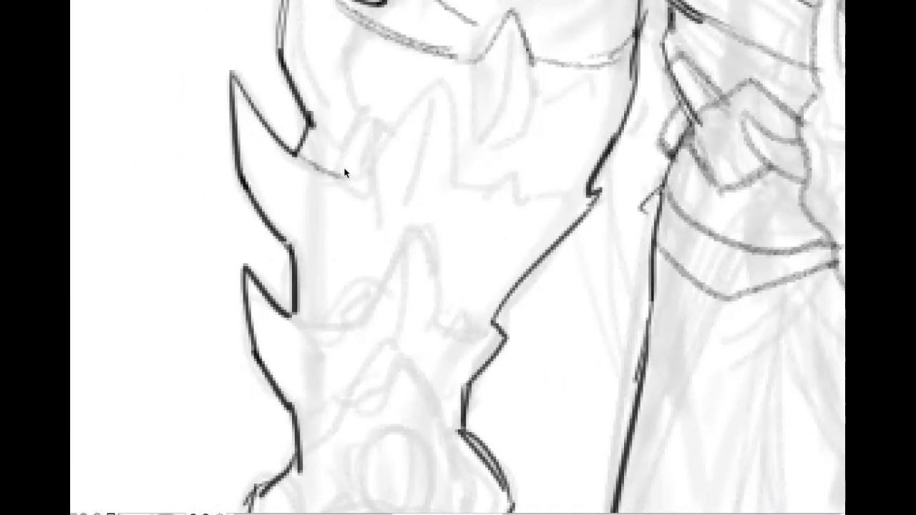
{"action": "scroll", "coordinate": [344, 173], "scroll_direction": "down", "scroll_amount": 2}
{"action": "key", "text": "ctrl+z"}
{"action": "mouse_move", "coordinate": [364, 166]}
{"action": "left_mouse_down"}
{"action": "mouse_move", "coordinate": [385, 170]}
{"action": "mouse_move", "coordinate": [380, 139]}
{"action": "left_mouse_up"}
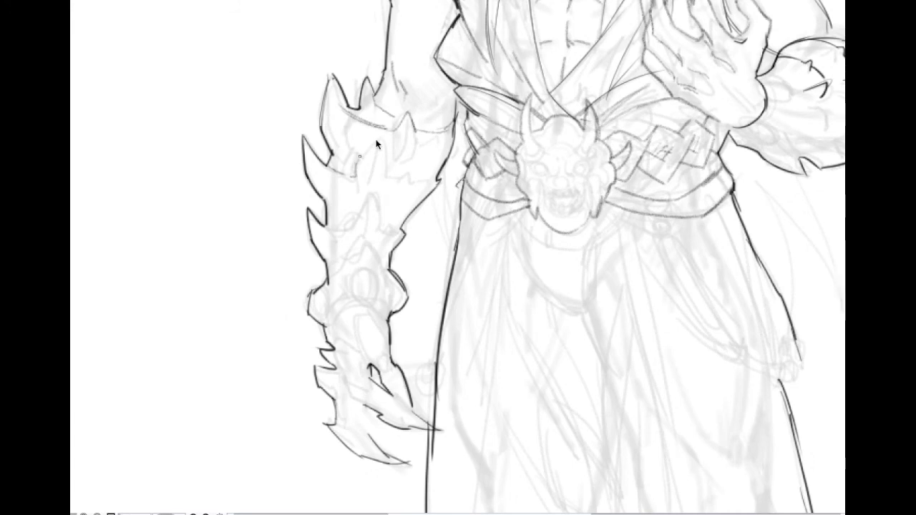
{"action": "left_click_drag", "start_coordinate": [355, 227], "coordinate": [353, 194]}
{"action": "key", "text": "ctrl+z"}
{"action": "key", "text": "ctrl+z"}
Outline the rims of the gauntlet's forearm plates with their central spikes, down to the peaked edge above the wrist
{"action": "scroll", "coordinate": [366, 209], "scroll_direction": "up", "scroll_amount": 1}
{"action": "left_click_drag", "start_coordinate": [366, 208], "coordinate": [362, 220]}
{"action": "left_click_drag", "start_coordinate": [308, 246], "coordinate": [342, 246]}
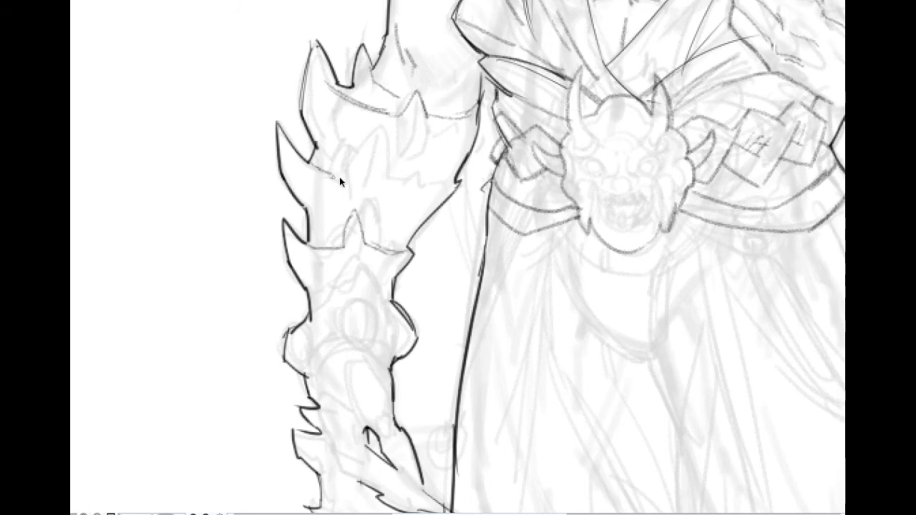
{"action": "left_click_drag", "start_coordinate": [362, 131], "coordinate": [370, 169]}
{"action": "mouse_move", "coordinate": [362, 130]}
{"action": "left_mouse_down"}
{"action": "mouse_move", "coordinate": [371, 169]}
{"action": "mouse_move", "coordinate": [395, 185]}
{"action": "mouse_move", "coordinate": [407, 180]}
{"action": "mouse_move", "coordinate": [397, 177]}
{"action": "mouse_move", "coordinate": [388, 181]}
{"action": "mouse_move", "coordinate": [448, 181]}
{"action": "left_mouse_up"}
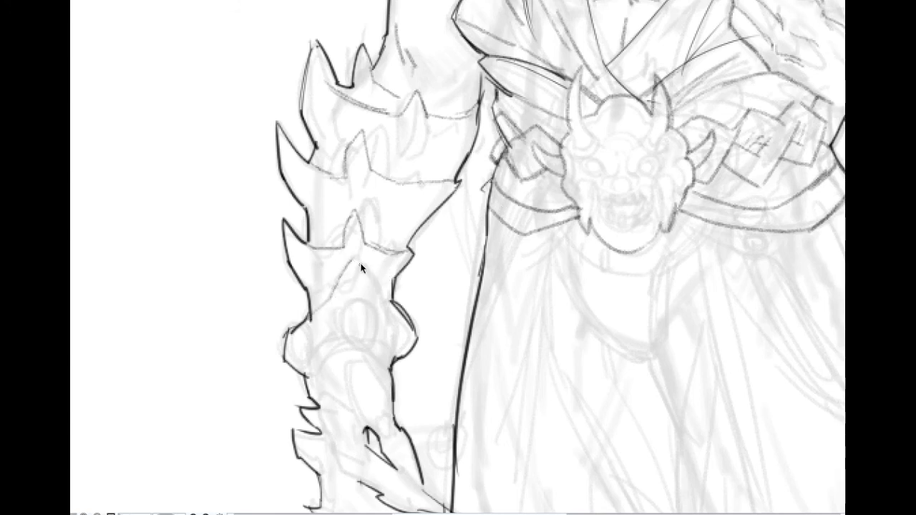
{"action": "left_click_drag", "start_coordinate": [361, 261], "coordinate": [390, 297]}
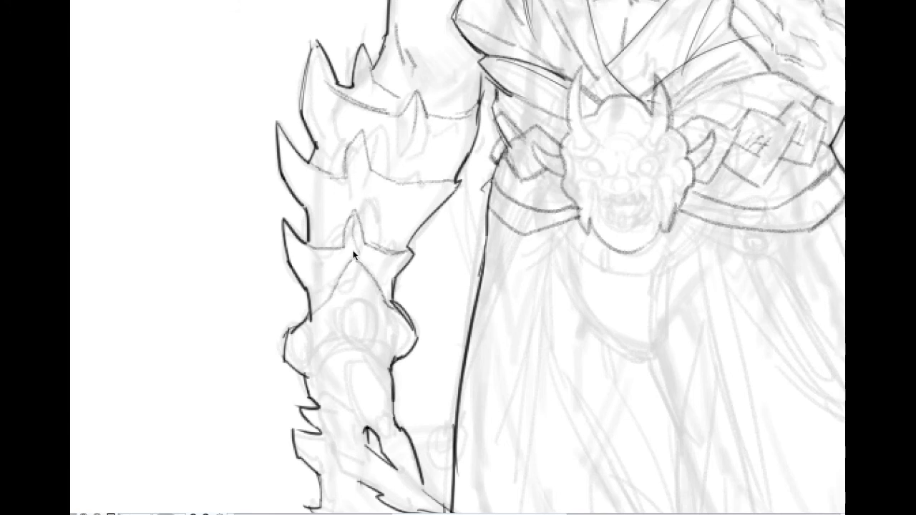
Add inner facet lines to the spikes along the gauntlet's outer edge and upper rim
{"action": "mouse_move", "coordinate": [285, 222]}
{"action": "left_mouse_down"}
{"action": "mouse_move", "coordinate": [298, 262]}
{"action": "mouse_move", "coordinate": [317, 279]}
{"action": "mouse_move", "coordinate": [309, 248]}
{"action": "left_mouse_up"}
{"action": "left_click_drag", "start_coordinate": [279, 125], "coordinate": [320, 197]}
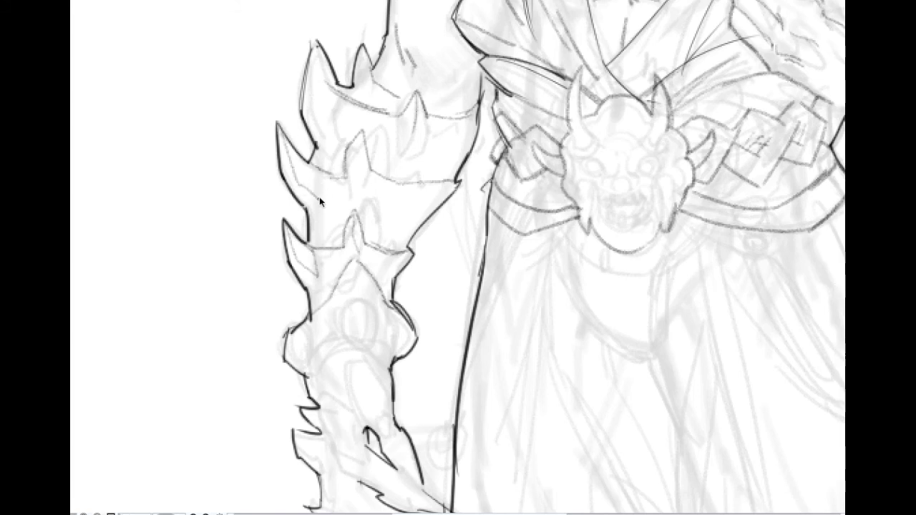
{"action": "mouse_move", "coordinate": [320, 63]}
{"action": "left_mouse_down"}
{"action": "mouse_move", "coordinate": [320, 117]}
{"action": "mouse_move", "coordinate": [336, 133]}
{"action": "left_mouse_up"}
{"action": "left_click_drag", "start_coordinate": [362, 49], "coordinate": [362, 86]}
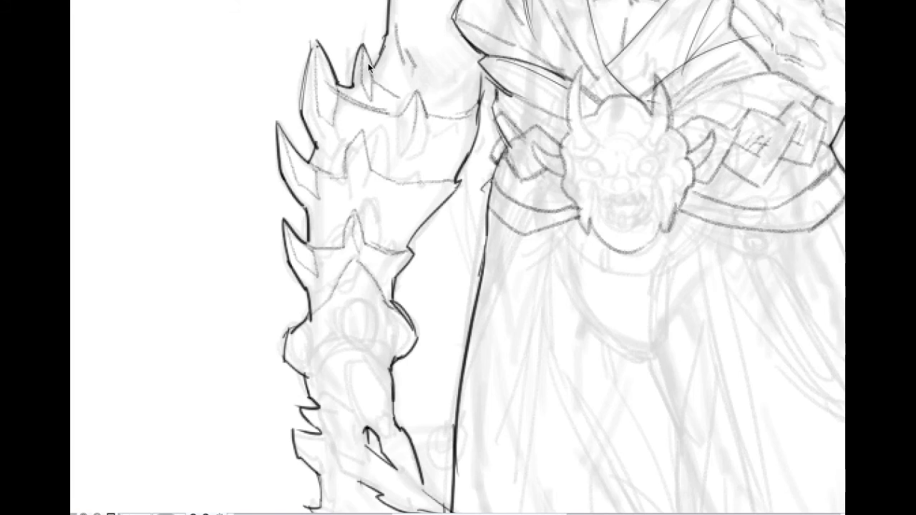
Refine the gauntlet's peaked wrist plate and draw its oval studs and curved lower rim
{"action": "scroll", "coordinate": [370, 95], "scroll_direction": "down", "scroll_amount": 1}
{"action": "left_click_drag", "start_coordinate": [375, 252], "coordinate": [344, 193]}
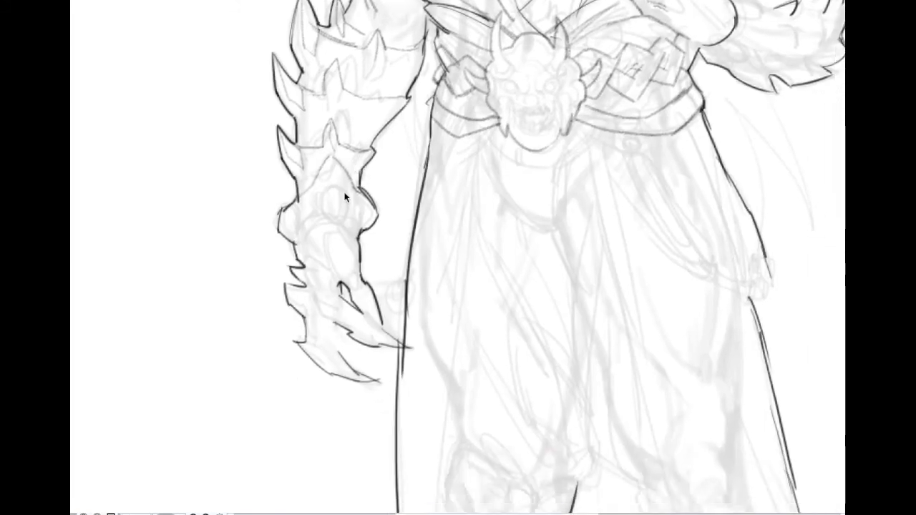
{"action": "scroll", "coordinate": [345, 197], "scroll_direction": "up", "scroll_amount": 1}
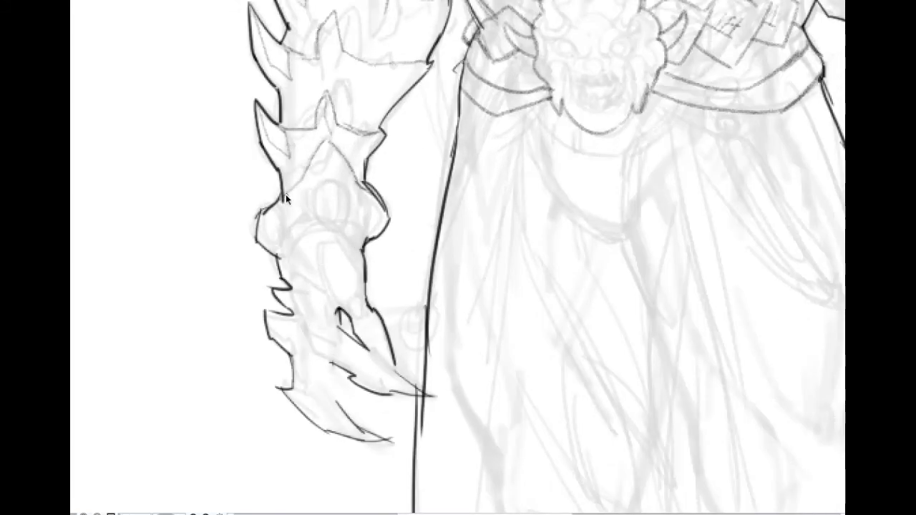
{"action": "left_click_drag", "start_coordinate": [307, 174], "coordinate": [326, 143]}
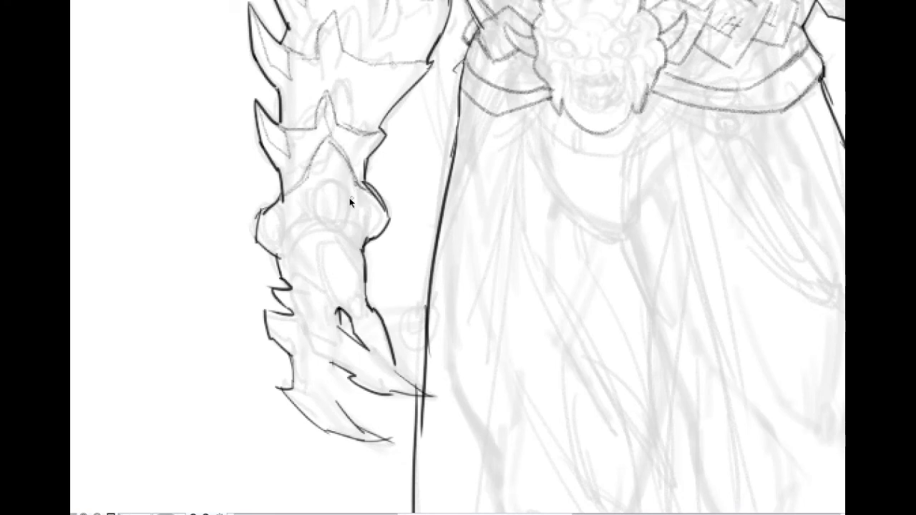
{"action": "mouse_move", "coordinate": [318, 185]}
{"action": "left_mouse_down"}
{"action": "mouse_move", "coordinate": [345, 225]}
{"action": "mouse_move", "coordinate": [316, 189]}
{"action": "left_mouse_up"}
{"action": "key", "text": "ctrl+z"}
{"action": "key", "text": "ctrl+z"}
{"action": "mouse_move", "coordinate": [266, 213]}
{"action": "left_mouse_down"}
{"action": "mouse_move", "coordinate": [279, 230]}
{"action": "mouse_move", "coordinate": [265, 252]}
{"action": "left_mouse_up"}
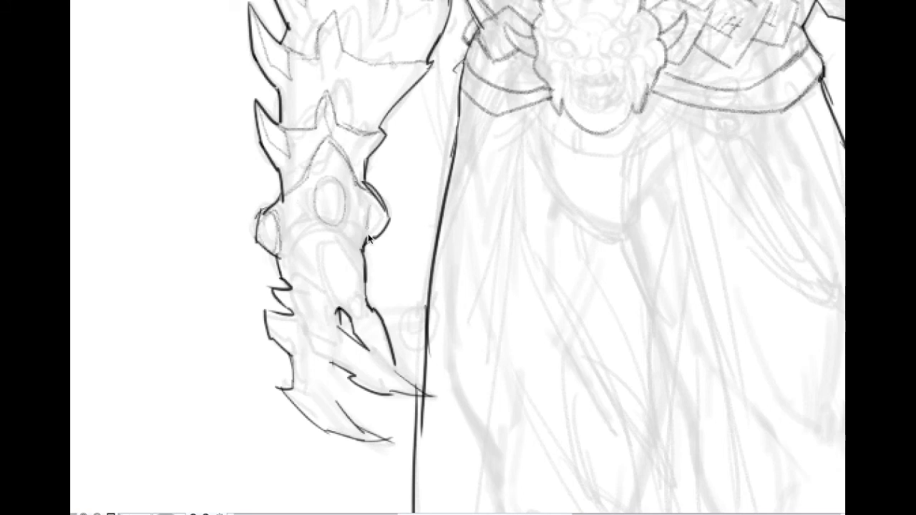
{"action": "left_click_drag", "start_coordinate": [366, 239], "coordinate": [385, 221]}
{"action": "left_click_drag", "start_coordinate": [314, 227], "coordinate": [343, 228]}
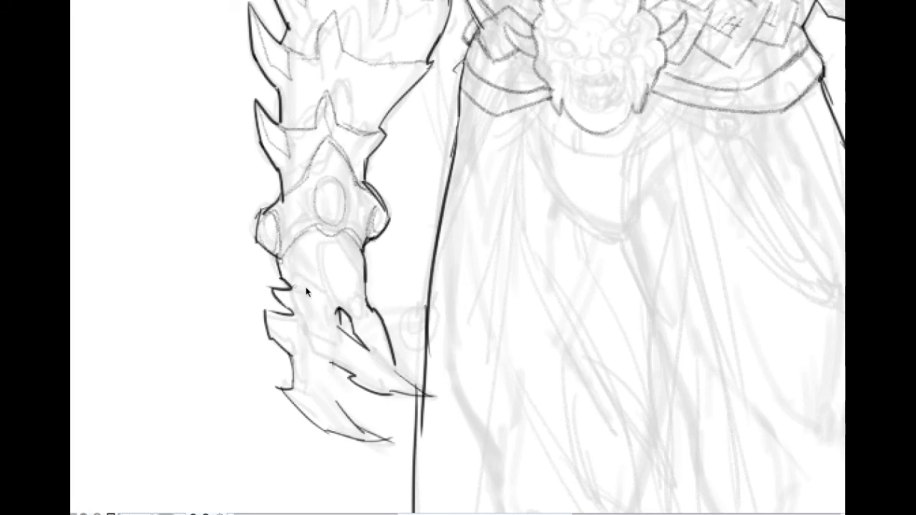
Draw the overlapping armor plates across the back of the gauntlet hand and the thumb
{"action": "mouse_move", "coordinate": [331, 299]}
{"action": "left_mouse_down"}
{"action": "mouse_move", "coordinate": [331, 244]}
{"action": "mouse_move", "coordinate": [364, 269]}
{"action": "mouse_move", "coordinate": [327, 250]}
{"action": "mouse_move", "coordinate": [353, 289]}
{"action": "mouse_move", "coordinate": [337, 297]}
{"action": "mouse_move", "coordinate": [344, 268]}
{"action": "mouse_move", "coordinate": [367, 301]}
{"action": "left_mouse_up"}
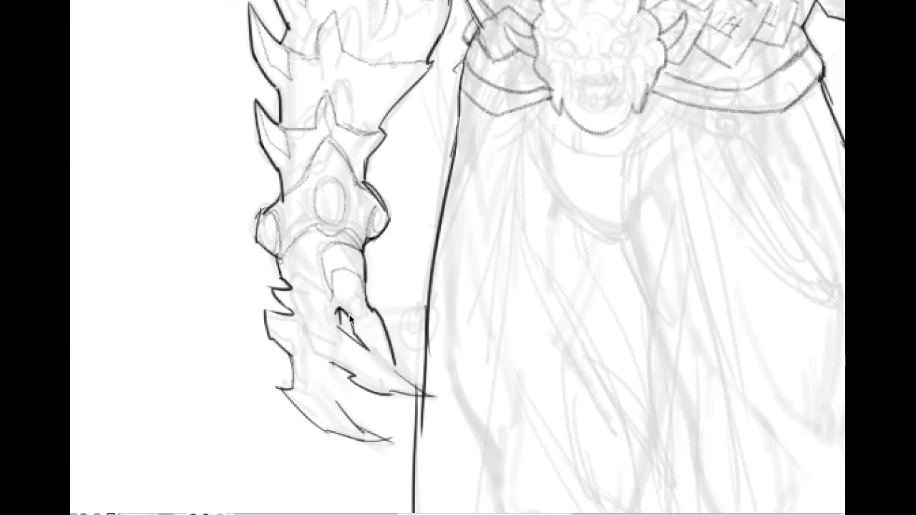
{"action": "mouse_move", "coordinate": [352, 315]}
{"action": "left_mouse_down"}
{"action": "mouse_move", "coordinate": [373, 328]}
{"action": "mouse_move", "coordinate": [370, 312]}
{"action": "left_mouse_up"}
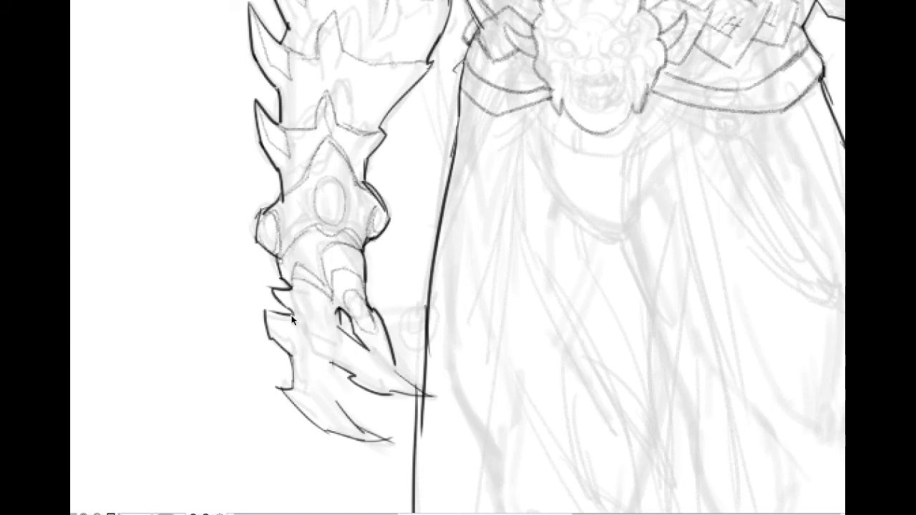
Add side edges to the central spikes on the gauntlet's middle and lower forearm plates
{"action": "scroll", "coordinate": [304, 294], "scroll_direction": "down", "scroll_amount": 2}
{"action": "scroll", "coordinate": [300, 270], "scroll_direction": "up", "scroll_amount": 2}
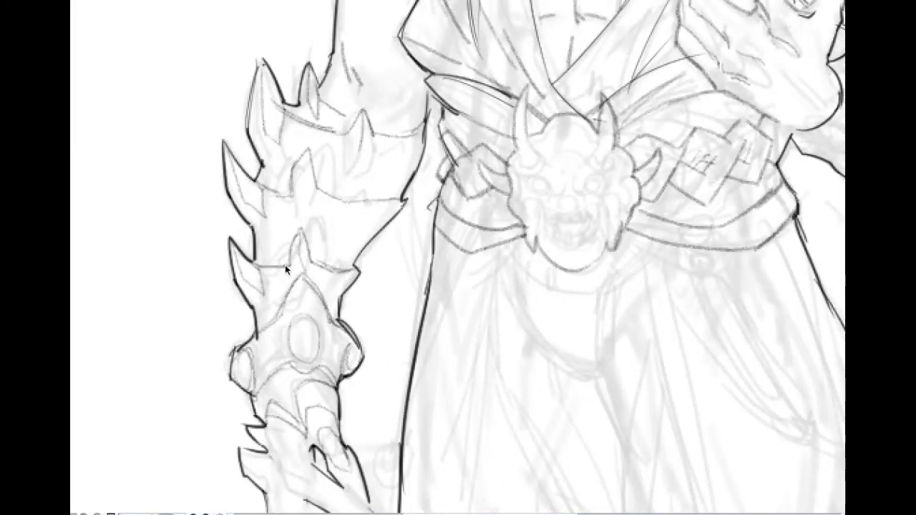
{"action": "left_click_drag", "start_coordinate": [267, 188], "coordinate": [289, 188]}
{"action": "mouse_move", "coordinate": [293, 157]}
{"action": "left_mouse_down"}
{"action": "mouse_move", "coordinate": [307, 149]}
{"action": "mouse_move", "coordinate": [332, 197]}
{"action": "left_mouse_up"}
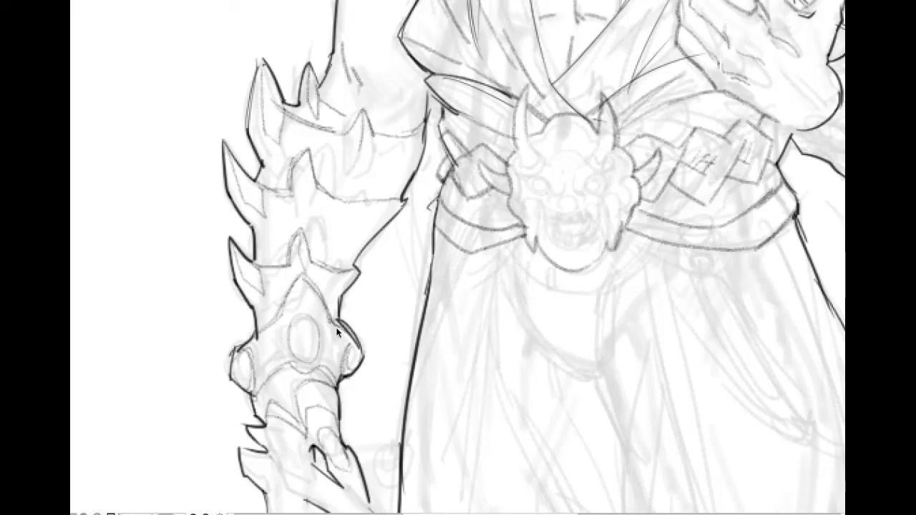
Draw curved ridge lines linking the gauntlet's forearm plates along the side facing the body
{"action": "scroll", "coordinate": [348, 245], "scroll_direction": "up", "scroll_amount": 2}
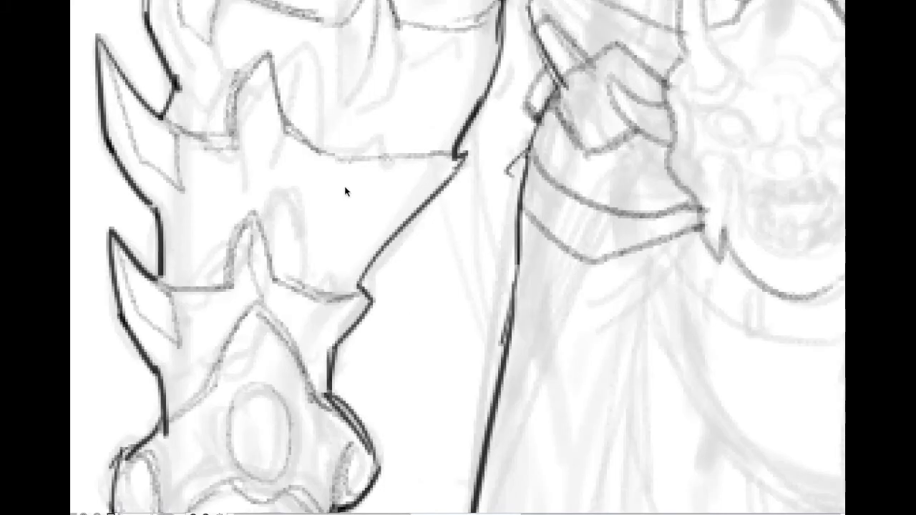
{"action": "scroll", "coordinate": [348, 184], "scroll_direction": "down", "scroll_amount": 2}
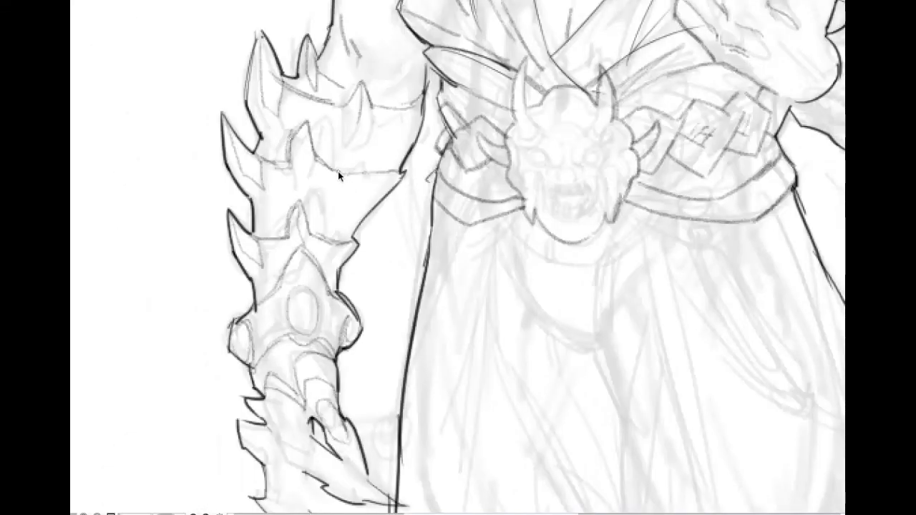
{"action": "left_click_drag", "start_coordinate": [338, 171], "coordinate": [344, 201]}
{"action": "key", "text": "ctrl+z"}
{"action": "left_click_drag", "start_coordinate": [320, 237], "coordinate": [338, 277]}
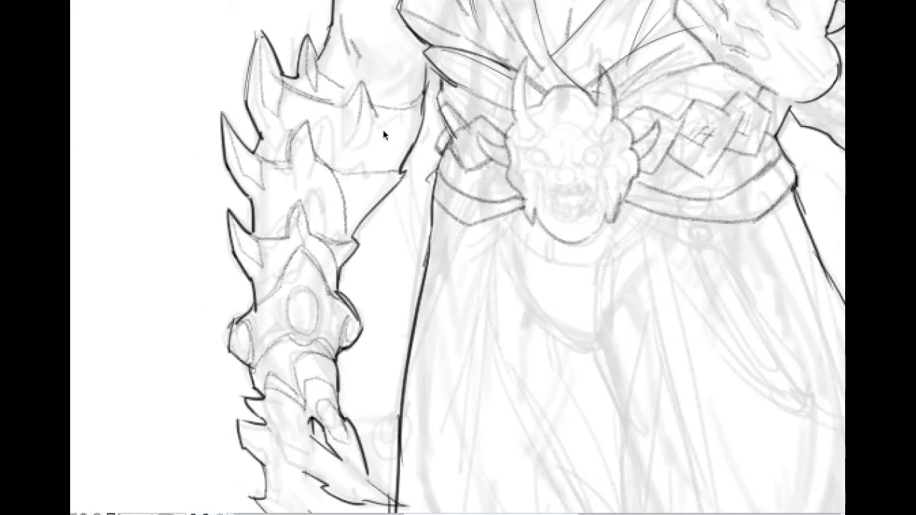
{"action": "left_click_drag", "start_coordinate": [371, 113], "coordinate": [382, 151]}
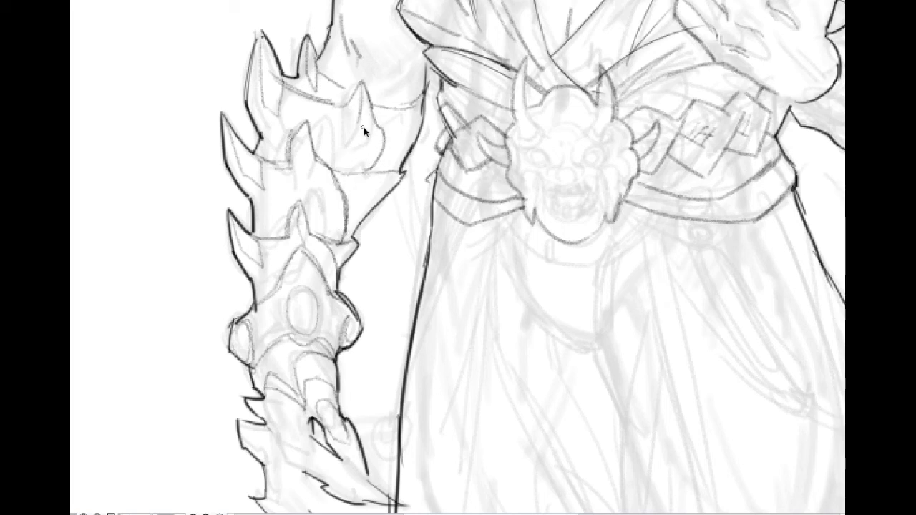
{"action": "left_click_drag", "start_coordinate": [377, 139], "coordinate": [380, 153]}
Draw oval insets on the gauntlet's upper and middle forearm plates
{"action": "scroll", "coordinate": [347, 143], "scroll_direction": "down", "scroll_amount": 2}
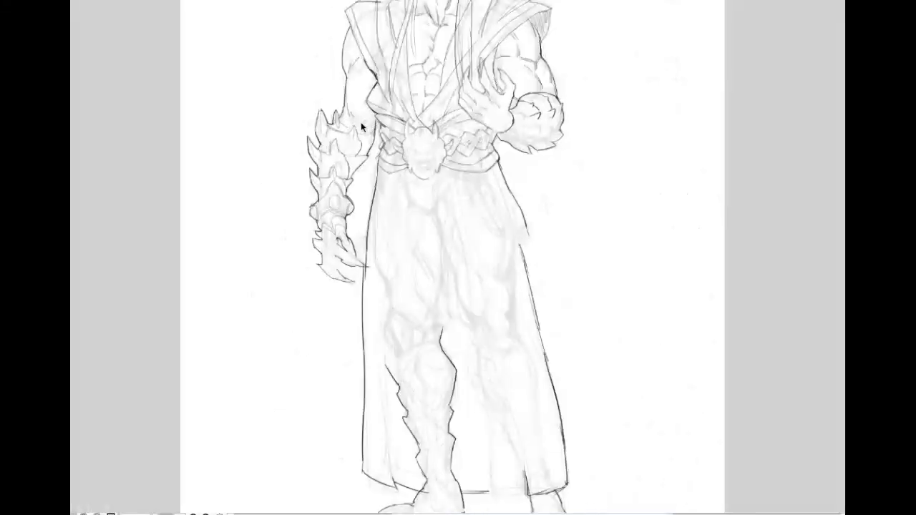
{"action": "scroll", "coordinate": [362, 127], "scroll_direction": "up", "scroll_amount": 3}
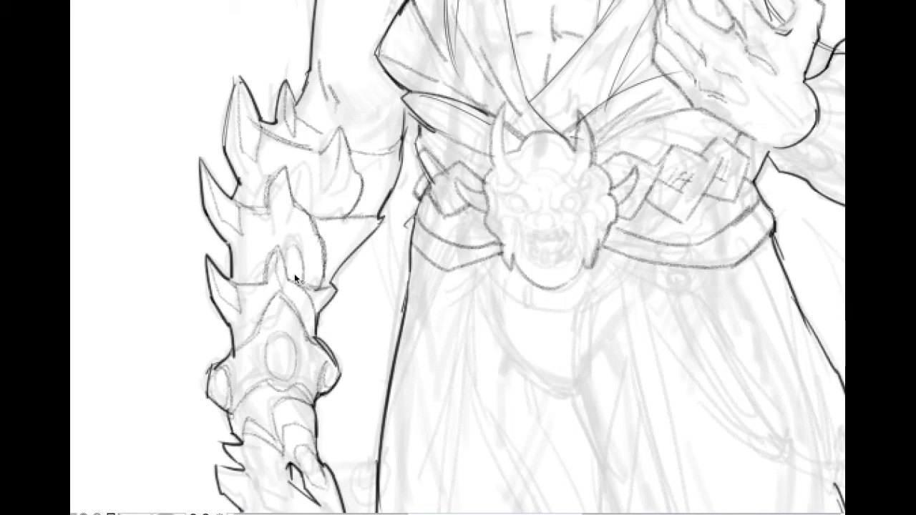
{"action": "mouse_move", "coordinate": [295, 236]}
{"action": "left_mouse_down"}
{"action": "mouse_move", "coordinate": [301, 284]}
{"action": "mouse_move", "coordinate": [272, 319]}
{"action": "mouse_move", "coordinate": [291, 259]}
{"action": "mouse_move", "coordinate": [293, 238]}
{"action": "left_mouse_up"}
{"action": "left_click_drag", "start_coordinate": [326, 168], "coordinate": [325, 201]}
{"action": "left_click_drag", "start_coordinate": [328, 169], "coordinate": [338, 208]}
Draw the clawed fingers of the gauntlet hand with their separating lines and plate details
{"action": "scroll", "coordinate": [327, 159], "scroll_direction": "down", "scroll_amount": 2}
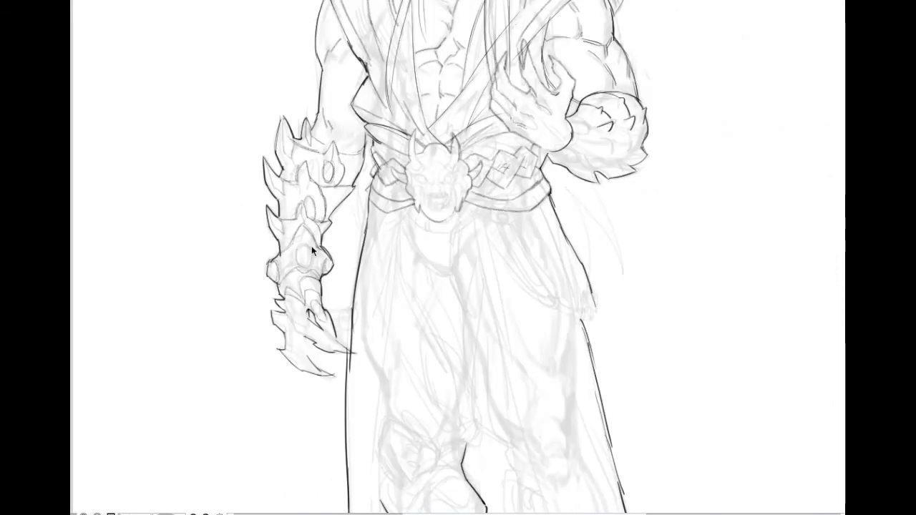
{"action": "scroll", "coordinate": [310, 251], "scroll_direction": "up", "scroll_amount": 2}
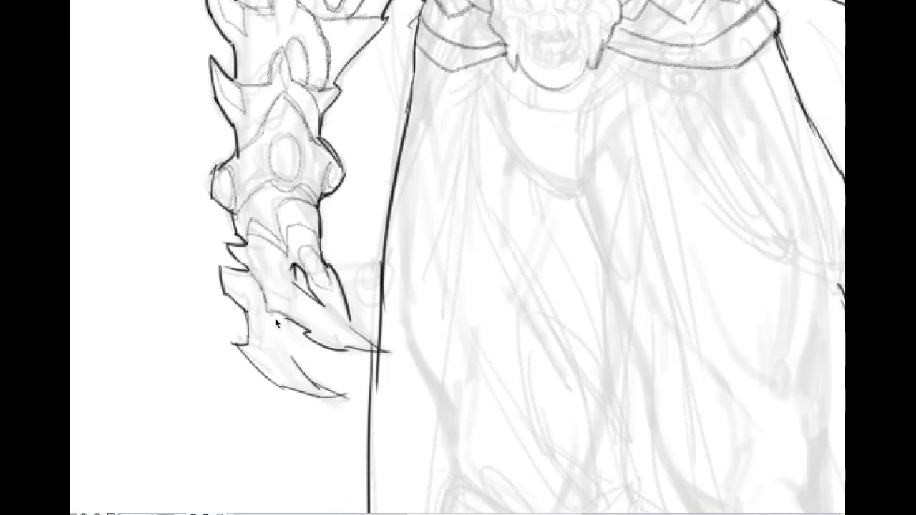
{"action": "left_click_drag", "start_coordinate": [277, 318], "coordinate": [277, 343]}
{"action": "mouse_move", "coordinate": [298, 328]}
{"action": "left_mouse_down"}
{"action": "mouse_move", "coordinate": [306, 354]}
{"action": "mouse_move", "coordinate": [333, 375]}
{"action": "mouse_move", "coordinate": [317, 366]}
{"action": "mouse_move", "coordinate": [344, 377]}
{"action": "left_mouse_up"}
{"action": "left_click_drag", "start_coordinate": [256, 319], "coordinate": [249, 344]}
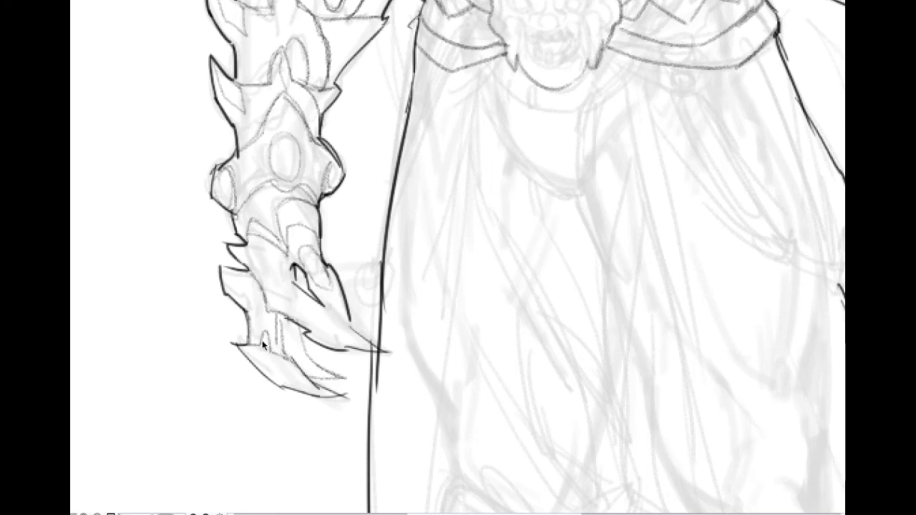
{"action": "left_click_drag", "start_coordinate": [261, 335], "coordinate": [274, 352]}
{"action": "left_click_drag", "start_coordinate": [276, 312], "coordinate": [277, 351]}
{"action": "left_click_drag", "start_coordinate": [279, 260], "coordinate": [288, 299]}
Hide the rough sketch beneath the line art
{"action": "scroll", "coordinate": [289, 287], "scroll_direction": "down", "scroll_amount": 2}
{"action": "left_click_drag", "start_coordinate": [438, 152], "coordinate": [202, 233]}
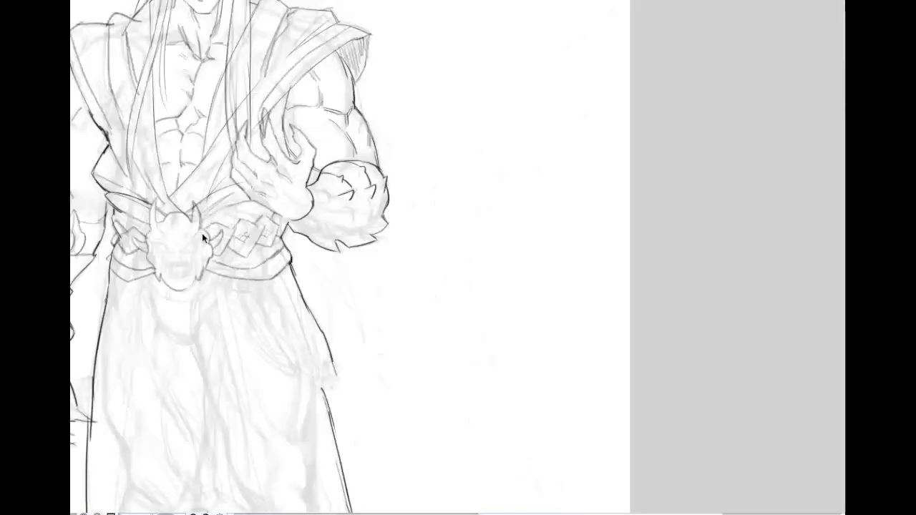
{"action": "scroll", "coordinate": [204, 231], "scroll_direction": "down", "scroll_amount": 1}
{"action": "left_click_drag", "start_coordinate": [355, 221], "coordinate": [401, 191]}
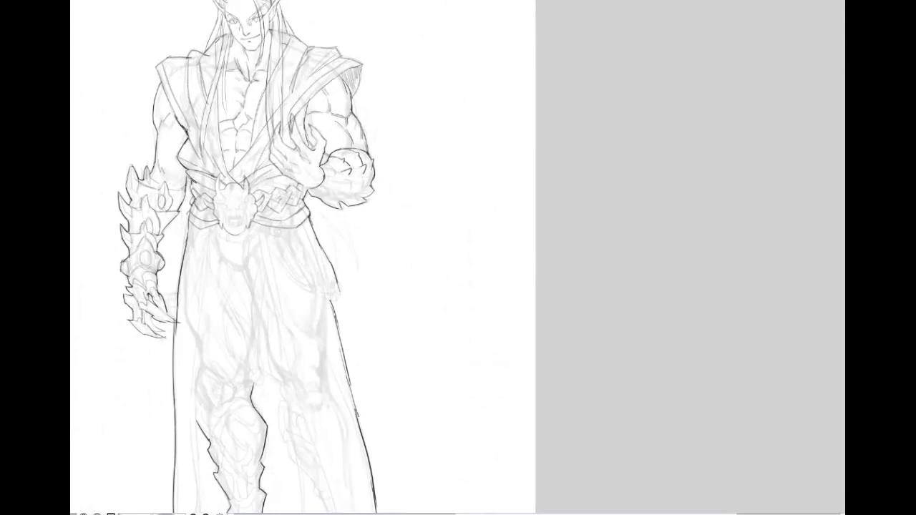
{"action": "left_click", "coordinate": [847, 401]}
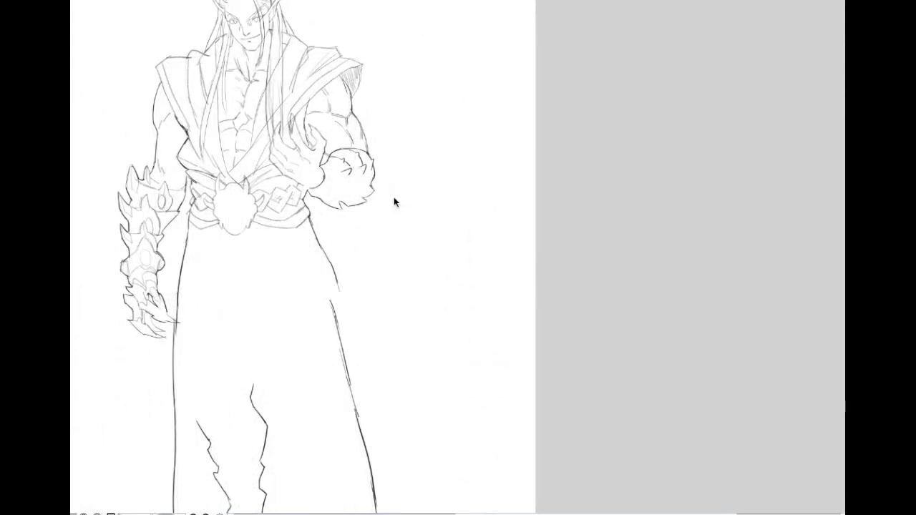
Try large crescent shapes sweeping outward from behind both shoulders
{"action": "scroll", "coordinate": [315, 271], "scroll_direction": "up", "scroll_amount": 3}
{"action": "mouse_move", "coordinate": [381, 322]}
{"action": "left_mouse_down"}
{"action": "mouse_move", "coordinate": [366, 233]}
{"action": "mouse_move", "coordinate": [368, 218]}
{"action": "mouse_move", "coordinate": [373, 314]}
{"action": "mouse_move", "coordinate": [377, 194]}
{"action": "mouse_move", "coordinate": [415, 318]}
{"action": "left_mouse_up"}
{"action": "scroll", "coordinate": [376, 195], "scroll_direction": "up", "scroll_amount": 1}
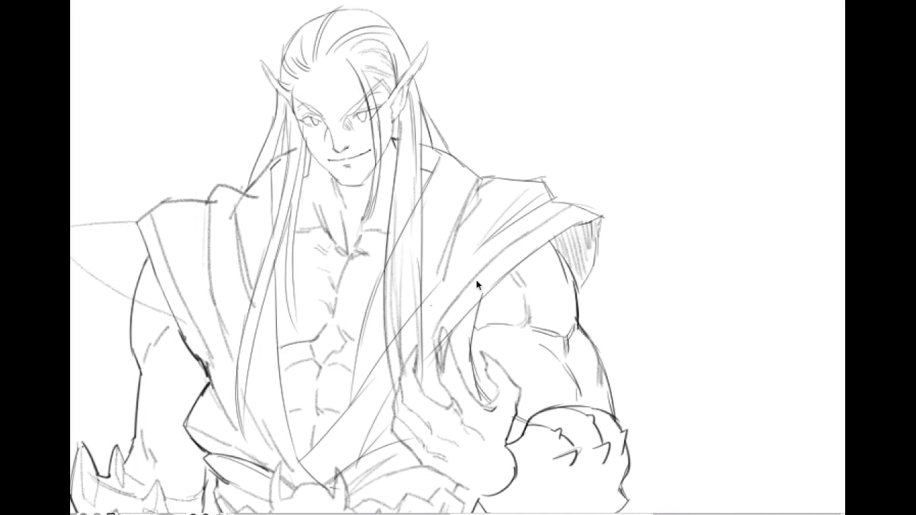
{"action": "scroll", "coordinate": [481, 294], "scroll_direction": "down", "scroll_amount": 1}
{"action": "left_click_drag", "start_coordinate": [503, 280], "coordinate": [660, 219]}
{"action": "left_click_drag", "start_coordinate": [659, 219], "coordinate": [558, 232]}
{"action": "scroll", "coordinate": [496, 261], "scroll_direction": "down", "scroll_amount": 1}
{"action": "left_click_drag", "start_coordinate": [422, 276], "coordinate": [436, 119]}
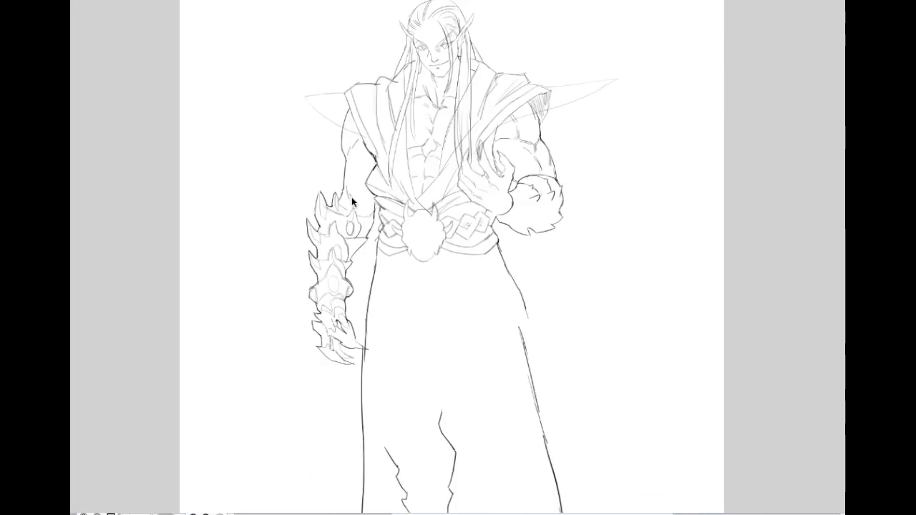
{"action": "key", "text": "ctrl+z"}
{"action": "key", "text": "ctrl+z"}
Redraw the robe's shoulder corner on the gauntlet-arm side with a pointed, flared tip
{"action": "scroll", "coordinate": [383, 132], "scroll_direction": "up", "scroll_amount": 2}
{"action": "scroll", "coordinate": [383, 141], "scroll_direction": "up", "scroll_amount": 3}
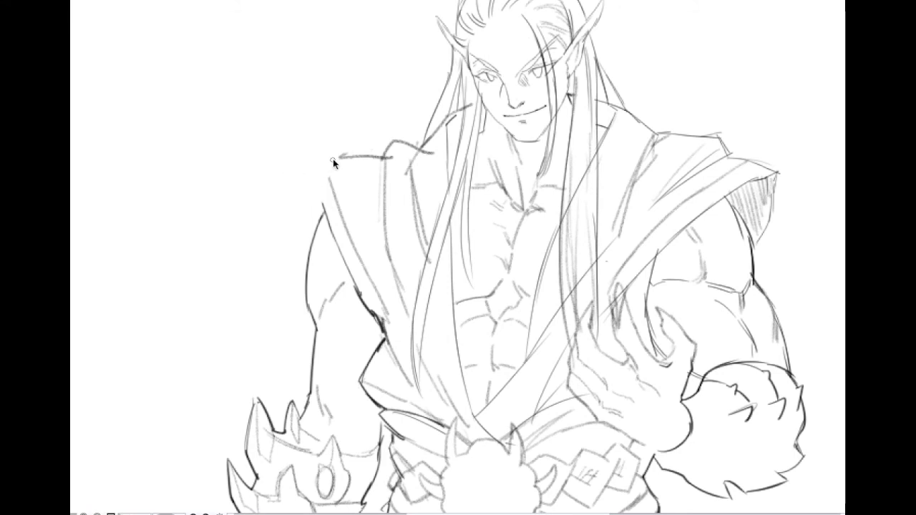
{"action": "key", "text": "ctrl+z"}
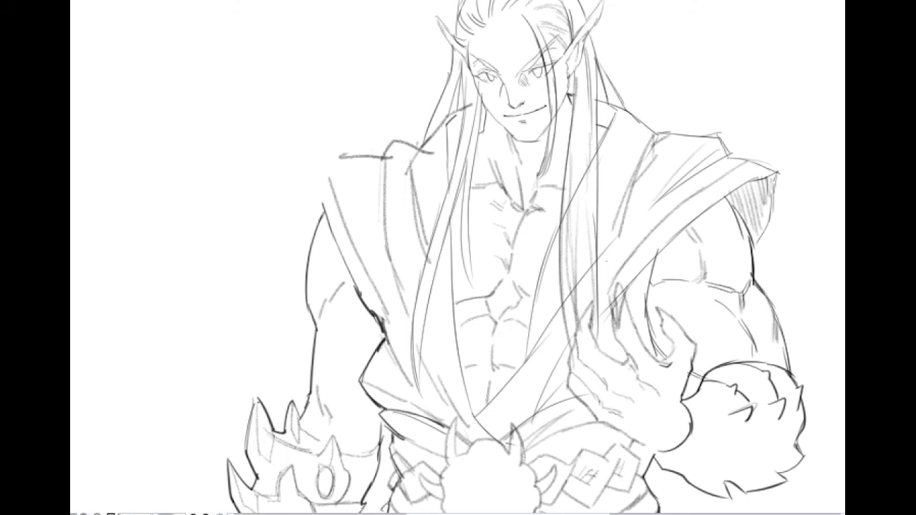
{"action": "left_click_drag", "start_coordinate": [293, 176], "coordinate": [332, 160]}
{"action": "left_click_drag", "start_coordinate": [308, 170], "coordinate": [328, 204]}
Try a round ornament on the robe's shoulder above the gauntlet arm
{"action": "scroll", "coordinate": [498, 156], "scroll_direction": "down", "scroll_amount": 1}
{"action": "left_click_drag", "start_coordinate": [484, 207], "coordinate": [430, 131]}
{"action": "scroll", "coordinate": [379, 99], "scroll_direction": "up", "scroll_amount": 1}
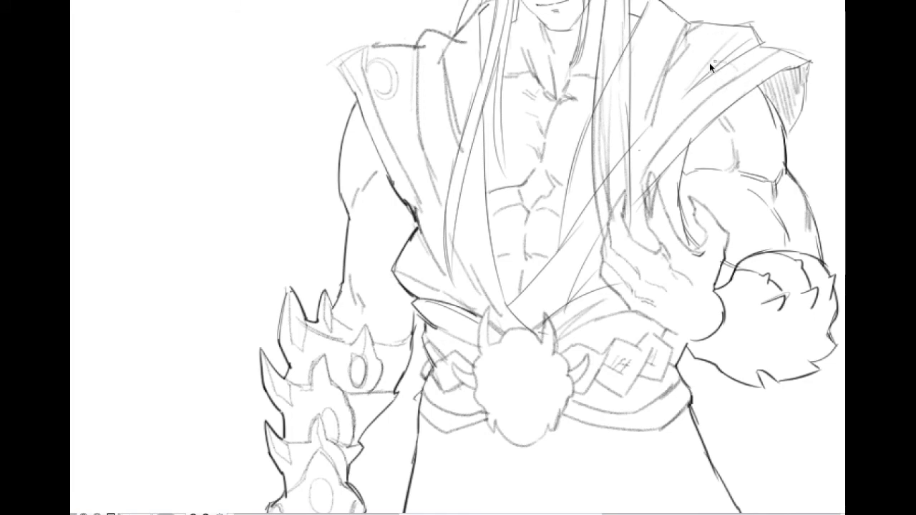
{"action": "key", "text": "ctrl+z"}
{"action": "key", "text": "ctrl+z"}
{"action": "key", "text": "ctrl+z"}
{"action": "key", "text": "ctrl+z"}
{"action": "key", "text": "ctrl+z"}
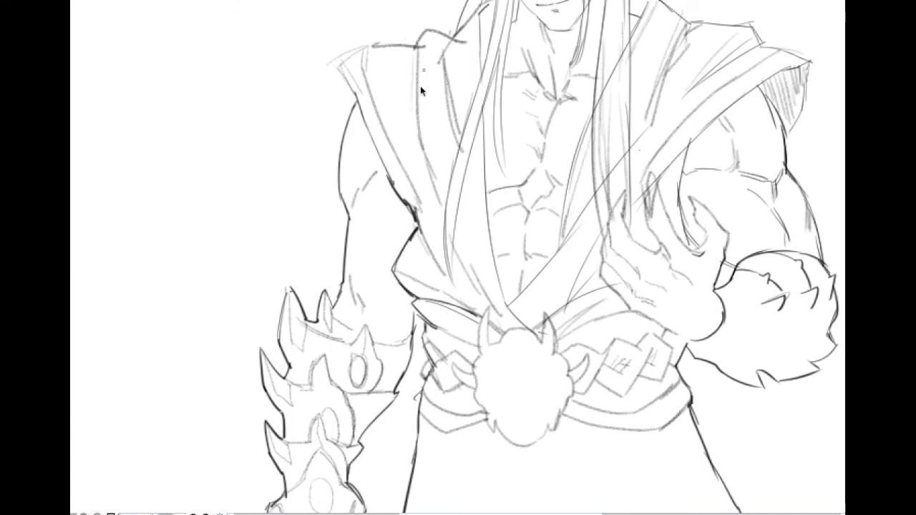
Erase the robe lines that cross the long hair lock hanging down to the raised hand
{"action": "left_click_drag", "start_coordinate": [607, 53], "coordinate": [530, 199]}
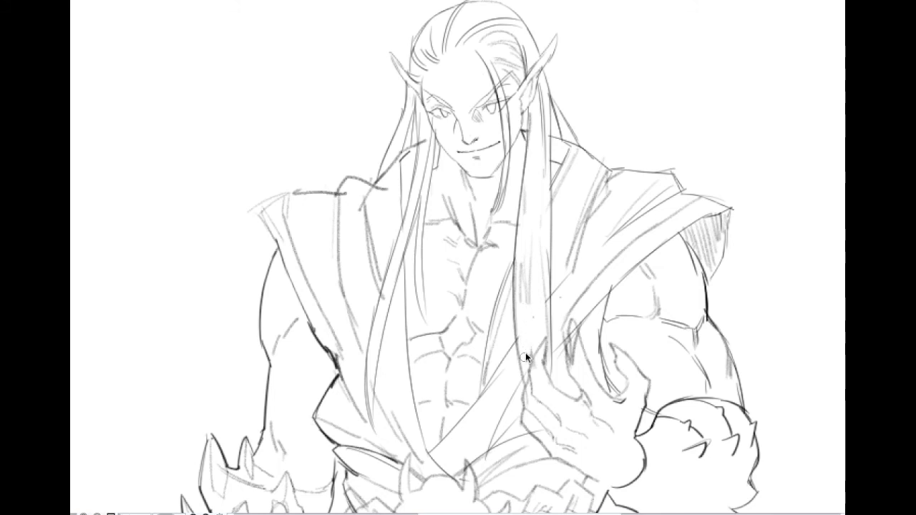
{"action": "left_click_drag", "start_coordinate": [525, 295], "coordinate": [527, 241]}
{"action": "scroll", "coordinate": [534, 296], "scroll_direction": "down", "scroll_amount": 3}
{"action": "scroll", "coordinate": [537, 304], "scroll_direction": "up", "scroll_amount": 4}
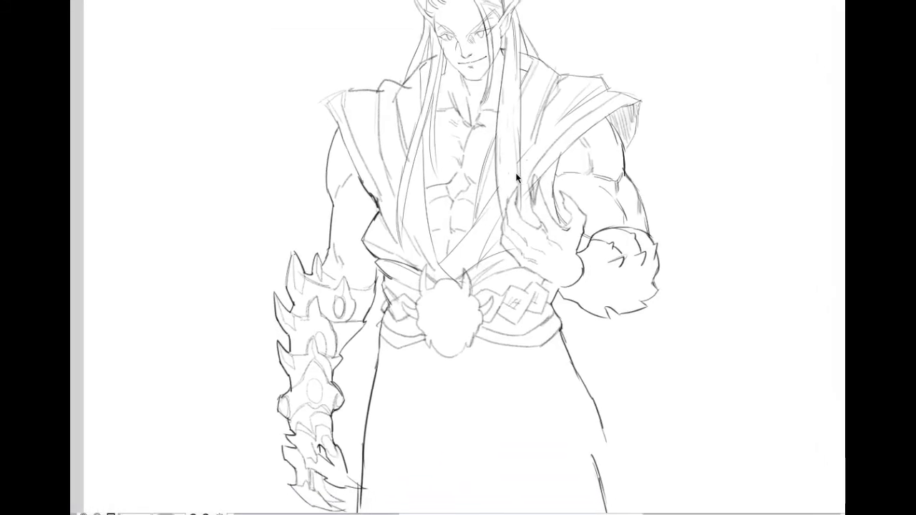
Draw pointed armor plates along the fingers and knuckles of the raised hand
{"action": "scroll", "coordinate": [512, 170], "scroll_direction": "up", "scroll_amount": 3}
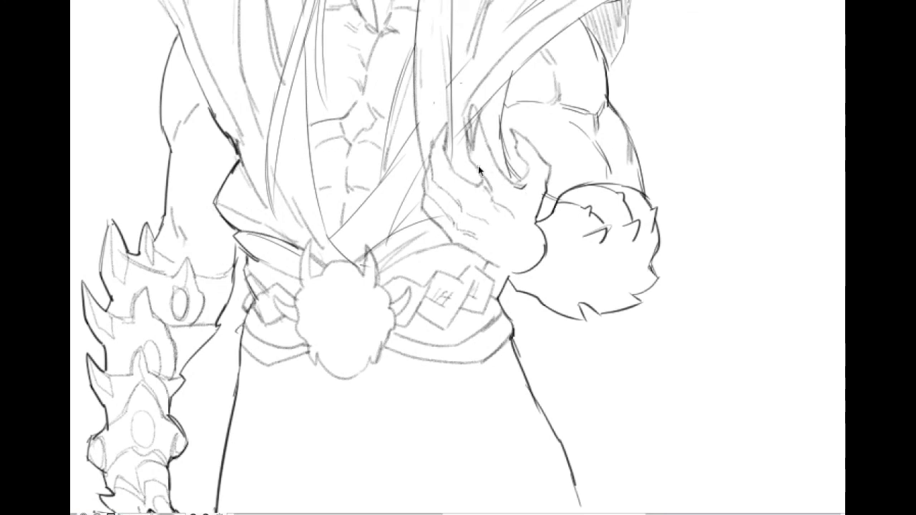
{"action": "left_click_drag", "start_coordinate": [475, 147], "coordinate": [474, 134]}
{"action": "left_click_drag", "start_coordinate": [476, 163], "coordinate": [490, 169]}
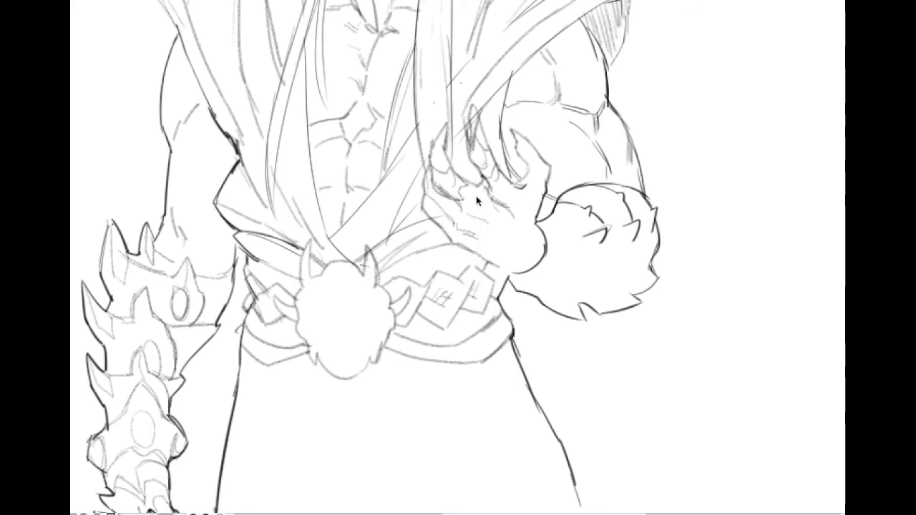
{"action": "mouse_move", "coordinate": [498, 199]}
{"action": "left_mouse_down"}
{"action": "mouse_move", "coordinate": [498, 232]}
{"action": "mouse_move", "coordinate": [484, 255]}
{"action": "mouse_move", "coordinate": [457, 200]}
{"action": "left_mouse_up"}
{"action": "left_click_drag", "start_coordinate": [498, 244], "coordinate": [496, 173]}
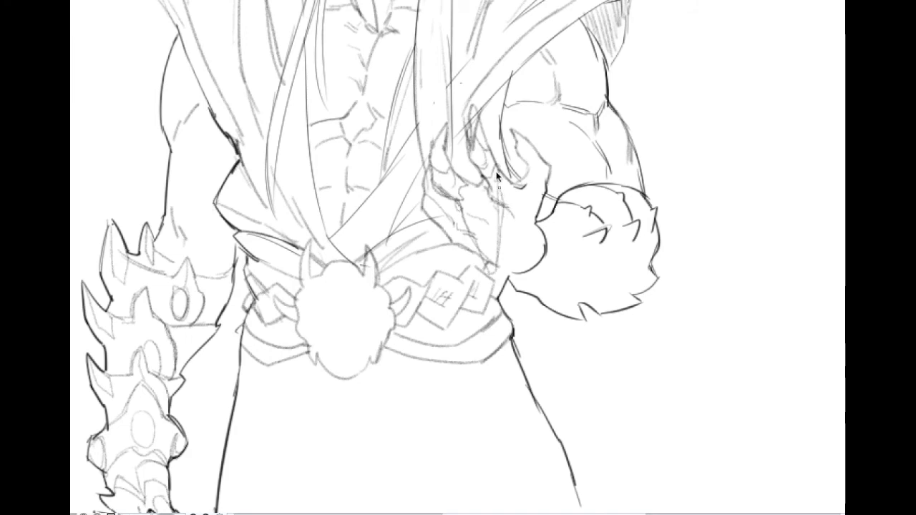
{"action": "scroll", "coordinate": [512, 127], "scroll_direction": "down", "scroll_amount": 1}
{"action": "left_click_drag", "start_coordinate": [514, 123], "coordinate": [489, 236]}
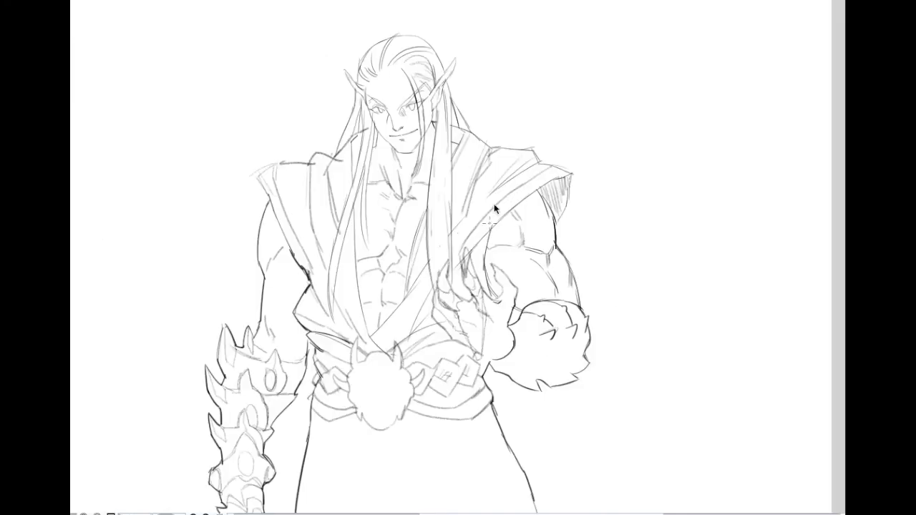
{"action": "key", "text": "ctrl+z"}
Refine the raised hand's middle fingers with darker outlines and joint details
{"action": "scroll", "coordinate": [469, 229], "scroll_direction": "up", "scroll_amount": 3}
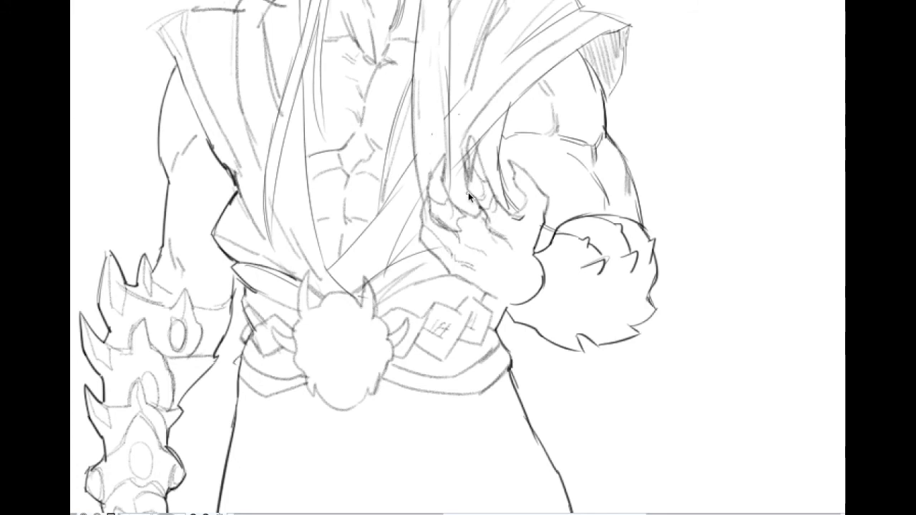
{"action": "scroll", "coordinate": [468, 192], "scroll_direction": "up", "scroll_amount": 2}
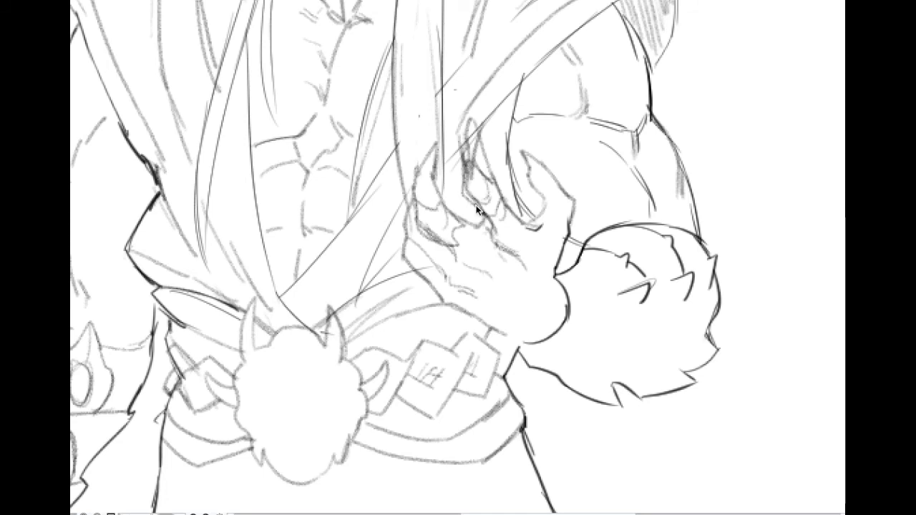
{"action": "left_click_drag", "start_coordinate": [502, 192], "coordinate": [490, 177]}
{"action": "scroll", "coordinate": [447, 189], "scroll_direction": "down", "scroll_amount": 6}
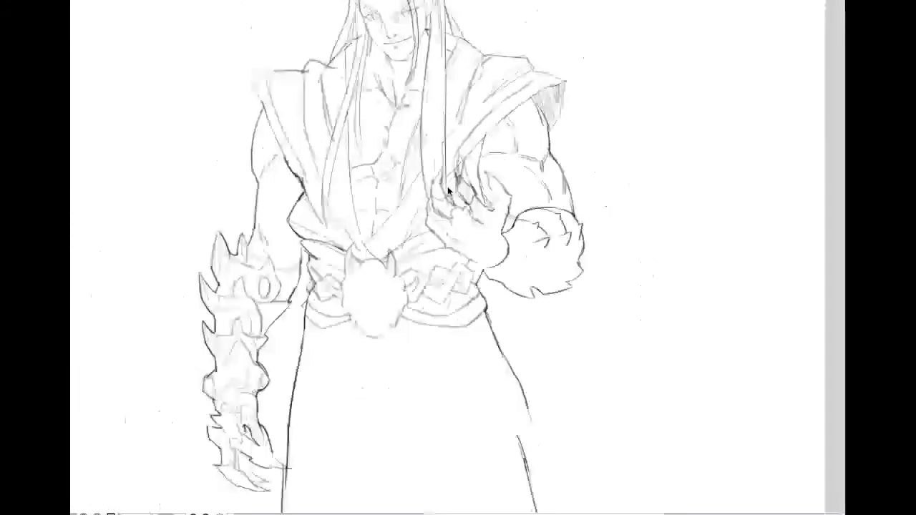
{"action": "scroll", "coordinate": [459, 179], "scroll_direction": "up", "scroll_amount": 4}
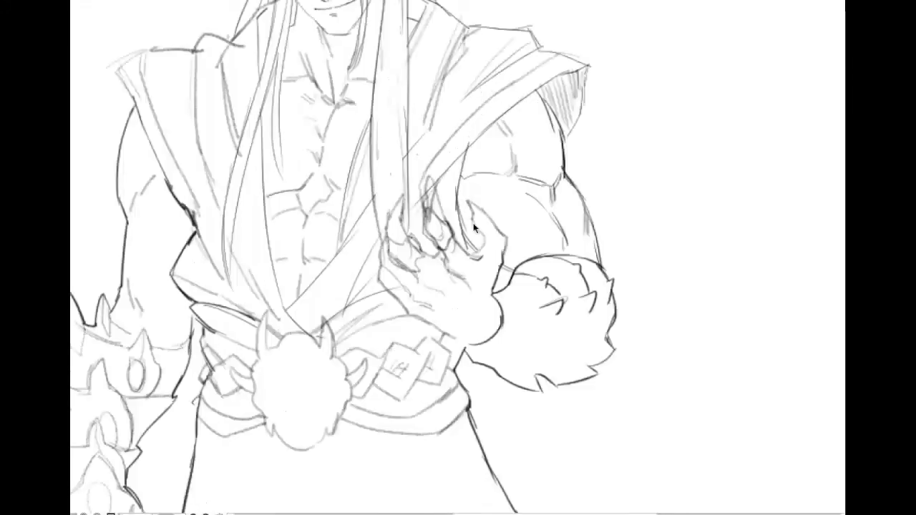
Try long curved plate lines running down the back of the raised hand
{"action": "left_click_drag", "start_coordinate": [452, 253], "coordinate": [464, 304]}
{"action": "left_click_drag", "start_coordinate": [418, 262], "coordinate": [444, 313]}
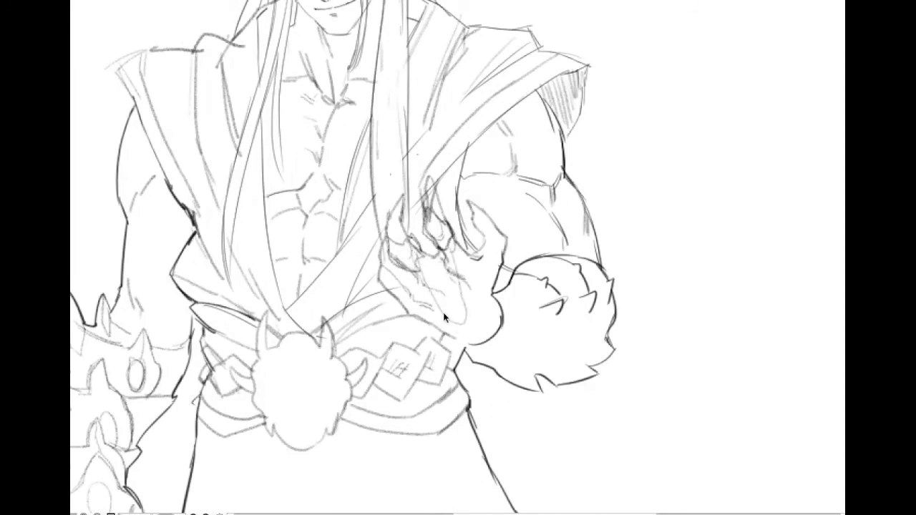
{"action": "scroll", "coordinate": [461, 221], "scroll_direction": "down", "scroll_amount": 8}
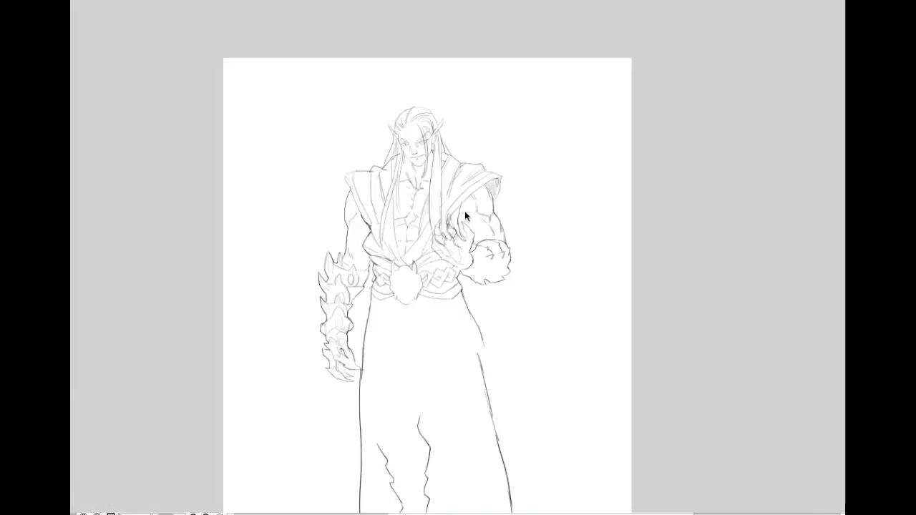
{"action": "scroll", "coordinate": [469, 203], "scroll_direction": "up", "scroll_amount": 5}
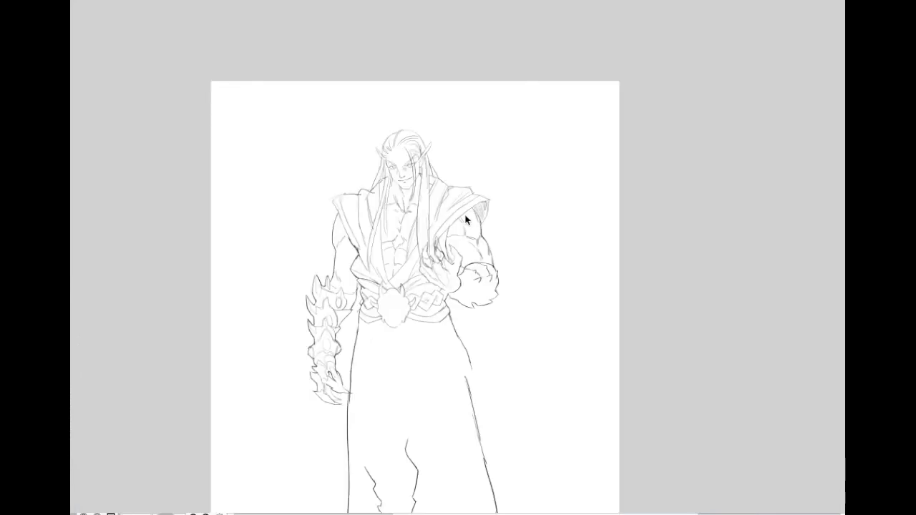
Try large curved shapes hanging from the raised hand and forearm across the belt
{"action": "scroll", "coordinate": [444, 260], "scroll_direction": "up", "scroll_amount": 4}
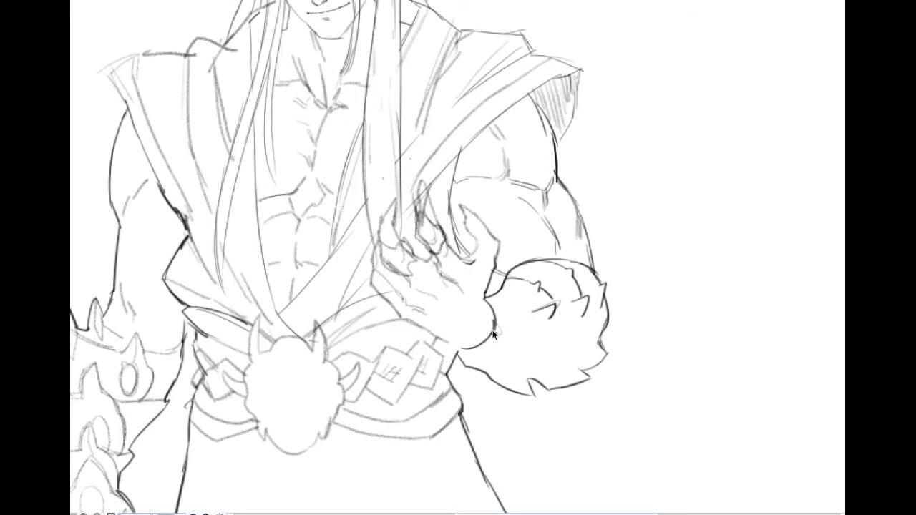
{"action": "mouse_move", "coordinate": [497, 332]}
{"action": "left_mouse_down"}
{"action": "mouse_move", "coordinate": [487, 431]}
{"action": "mouse_move", "coordinate": [467, 471]}
{"action": "mouse_move", "coordinate": [441, 455]}
{"action": "mouse_move", "coordinate": [430, 429]}
{"action": "left_mouse_up"}
{"action": "key", "text": "ctrl+z"}
{"action": "mouse_move", "coordinate": [400, 290]}
{"action": "left_mouse_down"}
{"action": "mouse_move", "coordinate": [444, 452]}
{"action": "mouse_move", "coordinate": [475, 457]}
{"action": "mouse_move", "coordinate": [506, 426]}
{"action": "mouse_move", "coordinate": [519, 359]}
{"action": "left_mouse_up"}
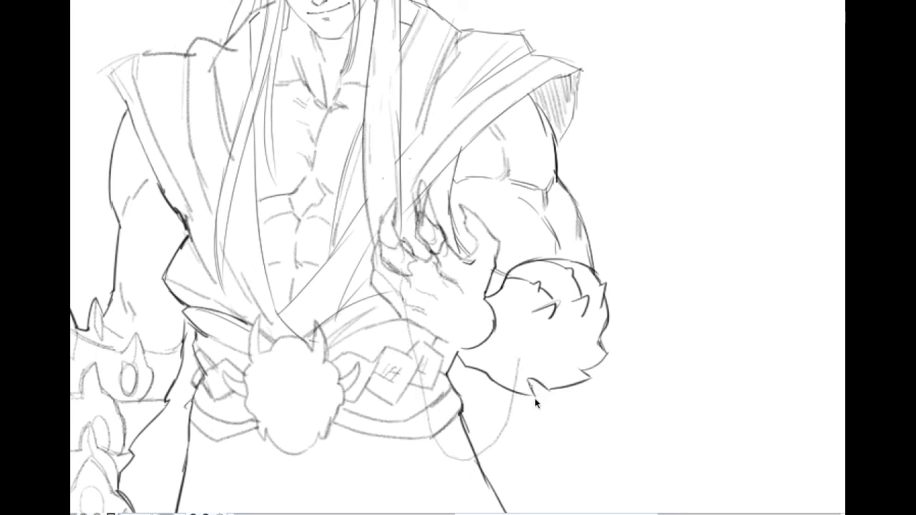
{"action": "key", "text": "ctrl+z"}
{"action": "key", "text": "ctrl+z"}
{"action": "left_click_drag", "start_coordinate": [392, 292], "coordinate": [402, 395]}
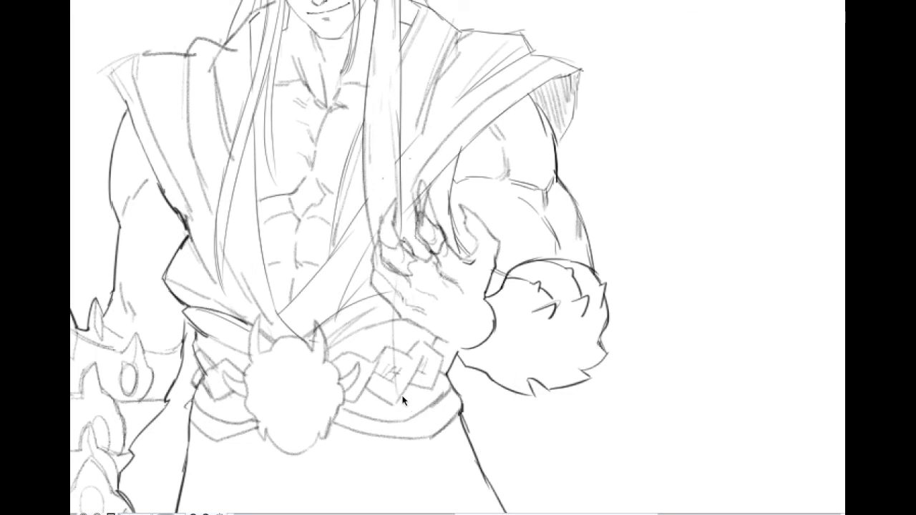
{"action": "mouse_move", "coordinate": [397, 359]}
{"action": "left_mouse_down"}
{"action": "mouse_move", "coordinate": [420, 432]}
{"action": "mouse_move", "coordinate": [479, 413]}
{"action": "left_mouse_up"}
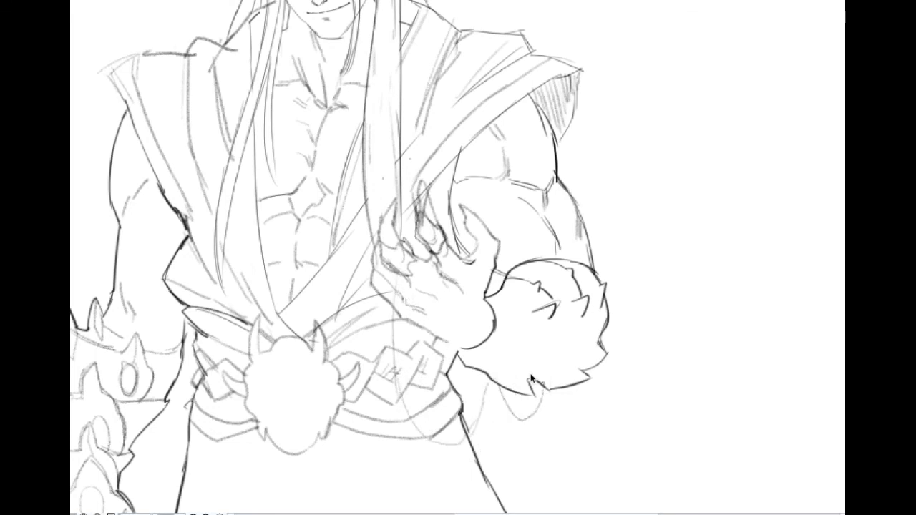
{"action": "scroll", "coordinate": [404, 315], "scroll_direction": "down", "scroll_amount": 4}
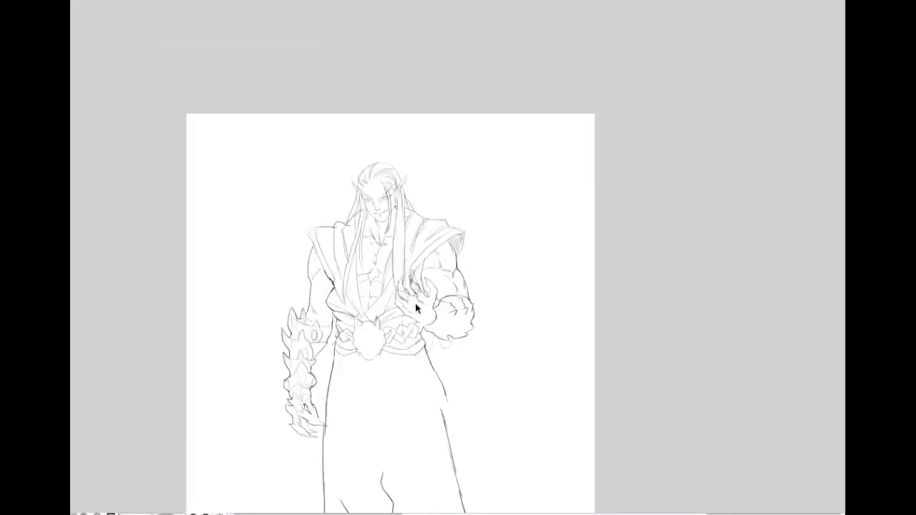
Sketch short overlapping arcs across the back of the raised hand
{"action": "scroll", "coordinate": [415, 302], "scroll_direction": "up", "scroll_amount": 4}
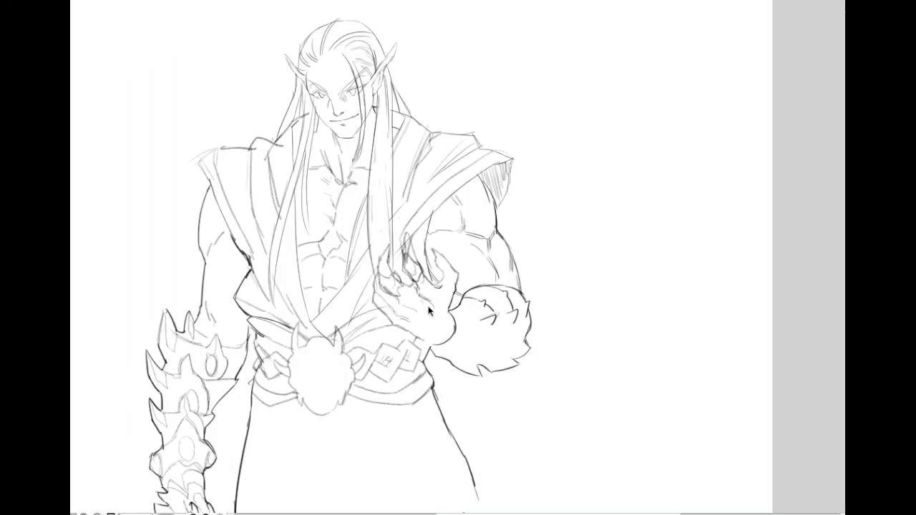
{"action": "scroll", "coordinate": [422, 301], "scroll_direction": "up", "scroll_amount": 2}
{"action": "mouse_move", "coordinate": [425, 359]}
{"action": "left_mouse_down"}
{"action": "mouse_move", "coordinate": [393, 340]}
{"action": "mouse_move", "coordinate": [403, 304]}
{"action": "mouse_move", "coordinate": [427, 308]}
{"action": "left_mouse_up"}
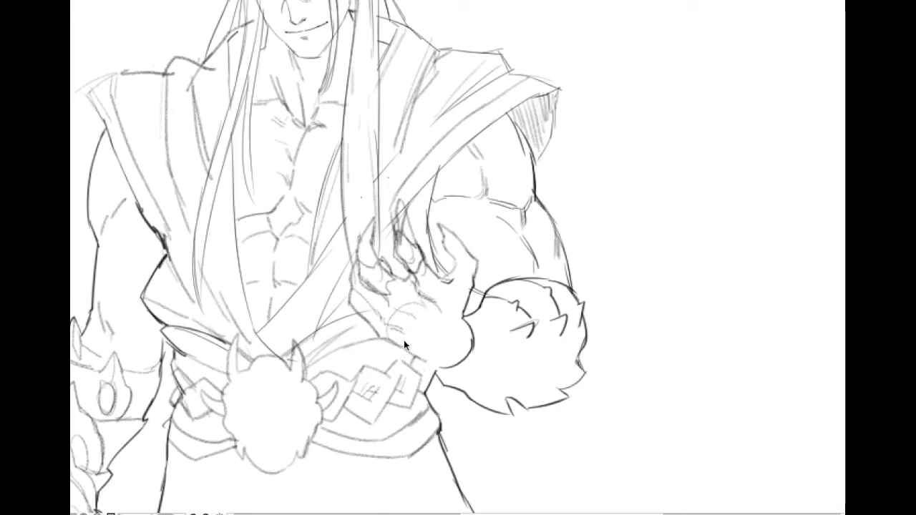
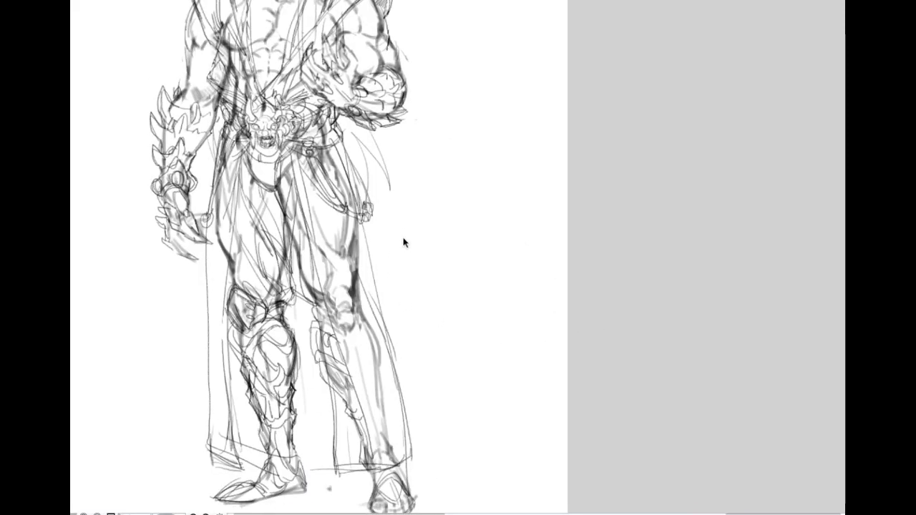
Compare the full costumed rough sketch with the early upper-body sketch of the warrior
{"action": "scroll", "coordinate": [395, 237], "scroll_direction": "down", "scroll_amount": 1}
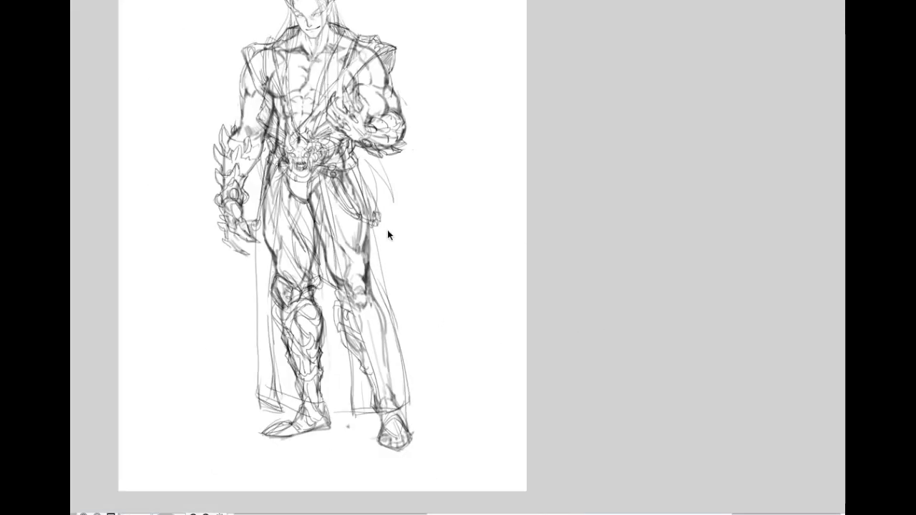
{"action": "left_click_drag", "start_coordinate": [388, 231], "coordinate": [490, 276]}
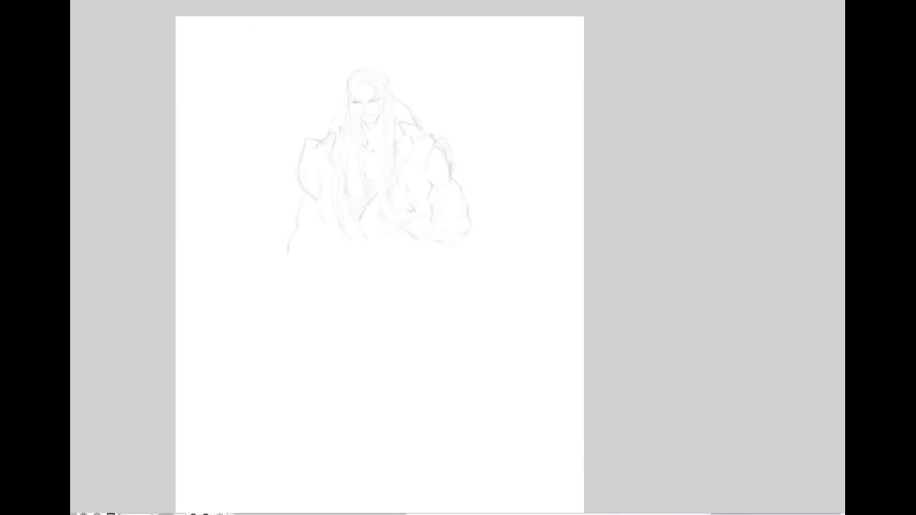
{"action": "scroll", "coordinate": [414, 168], "scroll_direction": "up", "scroll_amount": 3}
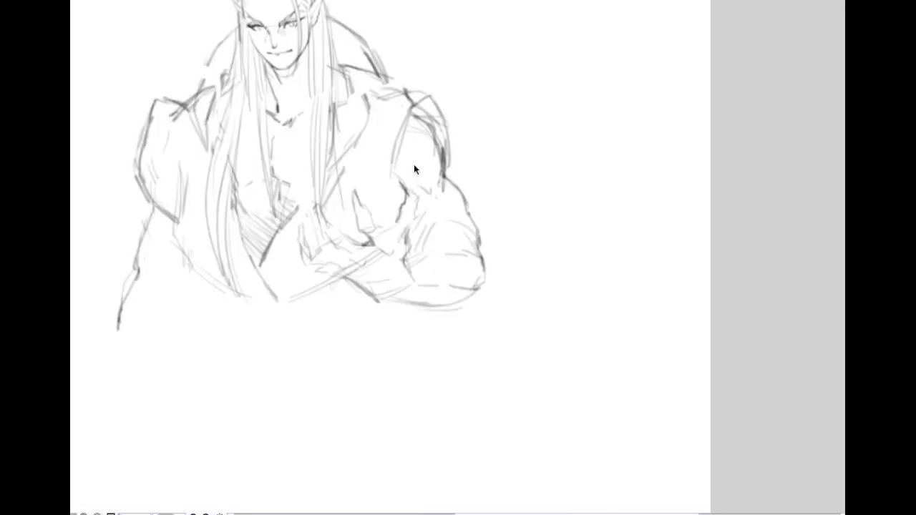
{"action": "scroll", "coordinate": [372, 149], "scroll_direction": "up", "scroll_amount": 2}
Examine the anatomy sketch of the unclothed figure from head to feet
{"action": "scroll", "coordinate": [469, 269], "scroll_direction": "down", "scroll_amount": 3}
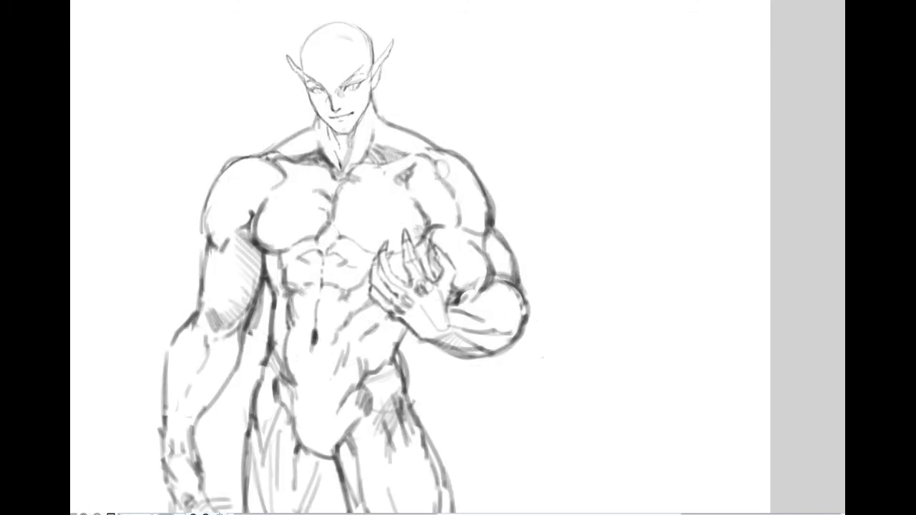
{"action": "scroll", "coordinate": [490, 460], "scroll_direction": "down", "scroll_amount": 1}
{"action": "left_click_drag", "start_coordinate": [469, 410], "coordinate": [381, 190]}
{"action": "scroll", "coordinate": [379, 272], "scroll_direction": "down", "scroll_amount": 1}
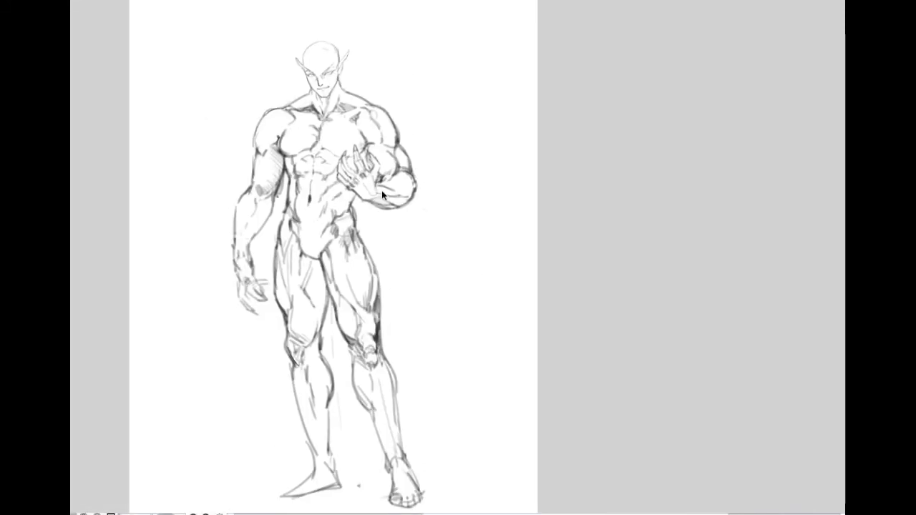
{"action": "scroll", "coordinate": [382, 190], "scroll_direction": "up", "scroll_amount": 1}
{"action": "left_click_drag", "start_coordinate": [423, 317], "coordinate": [393, 143]}
{"action": "scroll", "coordinate": [394, 143], "scroll_direction": "up", "scroll_amount": 1}
{"action": "left_click_drag", "start_coordinate": [378, 86], "coordinate": [417, 257]}
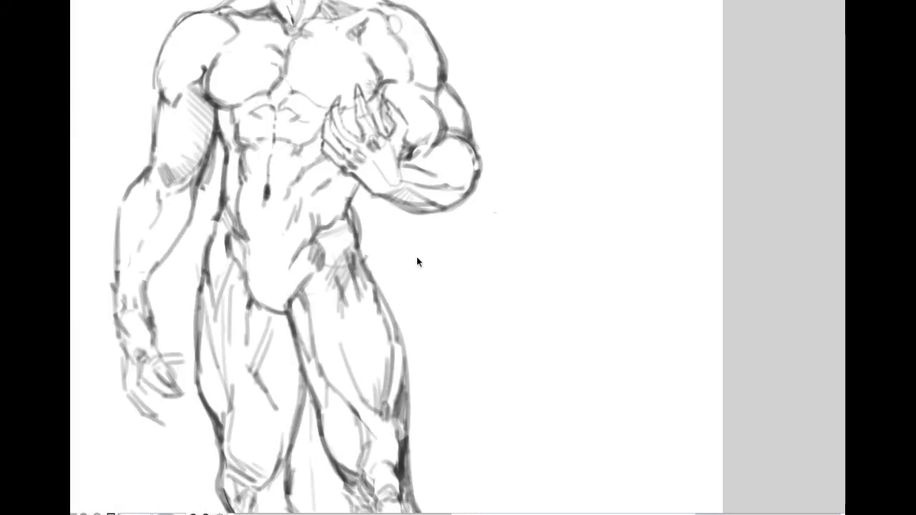
{"action": "scroll", "coordinate": [413, 248], "scroll_direction": "down", "scroll_amount": 1}
{"action": "left_click_drag", "start_coordinate": [414, 146], "coordinate": [428, 233]}
{"action": "left_click_drag", "start_coordinate": [627, 307], "coordinate": [649, 246]}
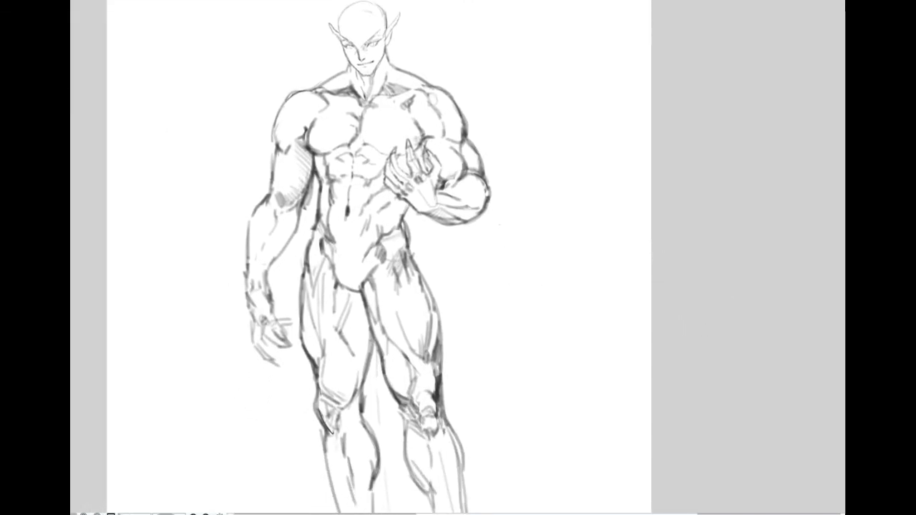
Display the costume and armor sketch on its own with the anatomy sketch hidden
{"action": "left_click_drag", "start_coordinate": [338, 29], "coordinate": [313, 87]}
{"action": "left_click_drag", "start_coordinate": [389, 16], "coordinate": [412, 73]}
{"action": "left_click_drag", "start_coordinate": [334, 105], "coordinate": [320, 176]}
{"action": "left_click_drag", "start_coordinate": [449, 229], "coordinate": [474, 294]}
{"action": "left_click_drag", "start_coordinate": [436, 238], "coordinate": [445, 328]}
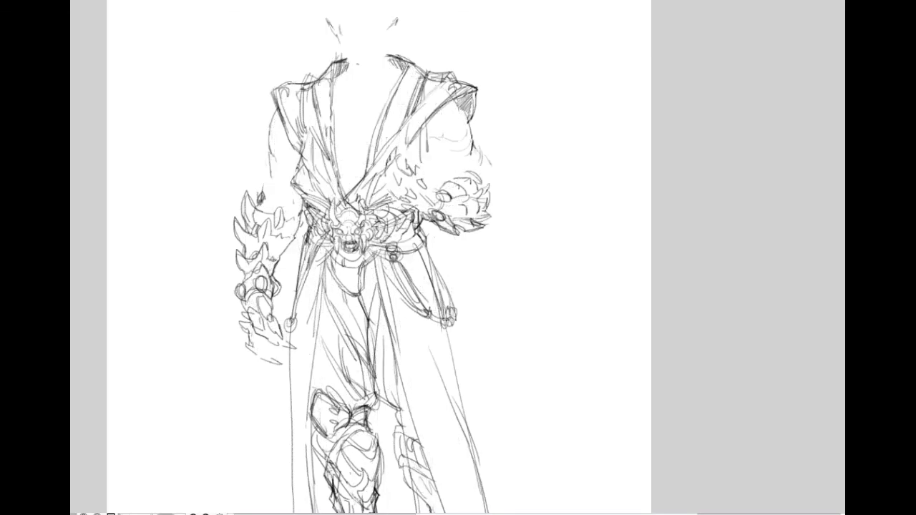
Bring all sketch layers back into view and sketch pointed cloth flaps with small rings beneath the demon-face belt
{"action": "left_click_drag", "start_coordinate": [495, 386], "coordinate": [468, 237]}
{"action": "scroll", "coordinate": [468, 218], "scroll_direction": "down", "scroll_amount": 1}
{"action": "left_click_drag", "start_coordinate": [460, 186], "coordinate": [520, 394]}
{"action": "scroll", "coordinate": [457, 272], "scroll_direction": "up", "scroll_amount": 1}
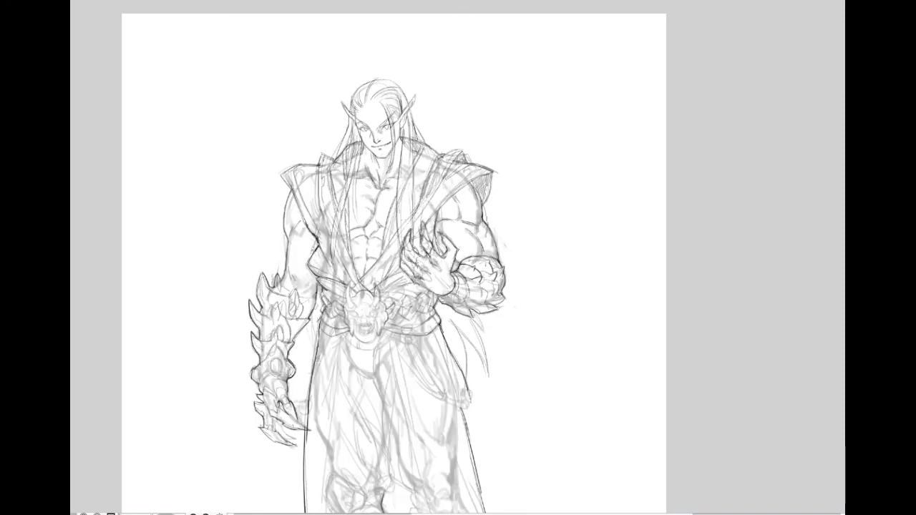
{"action": "scroll", "coordinate": [421, 301], "scroll_direction": "up", "scroll_amount": 1}
{"action": "left_click_drag", "start_coordinate": [388, 370], "coordinate": [325, 223]}
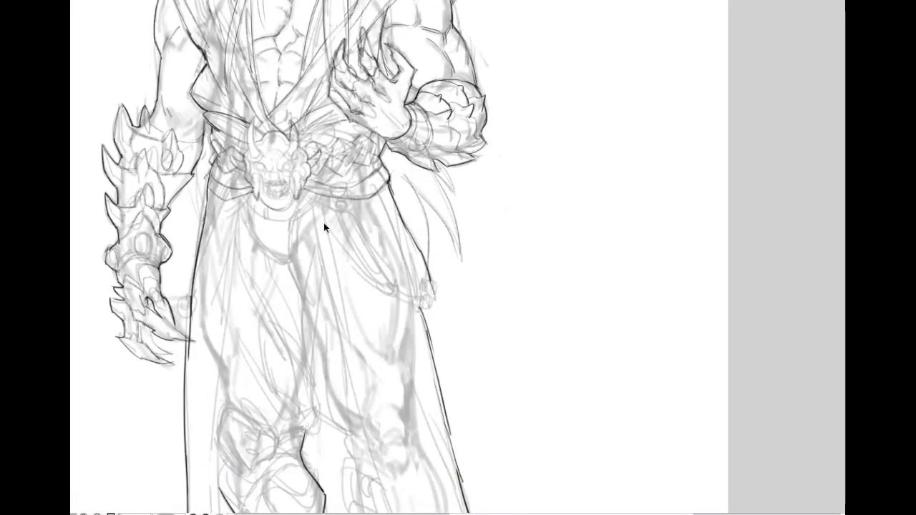
{"action": "scroll", "coordinate": [334, 197], "scroll_direction": "up", "scroll_amount": 2}
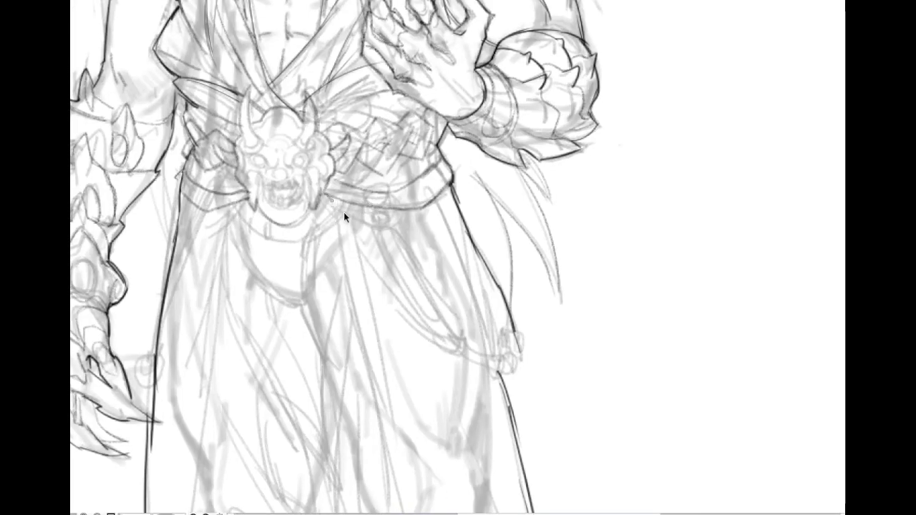
{"action": "mouse_move", "coordinate": [322, 193]}
{"action": "left_mouse_down"}
{"action": "mouse_move", "coordinate": [420, 233]}
{"action": "mouse_move", "coordinate": [407, 246]}
{"action": "mouse_move", "coordinate": [391, 243]}
{"action": "mouse_move", "coordinate": [443, 193]}
{"action": "left_mouse_up"}
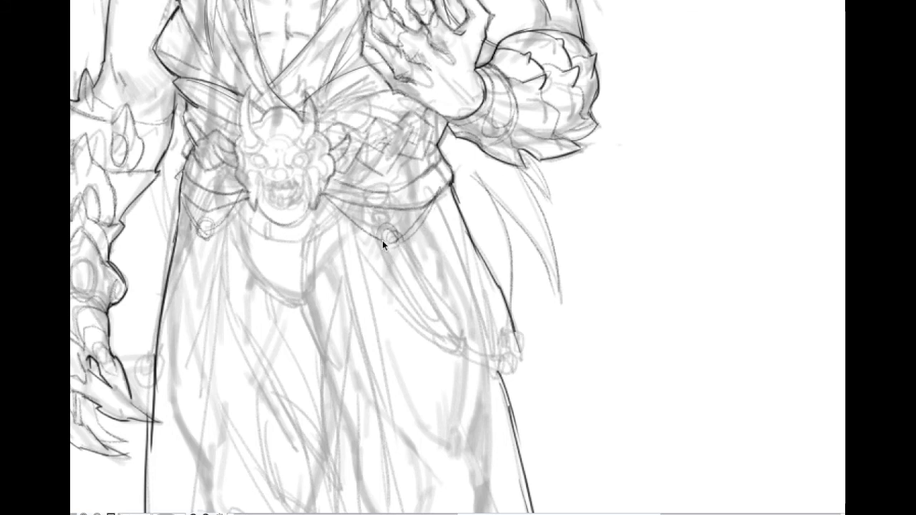
Add overlapping round beads hanging from the tips of the belt flaps on both hips
{"action": "mouse_move", "coordinate": [389, 245]}
{"action": "left_mouse_down"}
{"action": "mouse_move", "coordinate": [422, 325]}
{"action": "mouse_move", "coordinate": [455, 344]}
{"action": "left_mouse_up"}
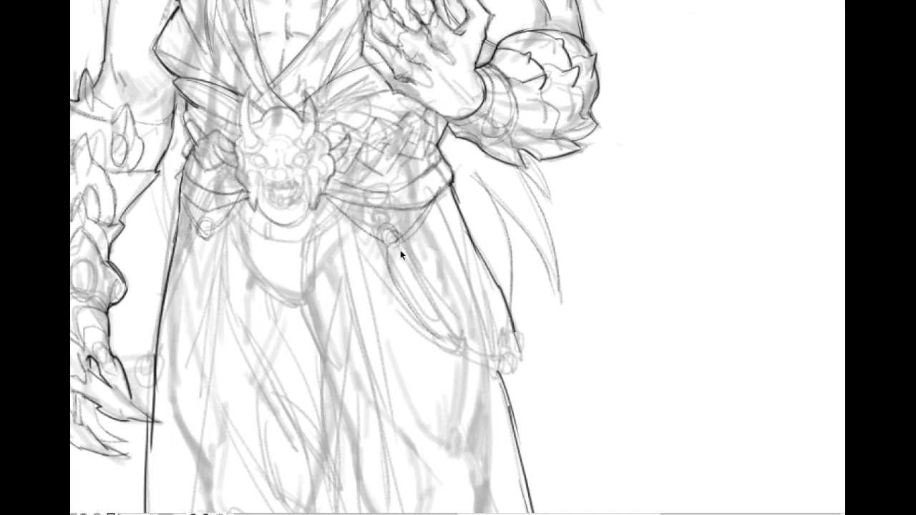
{"action": "key", "text": "ctrl+z"}
{"action": "scroll", "coordinate": [390, 249], "scroll_direction": "down", "scroll_amount": 3}
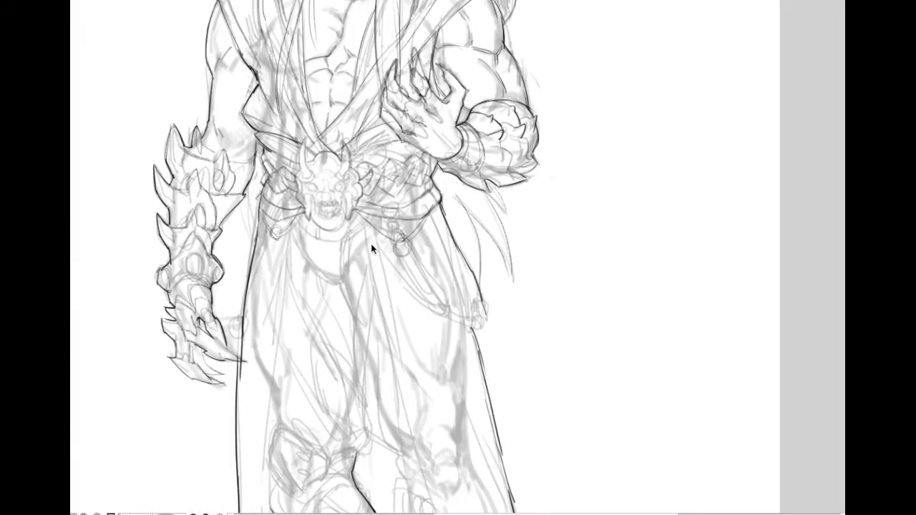
{"action": "scroll", "coordinate": [250, 250], "scroll_direction": "up", "scroll_amount": 3}
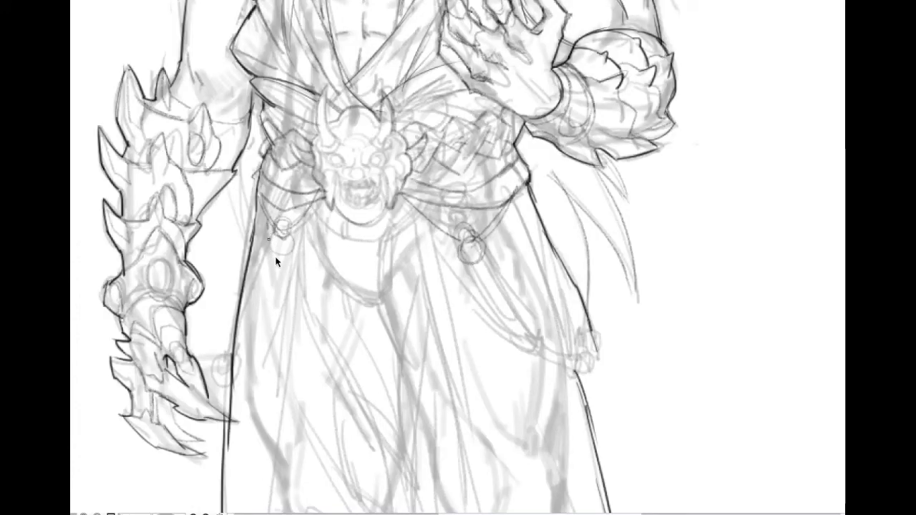
{"action": "scroll", "coordinate": [336, 138], "scroll_direction": "up", "scroll_amount": 5}
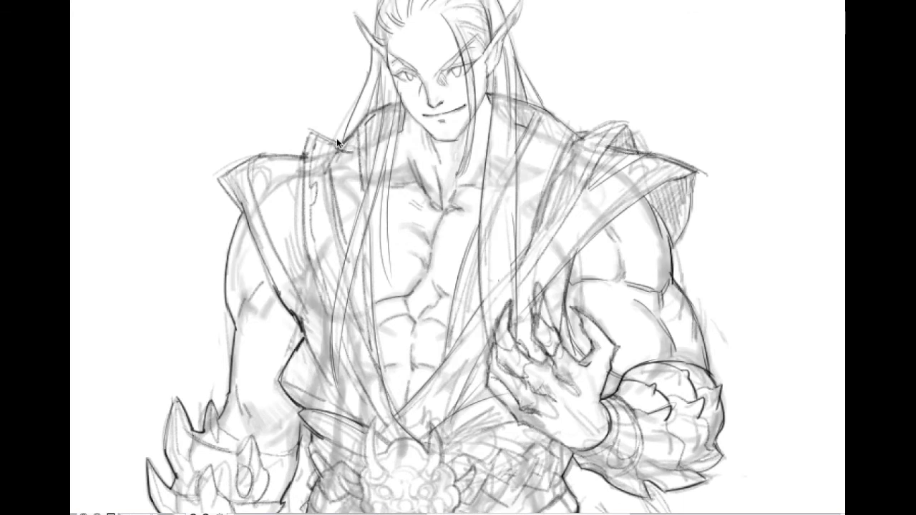
{"action": "left_click_drag", "start_coordinate": [354, 65], "coordinate": [347, 44]}
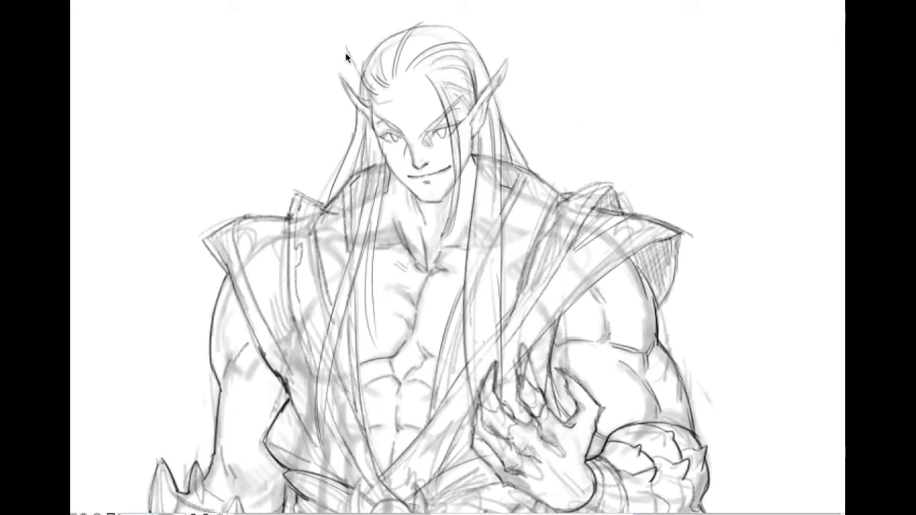
{"action": "left_click_drag", "start_coordinate": [414, 5], "coordinate": [430, 77]}
{"action": "mouse_move", "coordinate": [350, 76]}
{"action": "left_mouse_down"}
{"action": "mouse_move", "coordinate": [336, 46]}
{"action": "mouse_move", "coordinate": [354, 67]}
{"action": "left_mouse_up"}
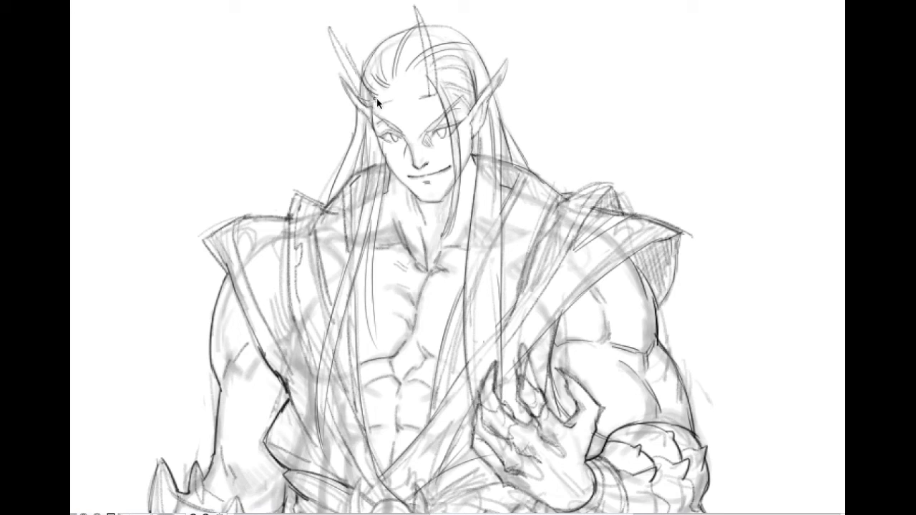
{"action": "scroll", "coordinate": [381, 77], "scroll_direction": "down", "scroll_amount": 4}
{"action": "key", "text": "ctrl+z"}
{"action": "key", "text": "ctrl+z"}
{"action": "key", "text": "ctrl+z"}
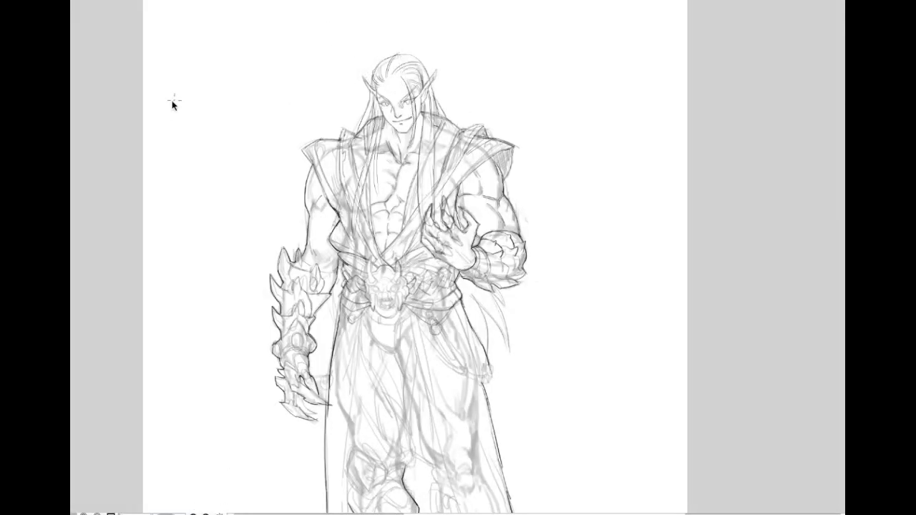
Sketch a chain of round beads running from the belt flap down the thigh on the raised-hand side
{"action": "left_click_drag", "start_coordinate": [395, 214], "coordinate": [329, 128]}
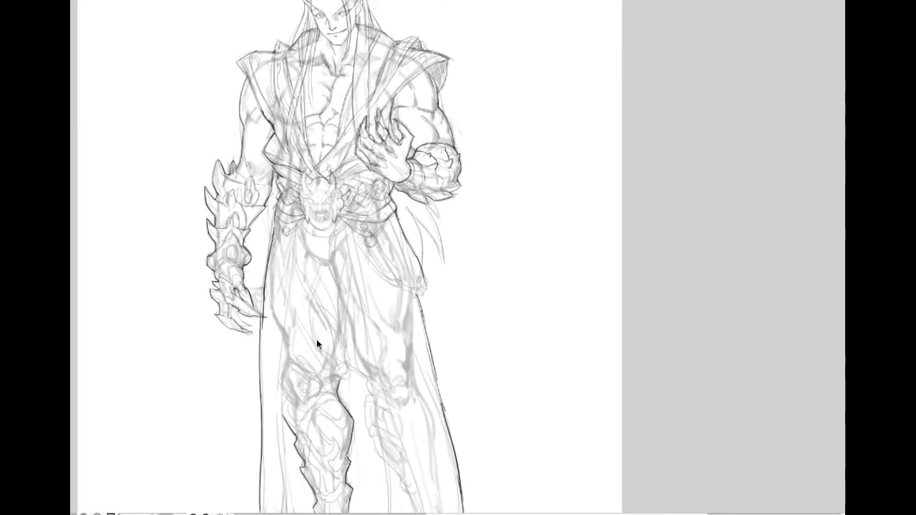
{"action": "scroll", "coordinate": [317, 337], "scroll_direction": "up", "scroll_amount": 2}
{"action": "left_click_drag", "start_coordinate": [288, 278], "coordinate": [245, 468]}
{"action": "left_click_drag", "start_coordinate": [293, 193], "coordinate": [234, 52]}
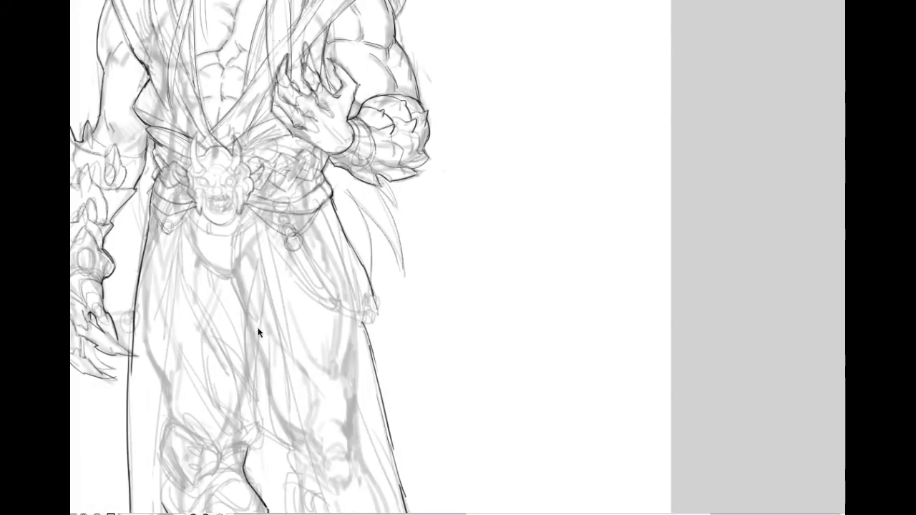
{"action": "scroll", "coordinate": [249, 264], "scroll_direction": "down", "scroll_amount": 3}
{"action": "scroll", "coordinate": [244, 204], "scroll_direction": "up", "scroll_amount": 2}
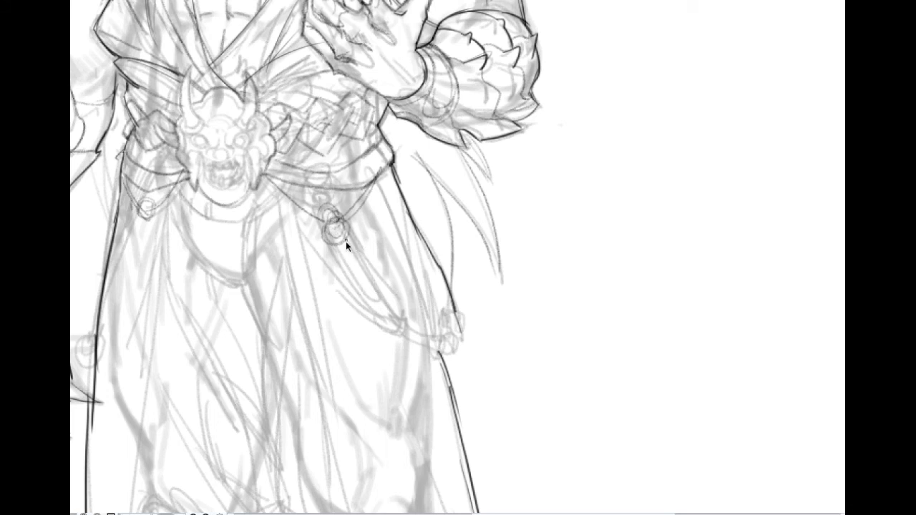
{"action": "left_click_drag", "start_coordinate": [339, 252], "coordinate": [341, 254]}
{"action": "mouse_move", "coordinate": [340, 256]}
{"action": "left_mouse_down"}
{"action": "mouse_move", "coordinate": [362, 254]}
{"action": "mouse_move", "coordinate": [362, 271]}
{"action": "left_mouse_up"}
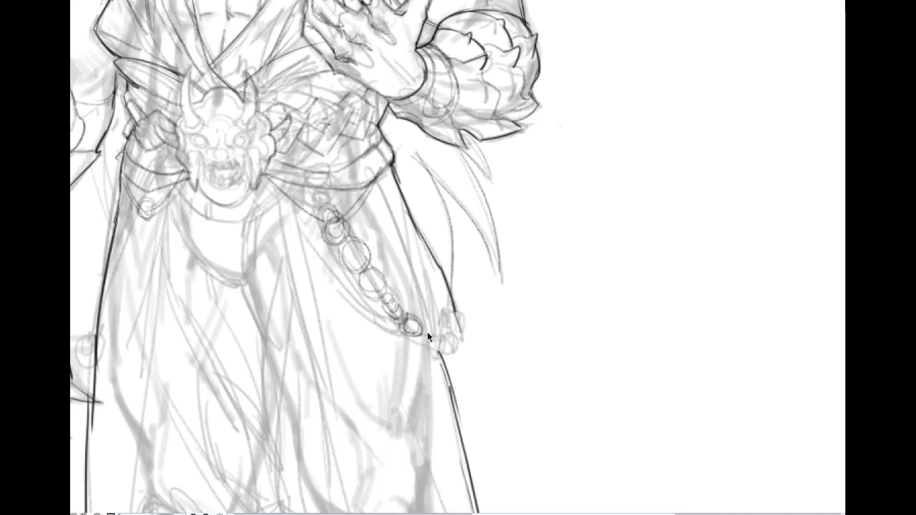
Link the last bead of the hip chain to the robe's edge with a short curved band
{"action": "left_click_drag", "start_coordinate": [416, 329], "coordinate": [435, 335]}
{"action": "key", "text": "ctrl+z"}
{"action": "left_click_drag", "start_coordinate": [423, 337], "coordinate": [452, 339]}
{"action": "key", "text": "ctrl+z"}
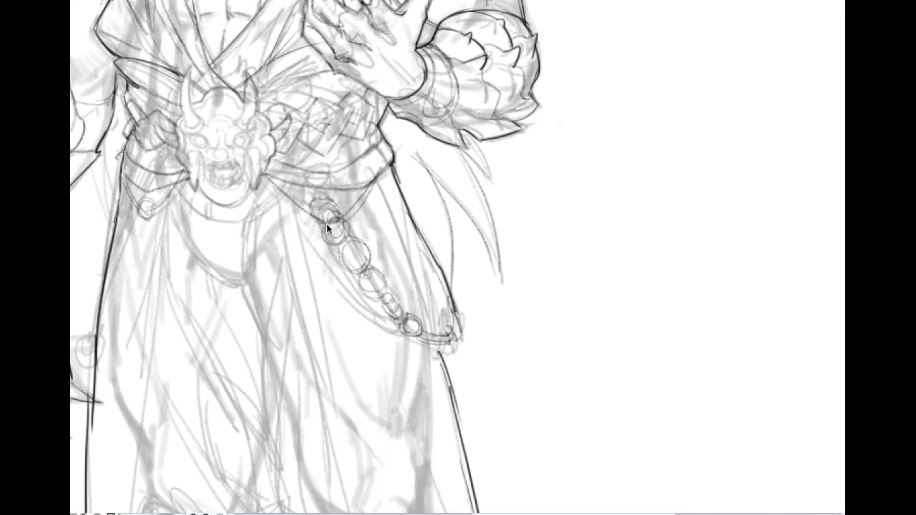
Sketch small beads and a hanging curved strap beneath the belt flap on the gauntlet side
{"action": "scroll", "coordinate": [307, 161], "scroll_direction": "down", "scroll_amount": 2}
{"action": "mouse_move", "coordinate": [302, 156]}
{"action": "left_mouse_down"}
{"action": "mouse_move", "coordinate": [331, 231]}
{"action": "mouse_move", "coordinate": [390, 322]}
{"action": "mouse_move", "coordinate": [350, 187]}
{"action": "left_mouse_up"}
{"action": "scroll", "coordinate": [390, 322], "scroll_direction": "up", "scroll_amount": 1}
{"action": "scroll", "coordinate": [387, 322], "scroll_direction": "up", "scroll_amount": 1}
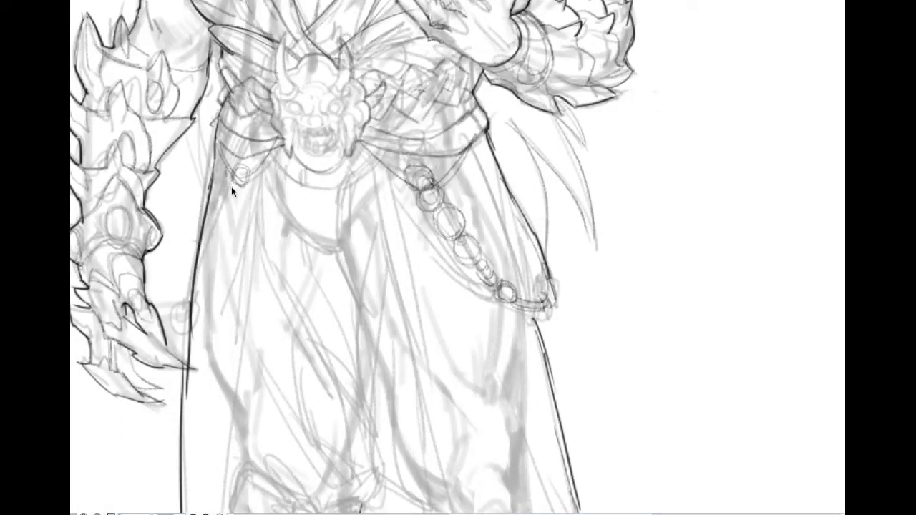
{"action": "left_click_drag", "start_coordinate": [215, 179], "coordinate": [184, 281]}
{"action": "left_click_drag", "start_coordinate": [226, 191], "coordinate": [200, 275]}
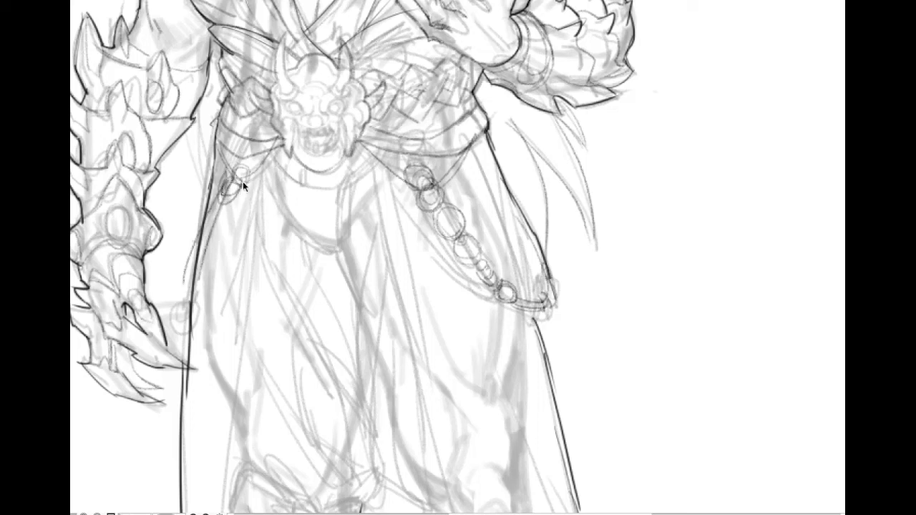
{"action": "left_click_drag", "start_coordinate": [233, 176], "coordinate": [231, 179]}
{"action": "left_click_drag", "start_coordinate": [221, 217], "coordinate": [193, 285]}
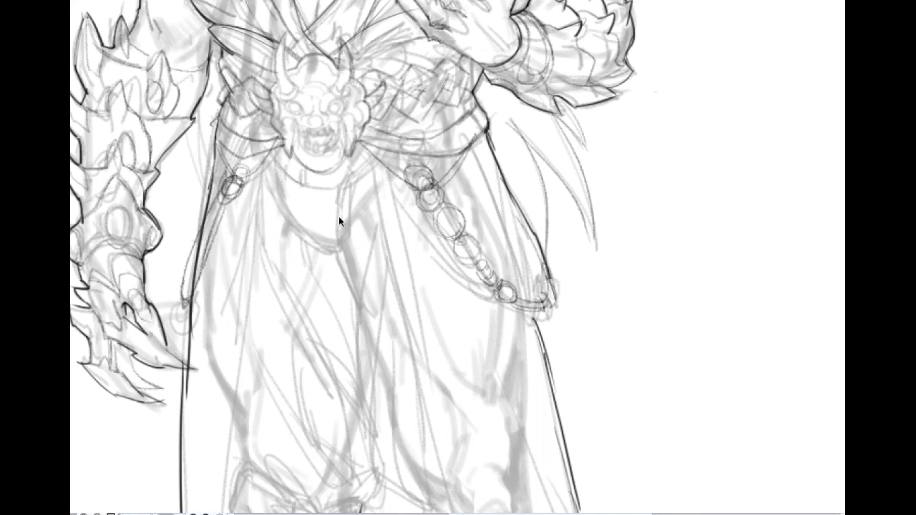
{"action": "scroll", "coordinate": [339, 216], "scroll_direction": "down", "scroll_amount": 1}
{"action": "scroll", "coordinate": [382, 220], "scroll_direction": "up", "scroll_amount": 1}
{"action": "mouse_move", "coordinate": [435, 100]}
{"action": "left_mouse_down"}
{"action": "mouse_move", "coordinate": [390, 170]}
{"action": "mouse_move", "coordinate": [385, 195]}
{"action": "left_mouse_up"}
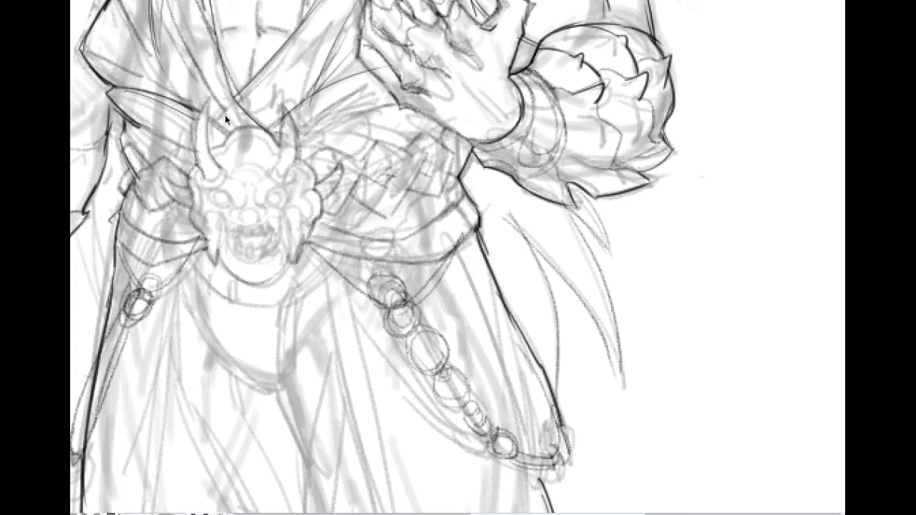
Sketch the lower edge of a headpiece curving across the warrior's forehead above the brows
{"action": "scroll", "coordinate": [231, 265], "scroll_direction": "up", "scroll_amount": 5}
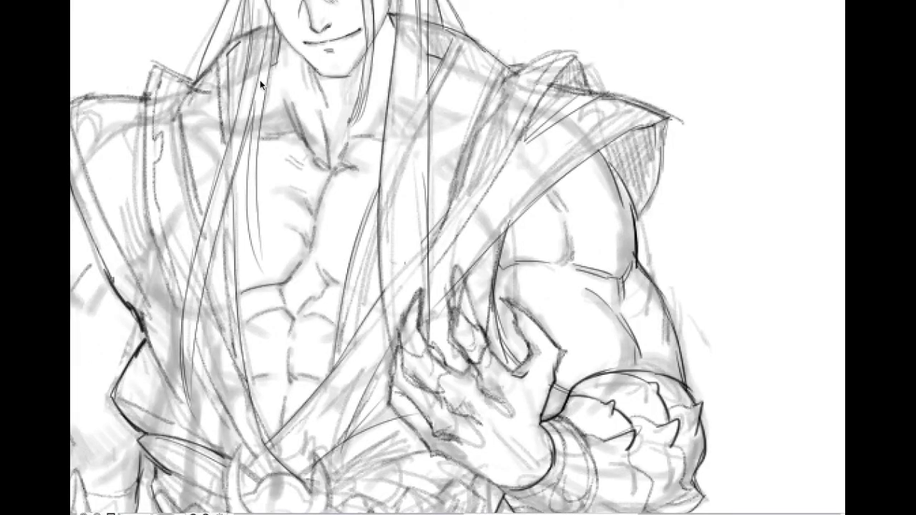
{"action": "scroll", "coordinate": [281, 289], "scroll_direction": "up", "scroll_amount": 2}
{"action": "scroll", "coordinate": [223, 277], "scroll_direction": "up", "scroll_amount": 3}
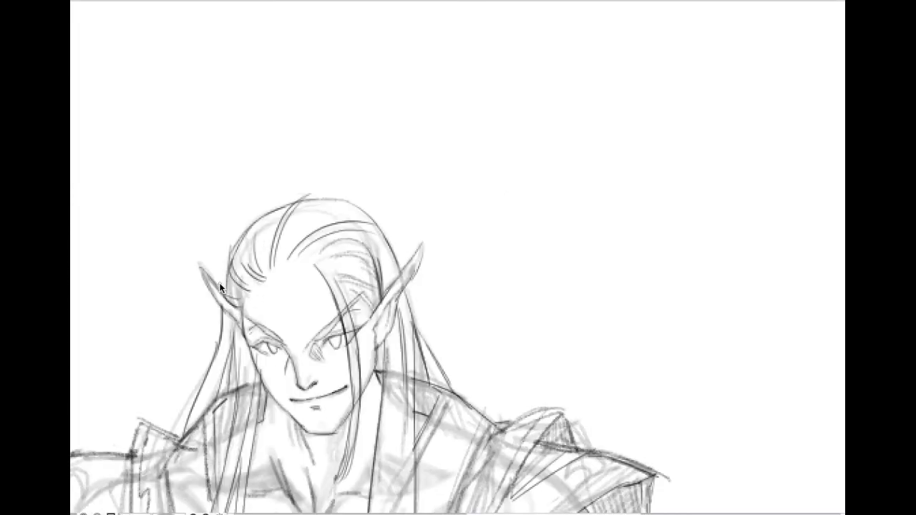
{"action": "mouse_move", "coordinate": [209, 189]}
{"action": "left_mouse_down"}
{"action": "mouse_move", "coordinate": [223, 246]}
{"action": "mouse_move", "coordinate": [230, 218]}
{"action": "mouse_move", "coordinate": [256, 216]}
{"action": "left_mouse_up"}
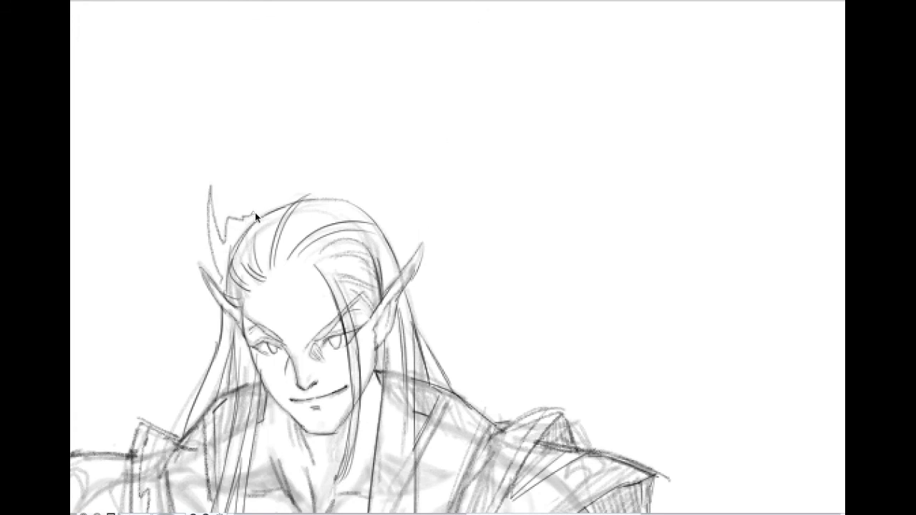
{"action": "key", "text": "ctrl+z"}
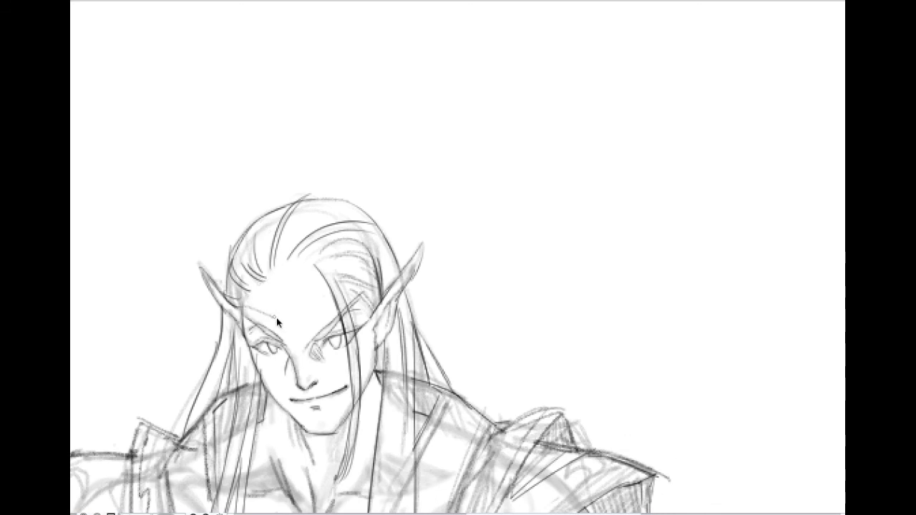
{"action": "left_click_drag", "start_coordinate": [305, 318], "coordinate": [344, 286]}
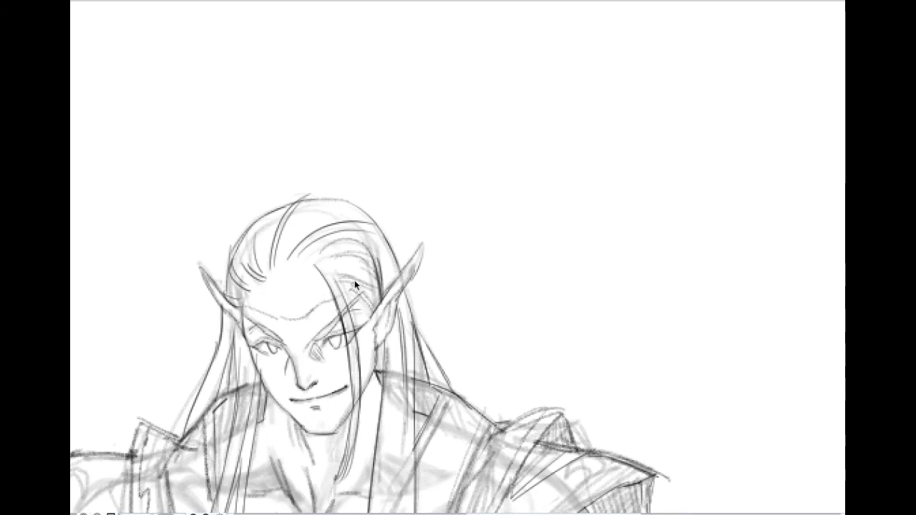
Sketch short pointed spikes rising from both sides of the headpiece above the ears
{"action": "left_click_drag", "start_coordinate": [221, 246], "coordinate": [251, 282]}
{"action": "key", "text": "ctrl+z"}
{"action": "left_click_drag", "start_coordinate": [221, 238], "coordinate": [222, 271]}
{"action": "left_click_drag", "start_coordinate": [230, 232], "coordinate": [247, 278]}
{"action": "key", "text": "ctrl+z"}
{"action": "left_click_drag", "start_coordinate": [220, 237], "coordinate": [250, 278]}
{"action": "key", "text": "ctrl+z"}
{"action": "key", "text": "ctrl+z"}
{"action": "left_click_drag", "start_coordinate": [216, 281], "coordinate": [208, 219]}
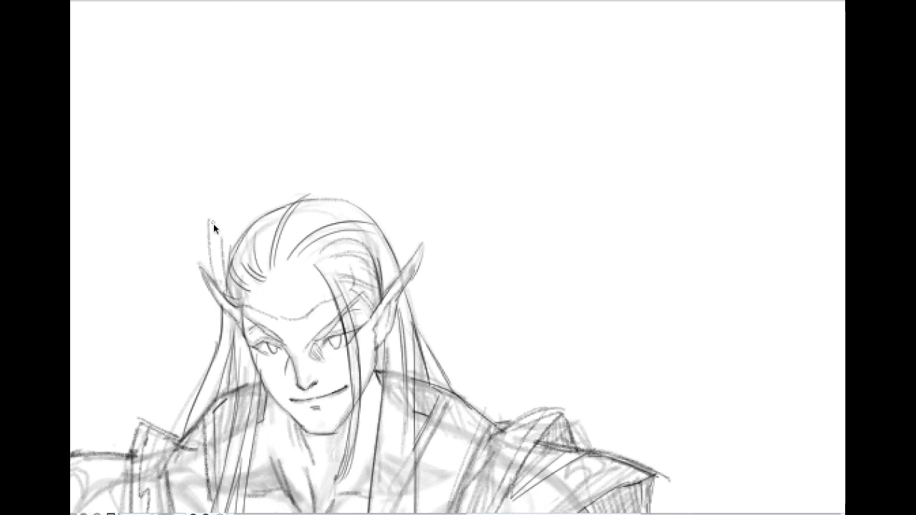
{"action": "left_click_drag", "start_coordinate": [236, 200], "coordinate": [246, 214]}
{"action": "left_click_drag", "start_coordinate": [363, 195], "coordinate": [375, 222]}
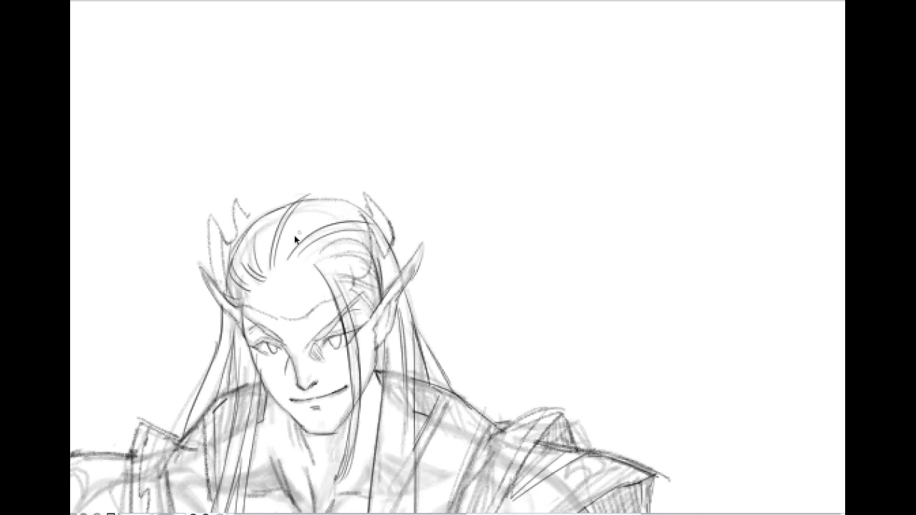
Sketch the outer edge of a taller horn behind the short spikes on the gauntlet side of the headpiece
{"action": "mouse_move", "coordinate": [209, 237]}
{"action": "left_mouse_down"}
{"action": "mouse_move", "coordinate": [215, 222]}
{"action": "mouse_move", "coordinate": [224, 240]}
{"action": "mouse_move", "coordinate": [211, 190]}
{"action": "mouse_move", "coordinate": [225, 240]}
{"action": "mouse_move", "coordinate": [231, 176]}
{"action": "left_mouse_up"}
{"action": "key", "text": "ctrl+z"}
{"action": "key", "text": "ctrl+z"}
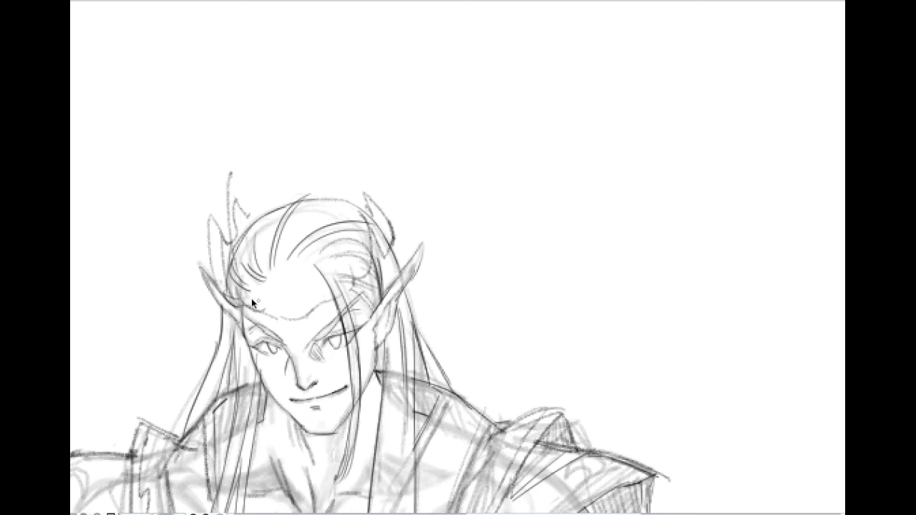
{"action": "left_click_drag", "start_coordinate": [228, 191], "coordinate": [236, 243]}
{"action": "key", "text": "ctrl+z"}
Sketch the headpiece's curled horn bases and tall horns, the forehead plate's upper edge, and a jagged ridge beside the horn
{"action": "mouse_move", "coordinate": [266, 286]}
{"action": "left_mouse_down"}
{"action": "mouse_move", "coordinate": [276, 301]}
{"action": "mouse_move", "coordinate": [266, 308]}
{"action": "left_mouse_up"}
{"action": "mouse_move", "coordinate": [328, 299]}
{"action": "left_mouse_down"}
{"action": "mouse_move", "coordinate": [318, 277]}
{"action": "mouse_move", "coordinate": [333, 289]}
{"action": "mouse_move", "coordinate": [326, 272]}
{"action": "mouse_move", "coordinate": [347, 291]}
{"action": "mouse_move", "coordinate": [346, 281]}
{"action": "mouse_move", "coordinate": [330, 267]}
{"action": "mouse_move", "coordinate": [326, 289]}
{"action": "mouse_move", "coordinate": [331, 270]}
{"action": "mouse_move", "coordinate": [307, 176]}
{"action": "mouse_move", "coordinate": [339, 268]}
{"action": "left_mouse_up"}
{"action": "left_click_drag", "start_coordinate": [226, 185], "coordinate": [250, 261]}
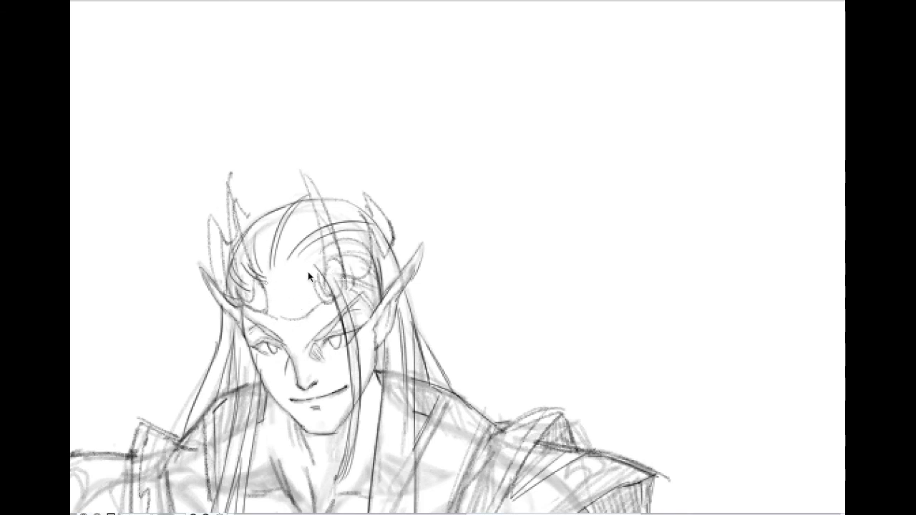
{"action": "mouse_move", "coordinate": [266, 282]}
{"action": "left_mouse_down"}
{"action": "mouse_move", "coordinate": [308, 277]}
{"action": "mouse_move", "coordinate": [263, 281]}
{"action": "mouse_move", "coordinate": [288, 279]}
{"action": "mouse_move", "coordinate": [262, 279]}
{"action": "left_mouse_up"}
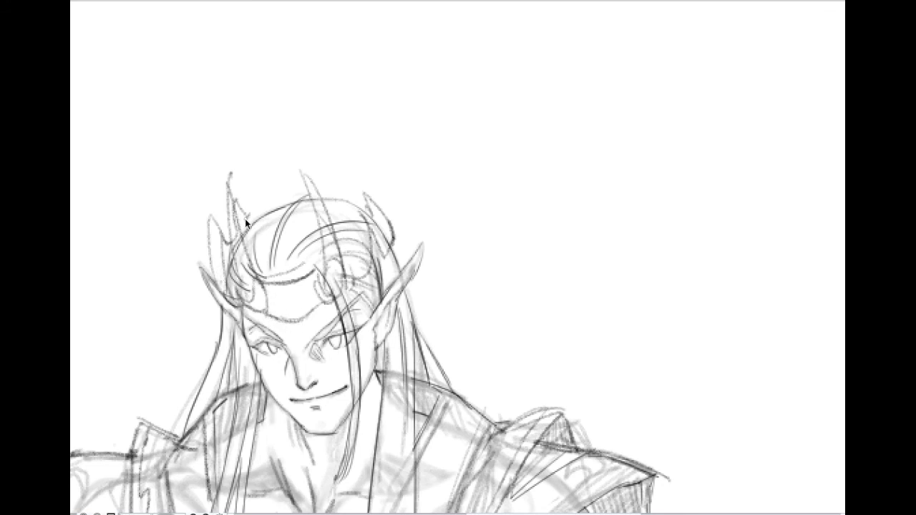
{"action": "left_click_drag", "start_coordinate": [250, 210], "coordinate": [264, 201]}
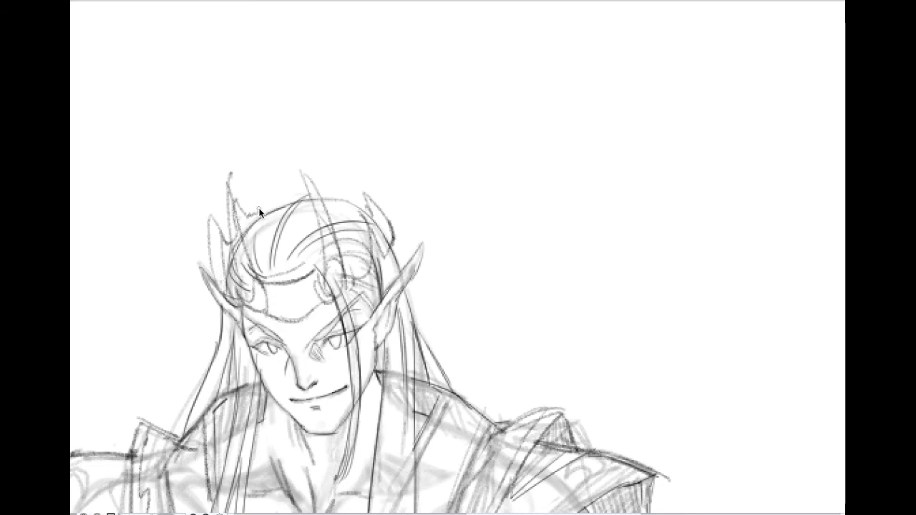
{"action": "left_click_drag", "start_coordinate": [337, 191], "coordinate": [327, 195]}
{"action": "mouse_move", "coordinate": [206, 211]}
{"action": "left_mouse_down"}
{"action": "mouse_move", "coordinate": [199, 180]}
{"action": "mouse_move", "coordinate": [226, 223]}
{"action": "left_mouse_up"}
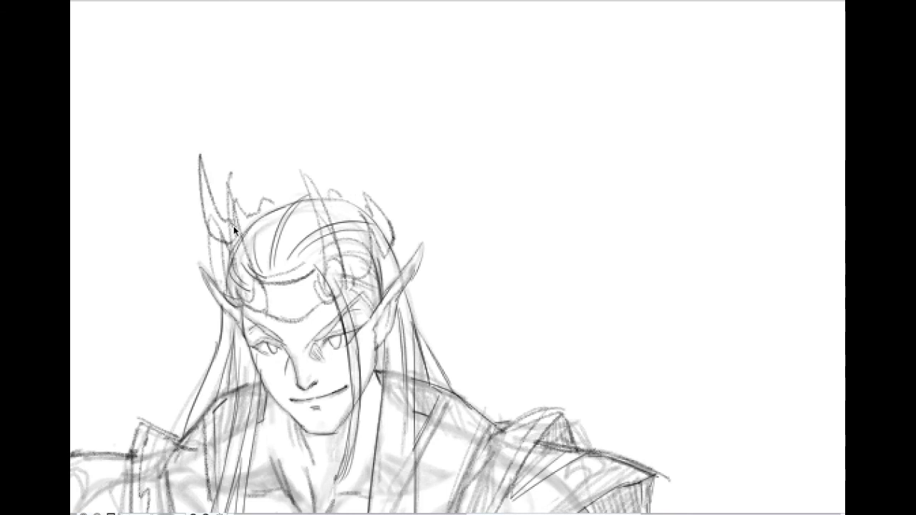
{"action": "key", "text": "ctrl+z"}
{"action": "key", "text": "ctrl+z"}
{"action": "key", "text": "ctrl+z"}
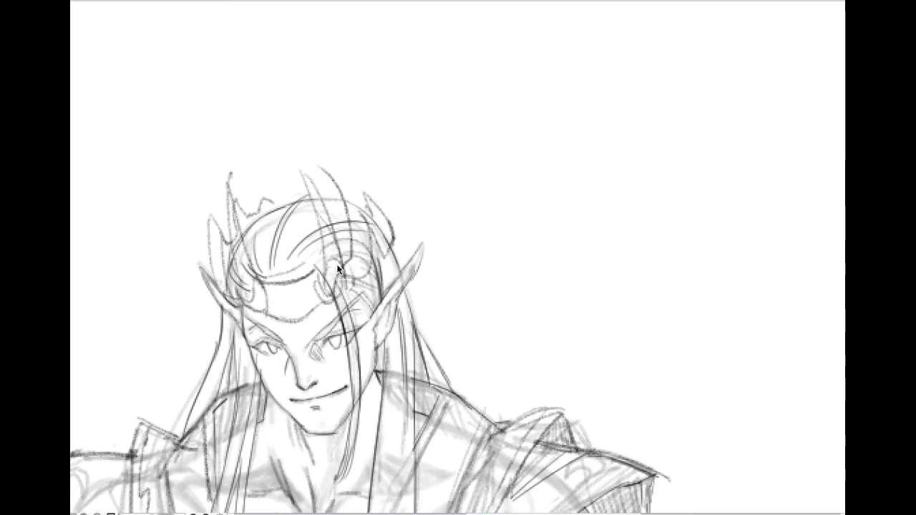
Rework the tall horn on the raised-hand side of the headpiece into a longer tapered spike
{"action": "left_click_drag", "start_coordinate": [323, 172], "coordinate": [346, 250]}
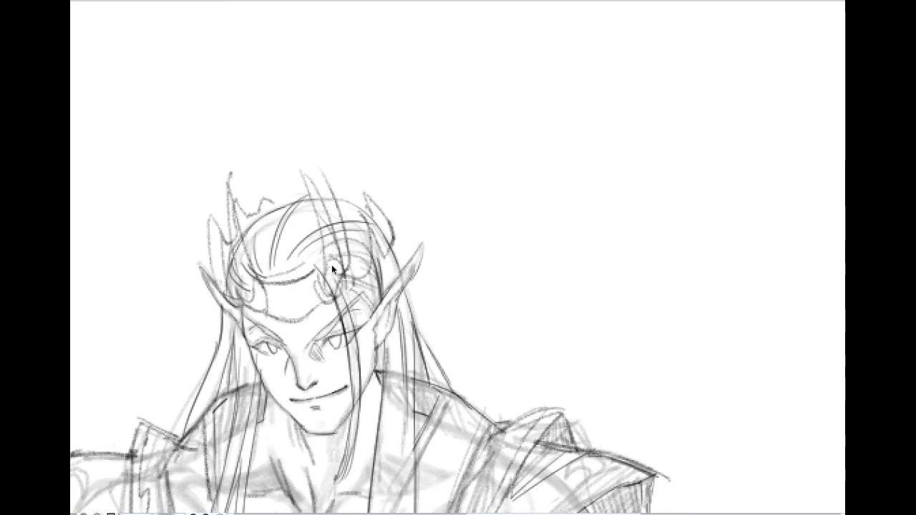
{"action": "left_click_drag", "start_coordinate": [323, 222], "coordinate": [287, 155]}
{"action": "left_click_drag", "start_coordinate": [323, 219], "coordinate": [282, 137]}
{"action": "key", "text": "ctrl+z"}
{"action": "key", "text": "ctrl+z"}
{"action": "mouse_move", "coordinate": [317, 207]}
{"action": "left_mouse_down"}
{"action": "mouse_move", "coordinate": [322, 233]}
{"action": "mouse_move", "coordinate": [296, 155]}
{"action": "mouse_move", "coordinate": [350, 265]}
{"action": "left_mouse_up"}
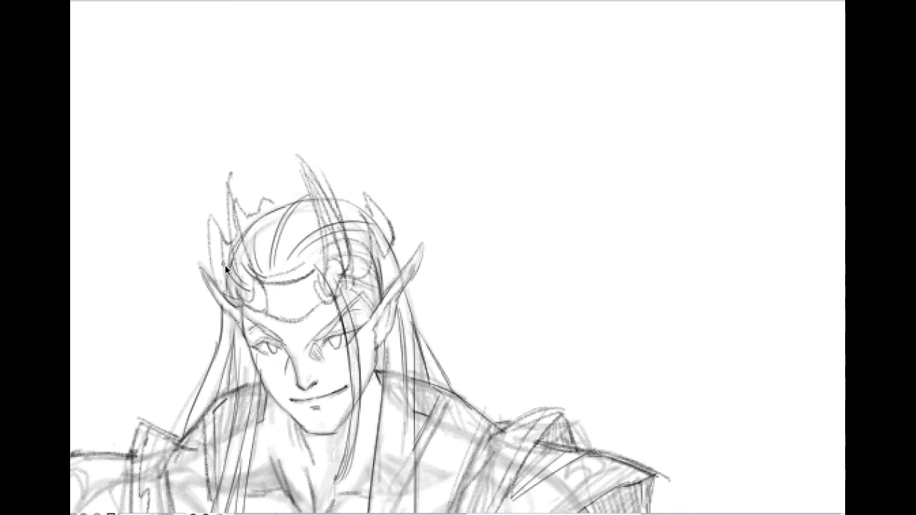
Redraw the tall horn on the gauntlet side of the headpiece as a tapered spike curving down to the forehead plate's side
{"action": "left_click_drag", "start_coordinate": [213, 236], "coordinate": [216, 172]}
{"action": "left_click_drag", "start_coordinate": [221, 215], "coordinate": [217, 165]}
{"action": "left_click_drag", "start_coordinate": [226, 197], "coordinate": [252, 249]}
{"action": "key", "text": "ctrl+z"}
{"action": "key", "text": "ctrl+z"}
{"action": "key", "text": "ctrl+z"}
{"action": "mouse_move", "coordinate": [212, 183]}
{"action": "left_mouse_down"}
{"action": "mouse_move", "coordinate": [218, 223]}
{"action": "mouse_move", "coordinate": [220, 166]}
{"action": "mouse_move", "coordinate": [245, 251]}
{"action": "left_mouse_up"}
{"action": "key", "text": "ctrl+z"}
{"action": "key", "text": "ctrl+z"}
{"action": "left_click_drag", "start_coordinate": [216, 171], "coordinate": [242, 239]}
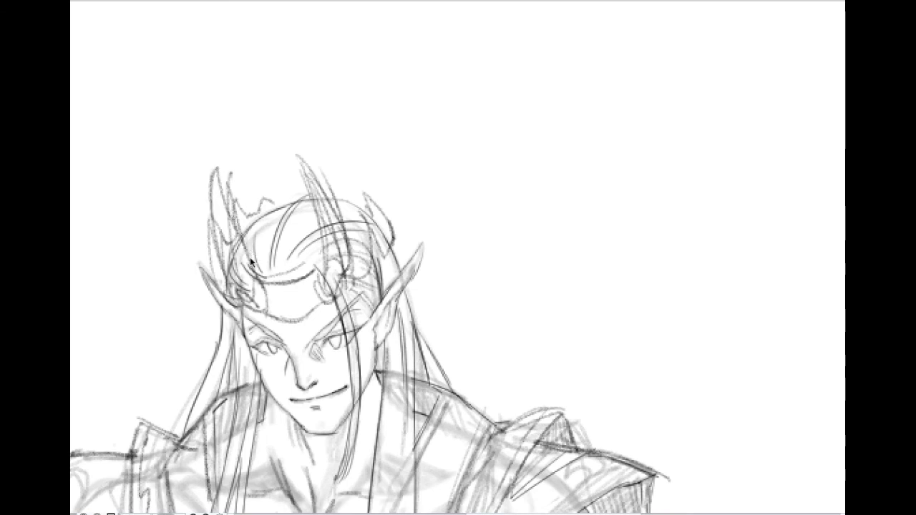
{"action": "key", "text": "ctrl+z"}
{"action": "left_click_drag", "start_coordinate": [236, 246], "coordinate": [253, 271]}
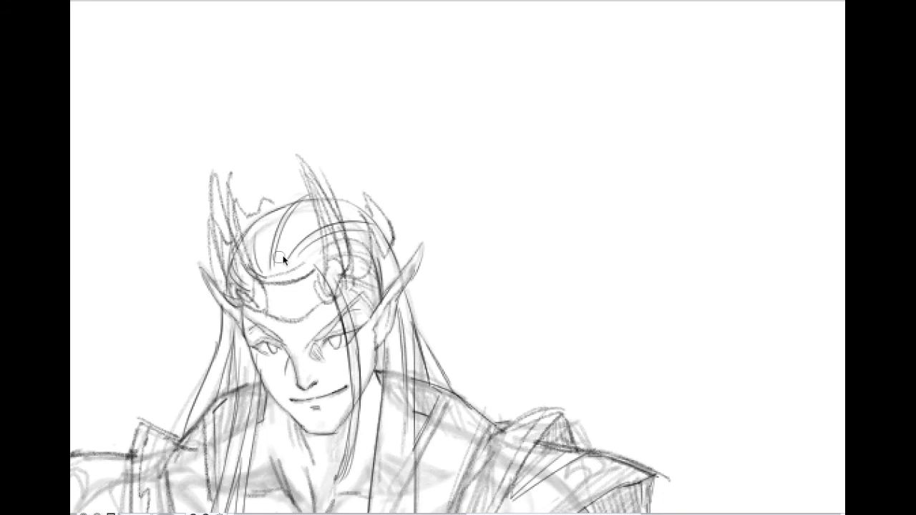
Refine the edges of both tall horns and sketch small curled details beside them around the back of the headpiece
{"action": "left_click_drag", "start_coordinate": [323, 215], "coordinate": [340, 260]}
{"action": "mouse_move", "coordinate": [312, 189]}
{"action": "left_mouse_down"}
{"action": "mouse_move", "coordinate": [311, 217]}
{"action": "mouse_move", "coordinate": [304, 202]}
{"action": "left_mouse_up"}
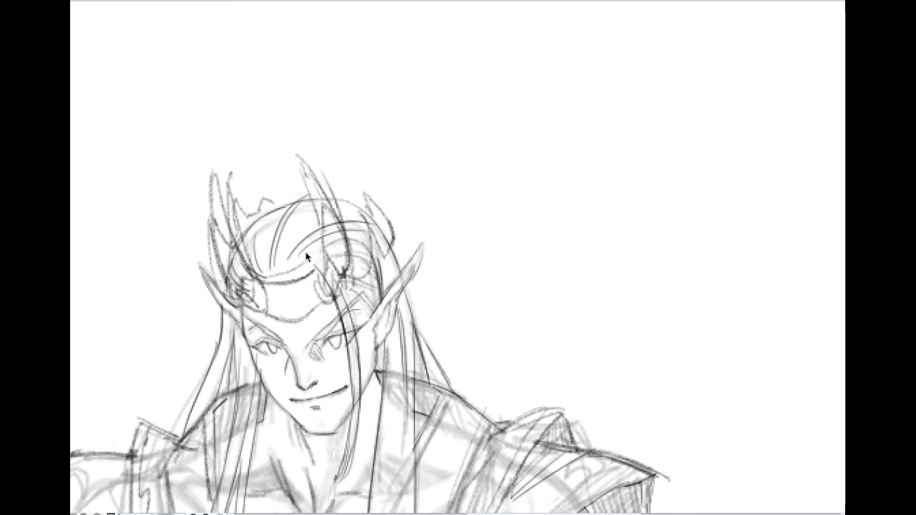
{"action": "scroll", "coordinate": [309, 249], "scroll_direction": "down", "scroll_amount": 2}
{"action": "scroll", "coordinate": [306, 246], "scroll_direction": "up", "scroll_amount": 1}
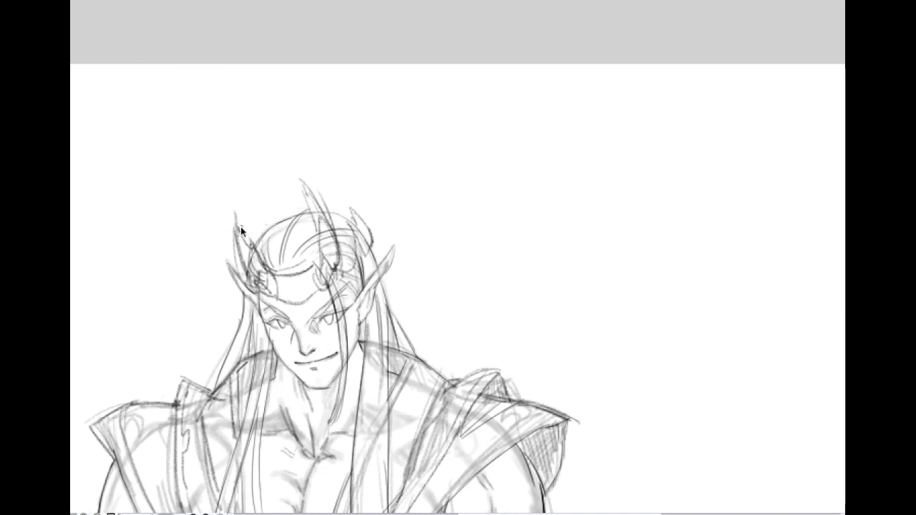
{"action": "left_click_drag", "start_coordinate": [244, 231], "coordinate": [233, 225]}
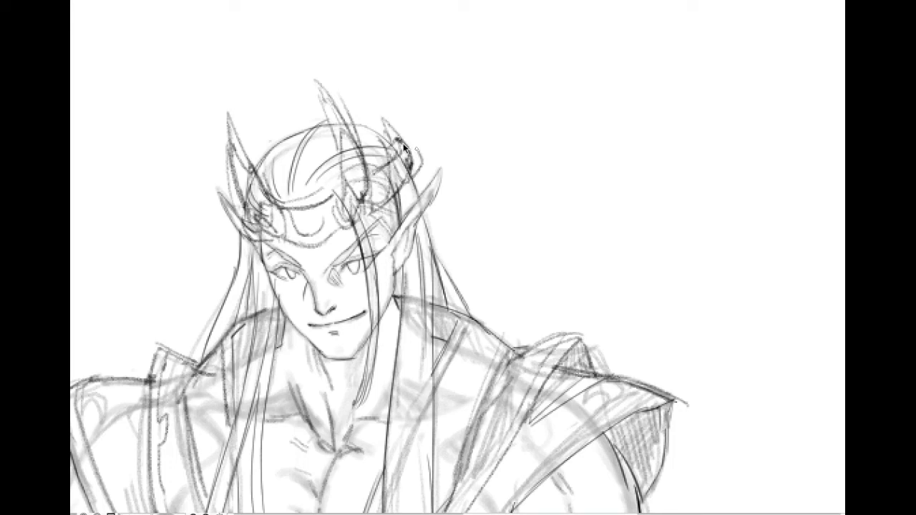
{"action": "left_click_drag", "start_coordinate": [252, 160], "coordinate": [263, 154]}
{"action": "mouse_move", "coordinate": [236, 159]}
{"action": "left_mouse_down"}
{"action": "mouse_move", "coordinate": [237, 166]}
{"action": "mouse_move", "coordinate": [233, 124]}
{"action": "mouse_move", "coordinate": [257, 172]}
{"action": "left_mouse_up"}
{"action": "mouse_move", "coordinate": [344, 164]}
{"action": "left_mouse_down"}
{"action": "mouse_move", "coordinate": [340, 118]}
{"action": "mouse_move", "coordinate": [361, 144]}
{"action": "left_mouse_up"}
Erase the crescent on the forehead plate and redraw the plate's upper edge as a higher contour between the curled horn bases
{"action": "scroll", "coordinate": [341, 103], "scroll_direction": "down", "scroll_amount": 3}
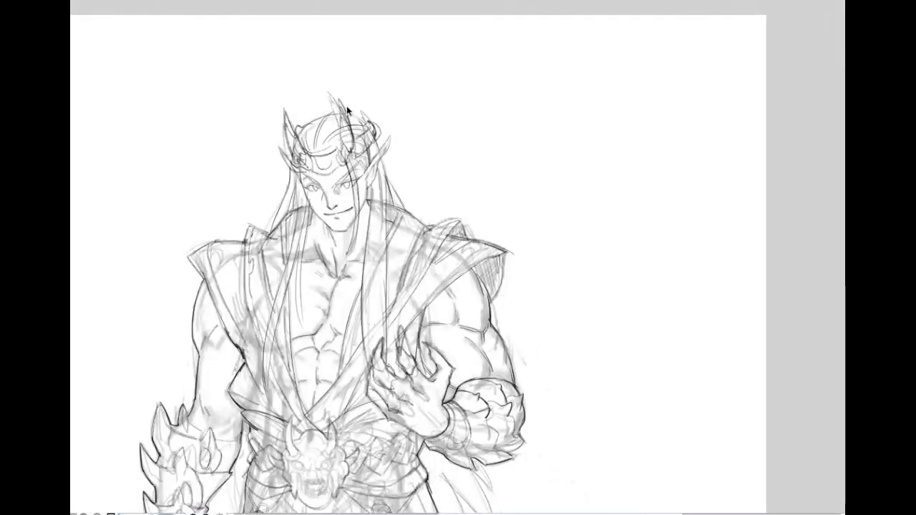
{"action": "scroll", "coordinate": [346, 106], "scroll_direction": "down", "scroll_amount": 2}
{"action": "scroll", "coordinate": [341, 143], "scroll_direction": "up", "scroll_amount": 5}
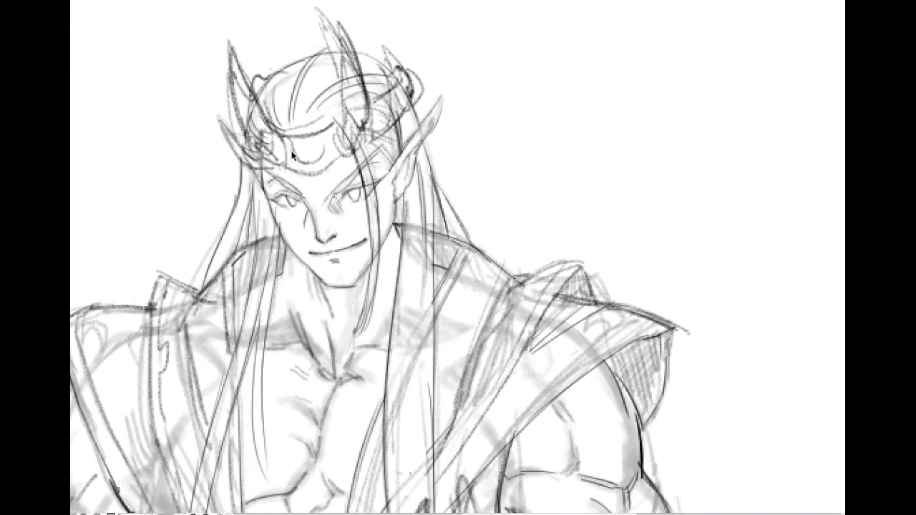
{"action": "mouse_move", "coordinate": [296, 158]}
{"action": "left_mouse_down"}
{"action": "mouse_move", "coordinate": [298, 129]}
{"action": "mouse_move", "coordinate": [327, 128]}
{"action": "mouse_move", "coordinate": [322, 141]}
{"action": "mouse_move", "coordinate": [279, 141]}
{"action": "mouse_move", "coordinate": [298, 112]}
{"action": "mouse_move", "coordinate": [346, 131]}
{"action": "left_mouse_up"}
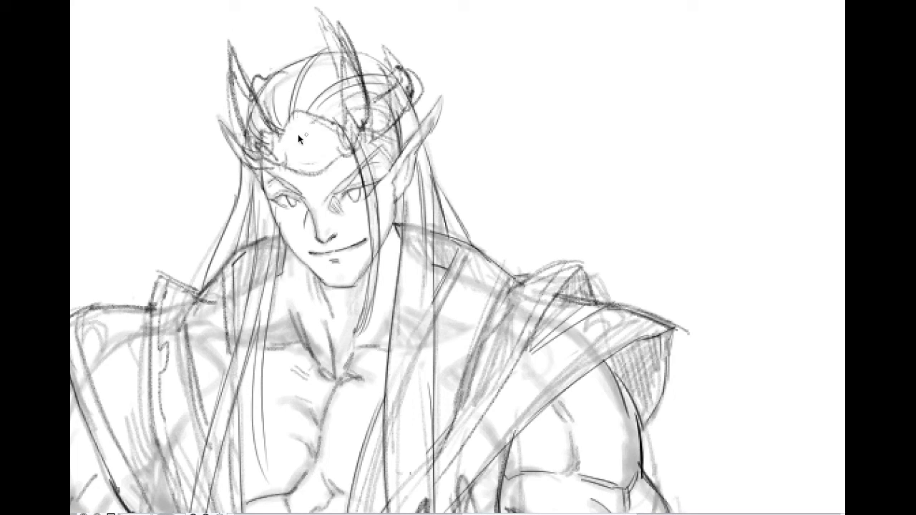
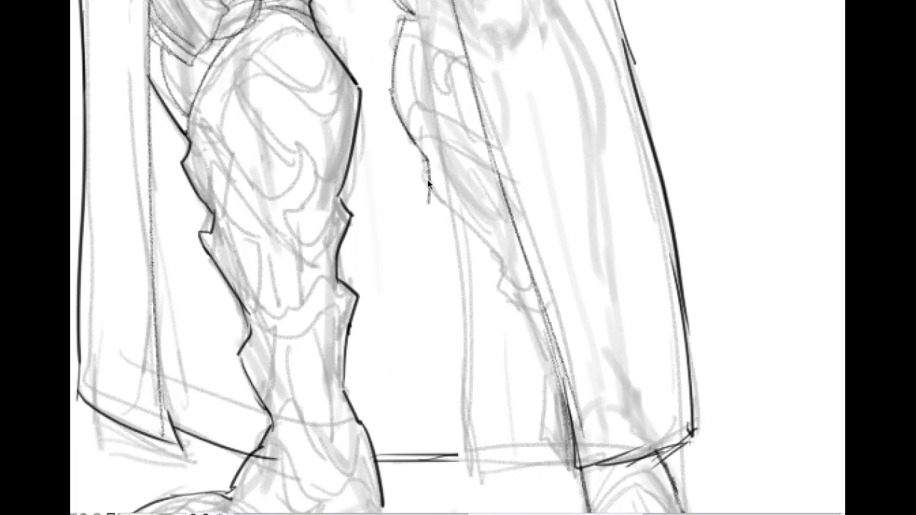
Line the jagged inner contour of the far leg's shin armour from below the knee down to the robe hem
{"action": "left_click_drag", "start_coordinate": [429, 201], "coordinate": [439, 207]}
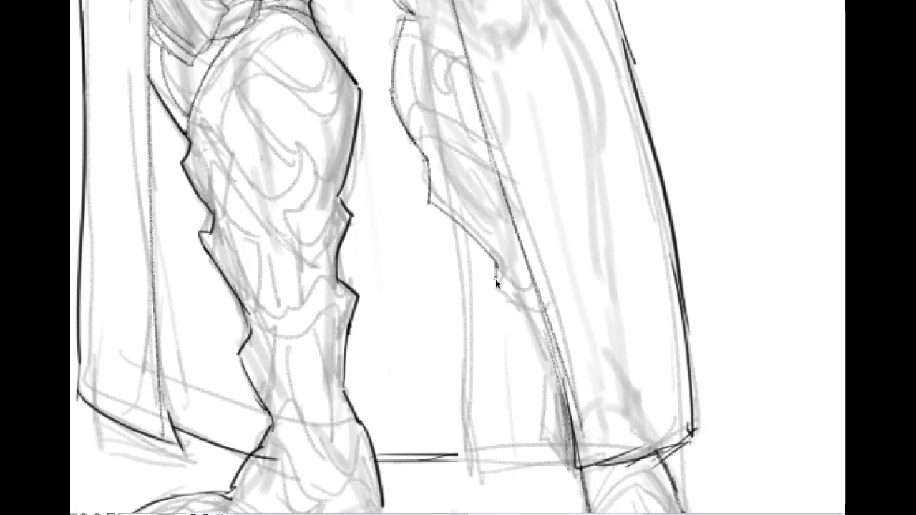
{"action": "left_click_drag", "start_coordinate": [547, 367], "coordinate": [541, 415]}
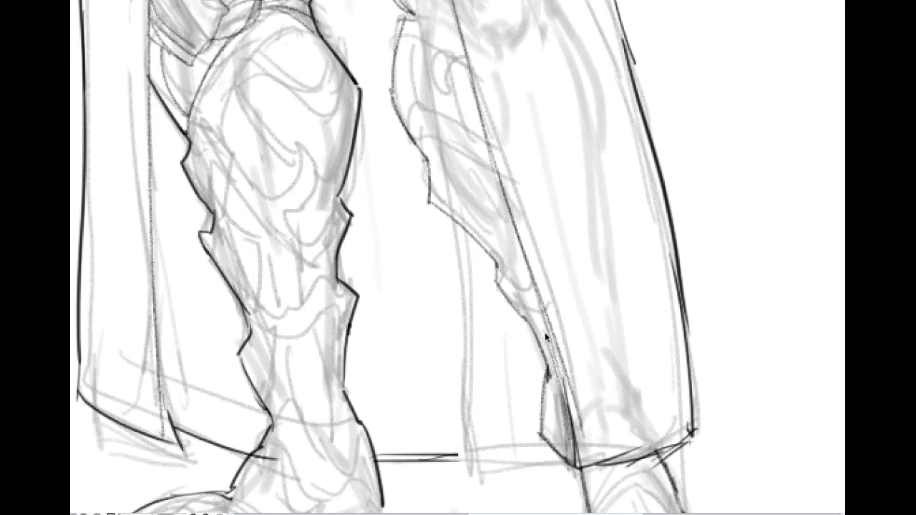
Sketch the front part of a thick sole beneath the side-facing shoe, from the toe tip back to the arch
{"action": "left_click_drag", "start_coordinate": [544, 332], "coordinate": [539, 203]}
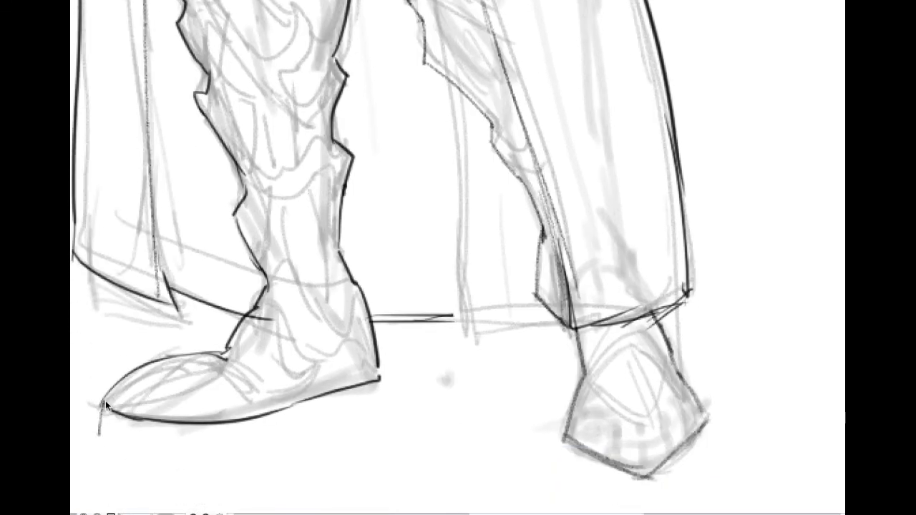
{"action": "left_click_drag", "start_coordinate": [93, 429], "coordinate": [168, 434]}
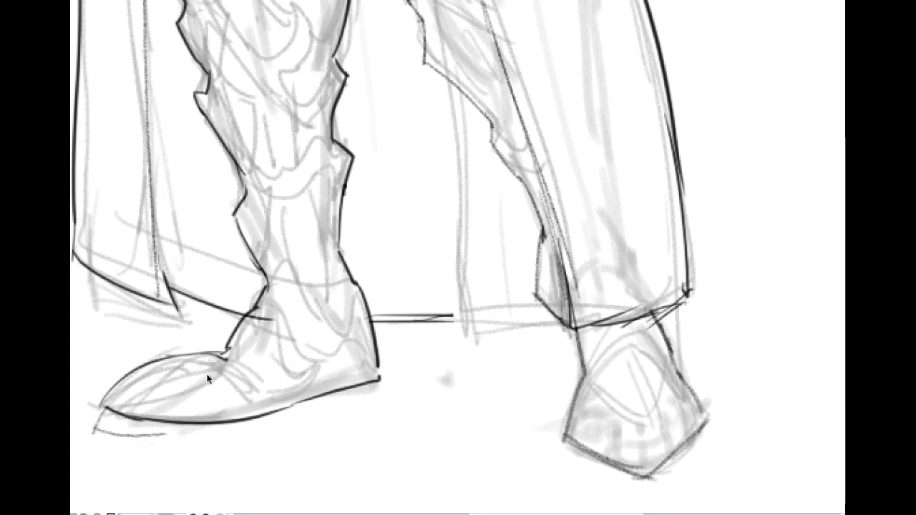
{"action": "key", "text": "ctrl+z"}
{"action": "left_click_drag", "start_coordinate": [96, 429], "coordinate": [187, 445]}
{"action": "mouse_move", "coordinate": [116, 440]}
{"action": "left_mouse_down"}
{"action": "mouse_move", "coordinate": [234, 443]}
{"action": "mouse_move", "coordinate": [161, 444]}
{"action": "mouse_move", "coordinate": [259, 428]}
{"action": "left_mouse_up"}
{"action": "key", "text": "ctrl+z"}
{"action": "key", "text": "ctrl+z"}
{"action": "key", "text": "ctrl+z"}
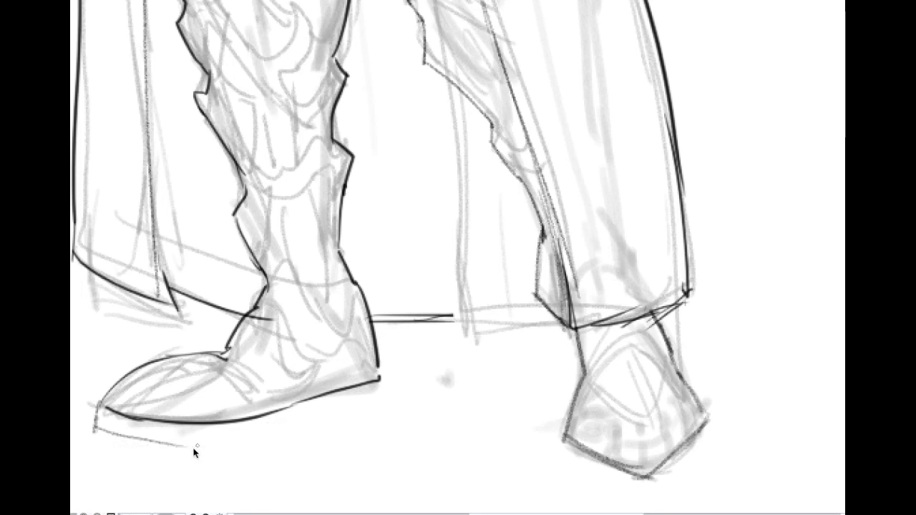
{"action": "left_click_drag", "start_coordinate": [188, 444], "coordinate": [281, 421]}
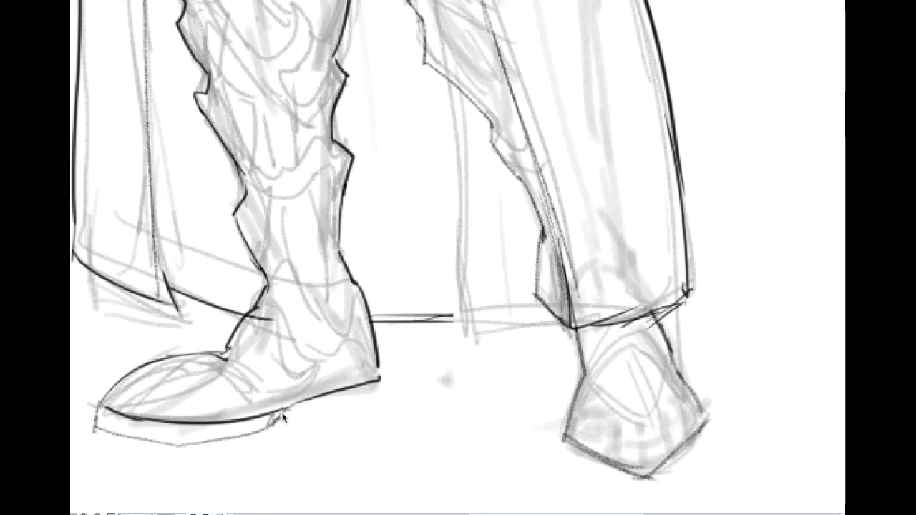
Sketch the raised heel block and the back edge of the heel on the side-facing shoe
{"action": "left_click_drag", "start_coordinate": [292, 417], "coordinate": [395, 400]}
{"action": "key", "text": "ctrl+z"}
{"action": "mouse_move", "coordinate": [289, 411]}
{"action": "left_mouse_down"}
{"action": "mouse_move", "coordinate": [390, 386]}
{"action": "mouse_move", "coordinate": [305, 419]}
{"action": "mouse_move", "coordinate": [373, 398]}
{"action": "left_mouse_up"}
{"action": "left_click_drag", "start_coordinate": [378, 324], "coordinate": [391, 386]}
{"action": "mouse_move", "coordinate": [371, 319]}
{"action": "left_mouse_down"}
{"action": "mouse_move", "coordinate": [378, 347]}
{"action": "mouse_move", "coordinate": [310, 411]}
{"action": "left_mouse_up"}
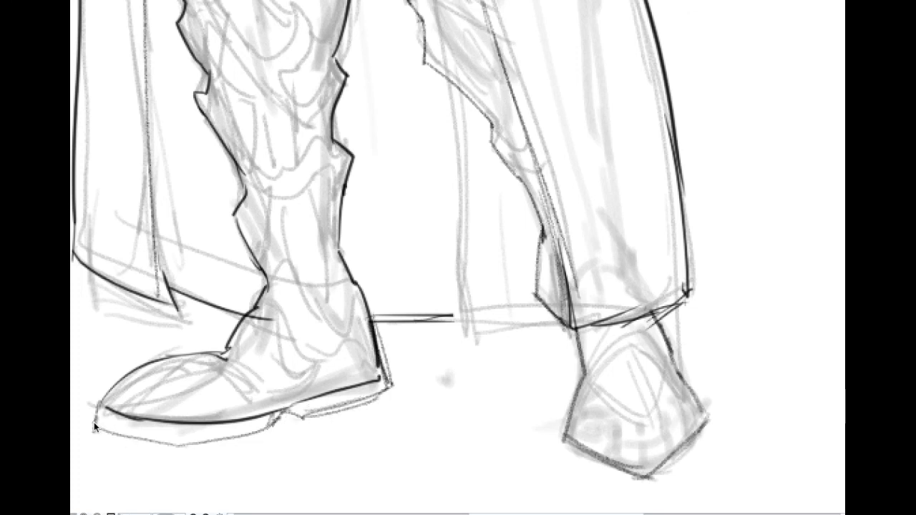
Add the sole's upper edge at the toe, the toe-cap seam and curved trim around the ankle of the side-facing shoe
{"action": "mouse_move", "coordinate": [93, 429]}
{"action": "left_mouse_down"}
{"action": "mouse_move", "coordinate": [177, 446]}
{"action": "mouse_move", "coordinate": [218, 414]}
{"action": "mouse_move", "coordinate": [247, 412]}
{"action": "left_mouse_up"}
{"action": "key", "text": "ctrl+z"}
{"action": "left_click_drag", "start_coordinate": [107, 419], "coordinate": [187, 425]}
{"action": "left_click_drag", "start_coordinate": [249, 384], "coordinate": [261, 387]}
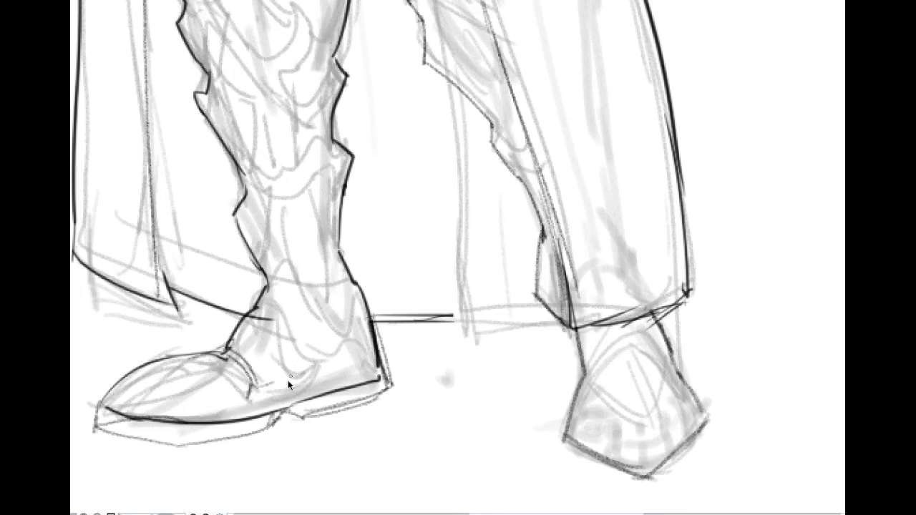
{"action": "left_click_drag", "start_coordinate": [312, 355], "coordinate": [284, 339]}
{"action": "left_click_drag", "start_coordinate": [258, 306], "coordinate": [281, 331]}
{"action": "left_click_drag", "start_coordinate": [311, 360], "coordinate": [298, 368]}
Try outlining large jagged wing shapes spreading from behind the shoulders on both sides of the figure
{"action": "scroll", "coordinate": [219, 282], "scroll_direction": "down", "scroll_amount": 3}
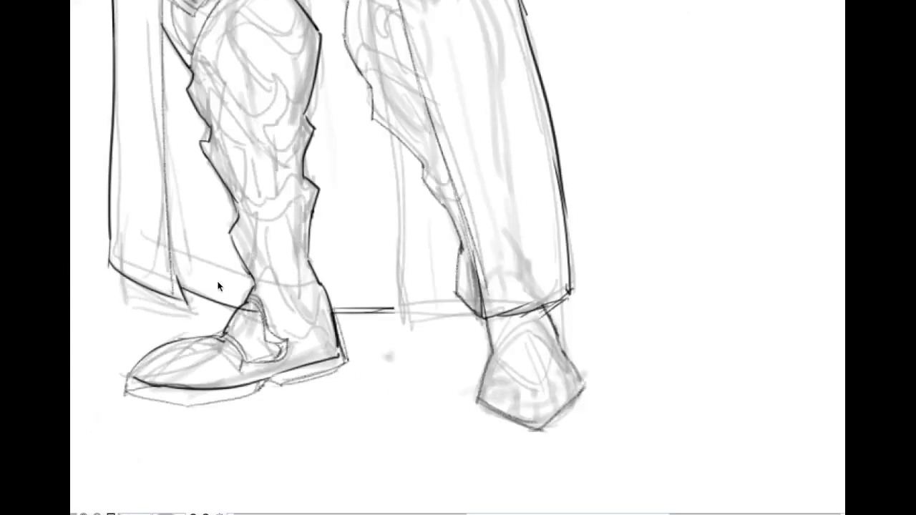
{"action": "scroll", "coordinate": [236, 224], "scroll_direction": "down", "scroll_amount": 1}
{"action": "scroll", "coordinate": [263, 219], "scroll_direction": "up", "scroll_amount": 2}
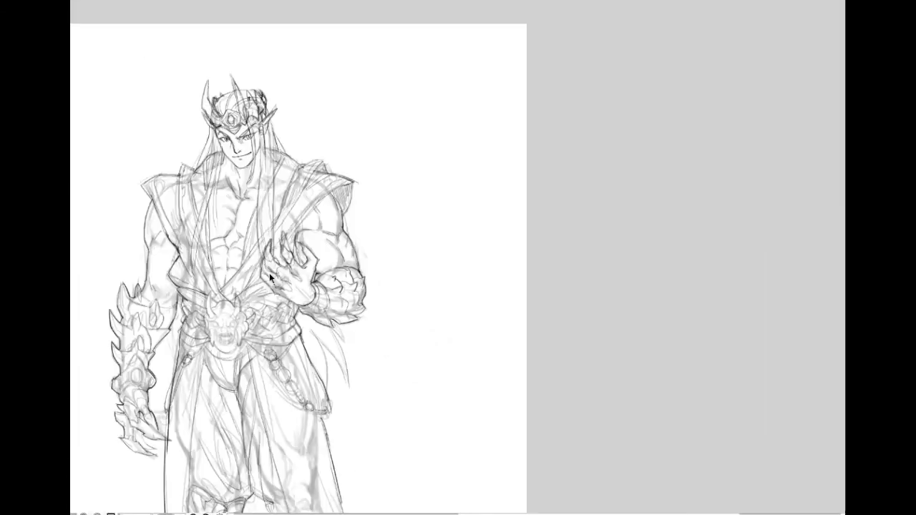
{"action": "mouse_move", "coordinate": [316, 154]}
{"action": "left_mouse_down"}
{"action": "mouse_move", "coordinate": [338, 113]}
{"action": "mouse_move", "coordinate": [376, 49]}
{"action": "mouse_move", "coordinate": [436, 23]}
{"action": "mouse_move", "coordinate": [439, 77]}
{"action": "mouse_move", "coordinate": [485, 161]}
{"action": "mouse_move", "coordinate": [437, 179]}
{"action": "mouse_move", "coordinate": [460, 340]}
{"action": "left_mouse_up"}
{"action": "mouse_move", "coordinate": [392, 218]}
{"action": "left_mouse_down"}
{"action": "mouse_move", "coordinate": [397, 230]}
{"action": "mouse_move", "coordinate": [347, 405]}
{"action": "left_mouse_up"}
{"action": "left_click_drag", "start_coordinate": [159, 139], "coordinate": [77, 85]}
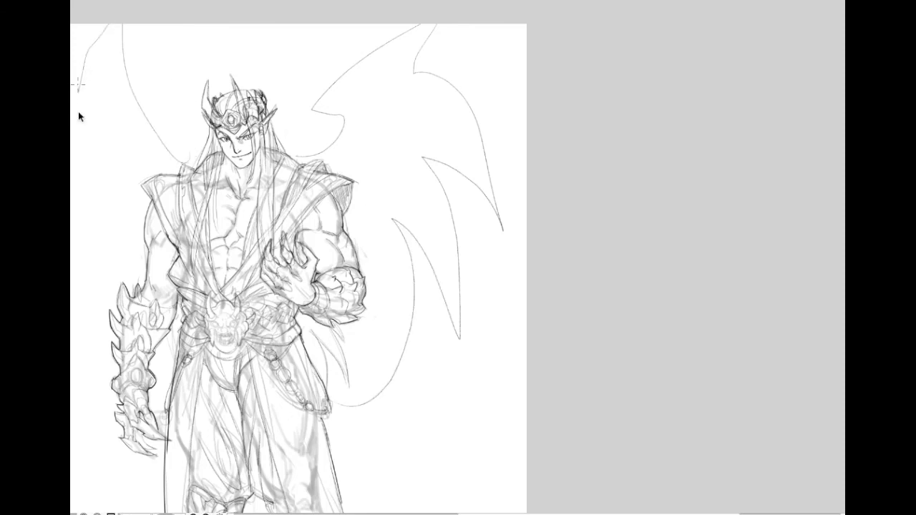
{"action": "left_click_drag", "start_coordinate": [92, 167], "coordinate": [71, 181]}
{"action": "mouse_move", "coordinate": [72, 271]}
{"action": "left_mouse_down"}
{"action": "mouse_move", "coordinate": [97, 398]}
{"action": "mouse_move", "coordinate": [145, 442]}
{"action": "left_mouse_up"}
{"action": "key", "text": "ctrl+z"}
{"action": "key", "text": "ctrl+z"}
{"action": "key", "text": "ctrl+z"}
{"action": "key", "text": "ctrl+z"}
{"action": "key", "text": "ctrl+z"}
{"action": "key", "text": "ctrl+z"}
{"action": "key", "text": "ctrl+z"}
Outline a long flaring cape behind the figure, from the raised-arm bracer around the pointed hem up to the gauntlet hand
{"action": "scroll", "coordinate": [256, 243], "scroll_direction": "down", "scroll_amount": 1}
{"action": "mouse_move", "coordinate": [302, 313]}
{"action": "left_mouse_down"}
{"action": "mouse_move", "coordinate": [312, 169]}
{"action": "mouse_move", "coordinate": [330, 94]}
{"action": "mouse_move", "coordinate": [314, 217]}
{"action": "left_mouse_up"}
{"action": "mouse_move", "coordinate": [314, 126]}
{"action": "left_mouse_down"}
{"action": "mouse_move", "coordinate": [428, 426]}
{"action": "mouse_move", "coordinate": [336, 455]}
{"action": "left_mouse_up"}
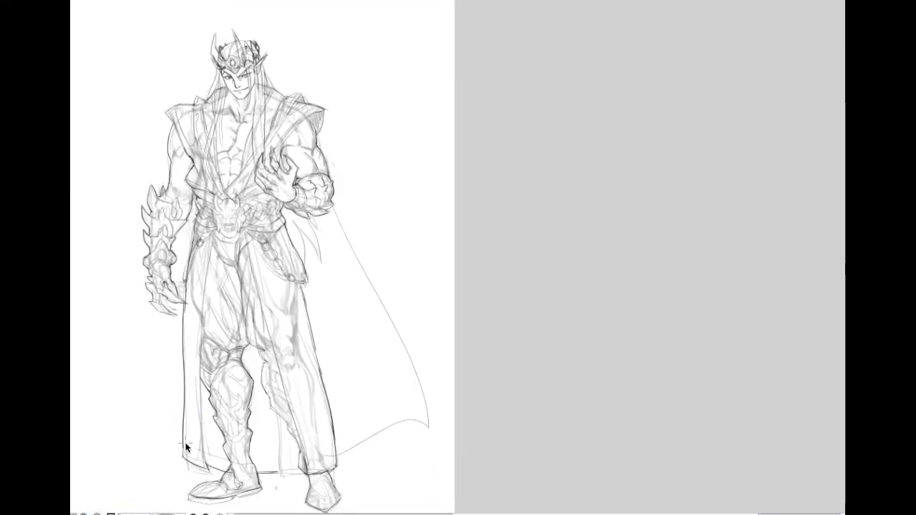
{"action": "left_click_drag", "start_coordinate": [140, 436], "coordinate": [150, 286]}
Undo and redo the cape outline to compare the whole figure with and without it
{"action": "scroll", "coordinate": [152, 300], "scroll_direction": "down", "scroll_amount": 1}
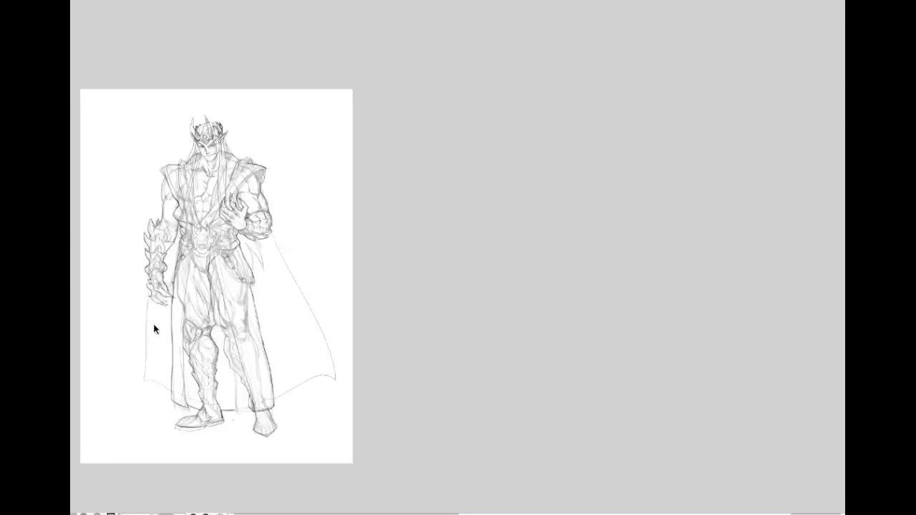
{"action": "scroll", "coordinate": [151, 322], "scroll_direction": "up", "scroll_amount": 4}
{"action": "left_click_drag", "start_coordinate": [129, 449], "coordinate": [127, 449]}
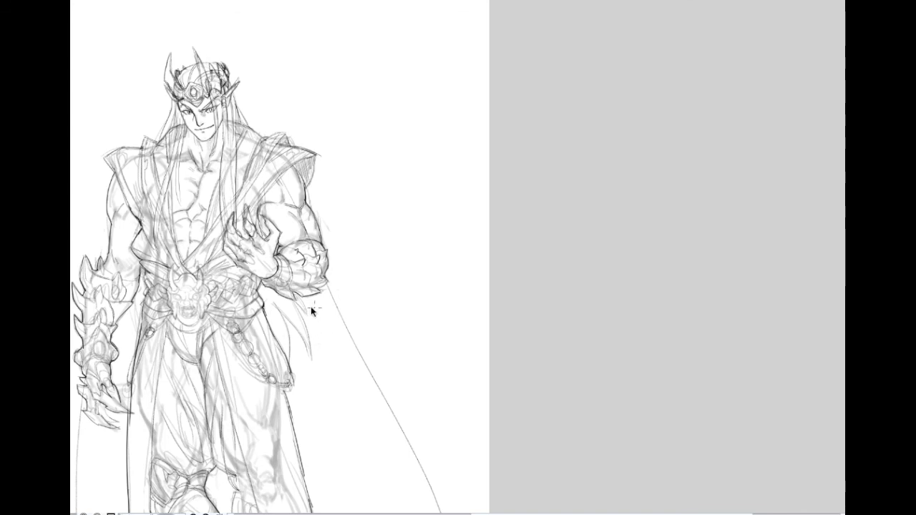
{"action": "scroll", "coordinate": [309, 291], "scroll_direction": "down", "scroll_amount": 2}
{"action": "left_click_drag", "start_coordinate": [308, 291], "coordinate": [310, 169]}
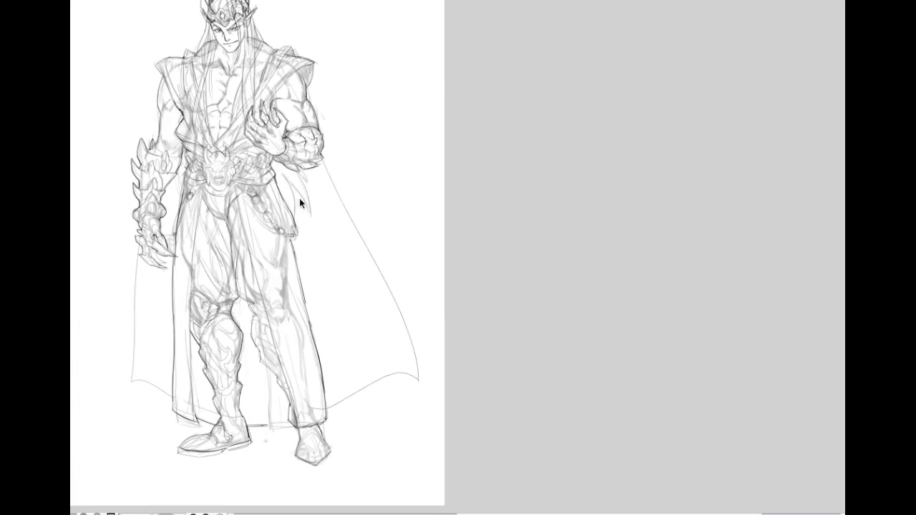
{"action": "key", "text": "ctrl+z"}
{"action": "key", "text": "ctrl+z"}
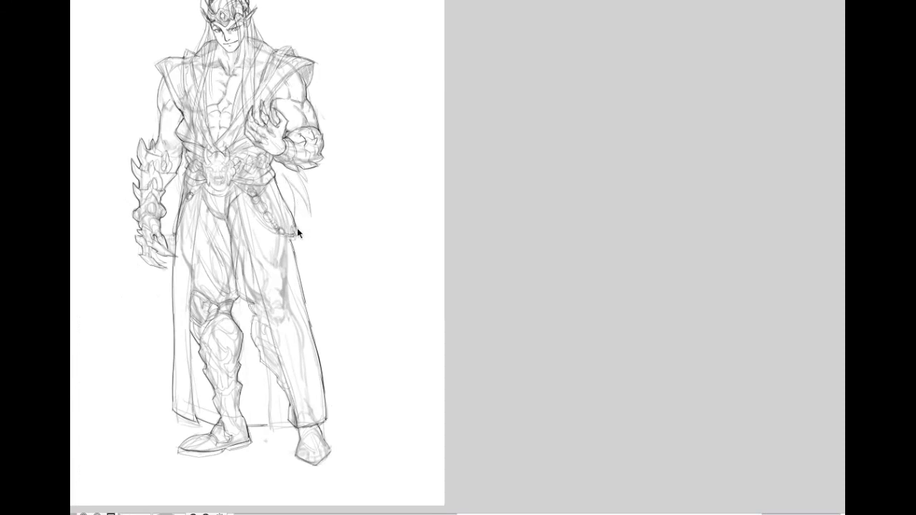
{"action": "key", "text": "ctrl+y"}
{"action": "key", "text": "ctrl+y"}
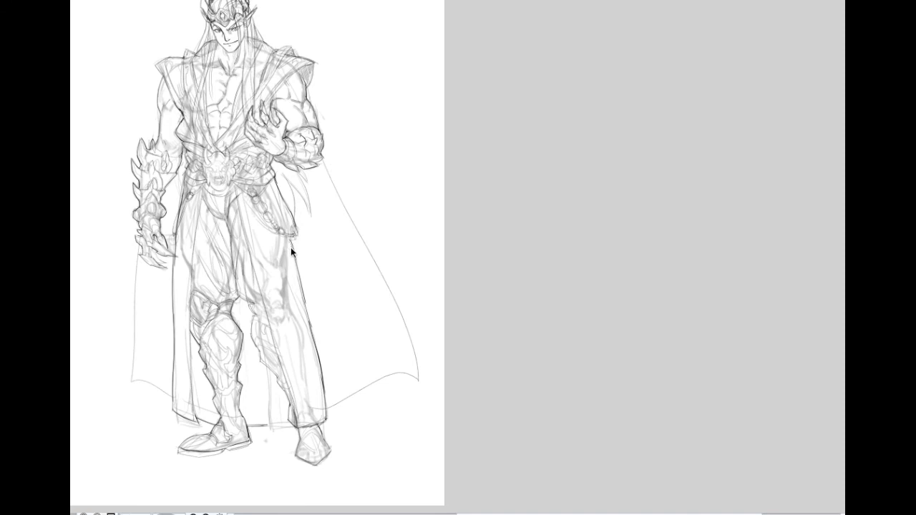
{"action": "key", "text": "ctrl+z"}
{"action": "key", "text": "ctrl+y"}
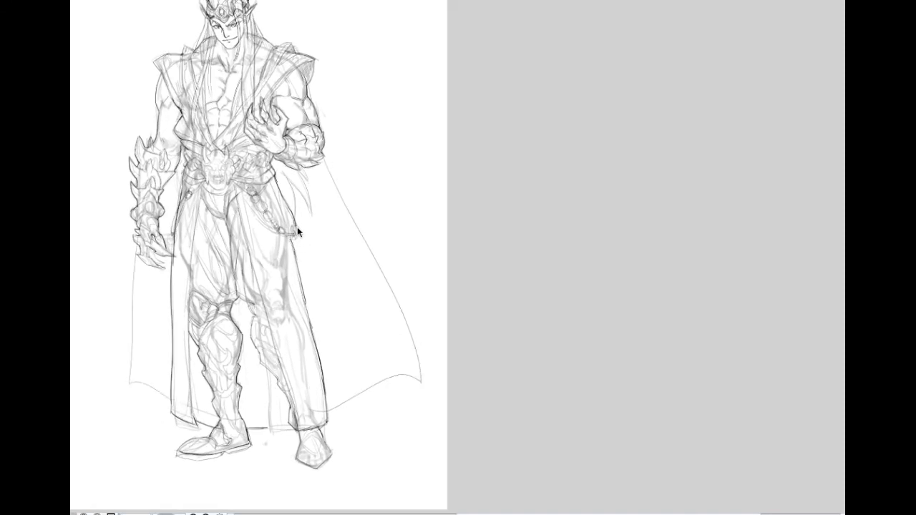
Clean up the loose dark strokes hanging beneath the raised arm's spiked bracer
{"action": "scroll", "coordinate": [299, 229], "scroll_direction": "up", "scroll_amount": 2}
{"action": "left_click_drag", "start_coordinate": [301, 231], "coordinate": [282, 322]}
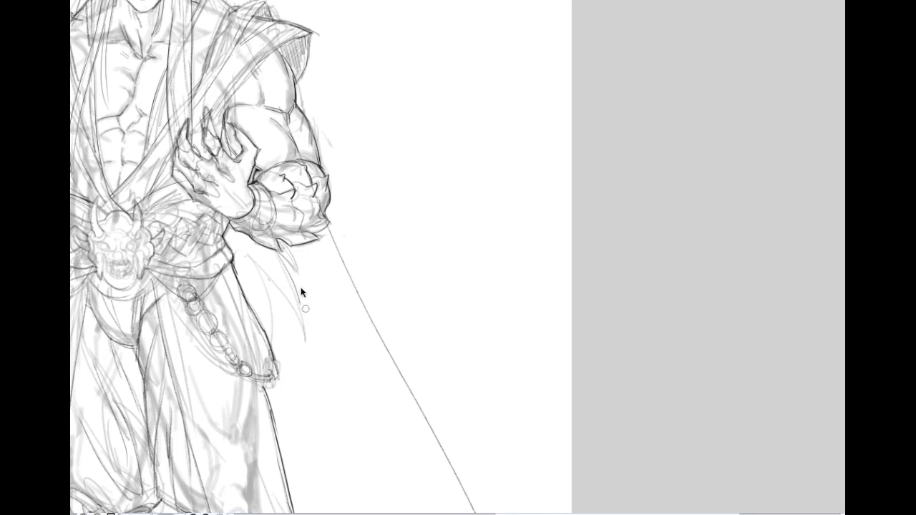
{"action": "scroll", "coordinate": [300, 298], "scroll_direction": "up", "scroll_amount": 5}
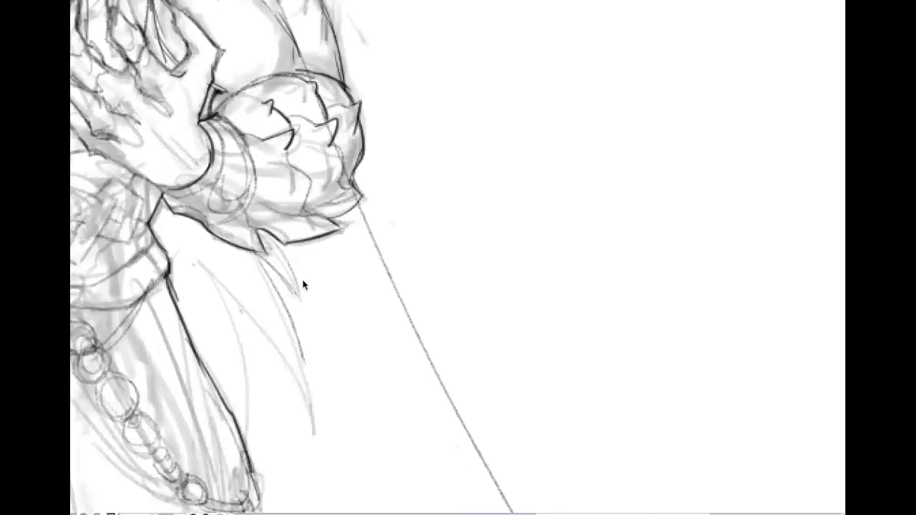
{"action": "key", "text": "ctrl+z"}
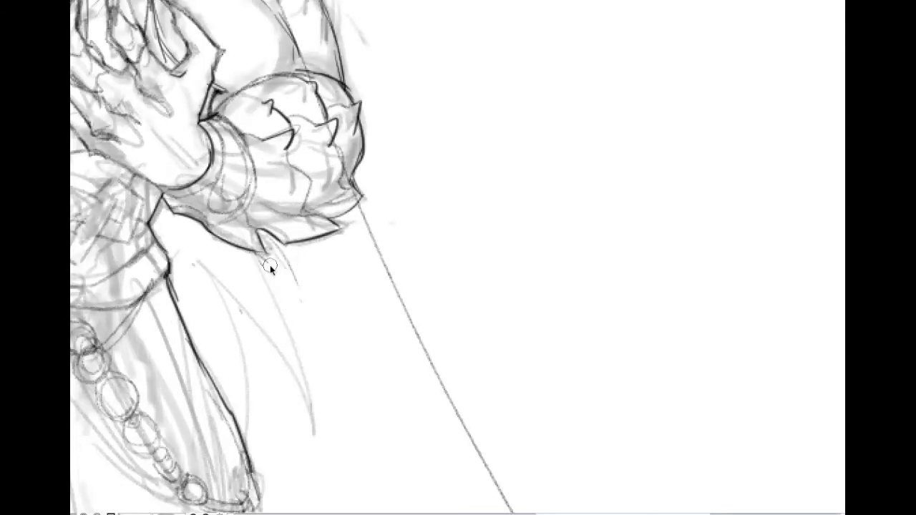
{"action": "scroll", "coordinate": [292, 267], "scroll_direction": "down", "scroll_amount": 3}
{"action": "scroll", "coordinate": [323, 262], "scroll_direction": "up", "scroll_amount": 1}
{"action": "scroll", "coordinate": [377, 304], "scroll_direction": "up", "scroll_amount": 1}
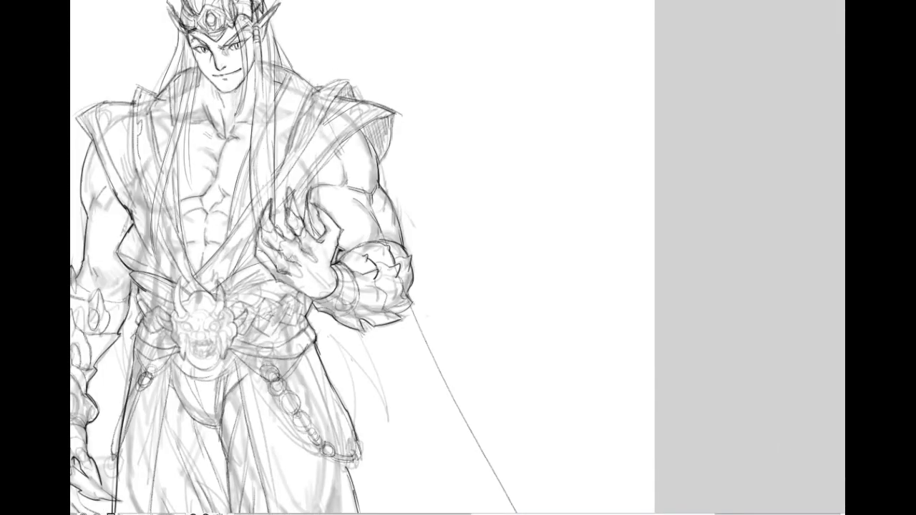
Hide the grey rough sketch beneath the line art
{"action": "left_click", "coordinate": [812, 440]}
{"action": "scroll", "coordinate": [406, 350], "scroll_direction": "down", "scroll_amount": 3}
{"action": "left_click_drag", "start_coordinate": [367, 314], "coordinate": [356, 115]}
{"action": "left_click_drag", "start_coordinate": [354, 184], "coordinate": [348, 254]}
{"action": "scroll", "coordinate": [302, 160], "scroll_direction": "up", "scroll_amount": 1}
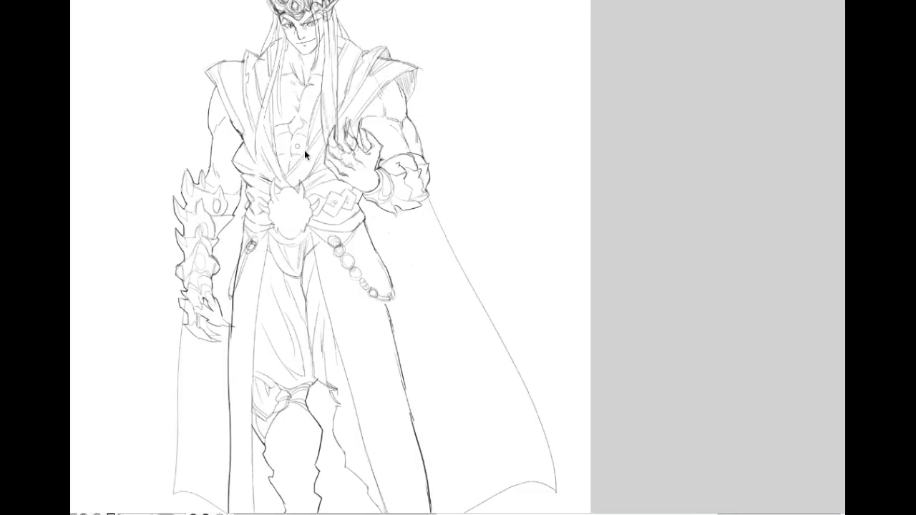
Extend the long front hair strand on the gauntlet side over the chest and down past the waist sash
{"action": "mouse_move", "coordinate": [264, 134]}
{"action": "left_mouse_down"}
{"action": "mouse_move", "coordinate": [256, 247]}
{"action": "mouse_move", "coordinate": [255, 230]}
{"action": "left_mouse_up"}
{"action": "left_click_drag", "start_coordinate": [255, 177], "coordinate": [254, 233]}
{"action": "scroll", "coordinate": [276, 154], "scroll_direction": "up", "scroll_amount": 2}
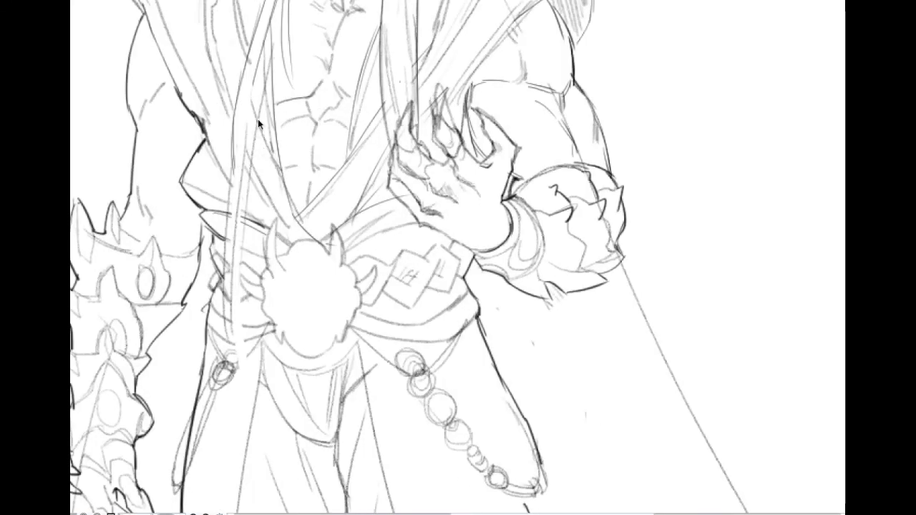
{"action": "left_click_drag", "start_coordinate": [234, 131], "coordinate": [247, 298]}
Extend the long front hair strand on the raised-hand side behind the hand and down over the patterned sash
{"action": "left_click_drag", "start_coordinate": [395, 198], "coordinate": [407, 308]}
{"action": "key", "text": "ctrl+z"}
{"action": "left_click_drag", "start_coordinate": [396, 198], "coordinate": [425, 321]}
{"action": "left_click_drag", "start_coordinate": [410, 247], "coordinate": [428, 328]}
{"action": "mouse_move", "coordinate": [427, 230]}
{"action": "left_mouse_down"}
{"action": "mouse_move", "coordinate": [422, 369]}
{"action": "mouse_move", "coordinate": [438, 276]}
{"action": "mouse_move", "coordinate": [429, 239]}
{"action": "mouse_move", "coordinate": [434, 343]}
{"action": "mouse_move", "coordinate": [438, 247]}
{"action": "mouse_move", "coordinate": [438, 319]}
{"action": "left_mouse_up"}
{"action": "key", "text": "ctrl+z"}
{"action": "key", "text": "ctrl+z"}
{"action": "key", "text": "ctrl+z"}
{"action": "key", "text": "ctrl+z"}
{"action": "key", "text": "ctrl+z"}
{"action": "left_click_drag", "start_coordinate": [420, 238], "coordinate": [422, 277]}
{"action": "left_click_drag", "start_coordinate": [428, 222], "coordinate": [437, 364]}
{"action": "scroll", "coordinate": [430, 316], "scroll_direction": "down", "scroll_amount": 1}
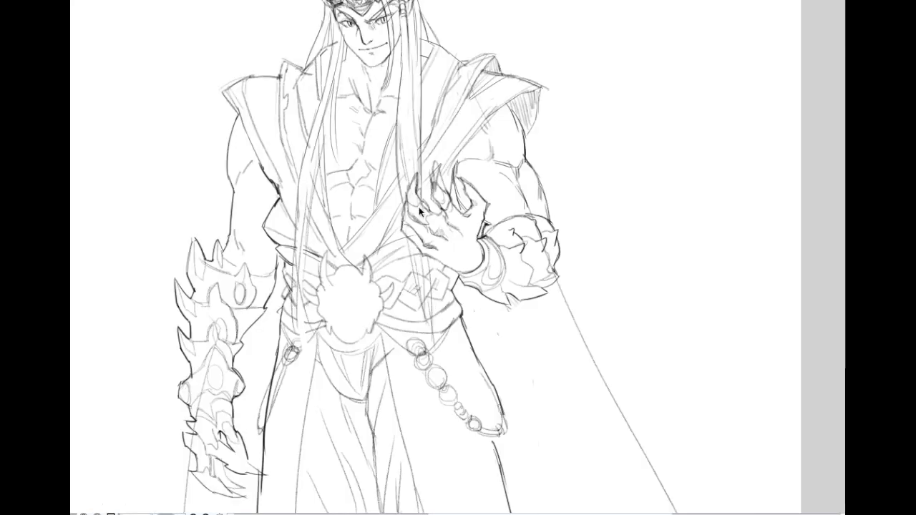
{"action": "scroll", "coordinate": [430, 183], "scroll_direction": "down", "scroll_amount": 1}
{"action": "left_click_drag", "start_coordinate": [420, 214], "coordinate": [388, 358]}
{"action": "scroll", "coordinate": [377, 191], "scroll_direction": "up", "scroll_amount": 2}
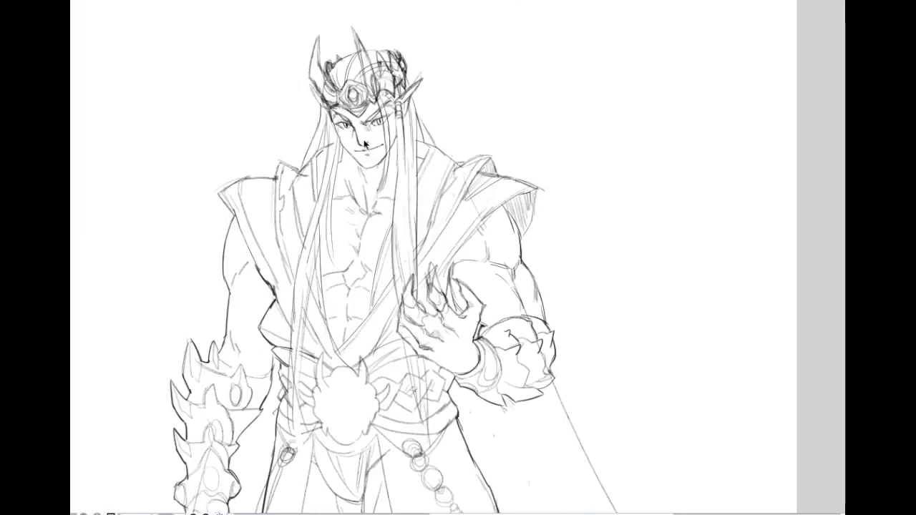
Draw curling, hooked ornament lines inside the bordered bands of the robe's two pointed shoulder flaps, continuing down the raised-arm side's lapel
{"action": "scroll", "coordinate": [316, 164], "scroll_direction": "up", "scroll_amount": 1}
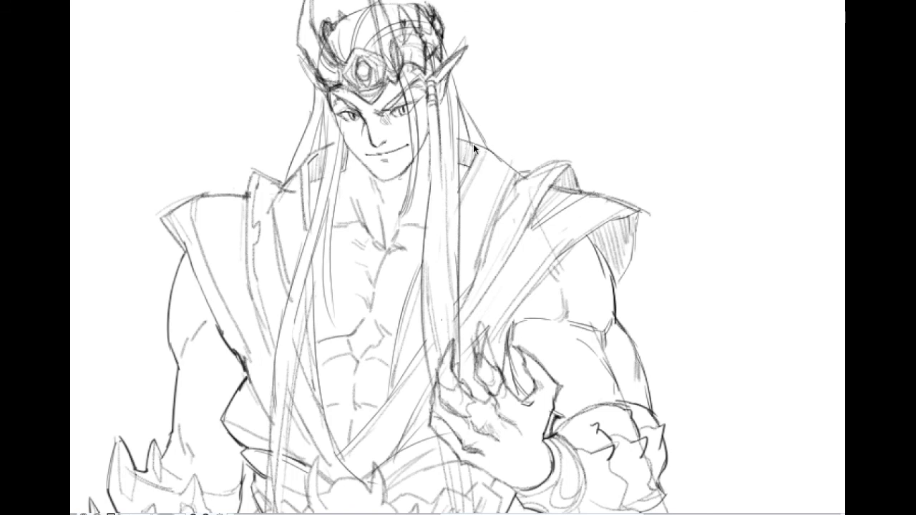
{"action": "scroll", "coordinate": [473, 145], "scroll_direction": "down", "scroll_amount": 1}
{"action": "left_click_drag", "start_coordinate": [457, 186], "coordinate": [453, 114]}
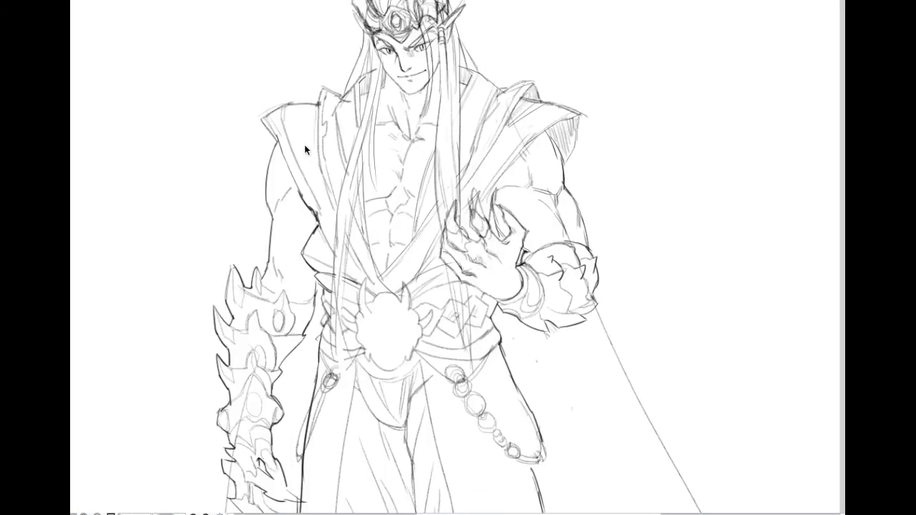
{"action": "scroll", "coordinate": [311, 237], "scroll_direction": "up", "scroll_amount": 2}
{"action": "scroll", "coordinate": [311, 237], "scroll_direction": "up", "scroll_amount": 1}
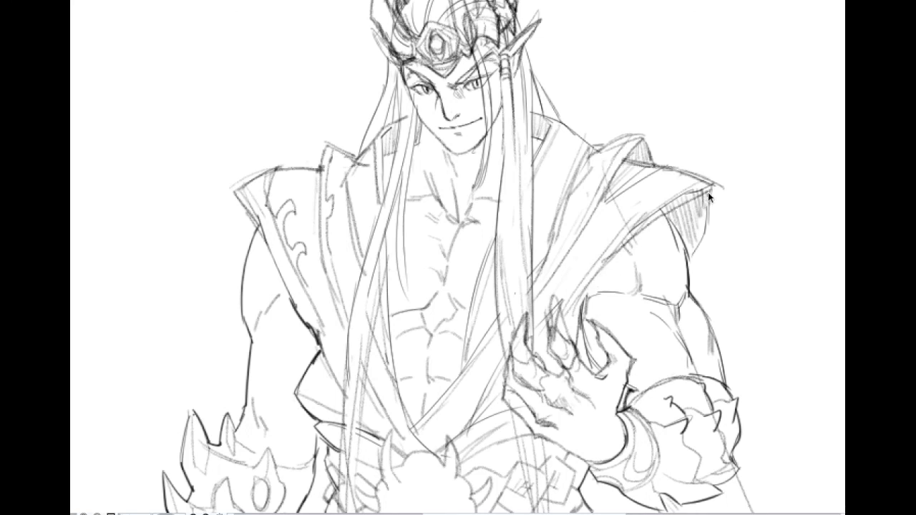
{"action": "mouse_move", "coordinate": [621, 205]}
{"action": "left_mouse_down"}
{"action": "mouse_move", "coordinate": [597, 239]}
{"action": "mouse_move", "coordinate": [672, 190]}
{"action": "mouse_move", "coordinate": [601, 250]}
{"action": "mouse_move", "coordinate": [673, 200]}
{"action": "mouse_move", "coordinate": [629, 222]}
{"action": "mouse_move", "coordinate": [691, 193]}
{"action": "left_mouse_up"}
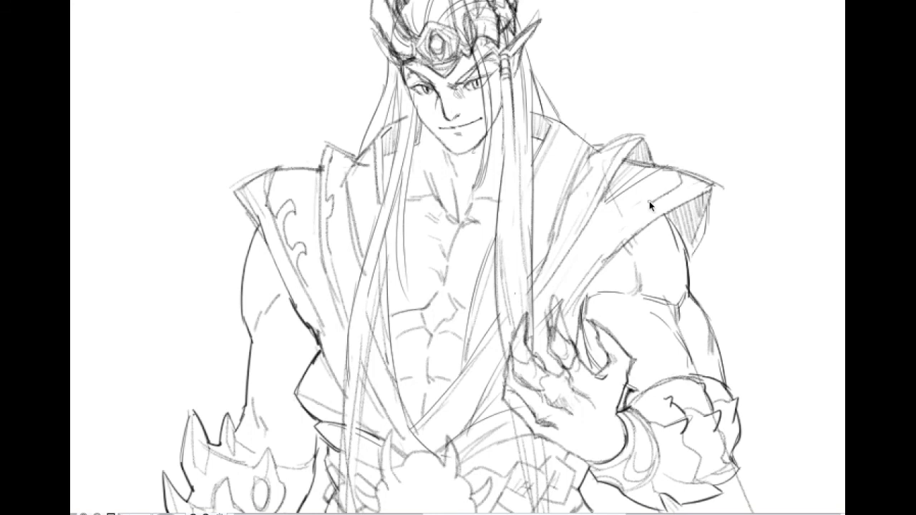
{"action": "left_click_drag", "start_coordinate": [644, 194], "coordinate": [619, 224]}
{"action": "left_click_drag", "start_coordinate": [589, 257], "coordinate": [570, 281]}
Draw the robe's back hem behind the legs, running from the front panel's lower corner past the shoe to the opposite panel
{"action": "scroll", "coordinate": [583, 270], "scroll_direction": "down", "scroll_amount": 2}
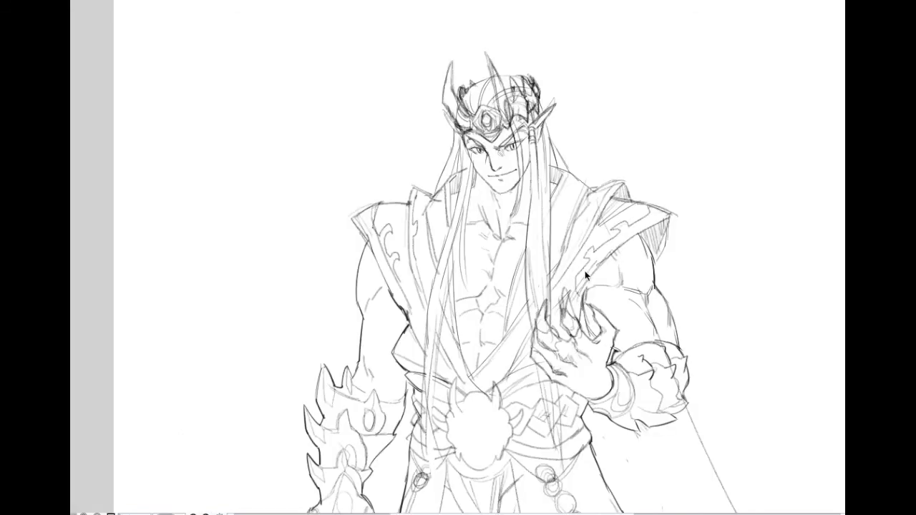
{"action": "left_click_drag", "start_coordinate": [590, 386], "coordinate": [606, 248]}
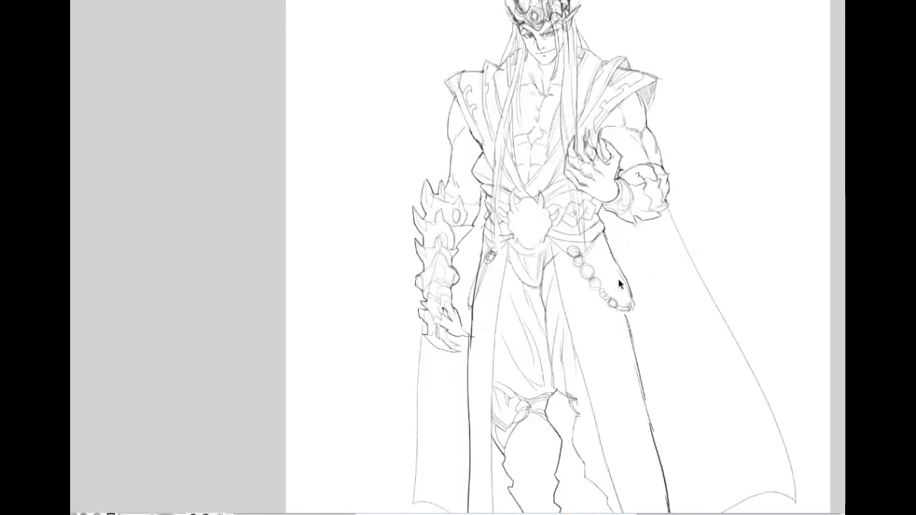
{"action": "scroll", "coordinate": [612, 307], "scroll_direction": "down", "scroll_amount": 1}
{"action": "scroll", "coordinate": [586, 359], "scroll_direction": "up", "scroll_amount": 1}
{"action": "mouse_move", "coordinate": [578, 281]}
{"action": "left_mouse_down"}
{"action": "mouse_move", "coordinate": [428, 150]}
{"action": "mouse_move", "coordinate": [405, 146]}
{"action": "left_mouse_up"}
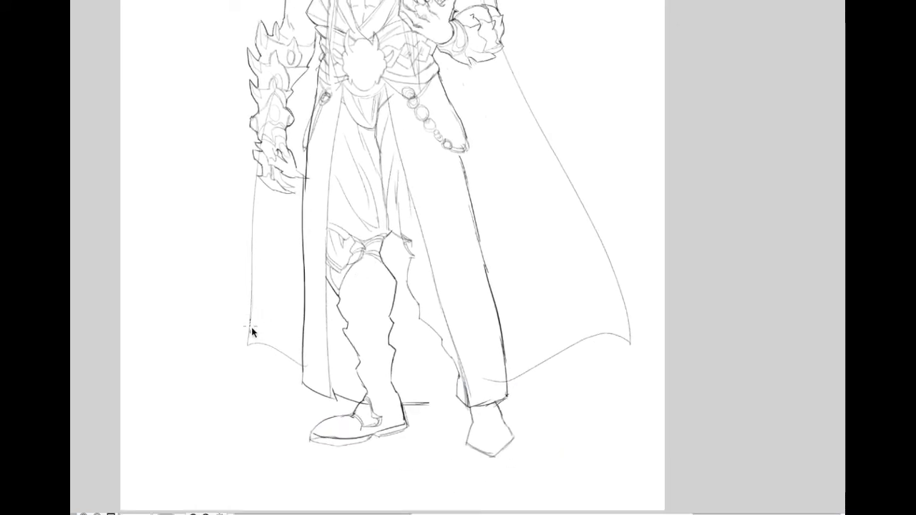
{"action": "scroll", "coordinate": [380, 341], "scroll_direction": "up", "scroll_amount": 1}
{"action": "left_click_drag", "start_coordinate": [385, 343], "coordinate": [358, 348]}
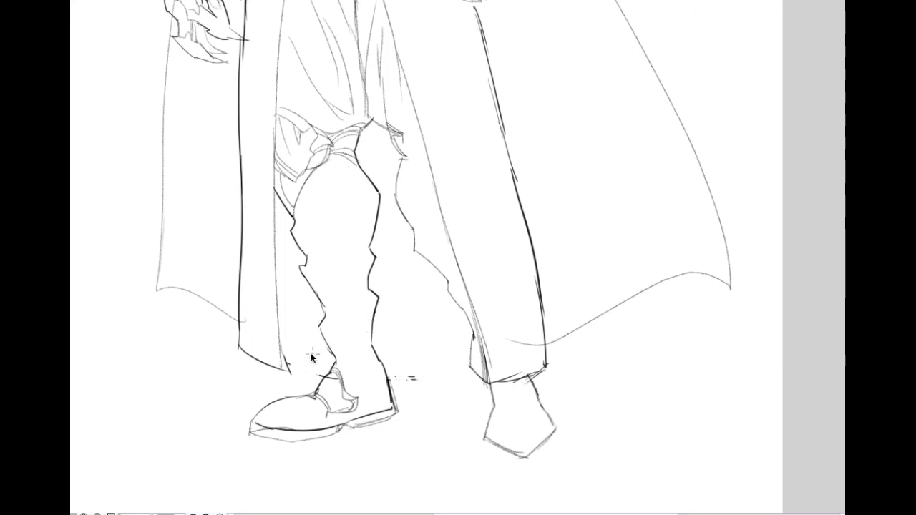
{"action": "left_click_drag", "start_coordinate": [287, 364], "coordinate": [332, 374]}
{"action": "left_click_drag", "start_coordinate": [387, 371], "coordinate": [495, 379]}
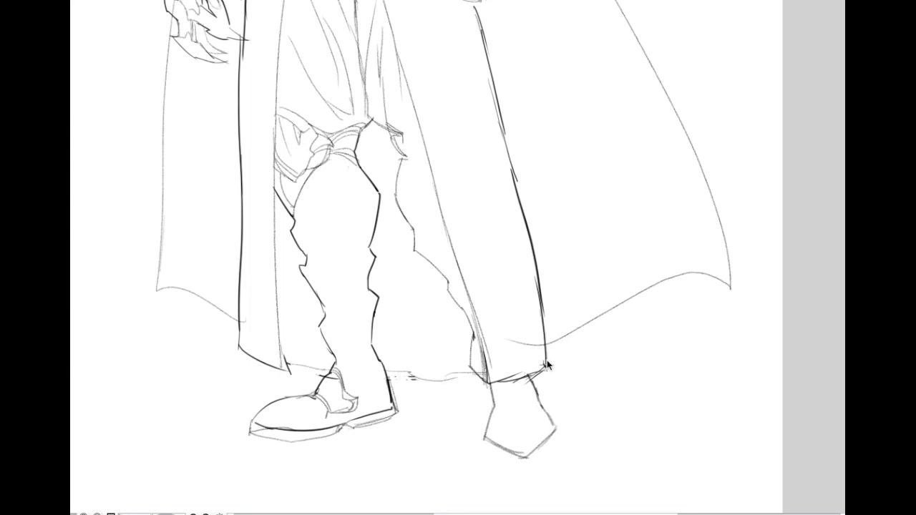
{"action": "scroll", "coordinate": [640, 223], "scroll_direction": "down", "scroll_amount": 1}
{"action": "left_click_drag", "start_coordinate": [617, 193], "coordinate": [640, 374]}
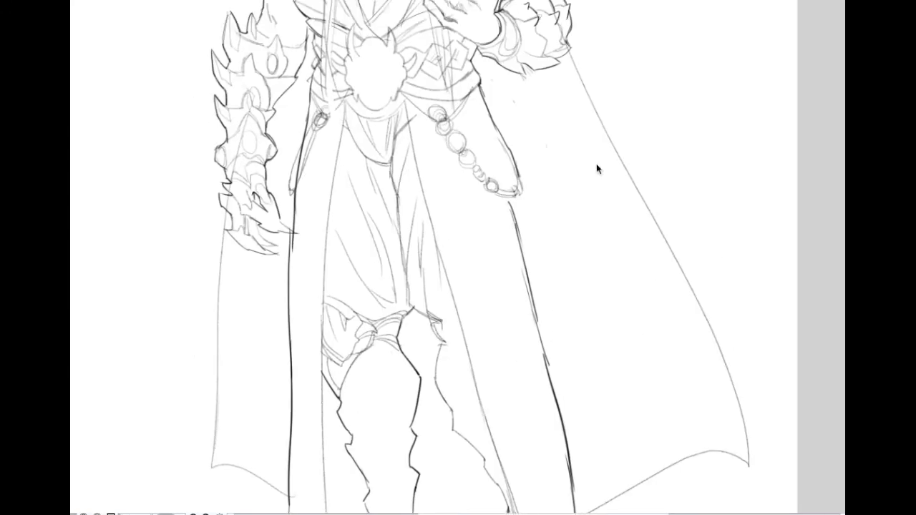
{"action": "scroll", "coordinate": [589, 232], "scroll_direction": "down", "scroll_amount": 3}
{"action": "left_click_drag", "start_coordinate": [587, 286], "coordinate": [577, 269]}
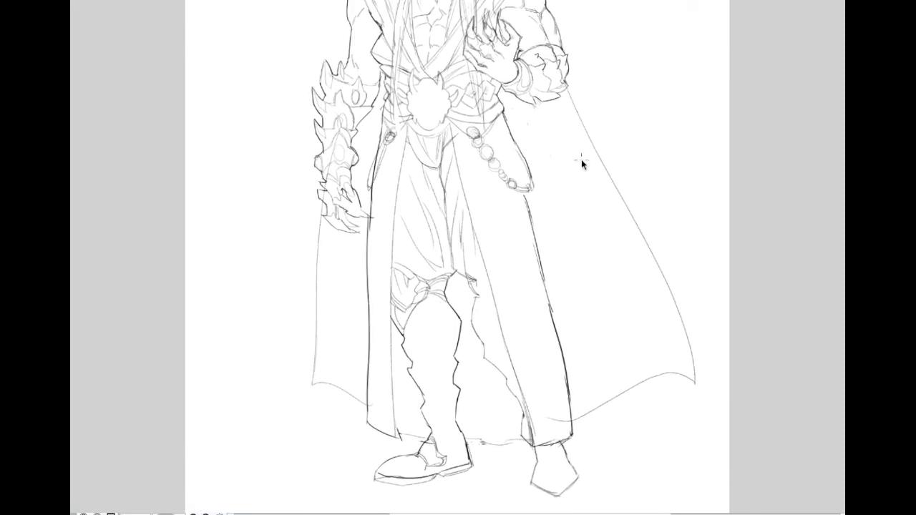
{"action": "left_click_drag", "start_coordinate": [588, 173], "coordinate": [593, 352]}
{"action": "scroll", "coordinate": [577, 317], "scroll_direction": "up", "scroll_amount": 2}
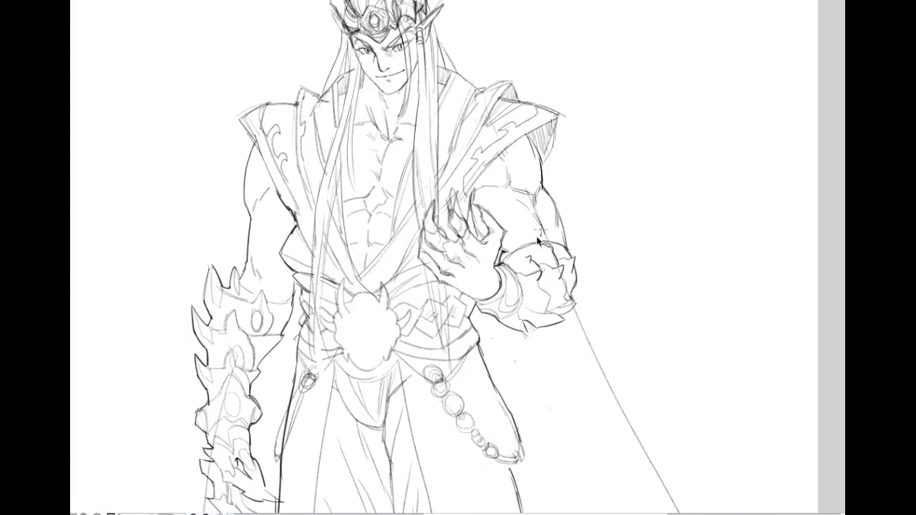
{"action": "scroll", "coordinate": [576, 288], "scroll_direction": "down", "scroll_amount": 2}
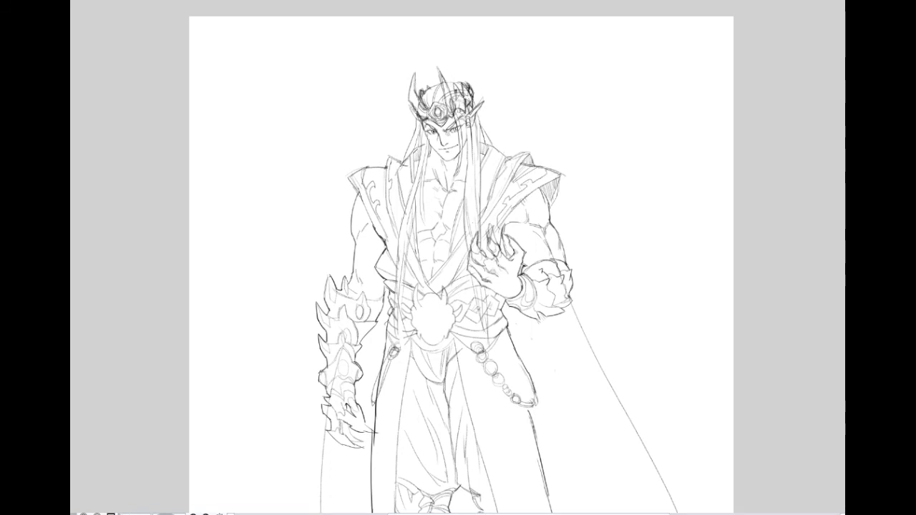
{"action": "left_click_drag", "start_coordinate": [508, 0], "coordinate": [500, 26]}
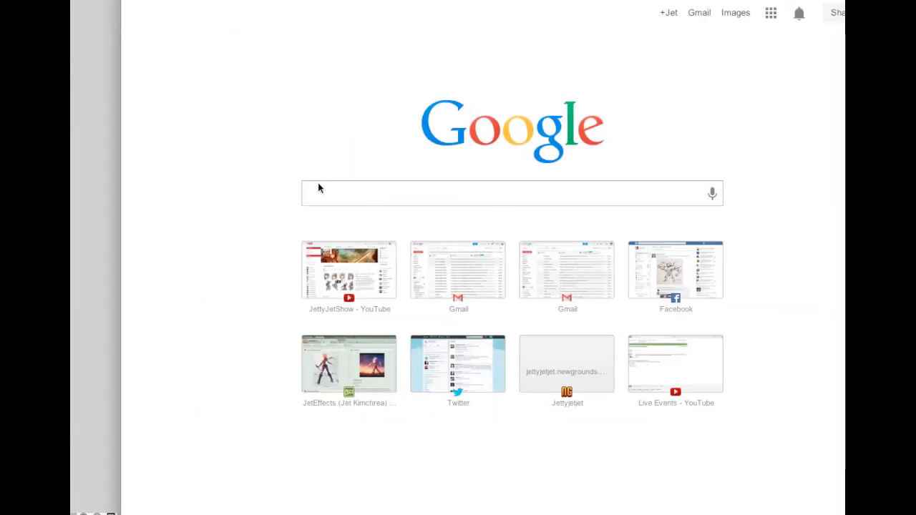
Switch to the web browser and search Google for "castanic male"
{"action": "left_click", "coordinate": [339, 185]}
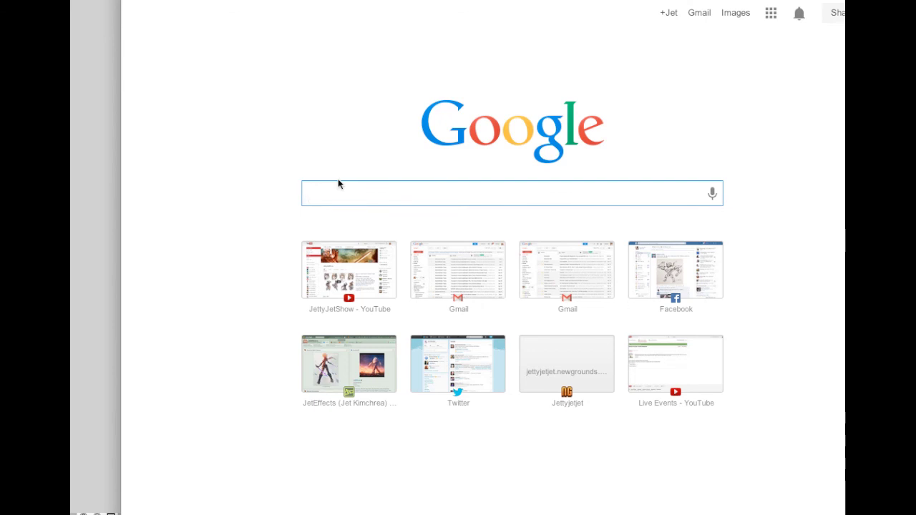
{"action": "type", "text": "cas"}
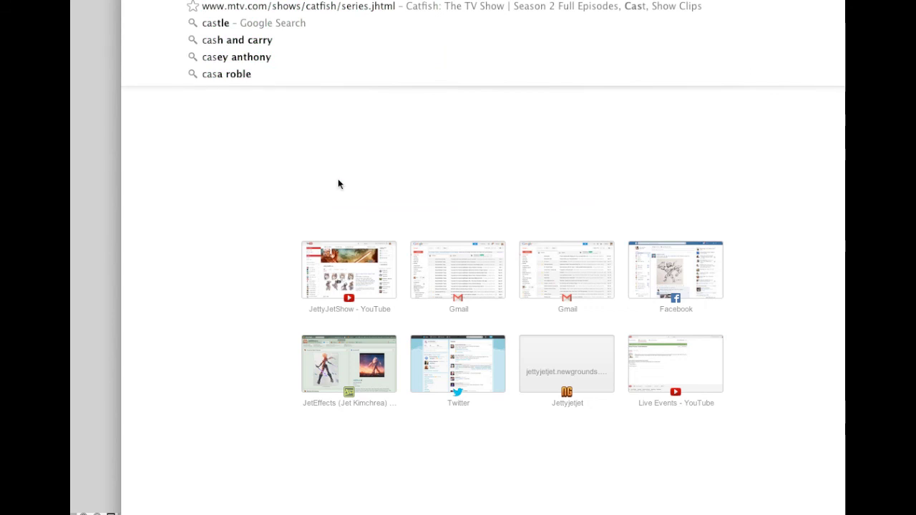
{"action": "type", "text": "st"}
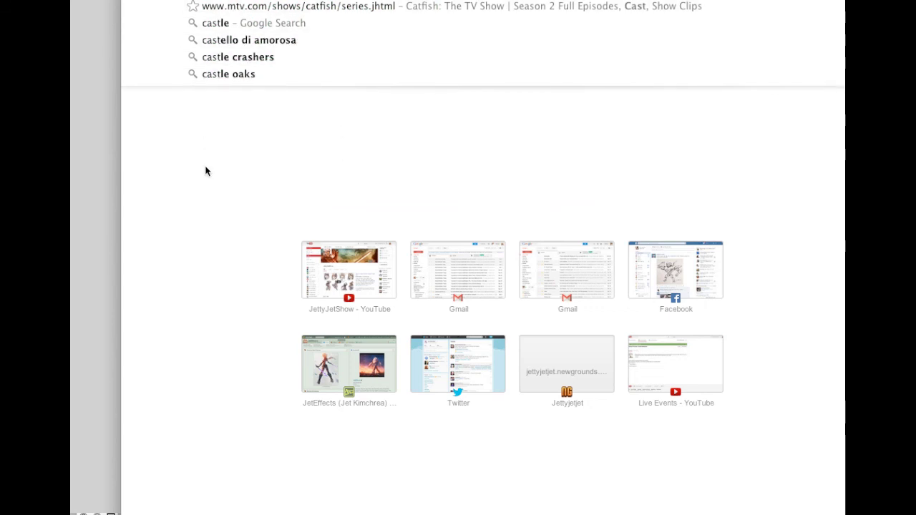
{"action": "left_click", "coordinate": [212, 60]}
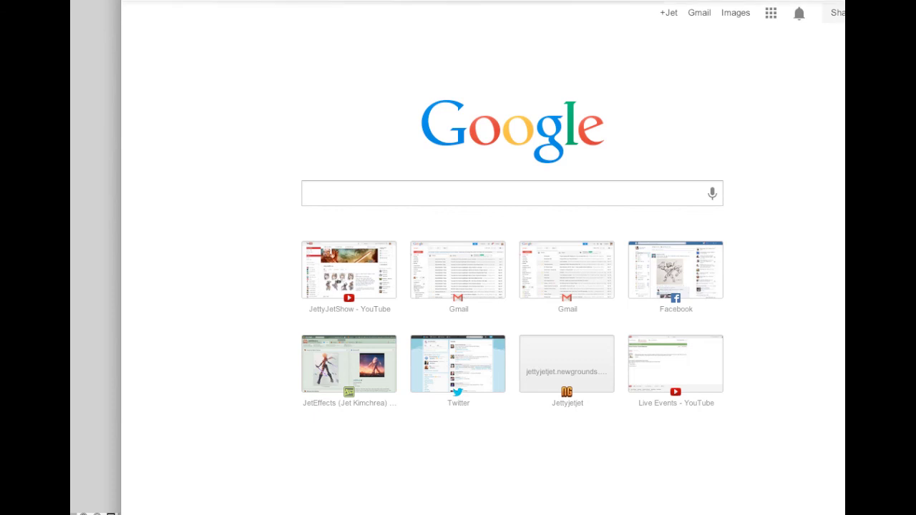
{"action": "type", "text": "castanic male"}
{"action": "key", "text": "Return"}
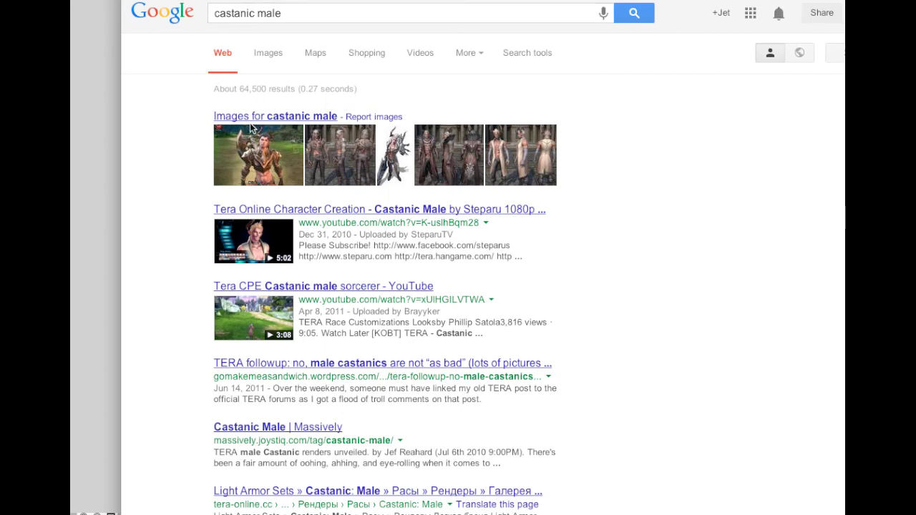
Browse the image results, previewing the three-view leather armour render and the sword-bearing horned warrior, and open the latter's source page
{"action": "left_click", "coordinate": [247, 121]}
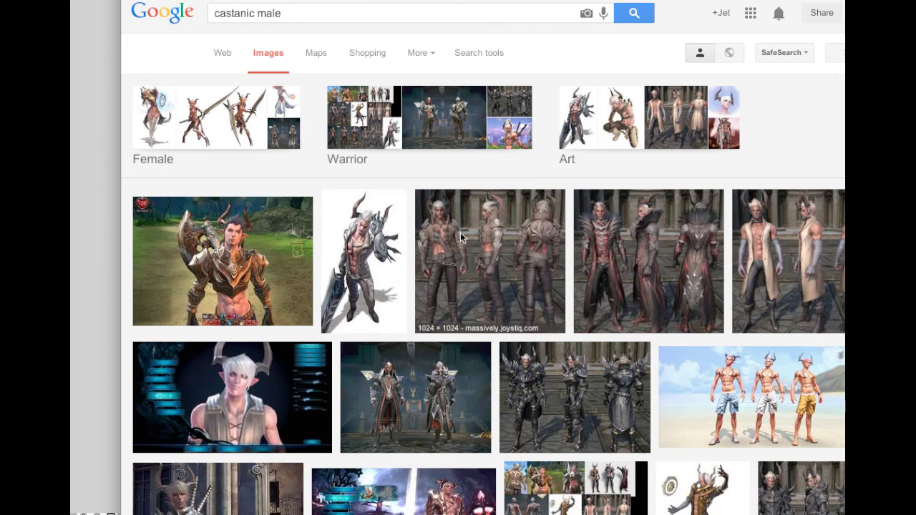
{"action": "left_click", "coordinate": [460, 232]}
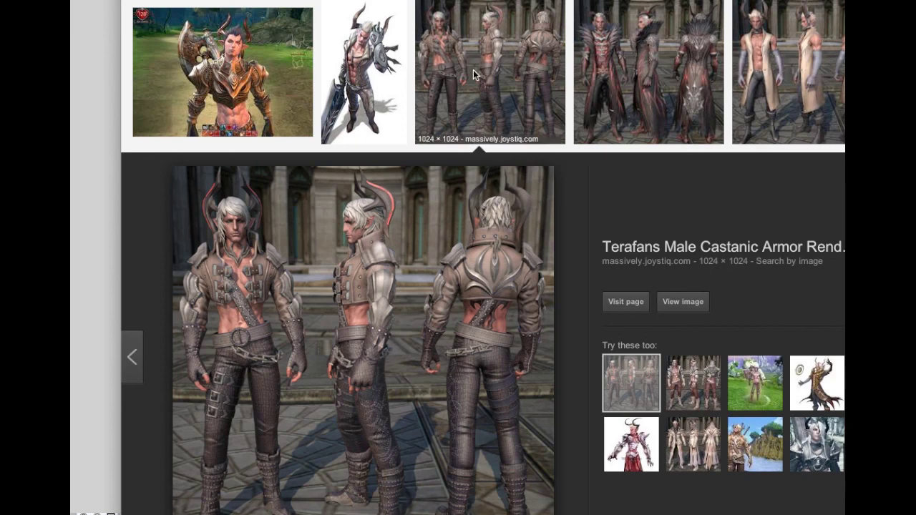
{"action": "left_click", "coordinate": [384, 83]}
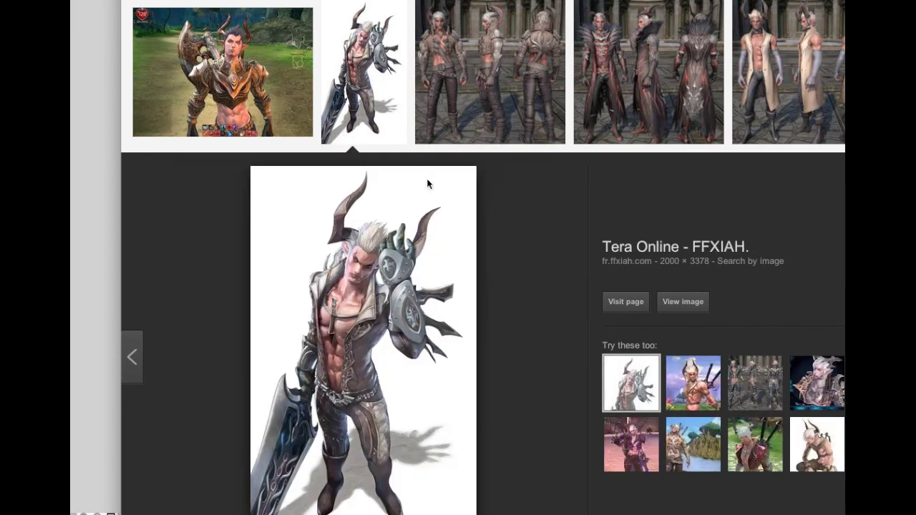
{"action": "left_click", "coordinate": [378, 306]}
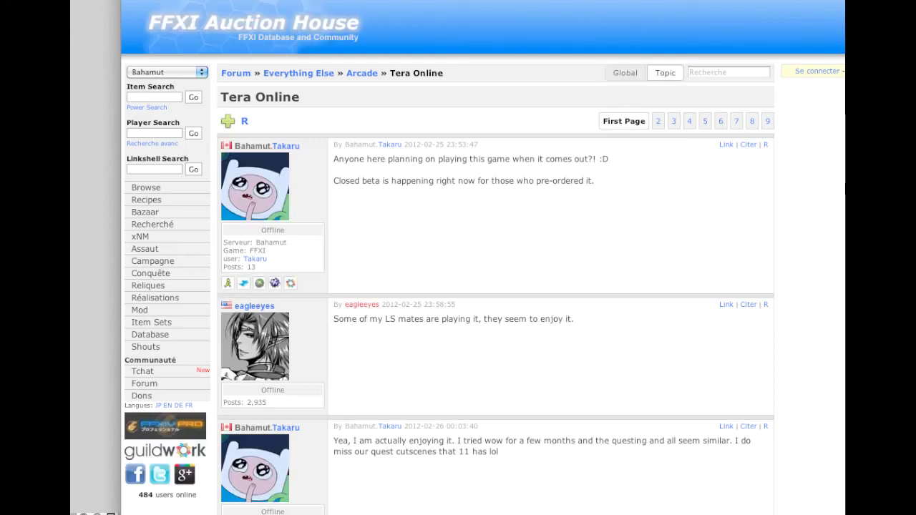
Return to the image results and open the full picture of the white-haired horned warrior with the raised gauntlet
{"action": "left_click", "coordinate": [165, 2]}
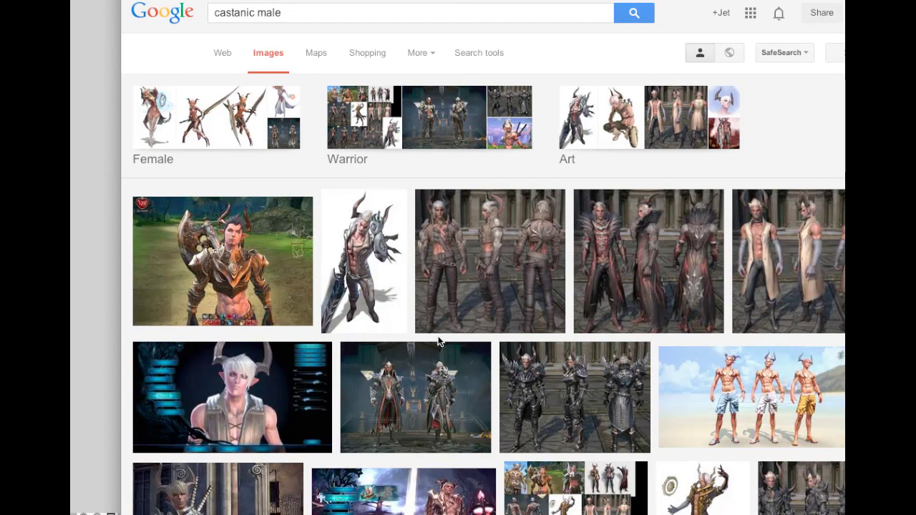
{"action": "scroll", "coordinate": [362, 210], "scroll_direction": "down", "scroll_amount": 3}
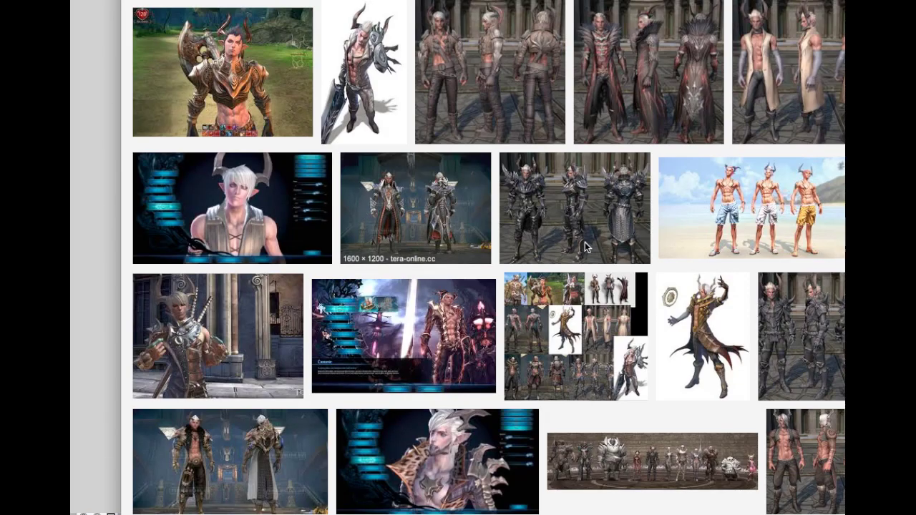
{"action": "scroll", "coordinate": [422, 211], "scroll_direction": "up", "scroll_amount": 1}
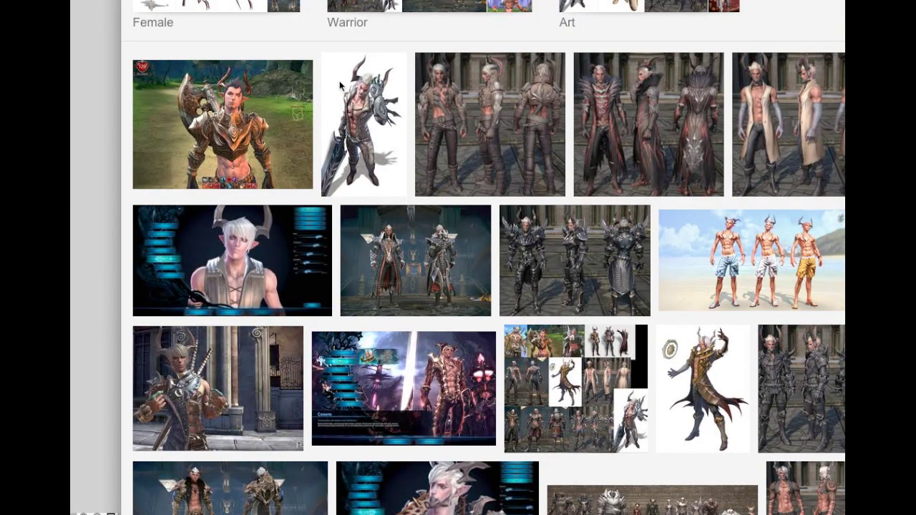
{"action": "left_click", "coordinate": [340, 84]}
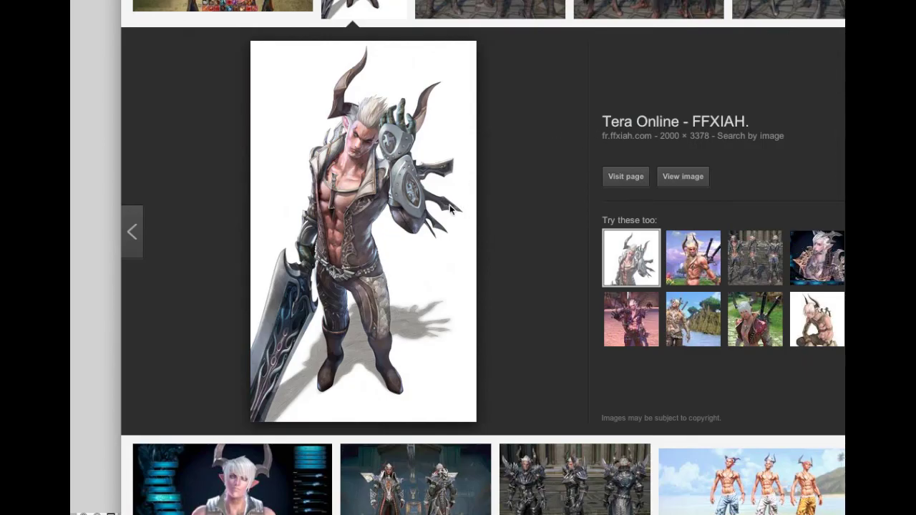
{"action": "left_click", "coordinate": [683, 176]}
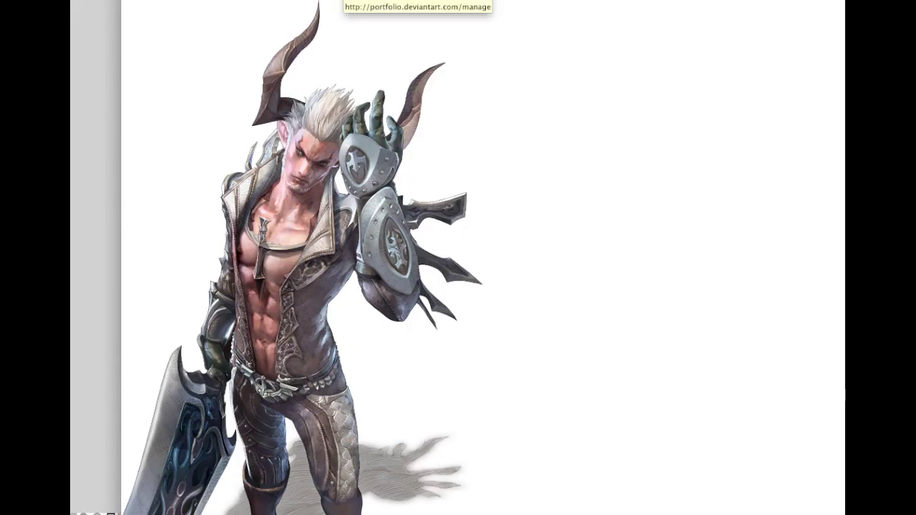
Examine the horned warrior's chest, collar and face at full size, then fit the whole picture in the window again
{"action": "left_click", "coordinate": [278, 264]}
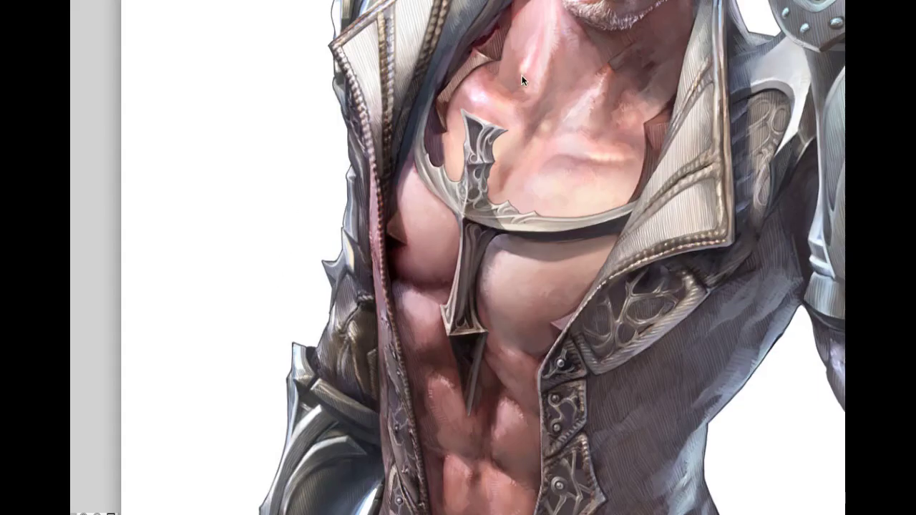
{"action": "scroll", "coordinate": [572, 122], "scroll_direction": "up", "scroll_amount": 5}
{"action": "scroll", "coordinate": [684, 202], "scroll_direction": "down", "scroll_amount": 2}
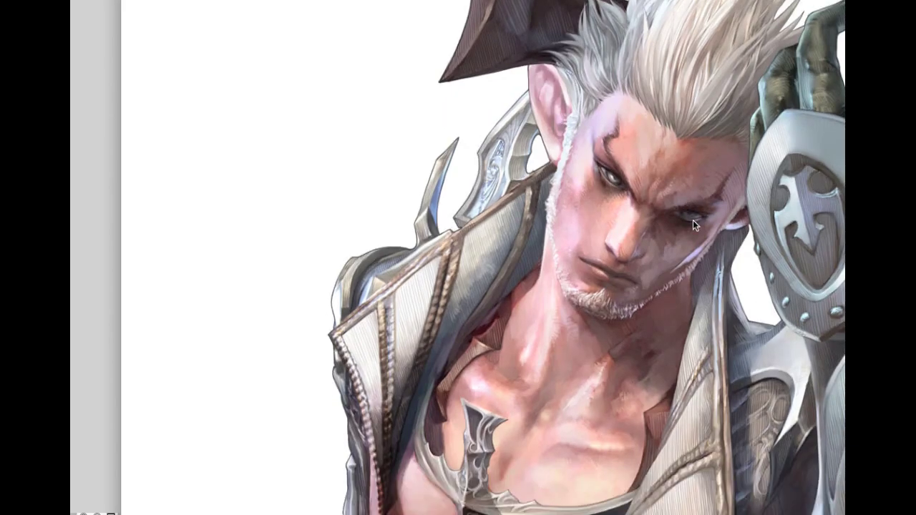
{"action": "left_click", "coordinate": [693, 222]}
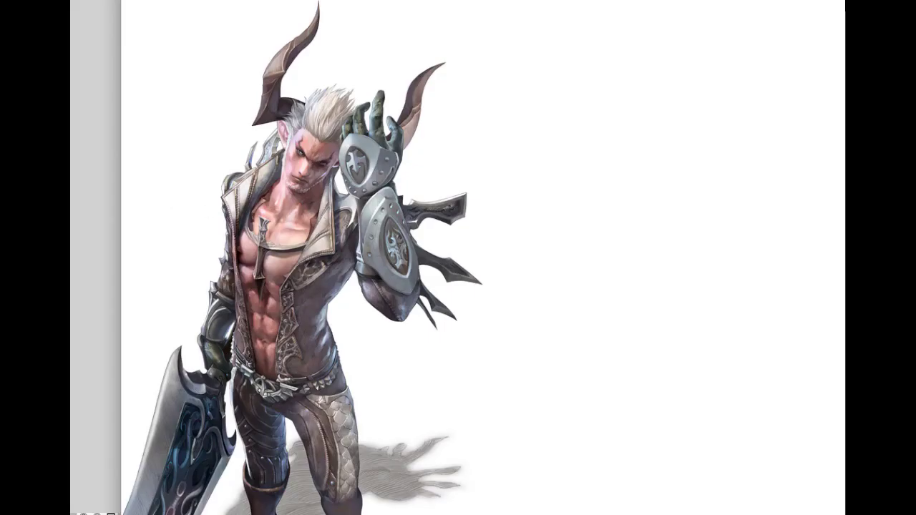
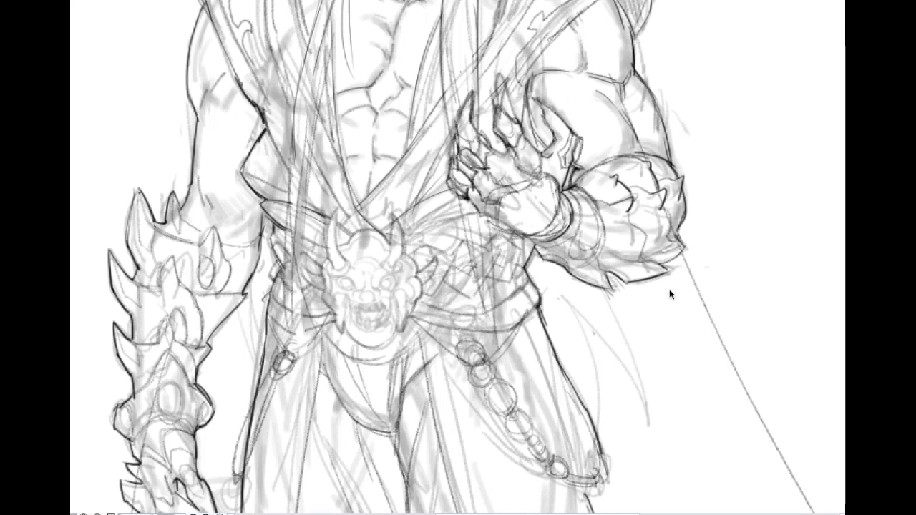
Sketch the outline of a tall, spiked horn rising outward from the headdress above the visible pointed ear
{"action": "left_click_drag", "start_coordinate": [586, 188], "coordinate": [594, 356]}
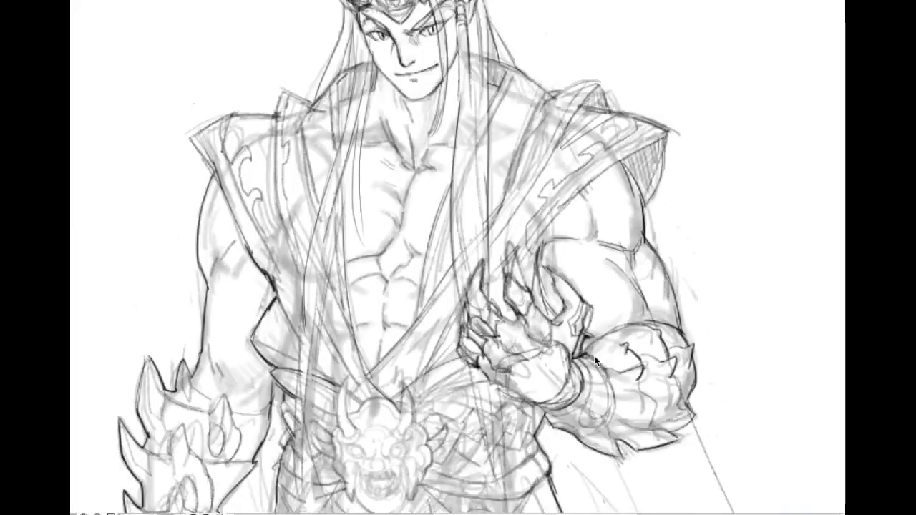
{"action": "scroll", "coordinate": [595, 361], "scroll_direction": "up", "scroll_amount": 3}
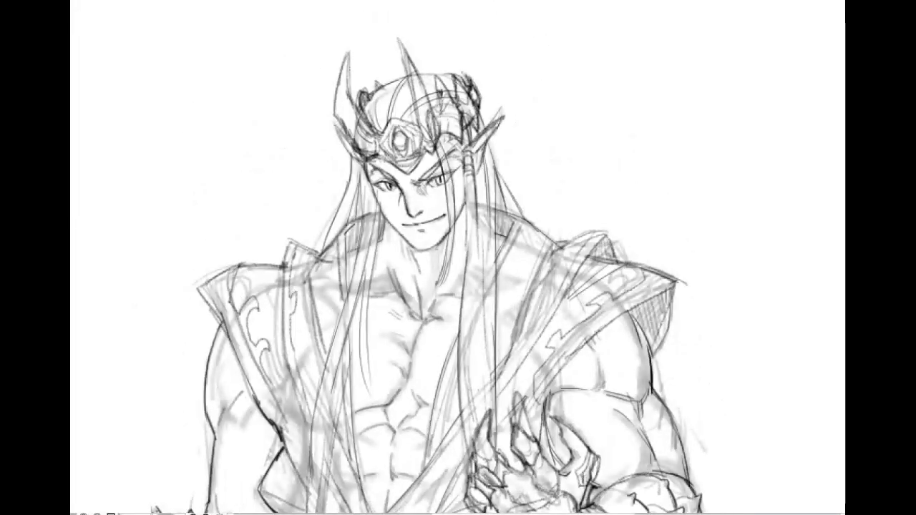
{"action": "scroll", "coordinate": [662, 425], "scroll_direction": "up", "scroll_amount": 3}
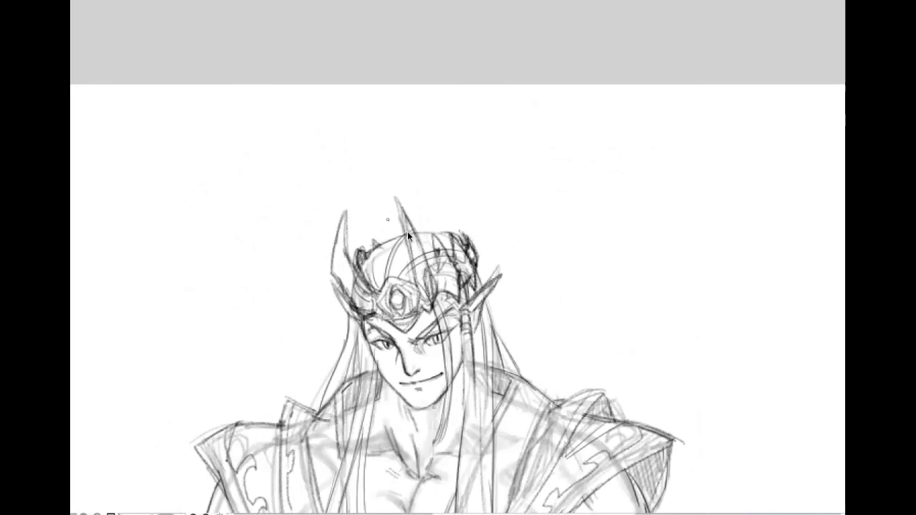
{"action": "left_click_drag", "start_coordinate": [478, 256], "coordinate": [530, 227]}
{"action": "mouse_move", "coordinate": [487, 301]}
{"action": "left_mouse_down"}
{"action": "mouse_move", "coordinate": [527, 290]}
{"action": "mouse_move", "coordinate": [587, 213]}
{"action": "left_mouse_up"}
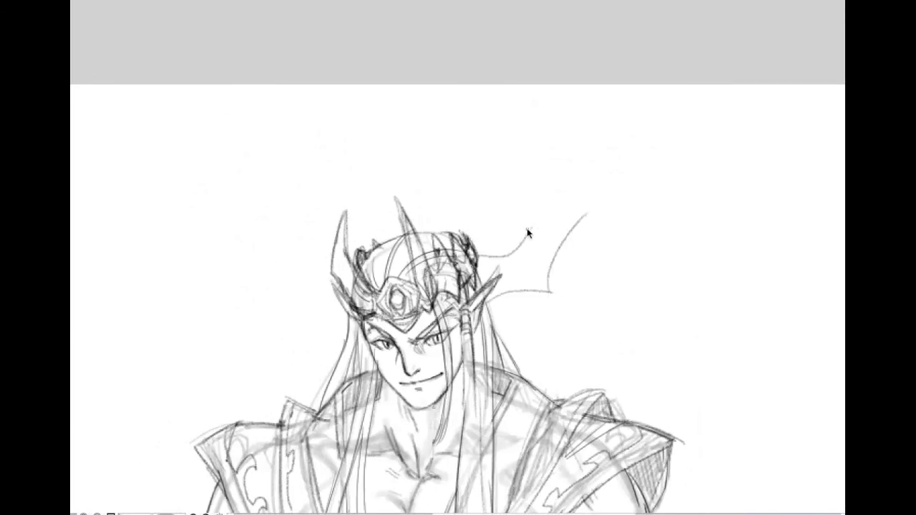
{"action": "mouse_move", "coordinate": [531, 229]}
{"action": "left_mouse_down"}
{"action": "mouse_move", "coordinate": [524, 98]}
{"action": "mouse_move", "coordinate": [574, 217]}
{"action": "mouse_move", "coordinate": [526, 199]}
{"action": "mouse_move", "coordinate": [554, 223]}
{"action": "left_mouse_up"}
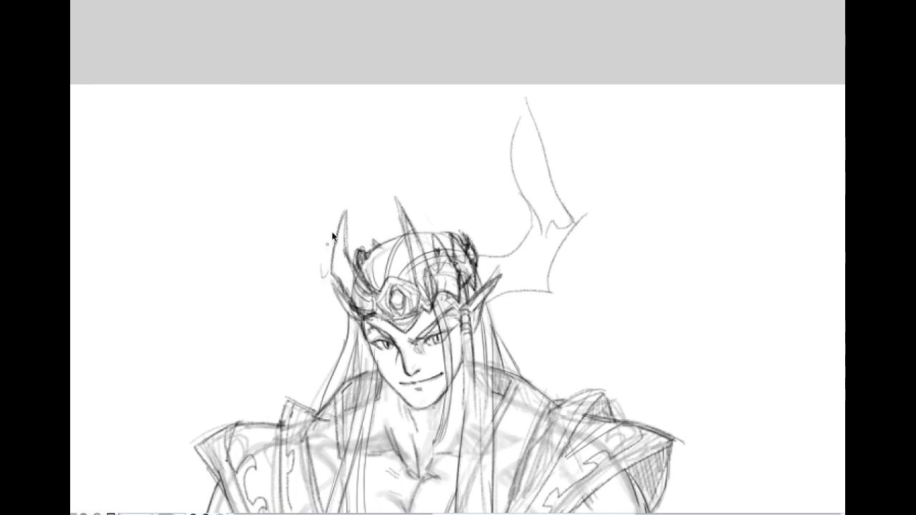
Sketch a matching upswept horn on the opposite side of the headdress, undoing and redrawing strokes of its outline
{"action": "mouse_move", "coordinate": [322, 243]}
{"action": "left_mouse_down"}
{"action": "mouse_move", "coordinate": [288, 137]}
{"action": "mouse_move", "coordinate": [273, 185]}
{"action": "left_mouse_up"}
{"action": "key", "text": "ctrl+z"}
{"action": "key", "text": "ctrl+z"}
{"action": "mouse_move", "coordinate": [334, 255]}
{"action": "left_mouse_down"}
{"action": "mouse_move", "coordinate": [311, 254]}
{"action": "mouse_move", "coordinate": [300, 235]}
{"action": "mouse_move", "coordinate": [274, 126]}
{"action": "mouse_move", "coordinate": [276, 232]}
{"action": "mouse_move", "coordinate": [297, 277]}
{"action": "left_mouse_up"}
{"action": "key", "text": "ctrl+z"}
{"action": "mouse_move", "coordinate": [265, 138]}
{"action": "left_mouse_down"}
{"action": "mouse_move", "coordinate": [278, 291]}
{"action": "mouse_move", "coordinate": [268, 286]}
{"action": "mouse_move", "coordinate": [296, 290]}
{"action": "left_mouse_up"}
{"action": "key", "text": "ctrl+z"}
{"action": "mouse_move", "coordinate": [256, 204]}
{"action": "left_mouse_down"}
{"action": "mouse_move", "coordinate": [277, 315]}
{"action": "mouse_move", "coordinate": [306, 307]}
{"action": "left_mouse_up"}
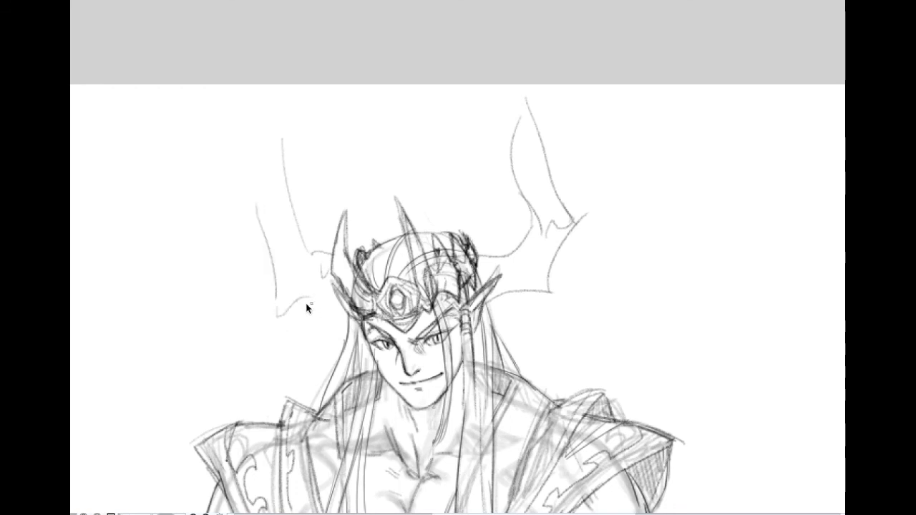
{"action": "left_click_drag", "start_coordinate": [256, 203], "coordinate": [257, 147]}
{"action": "left_click_drag", "start_coordinate": [299, 231], "coordinate": [313, 259]}
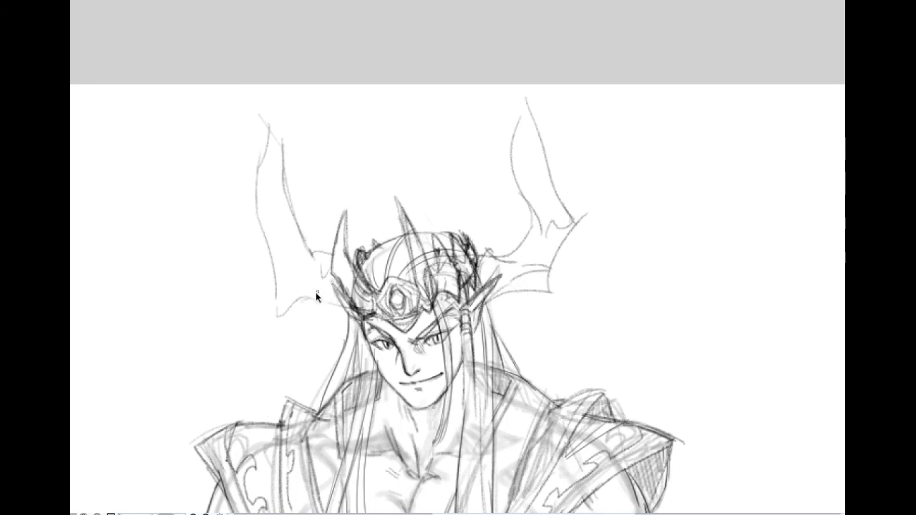
Add a curved line at the second horn's base and wavy ridge markings across both horns' upper blades
{"action": "left_click_drag", "start_coordinate": [296, 295], "coordinate": [333, 280]}
{"action": "left_click_drag", "start_coordinate": [539, 138], "coordinate": [528, 147]}
{"action": "mouse_move", "coordinate": [538, 126]}
{"action": "left_mouse_down"}
{"action": "mouse_move", "coordinate": [514, 169]}
{"action": "mouse_move", "coordinate": [527, 127]}
{"action": "left_mouse_up"}
{"action": "left_click_drag", "start_coordinate": [546, 177], "coordinate": [547, 164]}
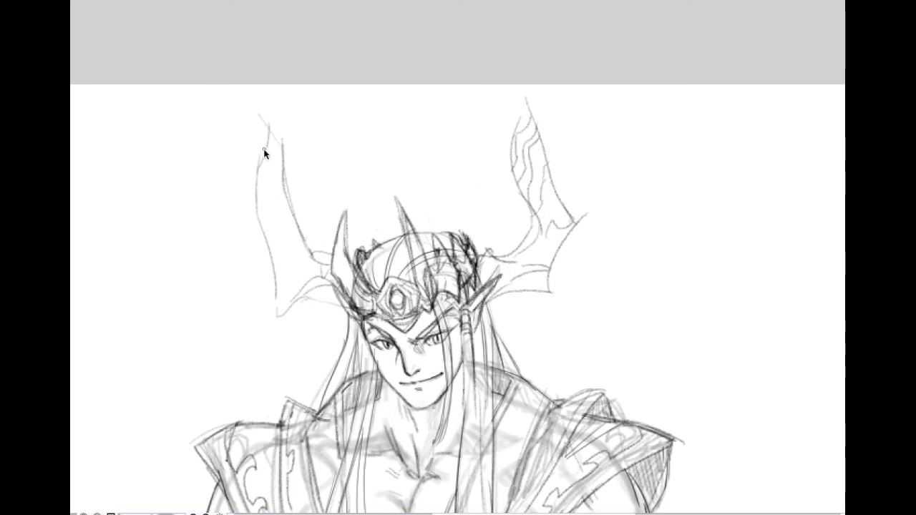
{"action": "mouse_move", "coordinate": [255, 184]}
{"action": "left_mouse_down"}
{"action": "mouse_move", "coordinate": [292, 209]}
{"action": "mouse_move", "coordinate": [268, 213]}
{"action": "left_mouse_up"}
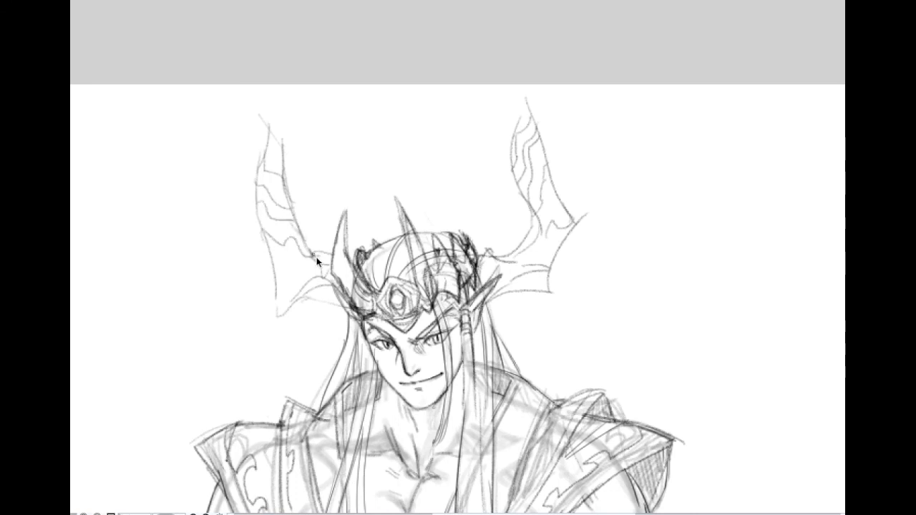
Extend the lower barb of the horn above the pointed ear downward and redraw its outer edge
{"action": "scroll", "coordinate": [317, 233], "scroll_direction": "down", "scroll_amount": 2}
{"action": "left_click_drag", "start_coordinate": [397, 258], "coordinate": [488, 233]}
{"action": "scroll", "coordinate": [489, 233], "scroll_direction": "up", "scroll_amount": 1}
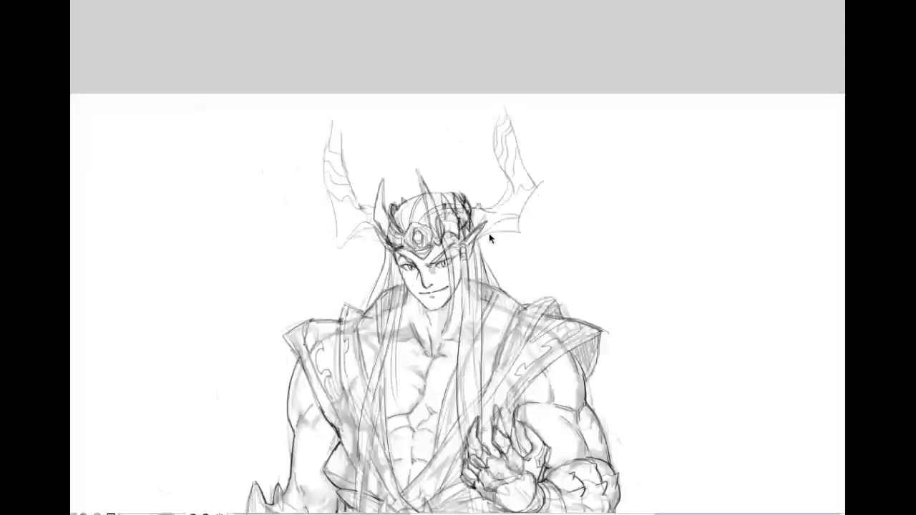
{"action": "scroll", "coordinate": [489, 234], "scroll_direction": "up", "scroll_amount": 2}
{"action": "key", "text": "ctrl+z"}
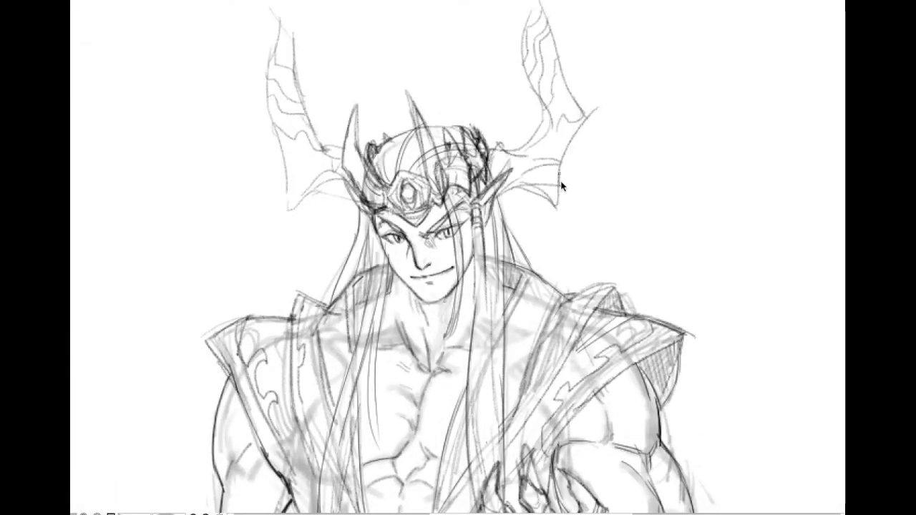
{"action": "mouse_move", "coordinate": [562, 208]}
{"action": "left_mouse_down"}
{"action": "mouse_move", "coordinate": [559, 163]}
{"action": "mouse_move", "coordinate": [575, 136]}
{"action": "left_mouse_up"}
{"action": "scroll", "coordinate": [572, 142], "scroll_direction": "up", "scroll_amount": 3}
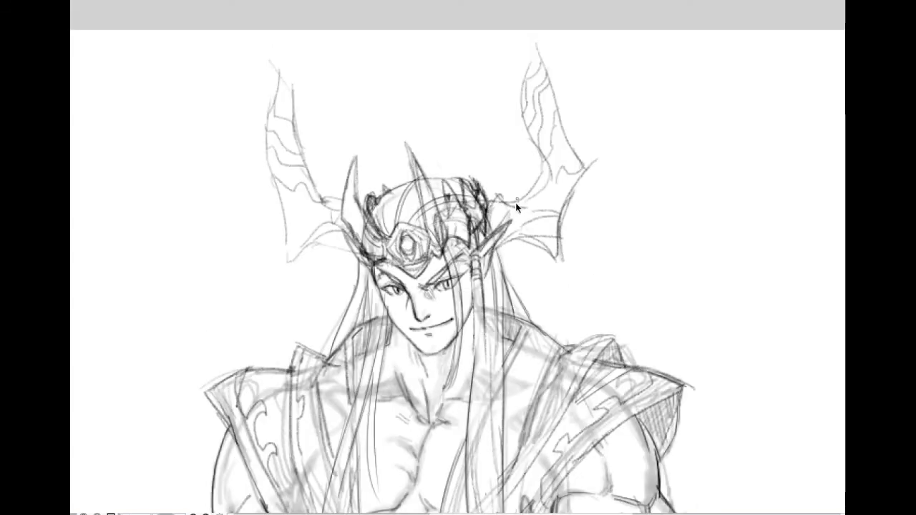
Reshape the upper blade of the horn above the pointed ear with a fuller inner edge, tapered tip and doubled outer edge
{"action": "mouse_move", "coordinate": [528, 170]}
{"action": "left_mouse_down"}
{"action": "mouse_move", "coordinate": [527, 51]}
{"action": "mouse_move", "coordinate": [520, 81]}
{"action": "mouse_move", "coordinate": [533, 48]}
{"action": "mouse_move", "coordinate": [577, 166]}
{"action": "left_mouse_up"}
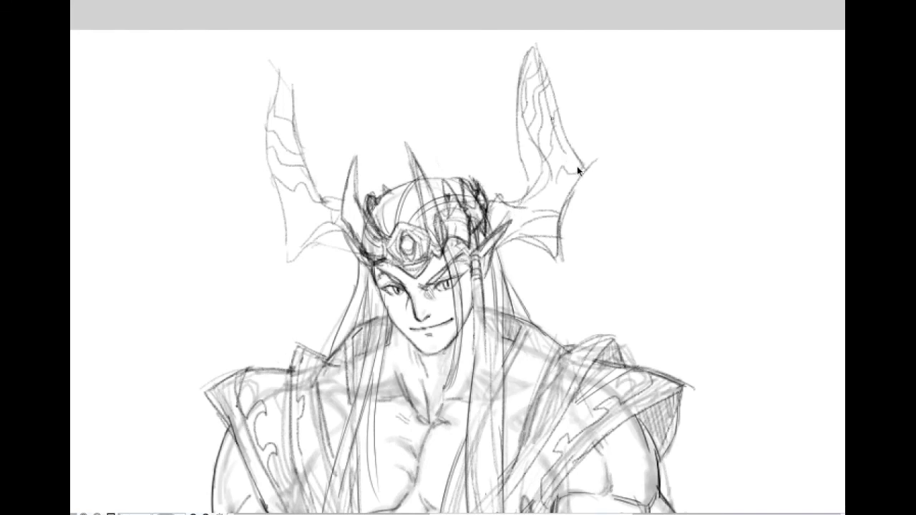
{"action": "mouse_move", "coordinate": [552, 117]}
{"action": "left_mouse_down"}
{"action": "mouse_move", "coordinate": [572, 173]}
{"action": "mouse_move", "coordinate": [565, 197]}
{"action": "left_mouse_up"}
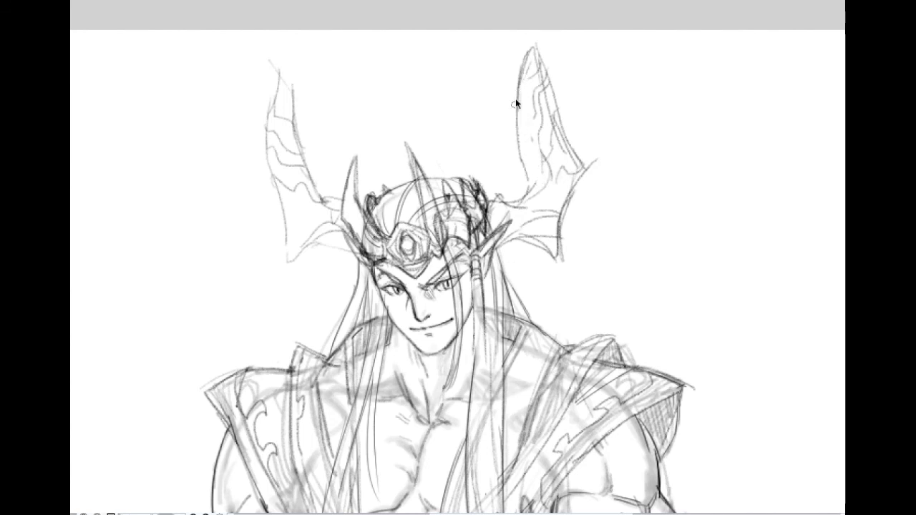
{"action": "mouse_move", "coordinate": [516, 127]}
{"action": "left_mouse_down"}
{"action": "mouse_move", "coordinate": [525, 48]}
{"action": "mouse_move", "coordinate": [525, 70]}
{"action": "left_mouse_up"}
{"action": "left_click_drag", "start_coordinate": [521, 142], "coordinate": [530, 50]}
{"action": "left_click_drag", "start_coordinate": [521, 100], "coordinate": [532, 53]}
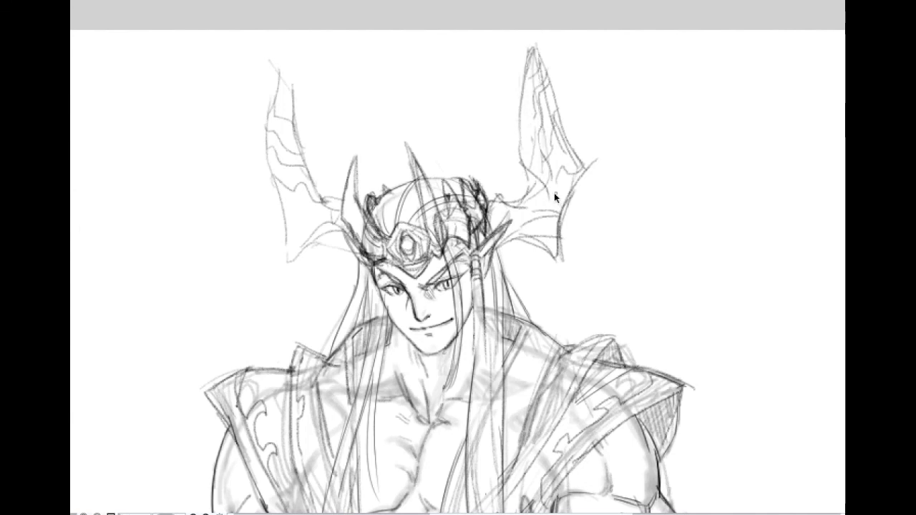
Strengthen the same horn's outer rim and inner ridge lines, then darken the underside of its lower barb
{"action": "left_click_drag", "start_coordinate": [558, 202], "coordinate": [552, 253]}
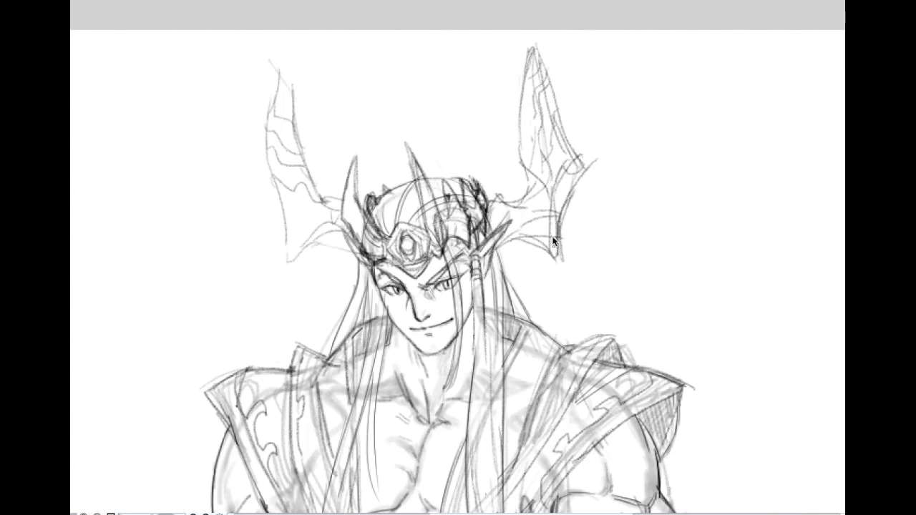
{"action": "left_click_drag", "start_coordinate": [544, 90], "coordinate": [562, 179]}
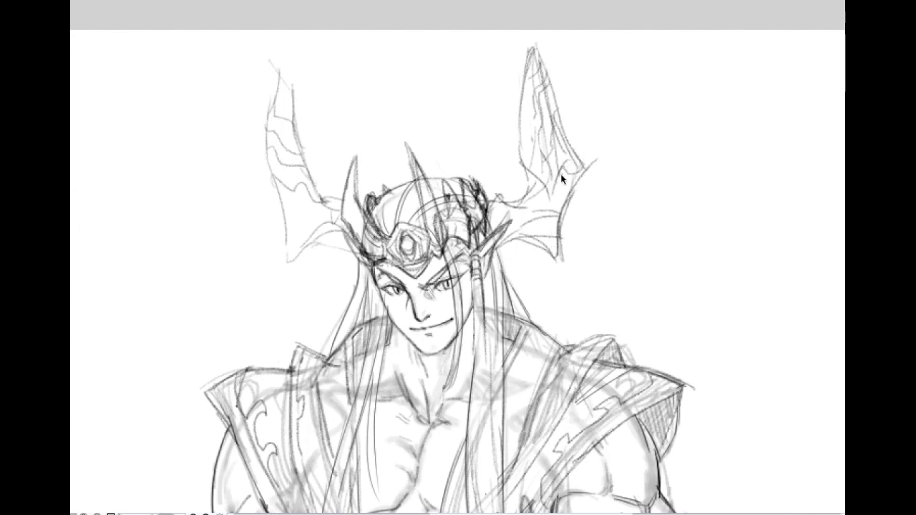
{"action": "left_click_drag", "start_coordinate": [559, 213], "coordinate": [573, 179]}
{"action": "scroll", "coordinate": [553, 65], "scroll_direction": "down", "scroll_amount": 3}
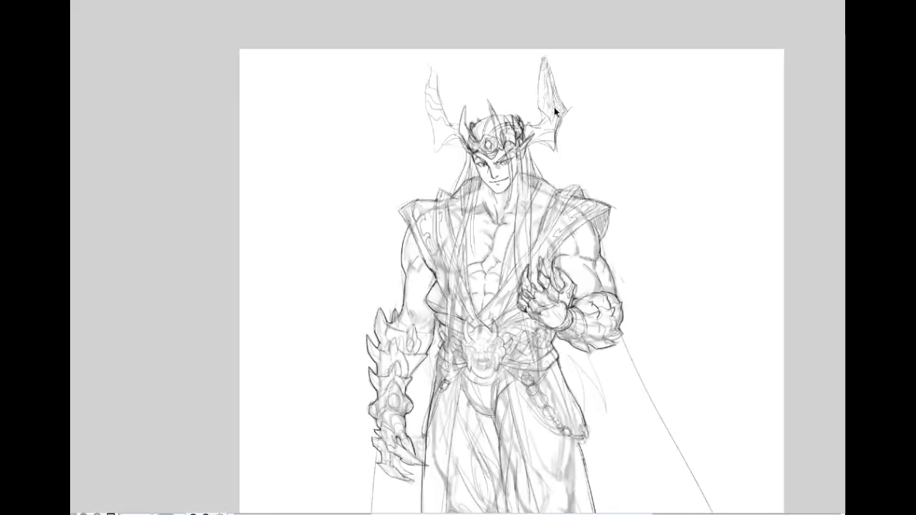
{"action": "scroll", "coordinate": [552, 131], "scroll_direction": "up", "scroll_amount": 3}
{"action": "scroll", "coordinate": [536, 136], "scroll_direction": "up", "scroll_amount": 2}
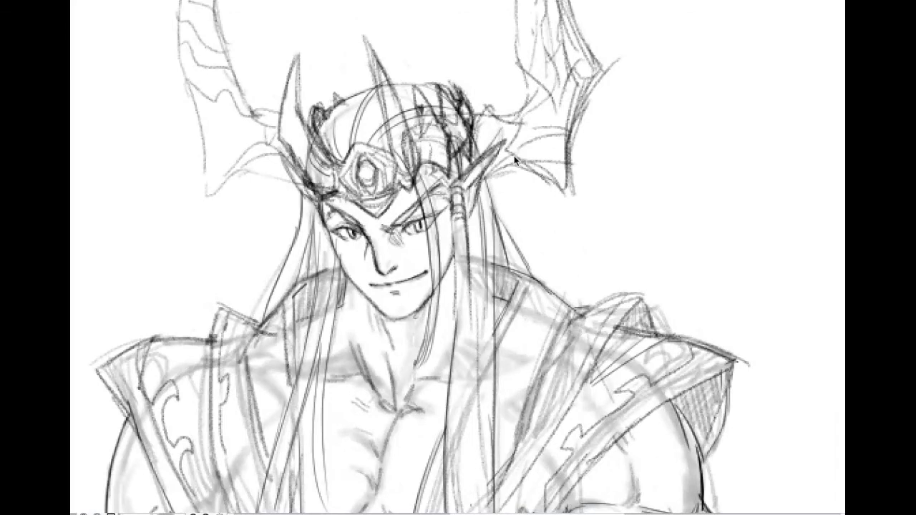
{"action": "mouse_move", "coordinate": [531, 151]}
{"action": "left_mouse_down"}
{"action": "mouse_move", "coordinate": [557, 177]}
{"action": "mouse_move", "coordinate": [558, 191]}
{"action": "left_mouse_up"}
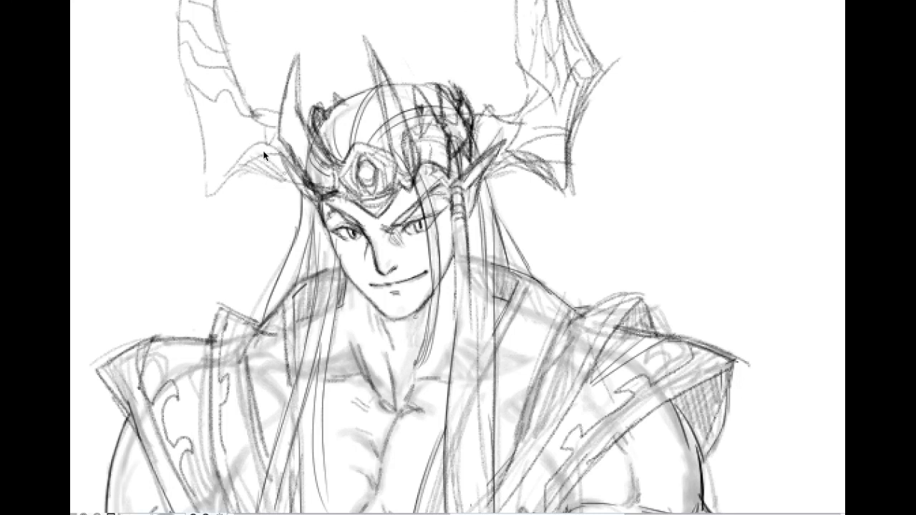
Darken the outer contour and lower barb of the opposite horn and close its top into a curved point
{"action": "key", "text": "ctrl+minus"}
{"action": "mouse_move", "coordinate": [375, 101]}
{"action": "left_mouse_down"}
{"action": "mouse_move", "coordinate": [382, 260]}
{"action": "mouse_move", "coordinate": [373, 175]}
{"action": "left_mouse_up"}
{"action": "scroll", "coordinate": [253, 159], "scroll_direction": "up", "scroll_amount": 1}
{"action": "mouse_move", "coordinate": [200, 161]}
{"action": "left_mouse_down"}
{"action": "mouse_move", "coordinate": [213, 186]}
{"action": "mouse_move", "coordinate": [195, 252]}
{"action": "left_mouse_up"}
{"action": "left_click_drag", "start_coordinate": [189, 197], "coordinate": [192, 251]}
{"action": "left_click_drag", "start_coordinate": [193, 123], "coordinate": [219, 311]}
{"action": "left_click_drag", "start_coordinate": [281, 271], "coordinate": [270, 229]}
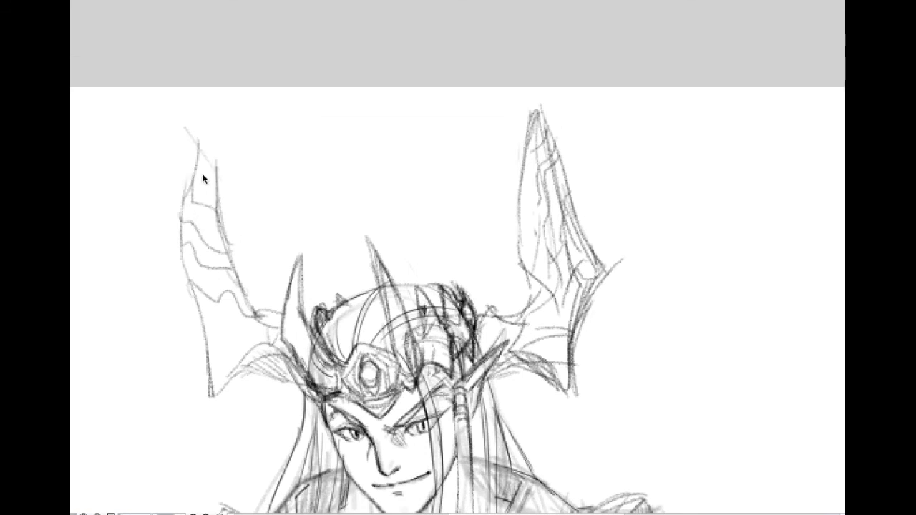
{"action": "left_click_drag", "start_coordinate": [194, 141], "coordinate": [224, 217]}
Sharpen the tip of the horn above the pointed ear, undoing the surplus strokes along its edges
{"action": "left_click_drag", "start_coordinate": [539, 114], "coordinate": [523, 145]}
{"action": "mouse_move", "coordinate": [549, 99]}
{"action": "left_mouse_down"}
{"action": "mouse_move", "coordinate": [553, 144]}
{"action": "mouse_move", "coordinate": [588, 246]}
{"action": "left_mouse_up"}
{"action": "key", "text": "ctrl+z"}
{"action": "key", "text": "ctrl+z"}
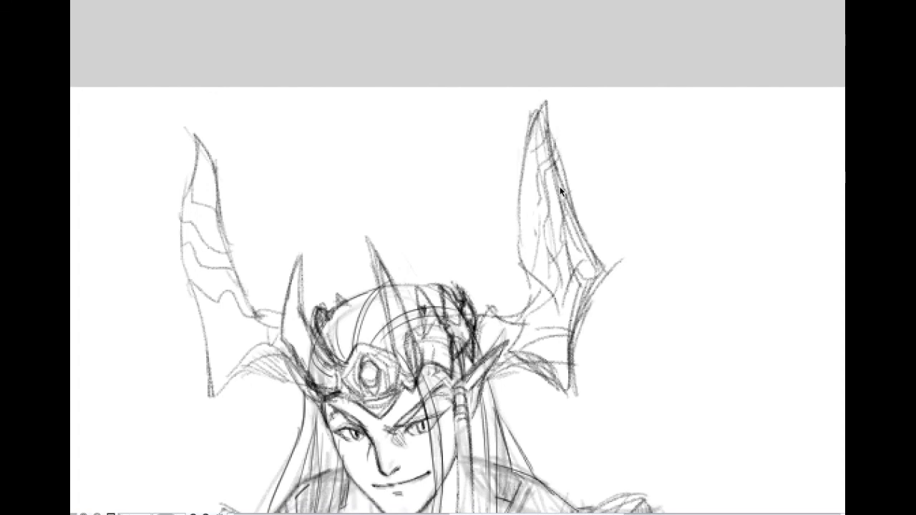
{"action": "left_click_drag", "start_coordinate": [526, 226], "coordinate": [533, 279]}
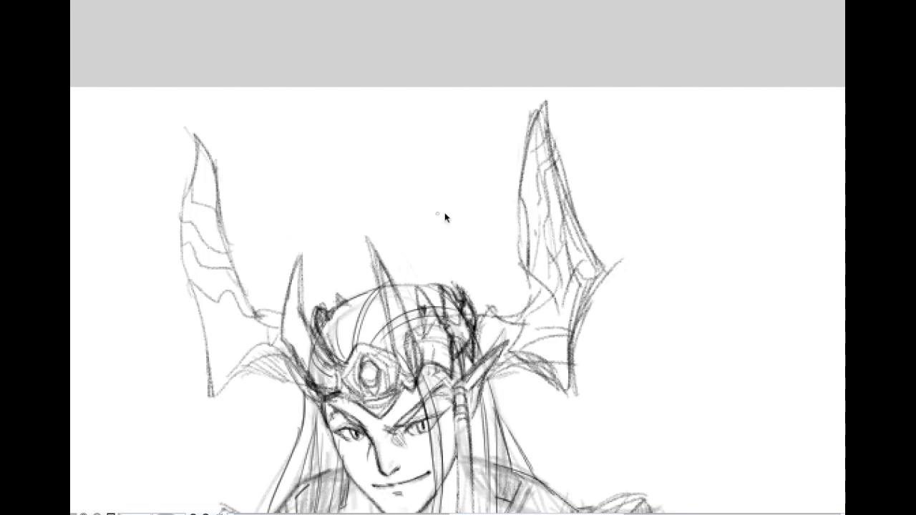
{"action": "key", "text": "super+z"}
{"action": "key", "text": "super+z"}
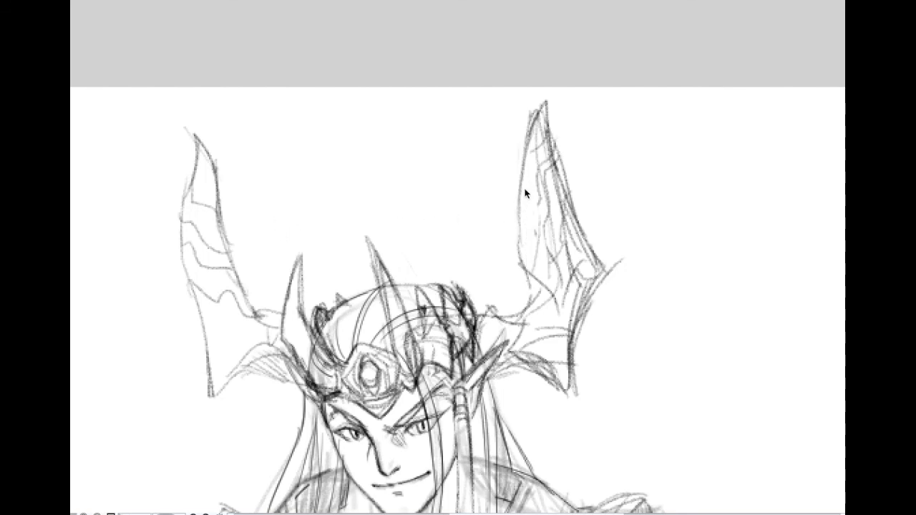
Draw bolder notched, curving markings on the upper blades of both horns
{"action": "left_click_drag", "start_coordinate": [541, 220], "coordinate": [549, 158]}
{"action": "key", "text": "ctrl+z"}
{"action": "key", "text": "super+z"}
{"action": "left_click_drag", "start_coordinate": [224, 249], "coordinate": [216, 168]}
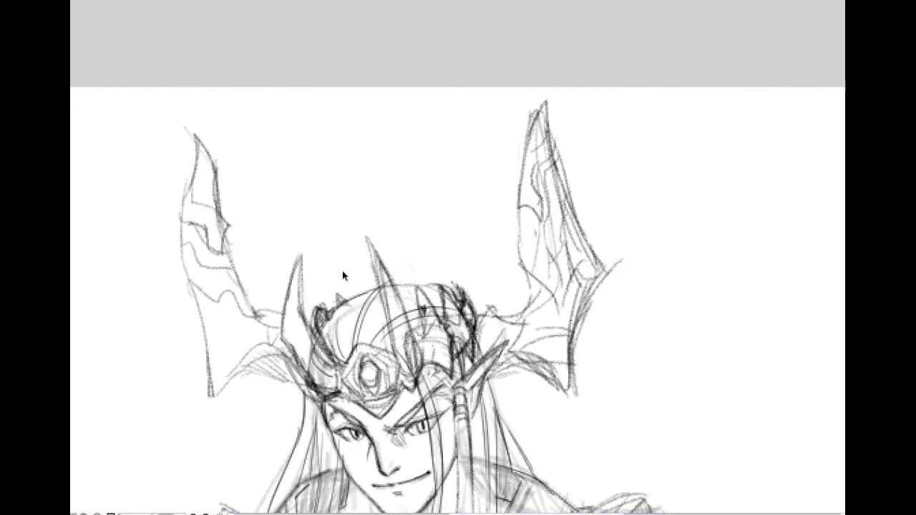
Rework the pointed ear beneath the horn and refine the lines where it meets the headdress
{"action": "scroll", "coordinate": [350, 276], "scroll_direction": "down", "scroll_amount": 3}
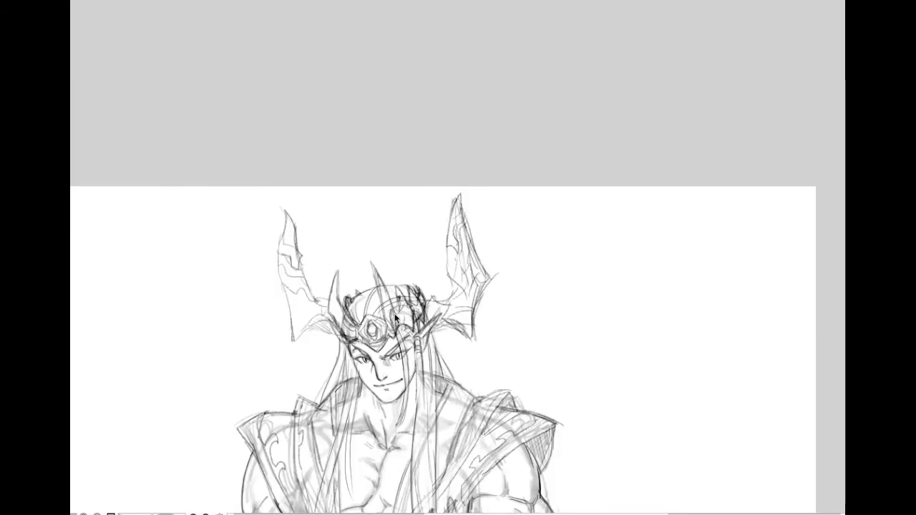
{"action": "scroll", "coordinate": [395, 318], "scroll_direction": "down", "scroll_amount": 3}
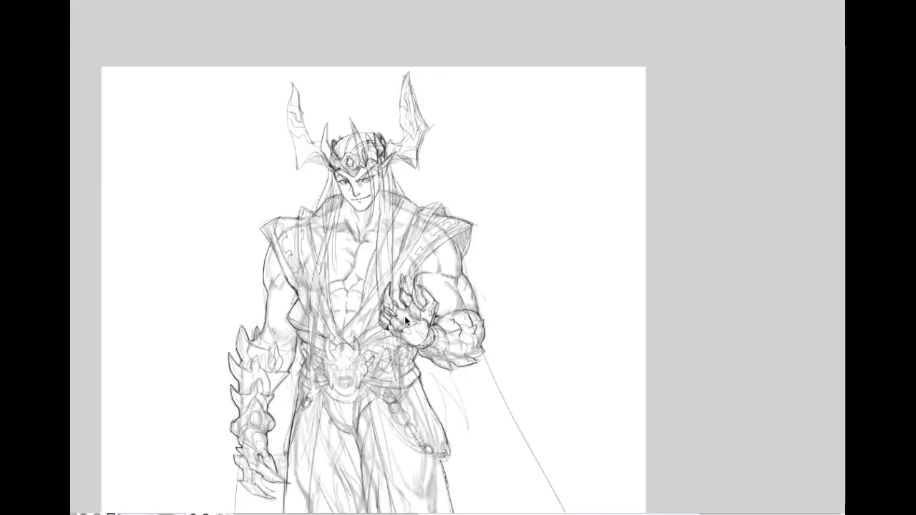
{"action": "scroll", "coordinate": [365, 211], "scroll_direction": "down", "scroll_amount": 2}
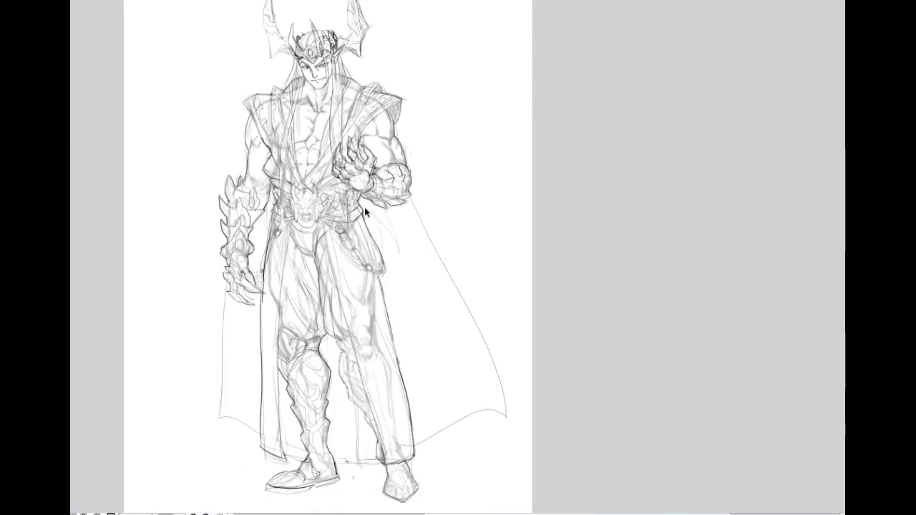
{"action": "scroll", "coordinate": [364, 206], "scroll_direction": "up", "scroll_amount": 4}
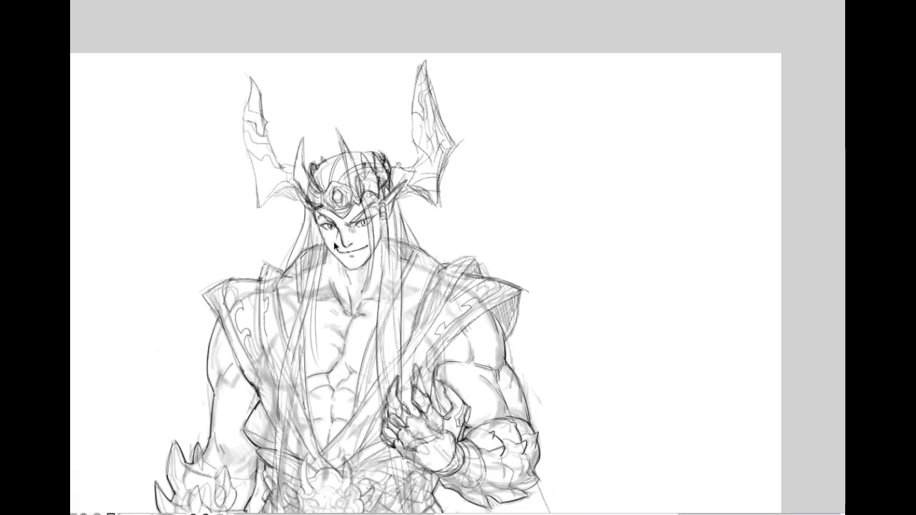
{"action": "scroll", "coordinate": [334, 245], "scroll_direction": "up", "scroll_amount": 3}
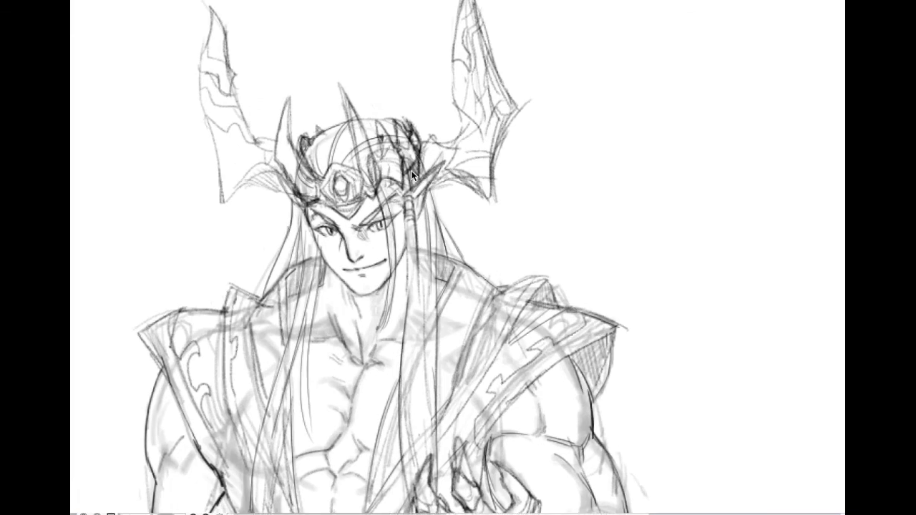
{"action": "scroll", "coordinate": [412, 175], "scroll_direction": "up", "scroll_amount": 1}
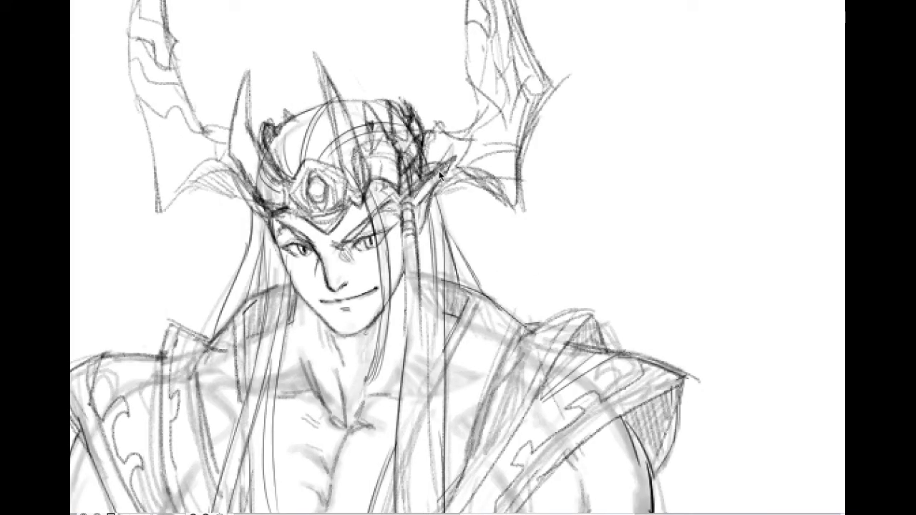
{"action": "scroll", "coordinate": [447, 200], "scroll_direction": "up", "scroll_amount": 1}
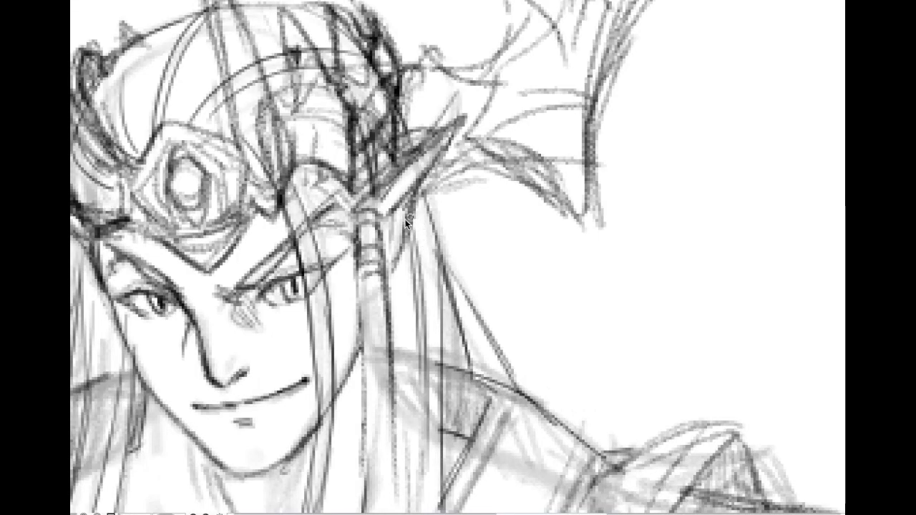
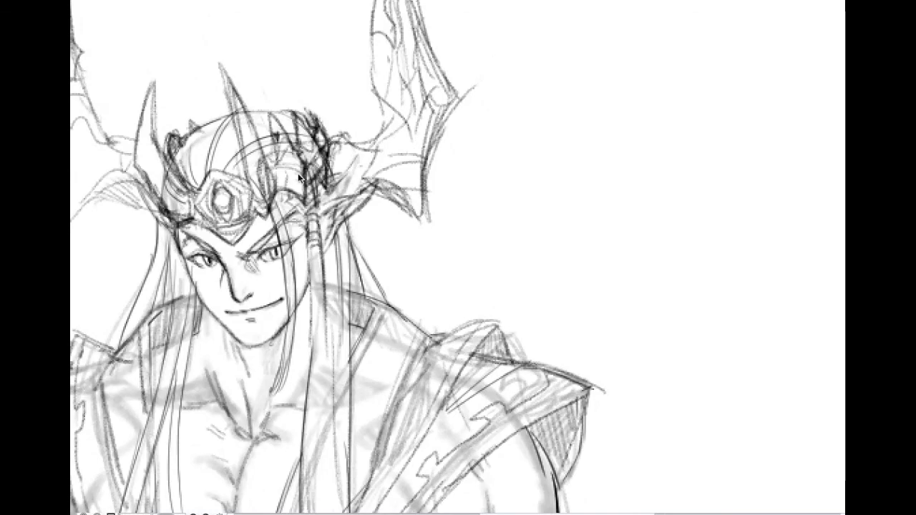
{"action": "scroll", "coordinate": [346, 169], "scroll_direction": "up", "scroll_amount": 3}
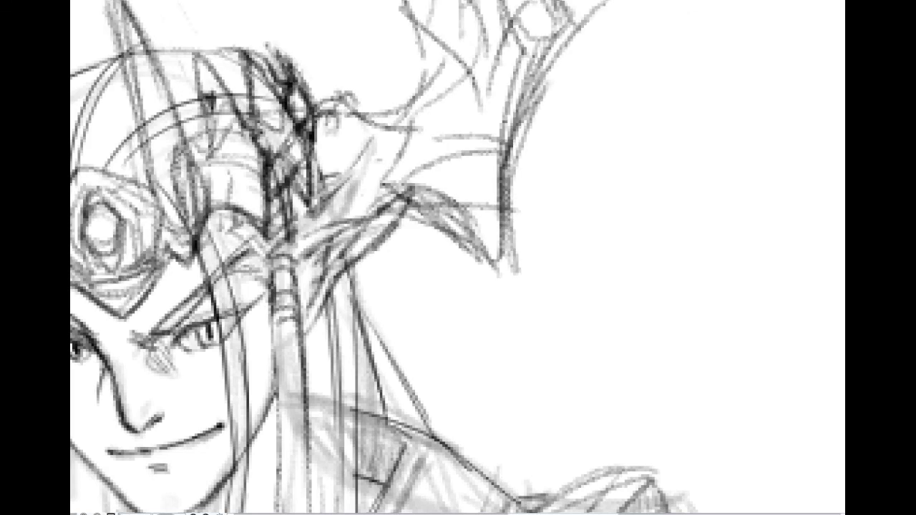
{"action": "mouse_move", "coordinate": [299, 158]}
{"action": "left_mouse_down"}
{"action": "mouse_move", "coordinate": [317, 134]}
{"action": "mouse_move", "coordinate": [285, 162]}
{"action": "mouse_move", "coordinate": [305, 195]}
{"action": "left_mouse_up"}
{"action": "scroll", "coordinate": [313, 179], "scroll_direction": "down", "scroll_amount": 3}
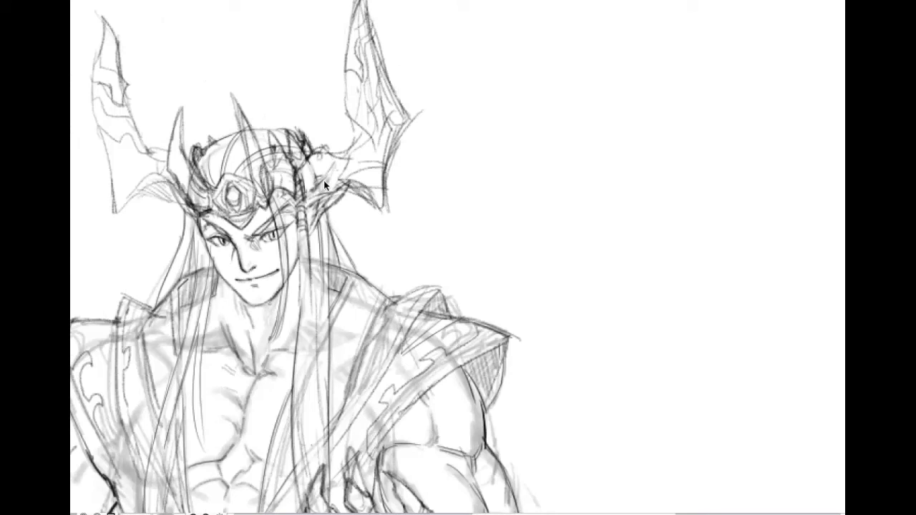
Try a scalloped edge along the bottom hem on both sides of the cape
{"action": "scroll", "coordinate": [353, 189], "scroll_direction": "up", "scroll_amount": 3}
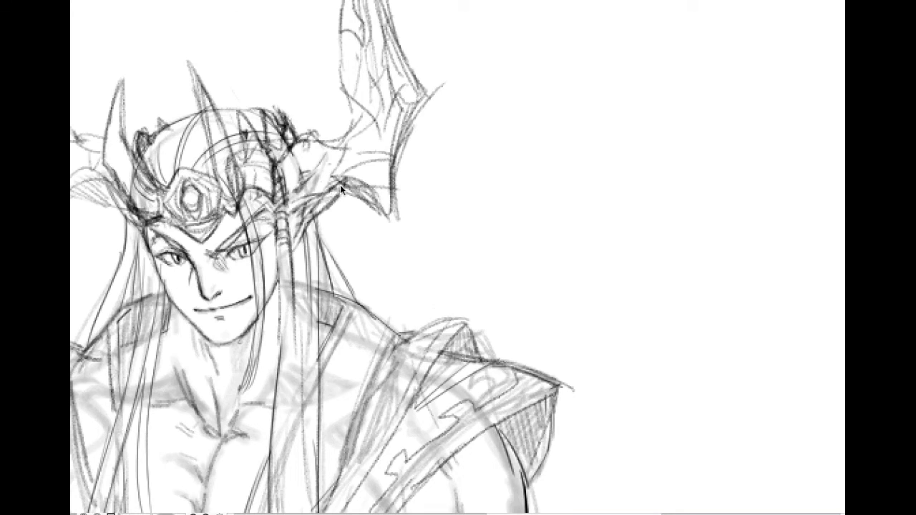
{"action": "scroll", "coordinate": [340, 184], "scroll_direction": "down", "scroll_amount": 2}
{"action": "left_click_drag", "start_coordinate": [315, 214], "coordinate": [349, 125]}
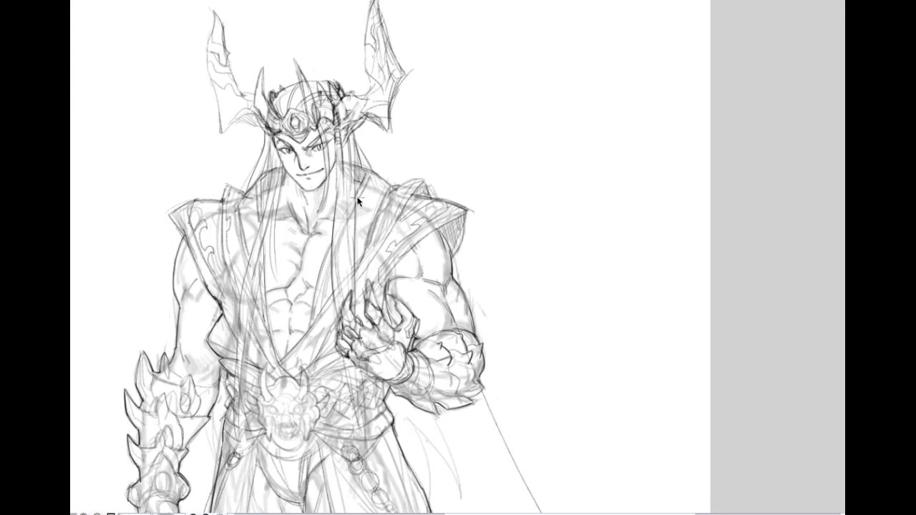
{"action": "scroll", "coordinate": [305, 217], "scroll_direction": "up", "scroll_amount": 1}
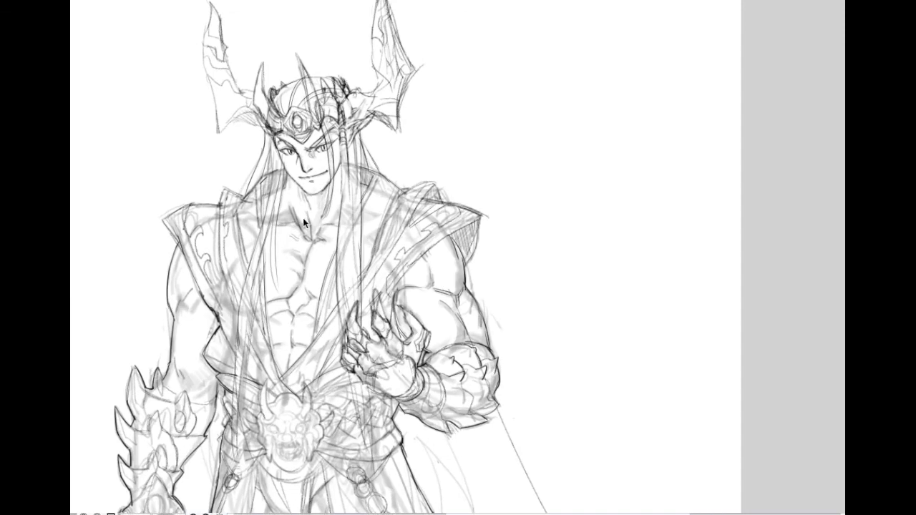
{"action": "left_click_drag", "start_coordinate": [304, 218], "coordinate": [328, 121]}
{"action": "scroll", "coordinate": [341, 145], "scroll_direction": "down", "scroll_amount": 3}
{"action": "mouse_move", "coordinate": [335, 242]}
{"action": "left_mouse_down"}
{"action": "mouse_move", "coordinate": [323, 276]}
{"action": "mouse_move", "coordinate": [322, 247]}
{"action": "left_mouse_up"}
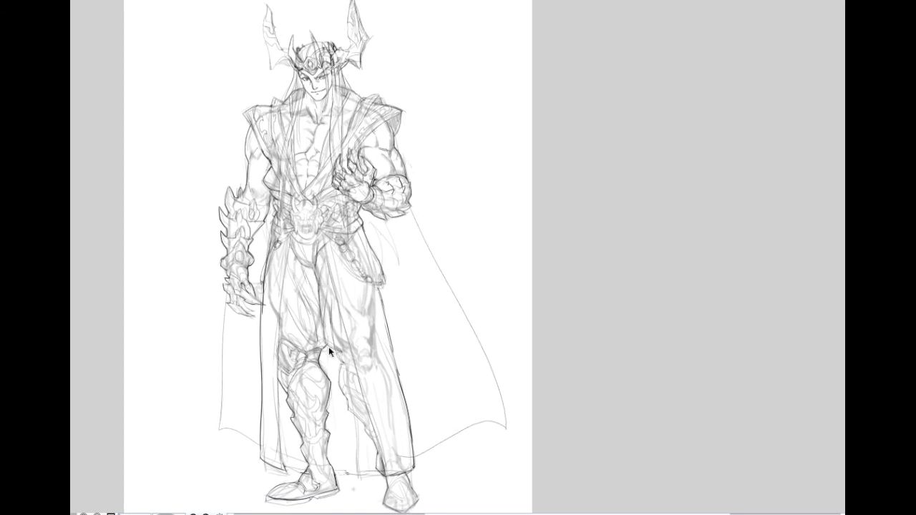
{"action": "mouse_move", "coordinate": [478, 436]}
{"action": "left_mouse_down"}
{"action": "mouse_move", "coordinate": [453, 429]}
{"action": "mouse_move", "coordinate": [422, 465]}
{"action": "left_mouse_up"}
{"action": "key", "text": "ctrl+z"}
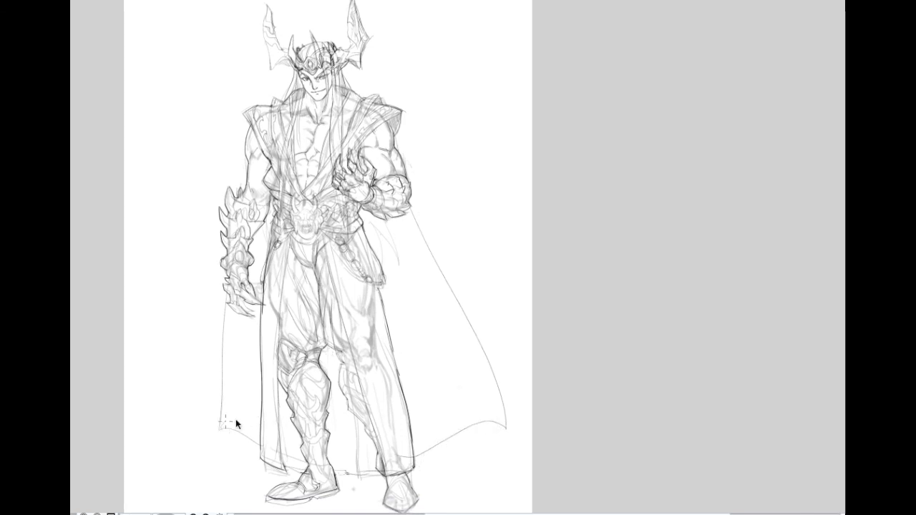
{"action": "left_click_drag", "start_coordinate": [425, 451], "coordinate": [442, 443]}
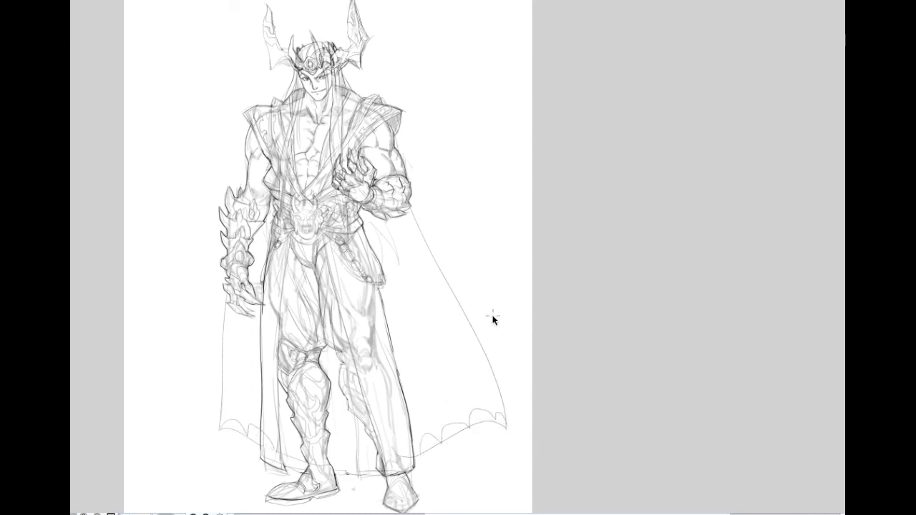
Undo the scallops on the cape's flared side, add a long inner fold line and close its lower corner with a curved hem
{"action": "key", "text": "ctrl+z"}
{"action": "mouse_move", "coordinate": [411, 211]}
{"action": "left_mouse_down"}
{"action": "mouse_move", "coordinate": [458, 433]}
{"action": "mouse_move", "coordinate": [506, 429]}
{"action": "left_mouse_up"}
{"action": "key", "text": "ctrl+z"}
{"action": "left_click_drag", "start_coordinate": [459, 448], "coordinate": [506, 429]}
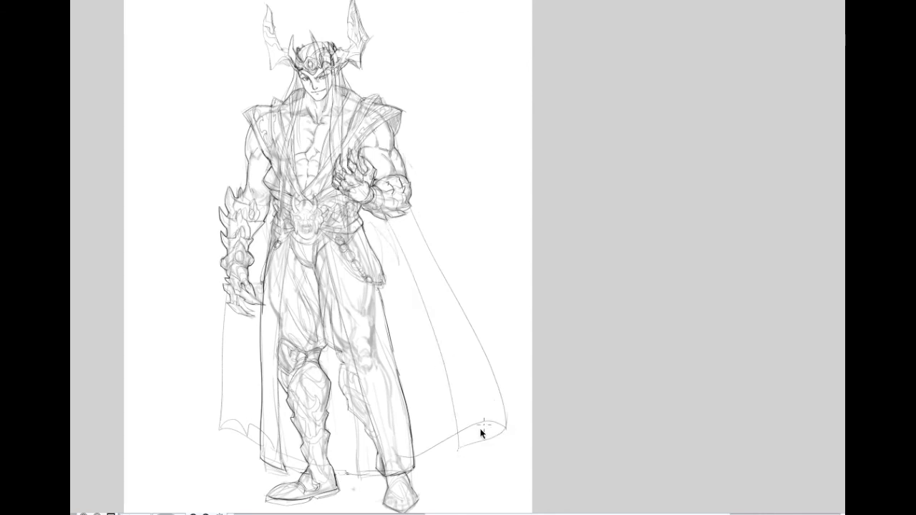
Try retracing the rear hem and the curved lower edge of the cape's flared corner, undoing the surplus strokes
{"action": "scroll", "coordinate": [473, 400], "scroll_direction": "up", "scroll_amount": 3}
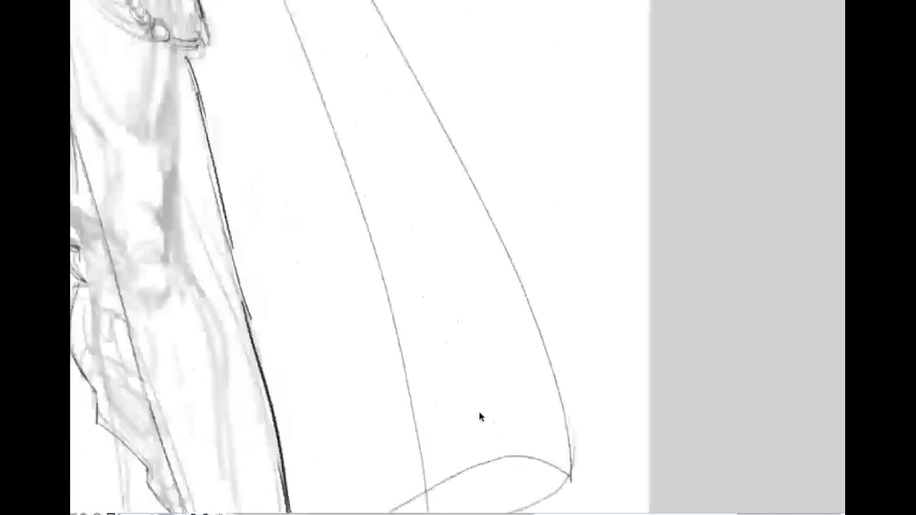
{"action": "left_click_drag", "start_coordinate": [479, 411], "coordinate": [513, 191]}
{"action": "key", "text": "ctrl+z"}
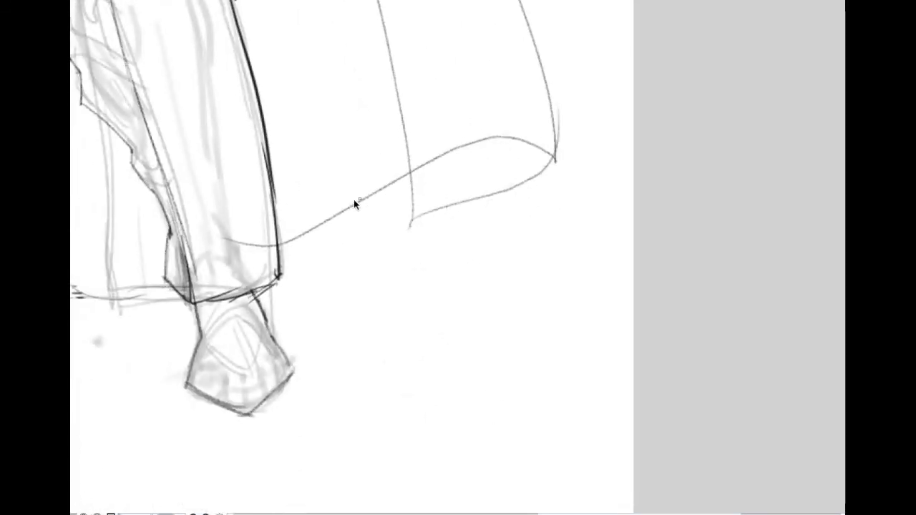
{"action": "mouse_move", "coordinate": [276, 247]}
{"action": "left_mouse_down"}
{"action": "mouse_move", "coordinate": [392, 176]}
{"action": "mouse_move", "coordinate": [463, 149]}
{"action": "left_mouse_up"}
{"action": "key", "text": "ctrl+z"}
{"action": "left_click_drag", "start_coordinate": [349, 205], "coordinate": [466, 143]}
{"action": "key", "text": "ctrl+z"}
{"action": "mouse_move", "coordinate": [412, 216]}
{"action": "left_mouse_down"}
{"action": "mouse_move", "coordinate": [454, 207]}
{"action": "mouse_move", "coordinate": [558, 141]}
{"action": "mouse_move", "coordinate": [527, 182]}
{"action": "mouse_move", "coordinate": [441, 212]}
{"action": "mouse_move", "coordinate": [506, 188]}
{"action": "left_mouse_up"}
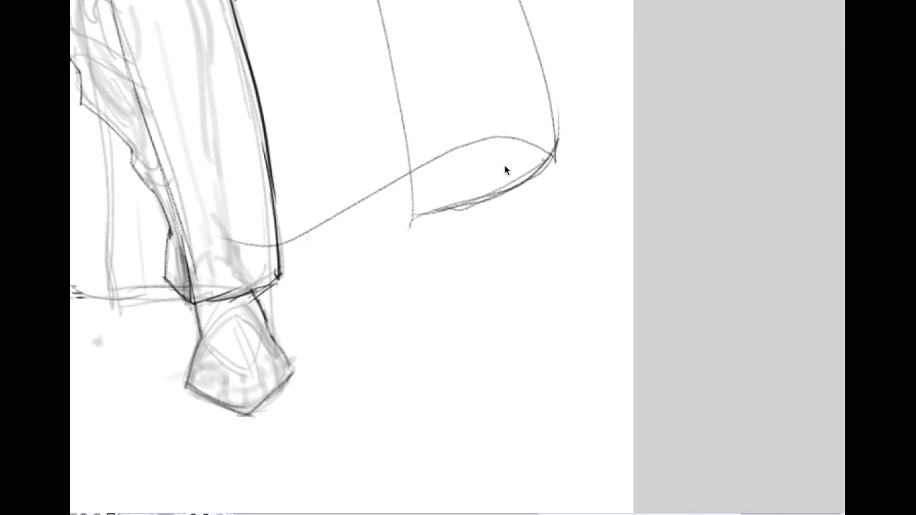
{"action": "key", "text": "ctrl+z"}
Try replacing the rounded hem of the cape's outer fold with an inward-curving edge ending in a point
{"action": "left_click_drag", "start_coordinate": [430, 189], "coordinate": [385, 364]}
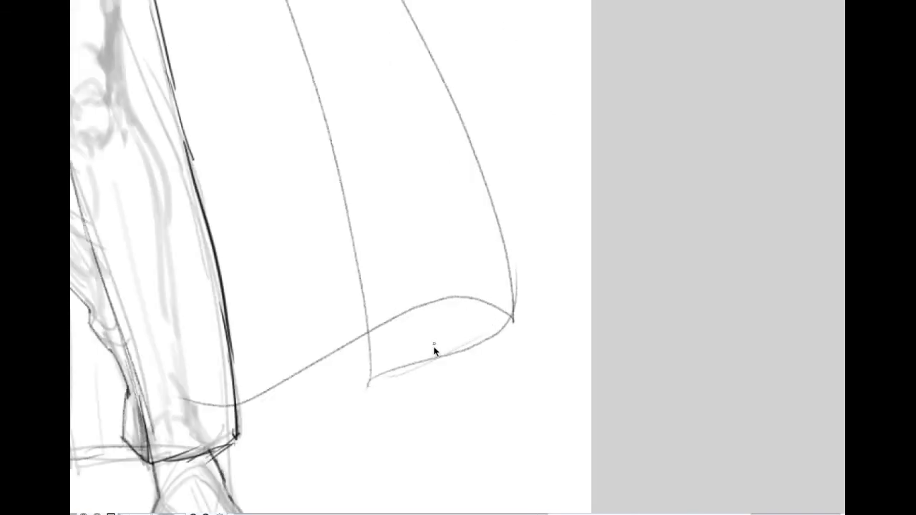
{"action": "mouse_move", "coordinate": [376, 324]}
{"action": "left_mouse_down"}
{"action": "mouse_move", "coordinate": [478, 297]}
{"action": "mouse_move", "coordinate": [396, 383]}
{"action": "left_mouse_up"}
{"action": "key", "text": "ctrl+z"}
{"action": "mouse_move", "coordinate": [371, 375]}
{"action": "left_mouse_down"}
{"action": "mouse_move", "coordinate": [495, 317]}
{"action": "mouse_move", "coordinate": [507, 322]}
{"action": "left_mouse_up"}
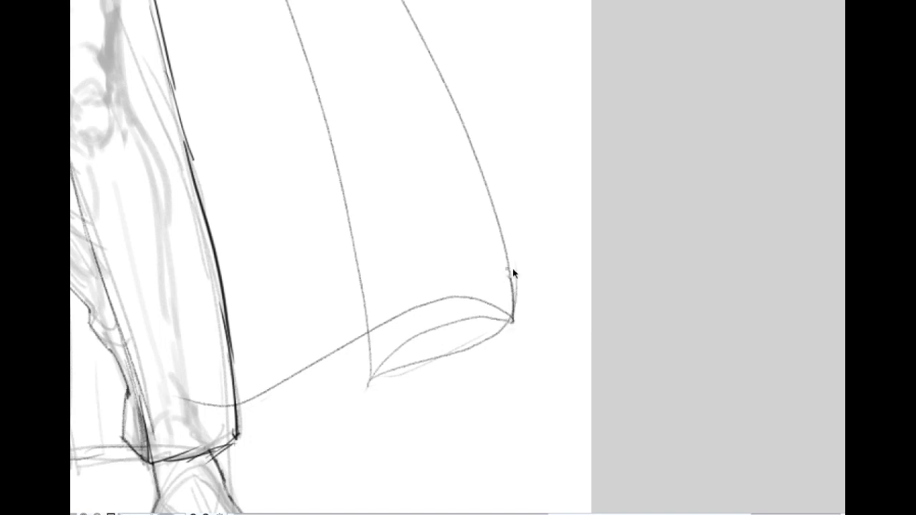
{"action": "left_click_drag", "start_coordinate": [371, 392], "coordinate": [437, 332]}
{"action": "mouse_move", "coordinate": [399, 363]}
{"action": "left_mouse_down"}
{"action": "mouse_move", "coordinate": [391, 369]}
{"action": "mouse_move", "coordinate": [420, 370]}
{"action": "mouse_move", "coordinate": [500, 331]}
{"action": "left_mouse_up"}
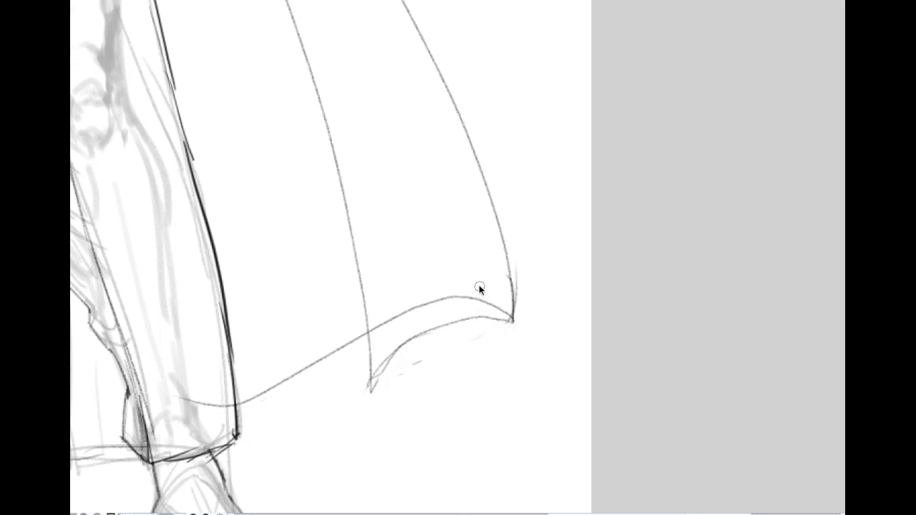
{"action": "scroll", "coordinate": [480, 287], "scroll_direction": "down", "scroll_amount": 3}
{"action": "scroll", "coordinate": [469, 281], "scroll_direction": "down", "scroll_amount": 1}
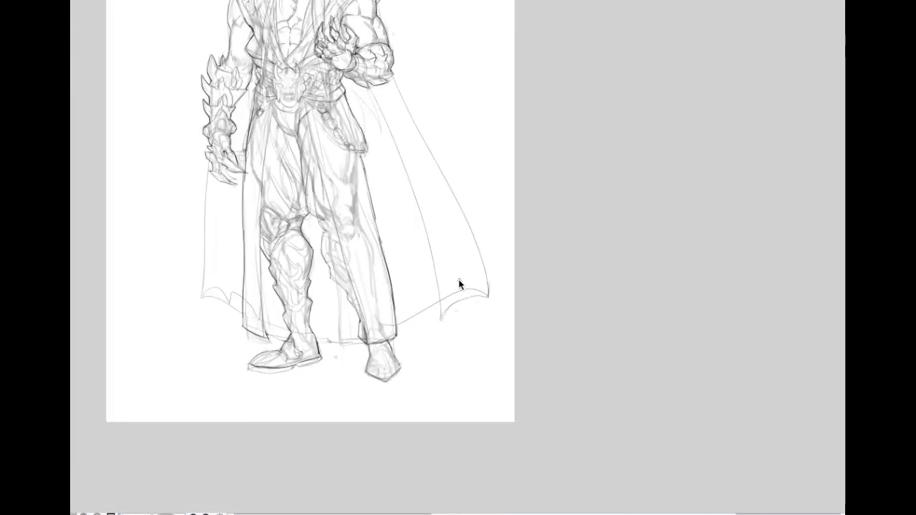
{"action": "key", "text": "ctrl+z"}
{"action": "key", "text": "ctrl+z"}
{"action": "key", "text": "ctrl+z"}
Compare the hem versions by undoing and redoing strokes, and remove the rear hem line crossing the cape's outer fold
{"action": "scroll", "coordinate": [453, 284], "scroll_direction": "up", "scroll_amount": 2}
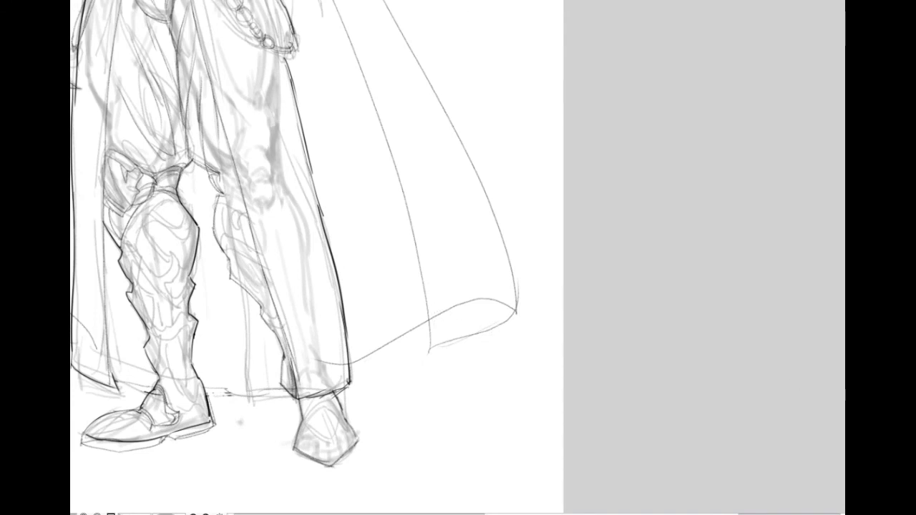
{"action": "key", "text": "ctrl+z"}
{"action": "key", "text": "ctrl+z"}
{"action": "key", "text": "ctrl+z"}
{"action": "key", "text": "ctrl+z"}
{"action": "key", "text": "ctrl+y"}
{"action": "key", "text": "ctrl+y"}
{"action": "key", "text": "ctrl+z"}
{"action": "key", "text": "ctrl+z"}
{"action": "key", "text": "ctrl+z"}
{"action": "key", "text": "ctrl+y"}
{"action": "key", "text": "ctrl+y"}
{"action": "key", "text": "ctrl+y"}
{"action": "key", "text": "ctrl+z"}
{"action": "key", "text": "ctrl+z"}
{"action": "key", "text": "ctrl+y"}
{"action": "key", "text": "ctrl+y"}
{"action": "left_click_drag", "start_coordinate": [362, 217], "coordinate": [642, 455]}
{"action": "scroll", "coordinate": [506, 226], "scroll_direction": "down", "scroll_amount": 2}
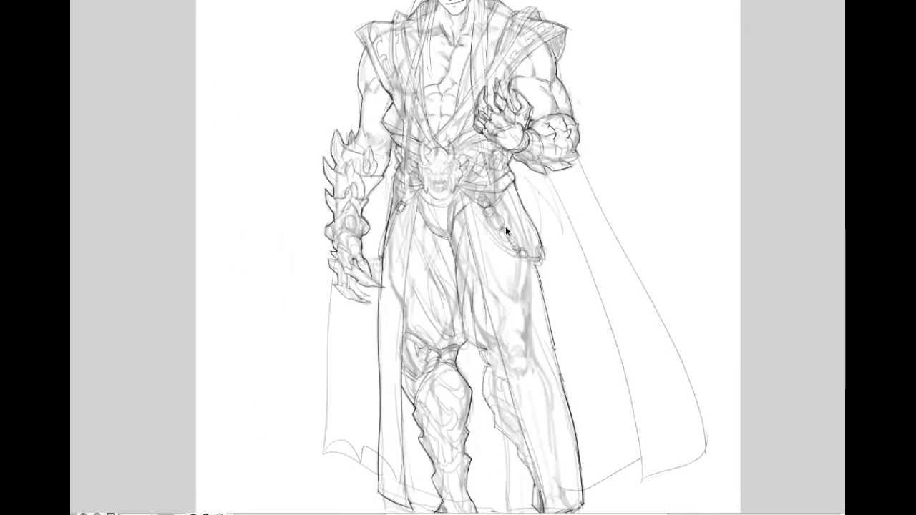
Examine the whole figure, the spiked gauntlet and the demon-faced belt up close
{"action": "scroll", "coordinate": [502, 226], "scroll_direction": "down", "scroll_amount": 4}
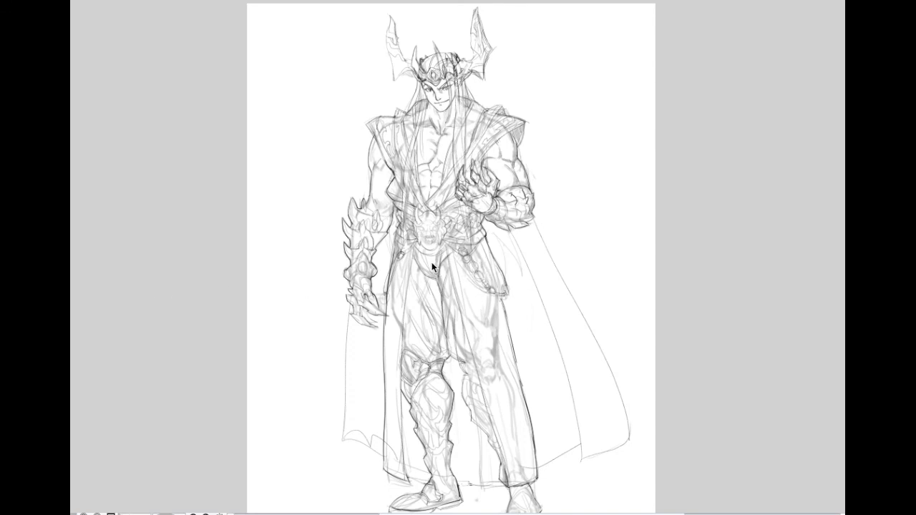
{"action": "scroll", "coordinate": [360, 229], "scroll_direction": "up", "scroll_amount": 5}
{"action": "scroll", "coordinate": [366, 256], "scroll_direction": "up", "scroll_amount": 6}
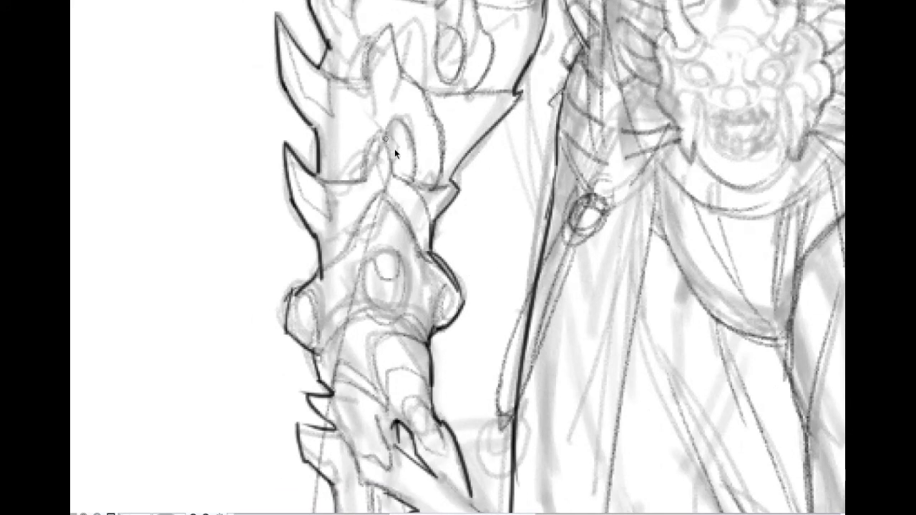
{"action": "left_click_drag", "start_coordinate": [391, 138], "coordinate": [412, 159]}
{"action": "scroll", "coordinate": [452, 31], "scroll_direction": "down", "scroll_amount": 2}
{"action": "left_click_drag", "start_coordinate": [491, 135], "coordinate": [374, 275]}
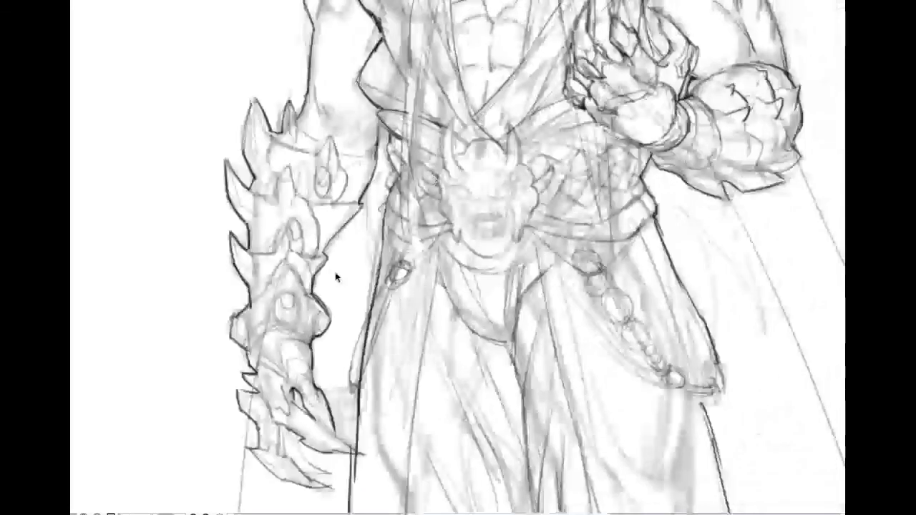
{"action": "scroll", "coordinate": [272, 365], "scroll_direction": "up", "scroll_amount": 1}
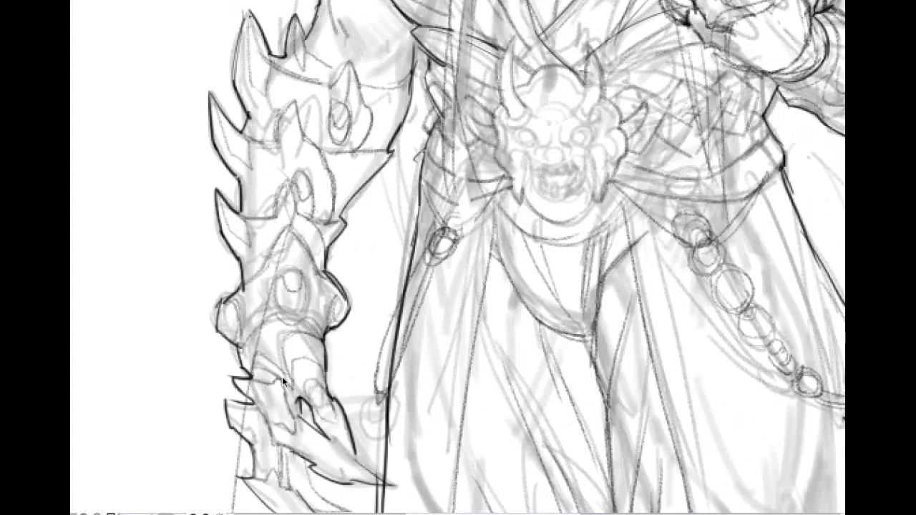
{"action": "mouse_move", "coordinate": [233, 407]}
{"action": "left_mouse_down"}
{"action": "mouse_move", "coordinate": [257, 409]}
{"action": "mouse_move", "coordinate": [249, 405]}
{"action": "left_mouse_up"}
{"action": "scroll", "coordinate": [269, 458], "scroll_direction": "down", "scroll_amount": 2}
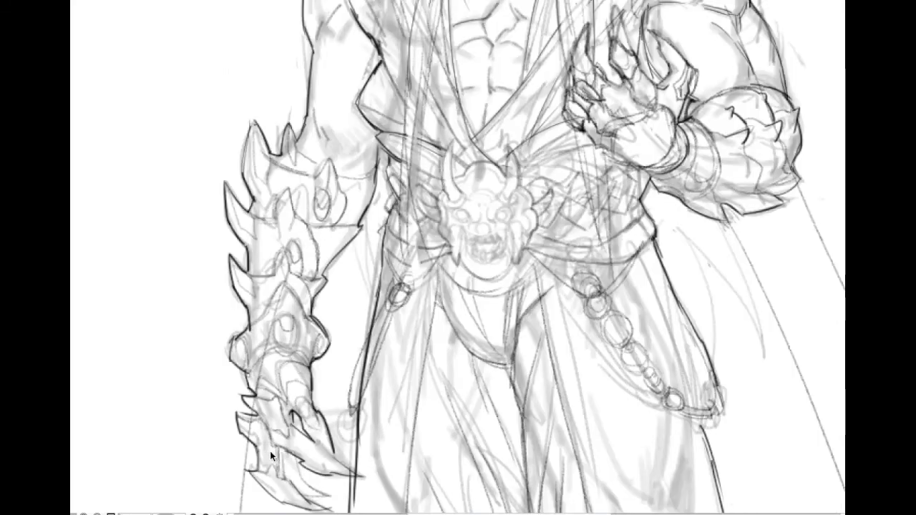
{"action": "left_click_drag", "start_coordinate": [504, 138], "coordinate": [345, 301]}
{"action": "scroll", "coordinate": [355, 303], "scroll_direction": "down", "scroll_amount": 2}
{"action": "left_click_drag", "start_coordinate": [322, 265], "coordinate": [308, 276]}
Inspect the horns, the head and the torso anatomy at different magnifications
{"action": "scroll", "coordinate": [325, 276], "scroll_direction": "down", "scroll_amount": 1}
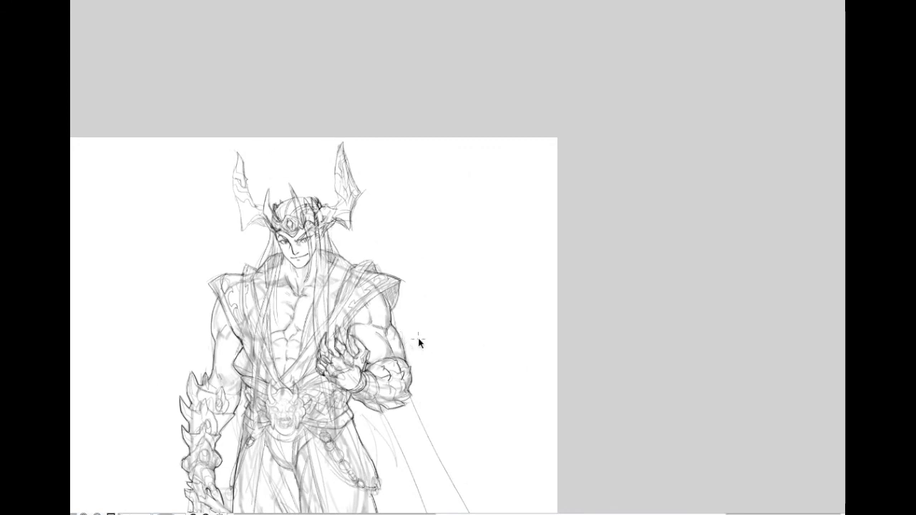
{"action": "scroll", "coordinate": [295, 287], "scroll_direction": "up", "scroll_amount": 4}
{"action": "scroll", "coordinate": [244, 205], "scroll_direction": "up", "scroll_amount": 2}
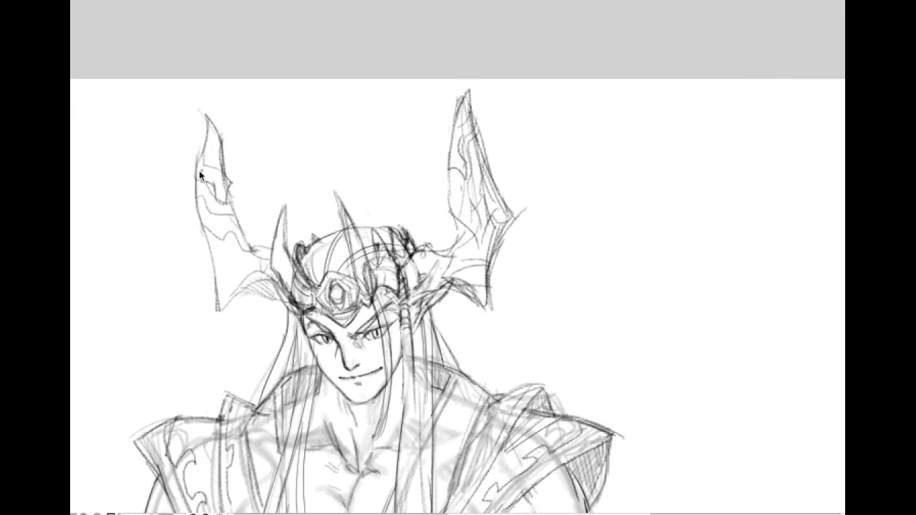
{"action": "key", "text": "ctrl+z"}
{"action": "left_click_drag", "start_coordinate": [341, 366], "coordinate": [320, 286]}
{"action": "scroll", "coordinate": [339, 307], "scroll_direction": "down", "scroll_amount": 1}
{"action": "scroll", "coordinate": [344, 309], "scroll_direction": "down", "scroll_amount": 3}
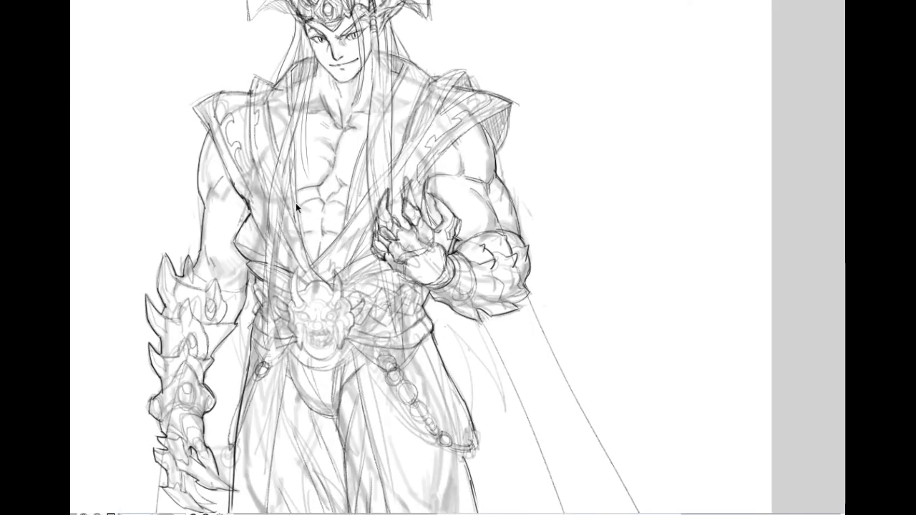
{"action": "scroll", "coordinate": [295, 202], "scroll_direction": "up", "scroll_amount": 4}
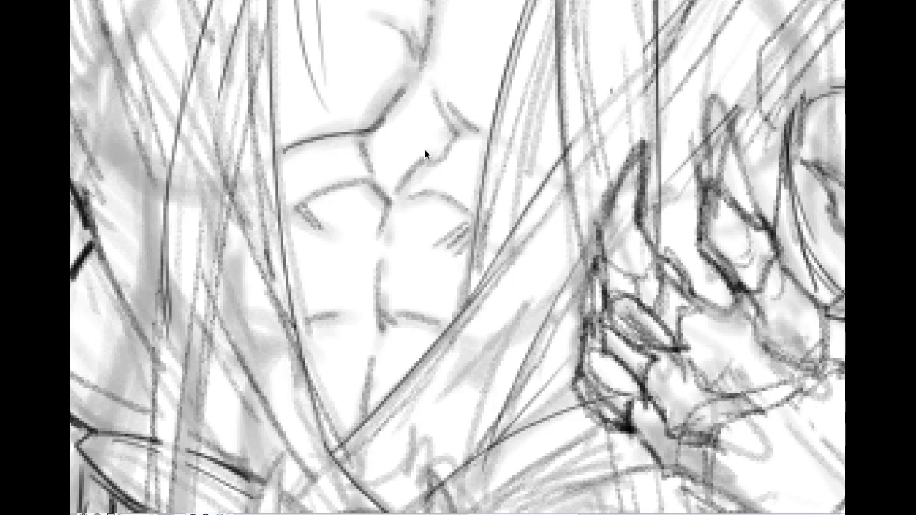
{"action": "left_click_drag", "start_coordinate": [423, 147], "coordinate": [444, 155]}
{"action": "scroll", "coordinate": [442, 154], "scroll_direction": "down", "scroll_amount": 3}
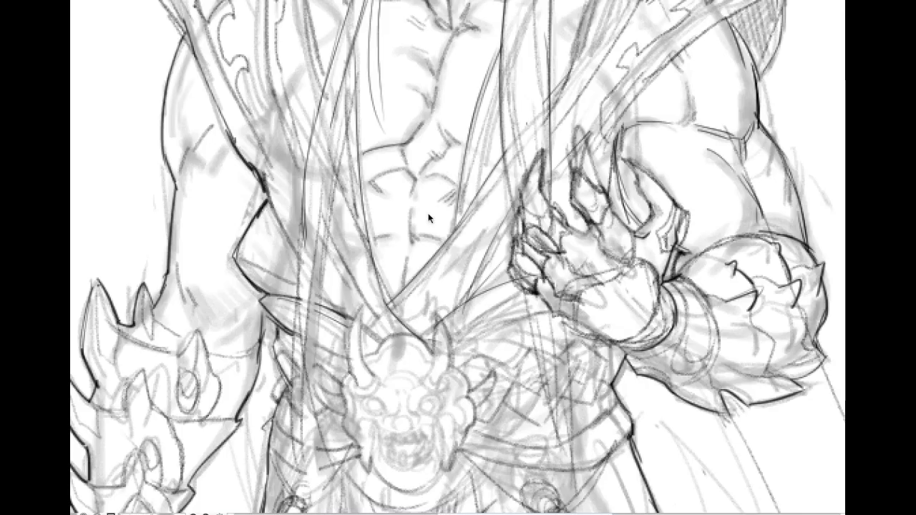
{"action": "scroll", "coordinate": [429, 215], "scroll_direction": "down", "scroll_amount": 1}
{"action": "left_click_drag", "start_coordinate": [446, 114], "coordinate": [450, 212]}
{"action": "scroll", "coordinate": [412, 192], "scroll_direction": "up", "scroll_amount": 1}
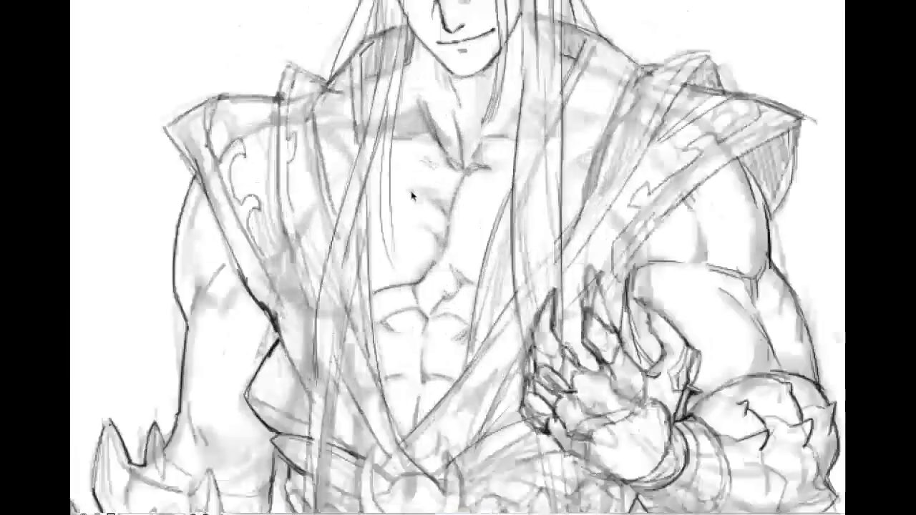
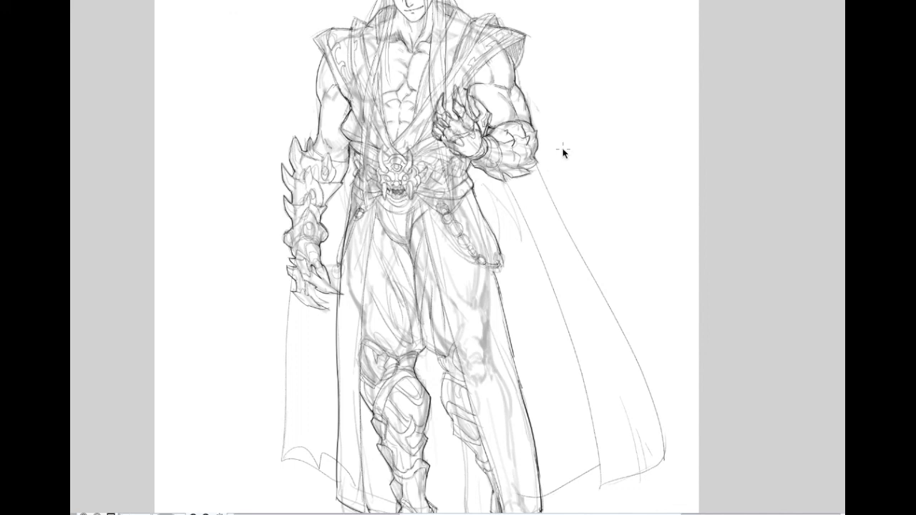
Clear the scallops from the cape's hem below the lowered gauntlet and draw a long vertical fold line down that side
{"action": "scroll", "coordinate": [387, 385], "scroll_direction": "down", "scroll_amount": 3}
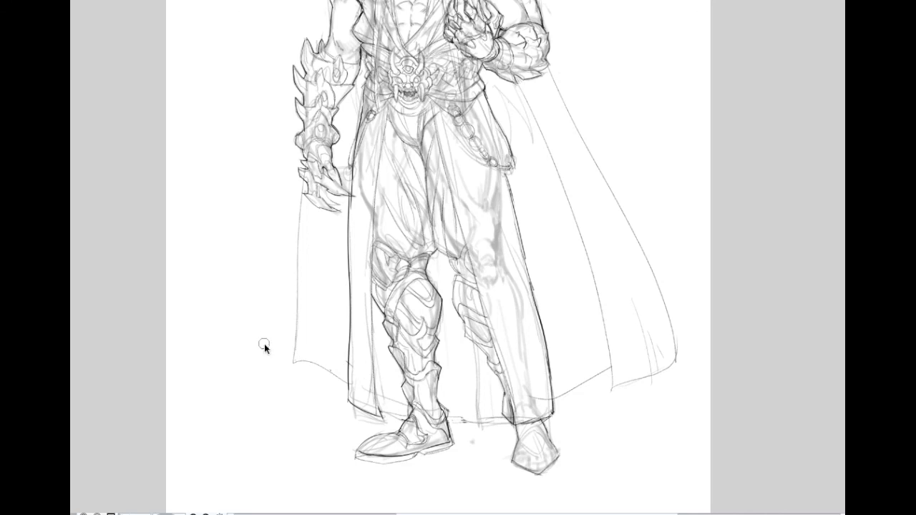
{"action": "mouse_move", "coordinate": [316, 384]}
{"action": "left_mouse_down"}
{"action": "mouse_move", "coordinate": [320, 202]}
{"action": "mouse_move", "coordinate": [327, 225]}
{"action": "mouse_move", "coordinate": [334, 207]}
{"action": "mouse_move", "coordinate": [312, 389]}
{"action": "left_mouse_up"}
{"action": "key", "text": "ctrl+z"}
{"action": "key", "text": "ctrl+z"}
{"action": "left_click_drag", "start_coordinate": [332, 209], "coordinate": [333, 420]}
{"action": "key", "text": "ctrl+z"}
{"action": "left_click_drag", "start_coordinate": [329, 211], "coordinate": [326, 410]}
{"action": "key", "text": "ctrl+z"}
{"action": "left_click_drag", "start_coordinate": [329, 208], "coordinate": [334, 402]}
{"action": "key", "text": "ctrl+z"}
{"action": "left_click_drag", "start_coordinate": [329, 218], "coordinate": [321, 361]}
Sketch a large curling, tail-like shape with a jagged end behind the lowered spiked gauntlet
{"action": "scroll", "coordinate": [353, 227], "scroll_direction": "down", "scroll_amount": 4}
{"action": "left_click_drag", "start_coordinate": [355, 197], "coordinate": [358, 287]}
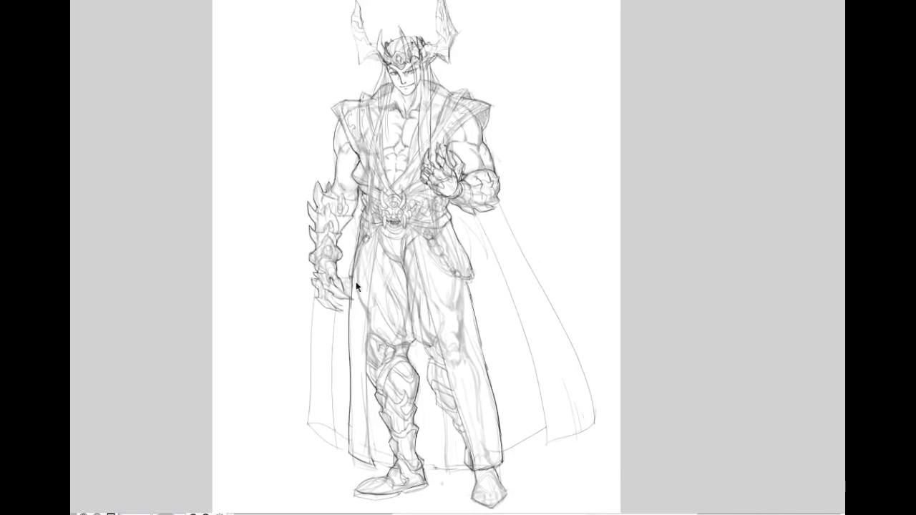
{"action": "scroll", "coordinate": [358, 286], "scroll_direction": "down", "scroll_amount": 1}
{"action": "scroll", "coordinate": [346, 249], "scroll_direction": "down", "scroll_amount": 1}
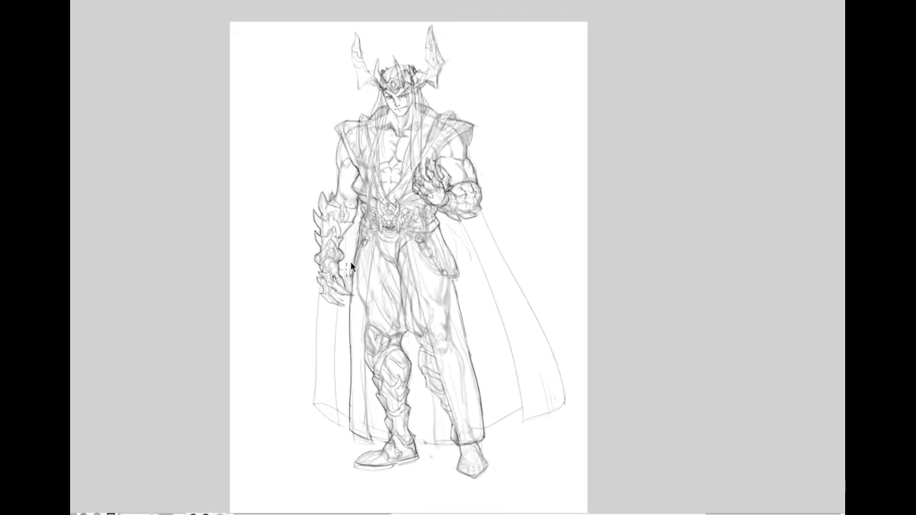
{"action": "scroll", "coordinate": [357, 227], "scroll_direction": "down", "scroll_amount": 1}
{"action": "scroll", "coordinate": [359, 226], "scroll_direction": "up", "scroll_amount": 3}
{"action": "scroll", "coordinate": [368, 223], "scroll_direction": "down", "scroll_amount": 1}
{"action": "scroll", "coordinate": [368, 226], "scroll_direction": "up", "scroll_amount": 3}
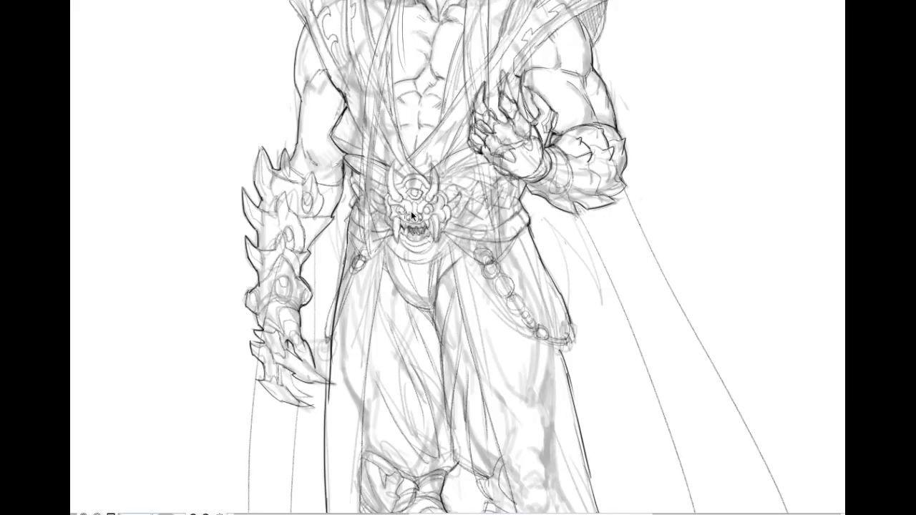
{"action": "mouse_move", "coordinate": [297, 133]}
{"action": "left_mouse_down"}
{"action": "mouse_move", "coordinate": [251, 65]}
{"action": "mouse_move", "coordinate": [196, 67]}
{"action": "mouse_move", "coordinate": [116, 185]}
{"action": "mouse_move", "coordinate": [194, 250]}
{"action": "mouse_move", "coordinate": [276, 247]}
{"action": "left_mouse_up"}
{"action": "mouse_move", "coordinate": [259, 131]}
{"action": "left_mouse_down"}
{"action": "mouse_move", "coordinate": [216, 100]}
{"action": "mouse_move", "coordinate": [163, 128]}
{"action": "mouse_move", "coordinate": [171, 206]}
{"action": "mouse_move", "coordinate": [164, 176]}
{"action": "mouse_move", "coordinate": [177, 198]}
{"action": "mouse_move", "coordinate": [215, 194]}
{"action": "left_mouse_up"}
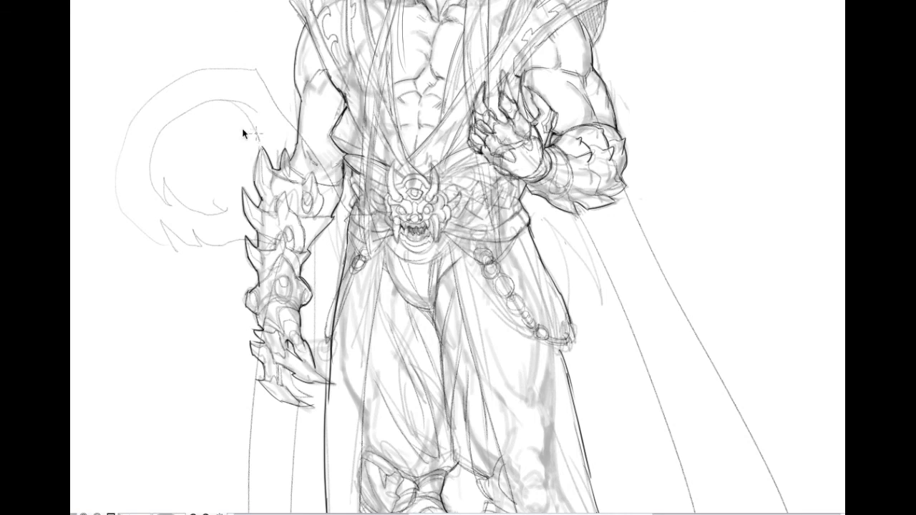
Try sketching wispy contour strokes and small curls along the large curling shape behind the lowered gauntlet
{"action": "left_click_drag", "start_coordinate": [244, 131], "coordinate": [255, 148]}
{"action": "left_click_drag", "start_coordinate": [313, 216], "coordinate": [348, 230]}
{"action": "mouse_move", "coordinate": [166, 62]}
{"action": "left_mouse_down"}
{"action": "mouse_move", "coordinate": [201, 54]}
{"action": "mouse_move", "coordinate": [180, 52]}
{"action": "left_mouse_up"}
{"action": "mouse_move", "coordinate": [152, 87]}
{"action": "left_mouse_down"}
{"action": "mouse_move", "coordinate": [121, 109]}
{"action": "mouse_move", "coordinate": [118, 131]}
{"action": "left_mouse_up"}
{"action": "mouse_move", "coordinate": [220, 69]}
{"action": "left_mouse_down"}
{"action": "mouse_move", "coordinate": [287, 116]}
{"action": "mouse_move", "coordinate": [267, 88]}
{"action": "mouse_move", "coordinate": [284, 101]}
{"action": "mouse_move", "coordinate": [333, 172]}
{"action": "left_mouse_up"}
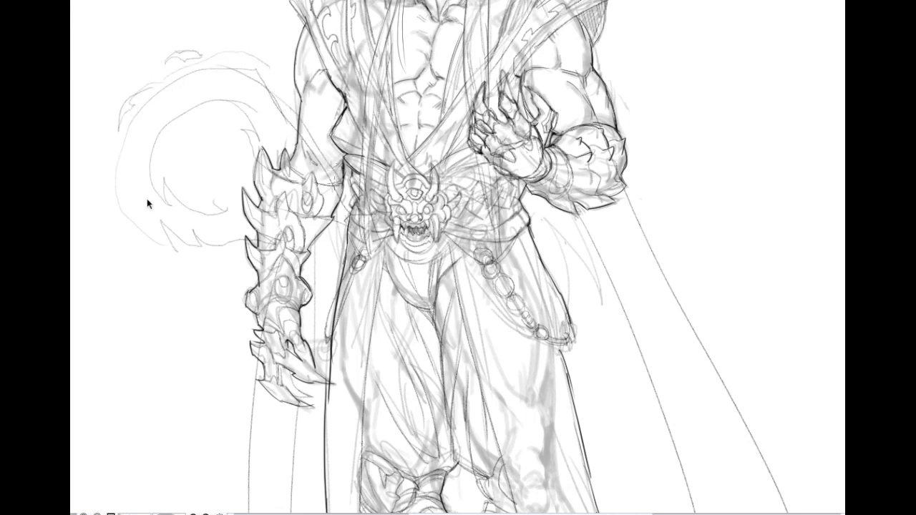
{"action": "mouse_move", "coordinate": [119, 149]}
{"action": "left_mouse_down"}
{"action": "mouse_move", "coordinate": [119, 181]}
{"action": "mouse_move", "coordinate": [151, 229]}
{"action": "mouse_move", "coordinate": [183, 244]}
{"action": "mouse_move", "coordinate": [139, 223]}
{"action": "mouse_move", "coordinate": [194, 246]}
{"action": "left_mouse_up"}
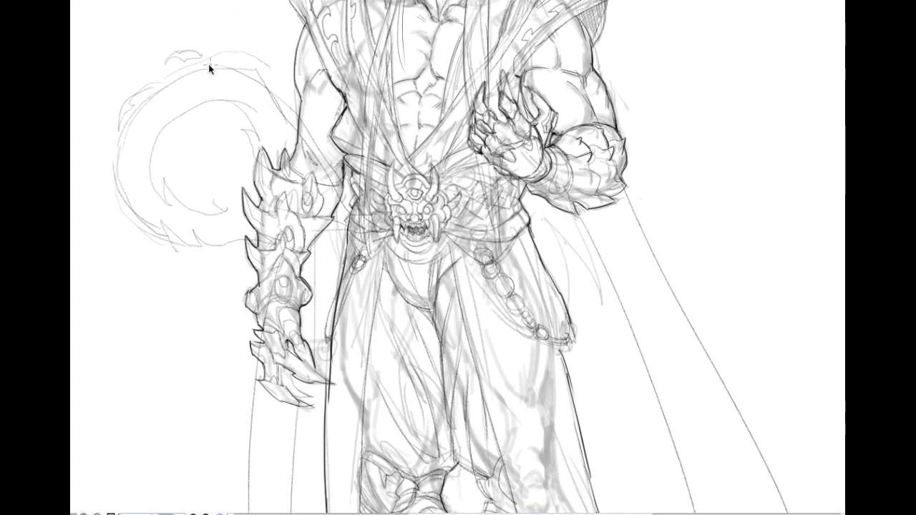
{"action": "left_click_drag", "start_coordinate": [214, 77], "coordinate": [249, 91]}
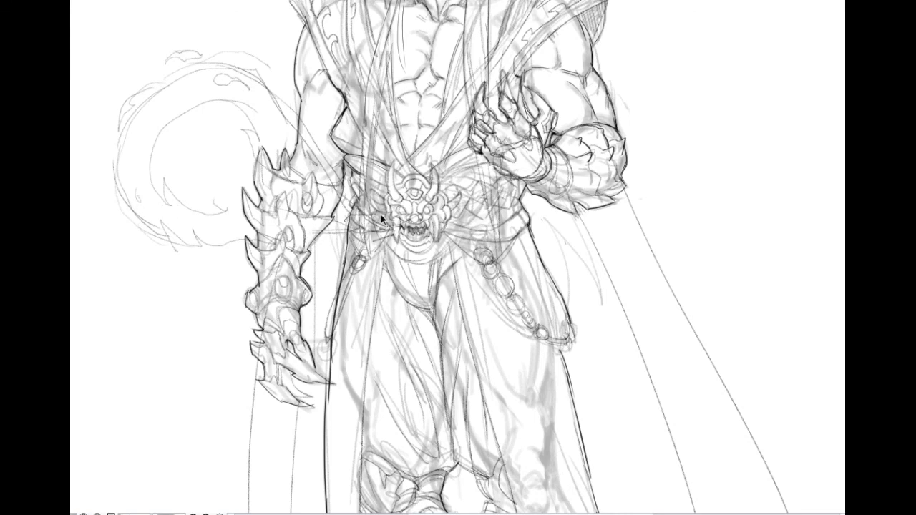
Undo the strokes of the curling shape behind the lowered gauntlet until the whole shape is gone
{"action": "scroll", "coordinate": [372, 216], "scroll_direction": "down", "scroll_amount": 4}
{"action": "scroll", "coordinate": [377, 198], "scroll_direction": "up", "scroll_amount": 3}
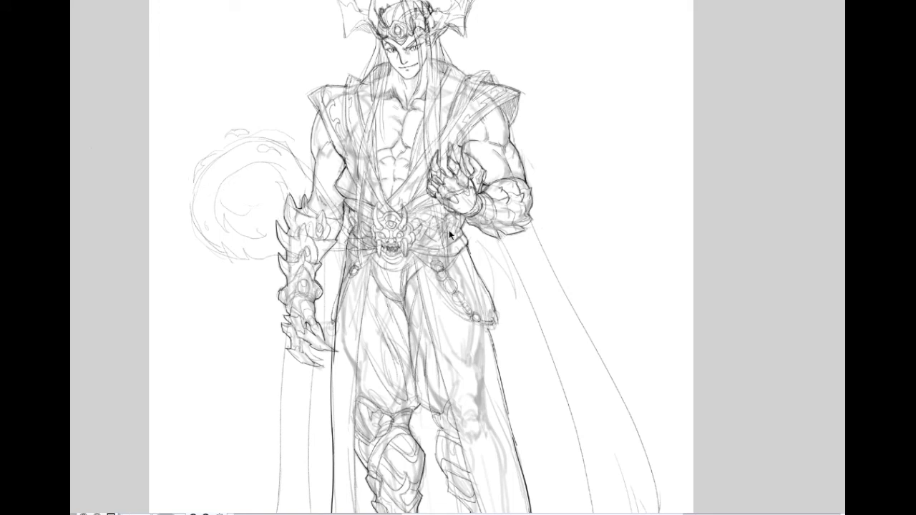
{"action": "key", "text": "ctrl+z"}
{"action": "key", "text": "ctrl+z"}
{"action": "key", "text": "ctrl+z"}
{"action": "key", "text": "ctrl+z"}
{"action": "key", "text": "ctrl+z"}
{"action": "key", "text": "ctrl+z"}
{"action": "key", "text": "ctrl+z"}
{"action": "key", "text": "ctrl+z"}
{"action": "key", "text": "ctrl+z"}
{"action": "key", "text": "ctrl+z"}
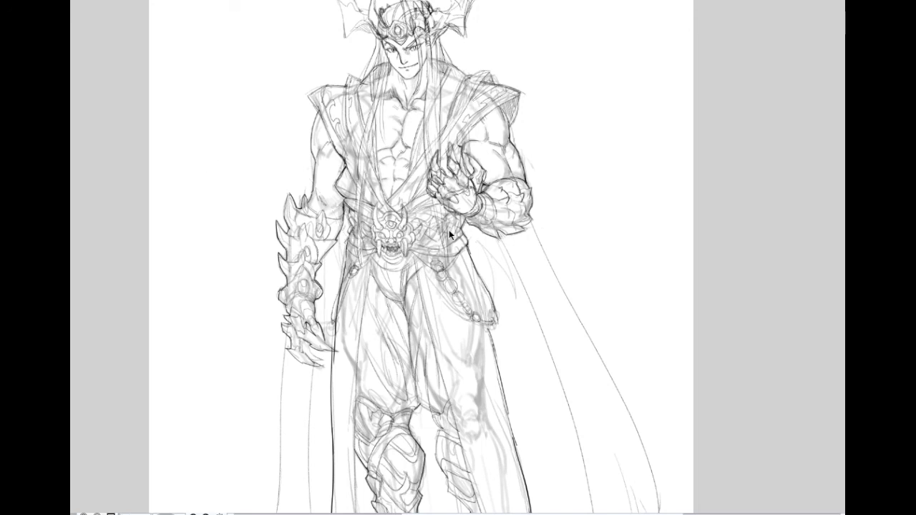
Hide the rough underdrawing beneath the line art, leaving only the clean lines of the figure
{"action": "scroll", "coordinate": [429, 243], "scroll_direction": "down", "scroll_amount": 1}
{"action": "left_click_drag", "start_coordinate": [414, 264], "coordinate": [303, 129]}
{"action": "scroll", "coordinate": [304, 133], "scroll_direction": "down", "scroll_amount": 1}
{"action": "left_click_drag", "start_coordinate": [305, 223], "coordinate": [248, 285]}
{"action": "scroll", "coordinate": [320, 256], "scroll_direction": "up", "scroll_amount": 1}
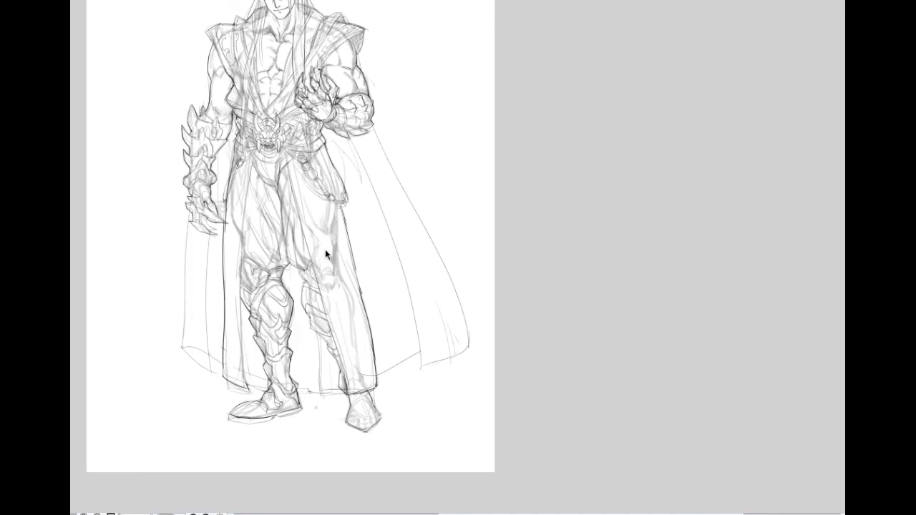
{"action": "scroll", "coordinate": [291, 234], "scroll_direction": "up", "scroll_amount": 1}
{"action": "left_click_drag", "start_coordinate": [296, 242], "coordinate": [290, 208]}
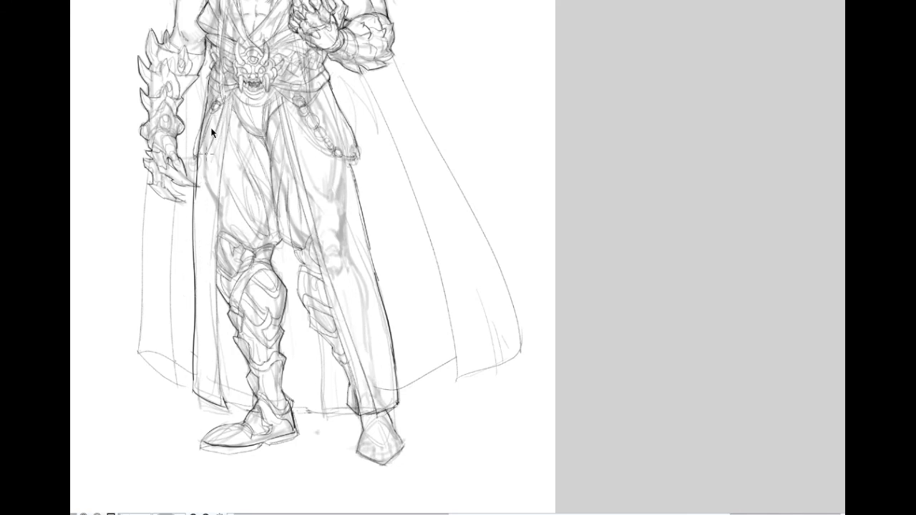
{"action": "mouse_move", "coordinate": [299, 116]}
{"action": "left_mouse_down"}
{"action": "mouse_move", "coordinate": [330, 180]}
{"action": "mouse_move", "coordinate": [344, 182]}
{"action": "left_mouse_up"}
{"action": "scroll", "coordinate": [221, 333], "scroll_direction": "down", "scroll_amount": 2}
{"action": "left_click_drag", "start_coordinate": [277, 197], "coordinate": [274, 246]}
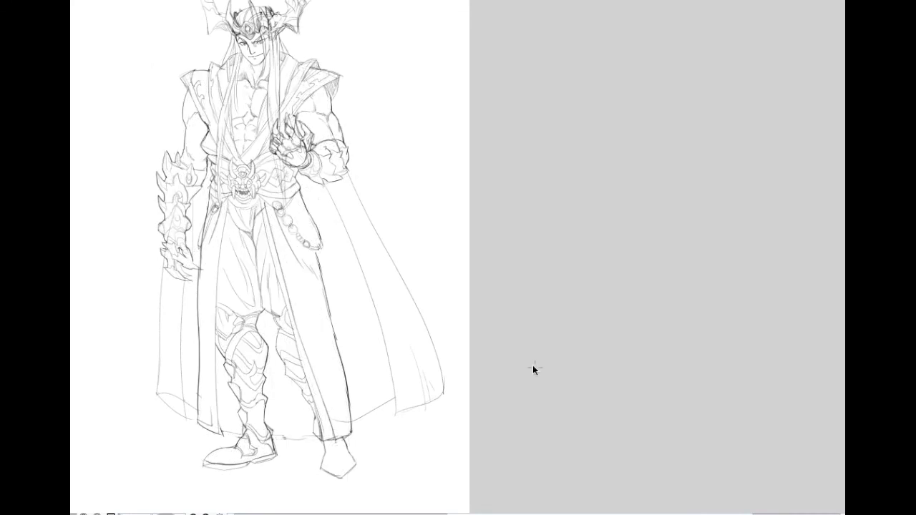
Examine the clean line art of the whole figure, checking the belt, gauntlets, coat and legs up close
{"action": "mouse_move", "coordinate": [297, 243]}
{"action": "left_mouse_down"}
{"action": "mouse_move", "coordinate": [340, 336]}
{"action": "mouse_move", "coordinate": [361, 285]}
{"action": "left_mouse_up"}
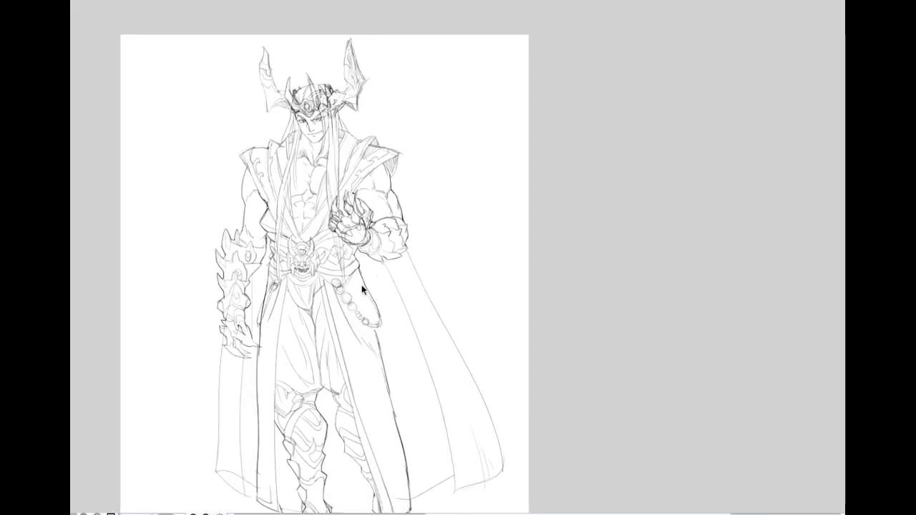
{"action": "scroll", "coordinate": [361, 285], "scroll_direction": "up", "scroll_amount": 5}
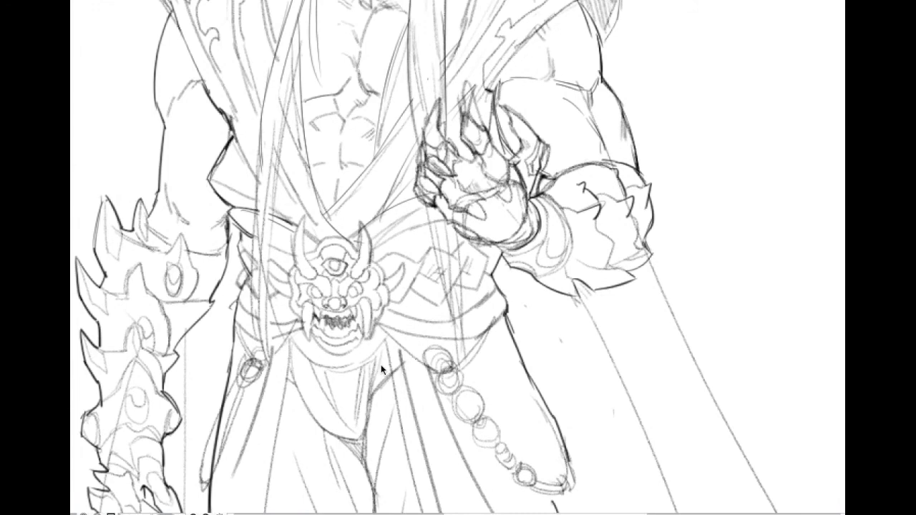
{"action": "scroll", "coordinate": [390, 383], "scroll_direction": "down", "scroll_amount": 2}
{"action": "scroll", "coordinate": [393, 395], "scroll_direction": "down", "scroll_amount": 1}
{"action": "left_click_drag", "start_coordinate": [393, 396], "coordinate": [322, 223]}
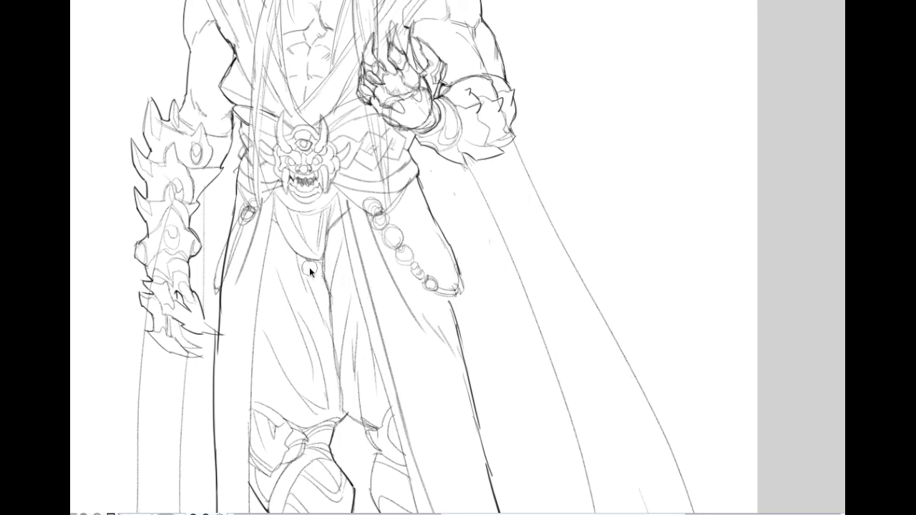
{"action": "scroll", "coordinate": [338, 268], "scroll_direction": "down", "scroll_amount": 4}
{"action": "scroll", "coordinate": [337, 233], "scroll_direction": "up", "scroll_amount": 3}
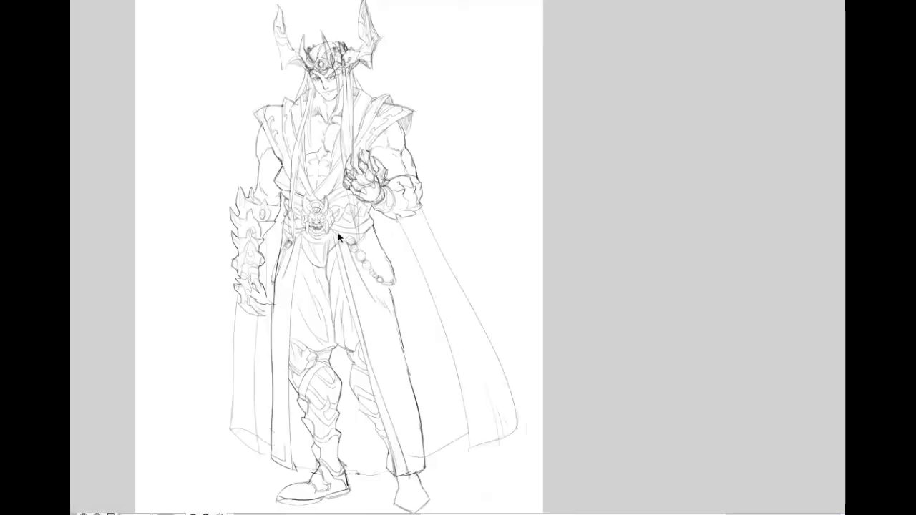
{"action": "scroll", "coordinate": [342, 218], "scroll_direction": "down", "scroll_amount": 1}
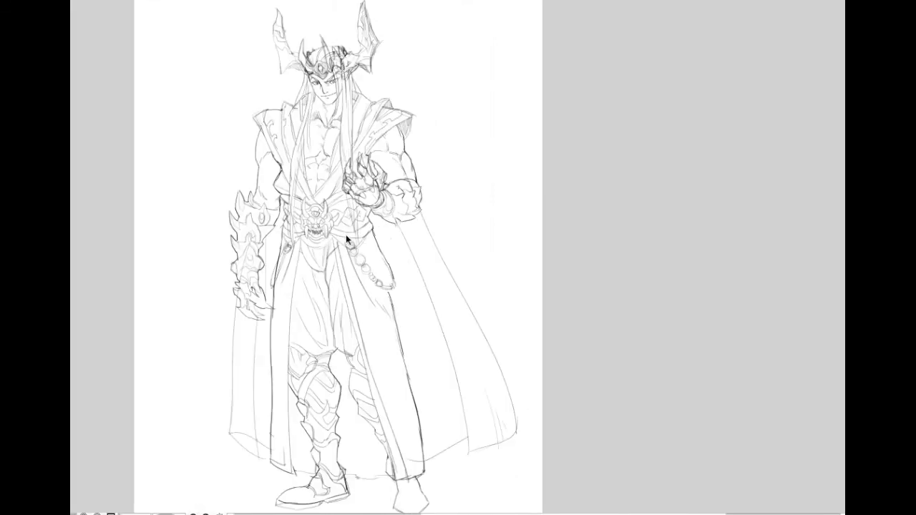
{"action": "mouse_move", "coordinate": [356, 238]}
{"action": "left_mouse_down"}
{"action": "mouse_move", "coordinate": [343, 198]}
{"action": "mouse_move", "coordinate": [344, 225]}
{"action": "left_mouse_up"}
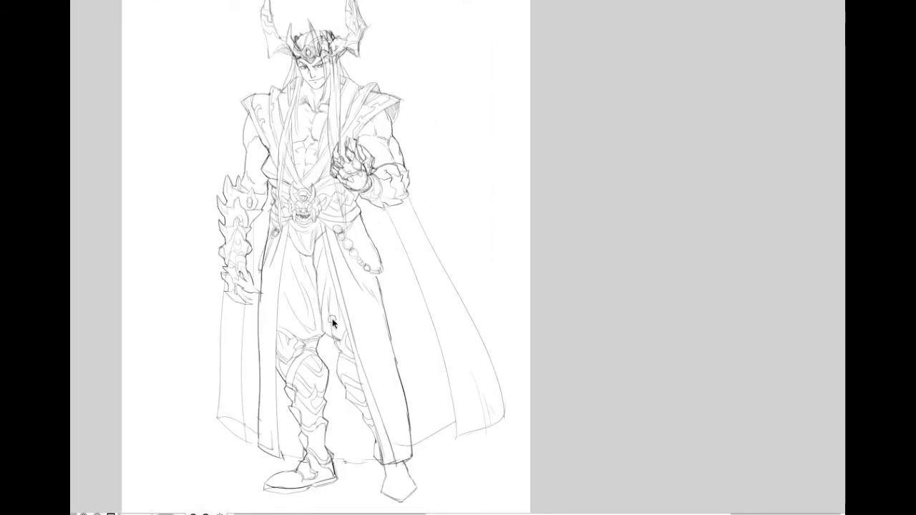
Erase the inner sole line of the side-facing shoe and redraw its toe with an angular cap
{"action": "scroll", "coordinate": [278, 456], "scroll_direction": "up", "scroll_amount": 3}
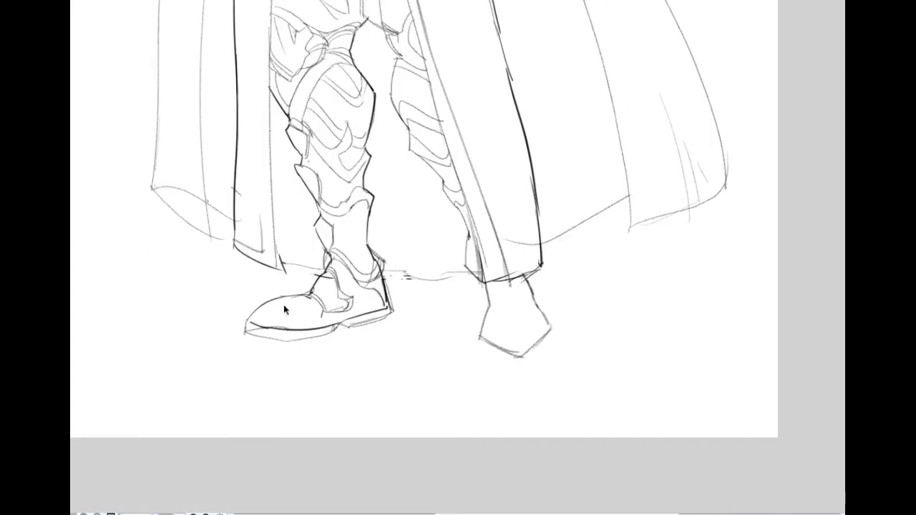
{"action": "mouse_move", "coordinate": [262, 329]}
{"action": "left_mouse_down"}
{"action": "mouse_move", "coordinate": [250, 328]}
{"action": "mouse_move", "coordinate": [304, 331]}
{"action": "left_mouse_up"}
{"action": "left_click_drag", "start_coordinate": [251, 320], "coordinate": [277, 297]}
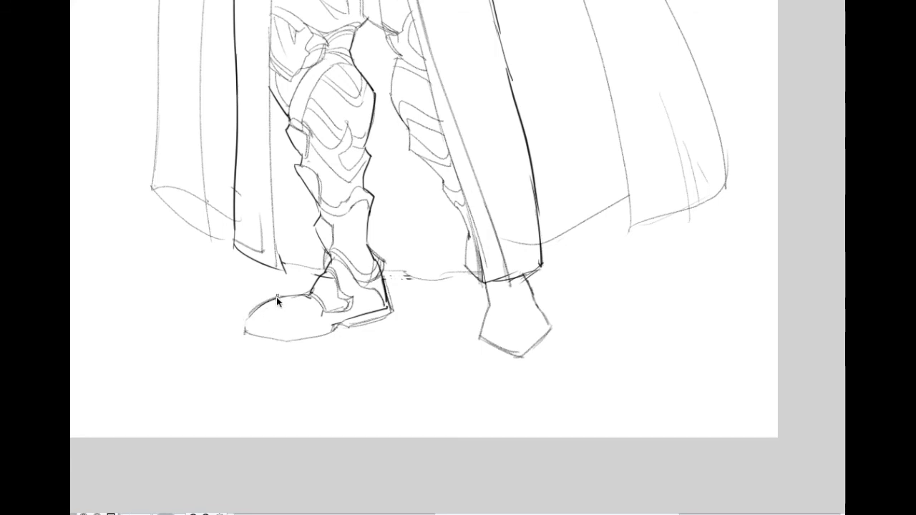
{"action": "mouse_move", "coordinate": [247, 325]}
{"action": "left_mouse_down"}
{"action": "mouse_move", "coordinate": [279, 289]}
{"action": "mouse_move", "coordinate": [280, 313]}
{"action": "mouse_move", "coordinate": [313, 313]}
{"action": "left_mouse_up"}
{"action": "key", "text": "ctrl+z"}
Draw an angular instep plate and a sole edge on the front-facing shoe, and darken the boot's edge beside the coat hem
{"action": "left_click_drag", "start_coordinate": [501, 326], "coordinate": [514, 298]}
{"action": "mouse_move", "coordinate": [501, 328]}
{"action": "left_mouse_down"}
{"action": "mouse_move", "coordinate": [491, 286]}
{"action": "mouse_move", "coordinate": [492, 302]}
{"action": "mouse_move", "coordinate": [534, 299]}
{"action": "left_mouse_up"}
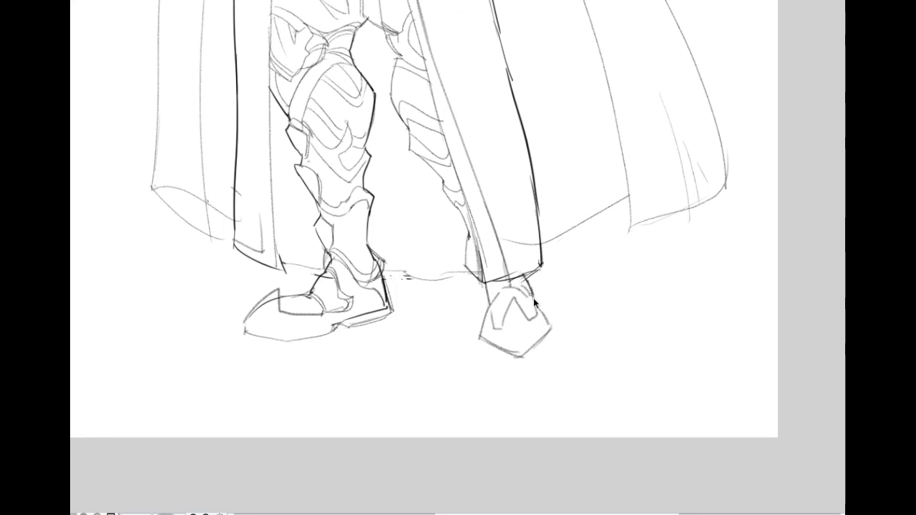
{"action": "left_click_drag", "start_coordinate": [474, 242], "coordinate": [463, 263]}
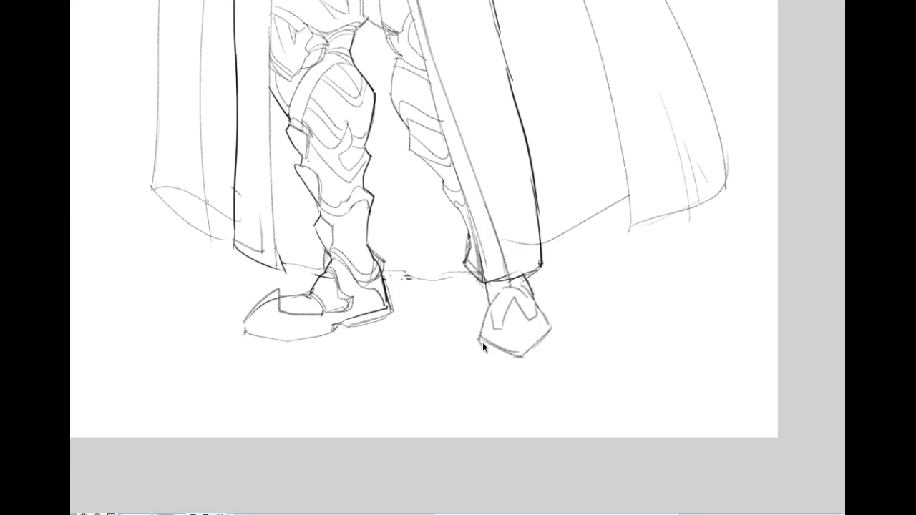
{"action": "mouse_move", "coordinate": [480, 349]}
{"action": "left_mouse_down"}
{"action": "mouse_move", "coordinate": [524, 370]}
{"action": "mouse_move", "coordinate": [552, 345]}
{"action": "mouse_move", "coordinate": [527, 365]}
{"action": "mouse_move", "coordinate": [556, 339]}
{"action": "left_mouse_up"}
Inspect the whole figure's proportions and the cape's silhouette at different magnifications
{"action": "scroll", "coordinate": [541, 292], "scroll_direction": "down", "scroll_amount": 2}
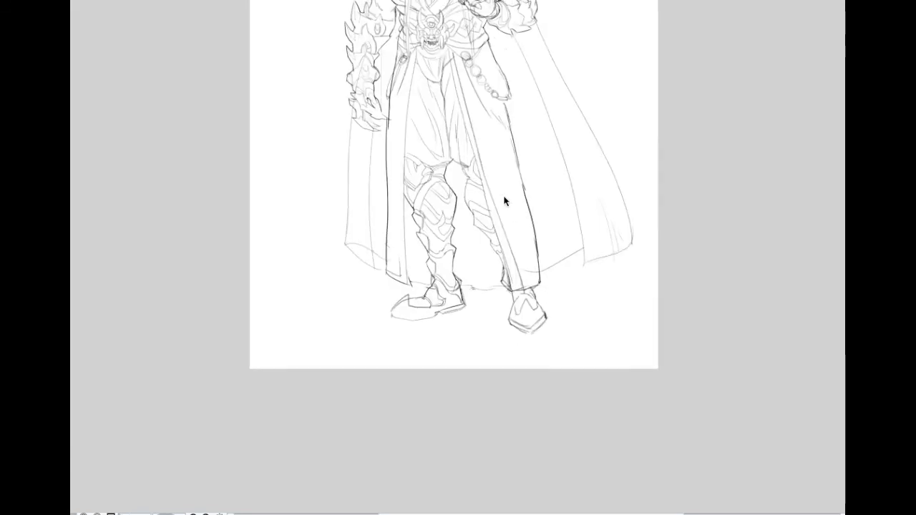
{"action": "left_click_drag", "start_coordinate": [504, 196], "coordinate": [513, 297]}
{"action": "scroll", "coordinate": [508, 232], "scroll_direction": "down", "scroll_amount": 1}
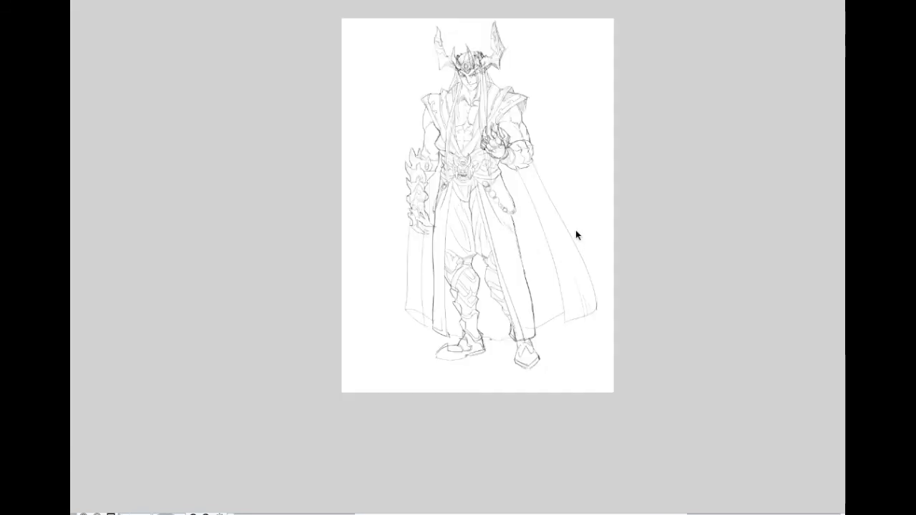
{"action": "scroll", "coordinate": [499, 247], "scroll_direction": "up", "scroll_amount": 1}
{"action": "scroll", "coordinate": [486, 262], "scroll_direction": "down", "scroll_amount": 1}
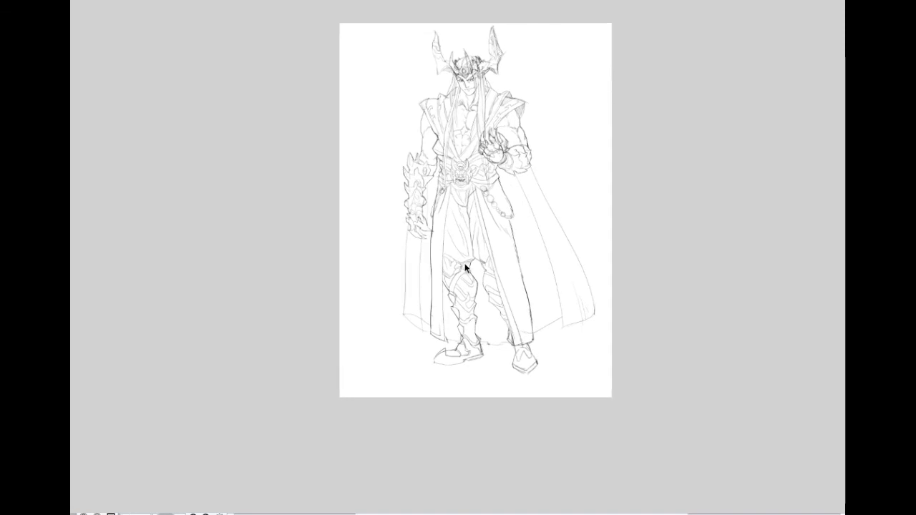
{"action": "scroll", "coordinate": [468, 265], "scroll_direction": "up", "scroll_amount": 2}
{"action": "left_click_drag", "start_coordinate": [458, 269], "coordinate": [422, 283]}
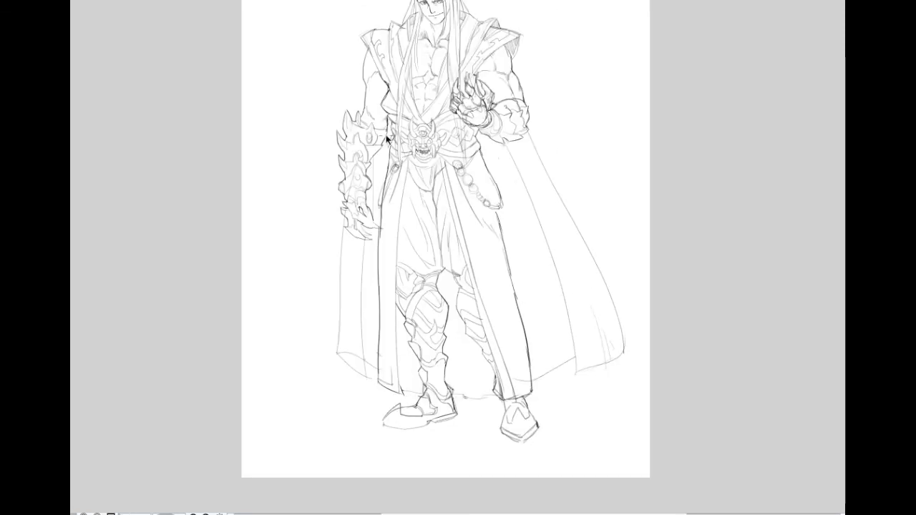
{"action": "left_click_drag", "start_coordinate": [388, 201], "coordinate": [386, 232]}
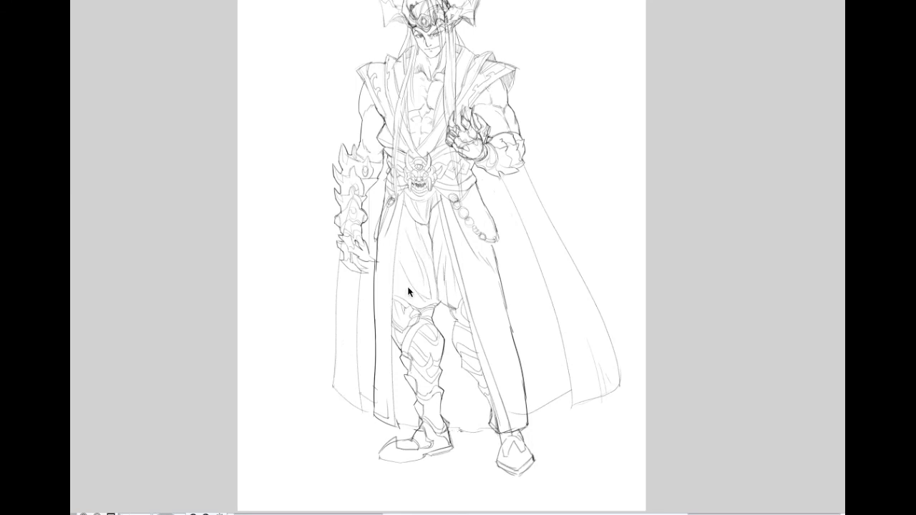
{"action": "scroll", "coordinate": [408, 291], "scroll_direction": "down", "scroll_amount": 1}
{"action": "scroll", "coordinate": [413, 336], "scroll_direction": "up", "scroll_amount": 1}
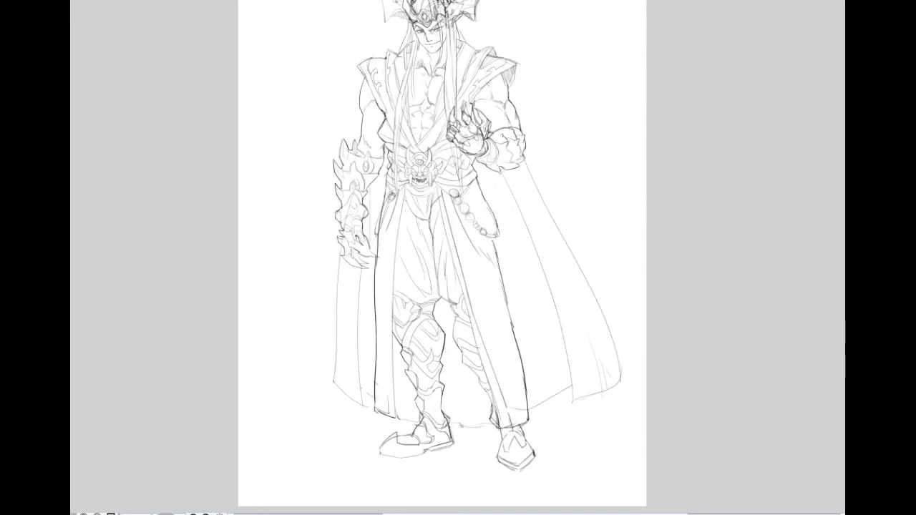
Erase the cape's long inner fold lines on both sides of the legs and parts of its old hem
{"action": "left_click_drag", "start_coordinate": [512, 400], "coordinate": [516, 407]}
{"action": "left_click_drag", "start_coordinate": [548, 293], "coordinate": [580, 415]}
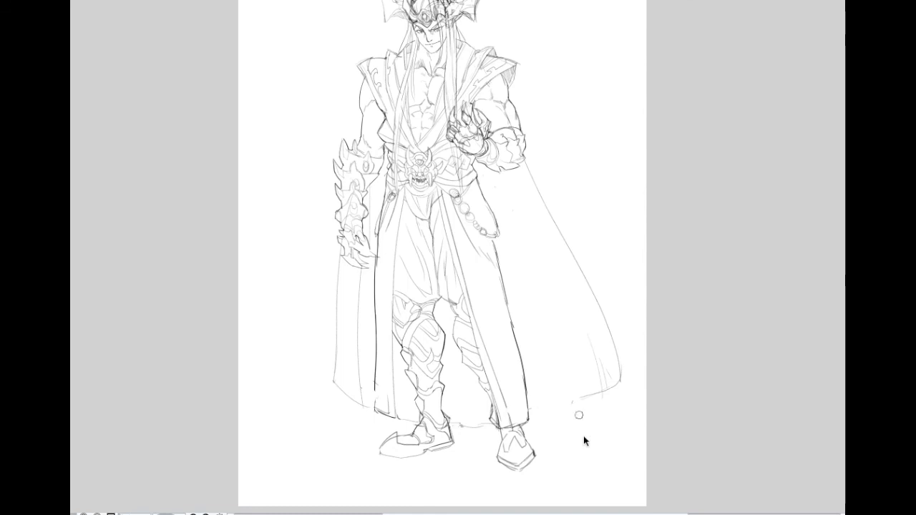
{"action": "left_click_drag", "start_coordinate": [360, 395], "coordinate": [359, 293]}
{"action": "left_click_drag", "start_coordinate": [335, 383], "coordinate": [366, 403]}
{"action": "key", "text": "ctrl+z"}
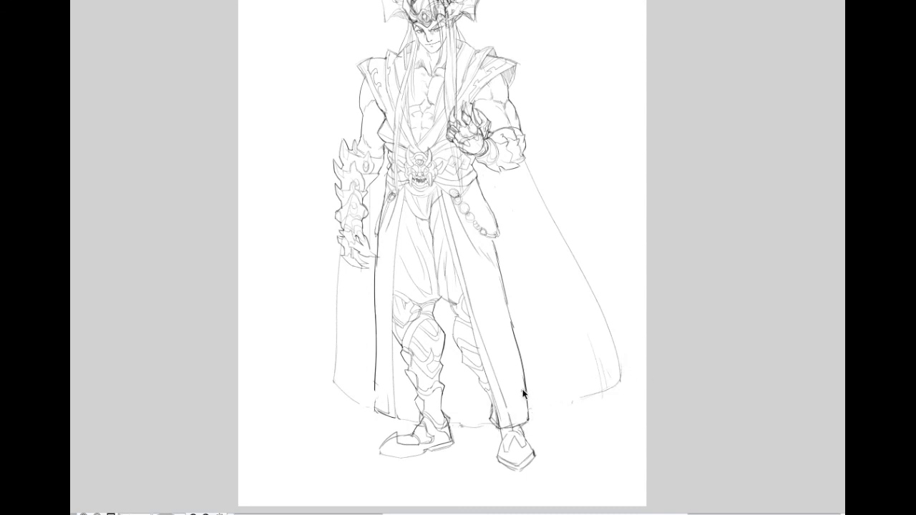
Draw a higher, curved cape hem on both sides of the coat and redraw the cape's edge below the lowered gauntlet
{"action": "left_click_drag", "start_coordinate": [528, 392], "coordinate": [620, 370]}
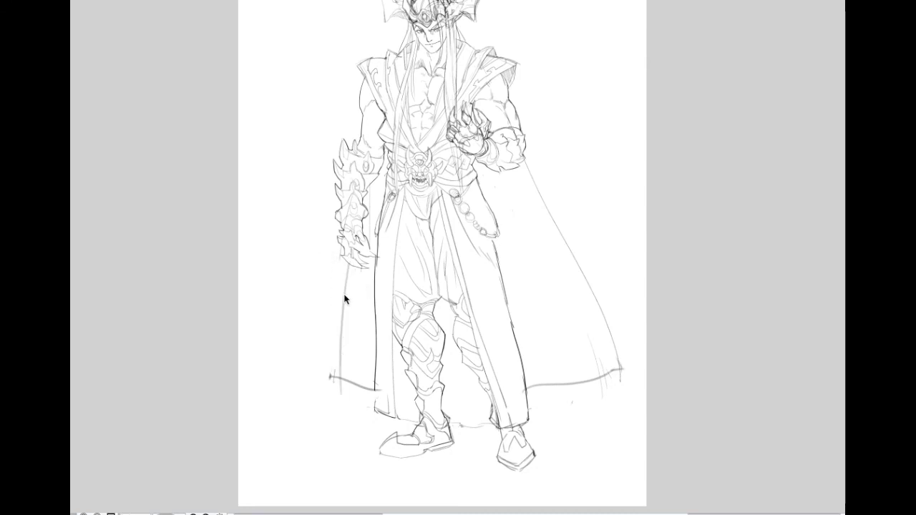
{"action": "left_click_drag", "start_coordinate": [347, 267], "coordinate": [342, 394]}
{"action": "key", "text": "ctrl+z"}
{"action": "left_click_drag", "start_coordinate": [347, 267], "coordinate": [341, 379]}
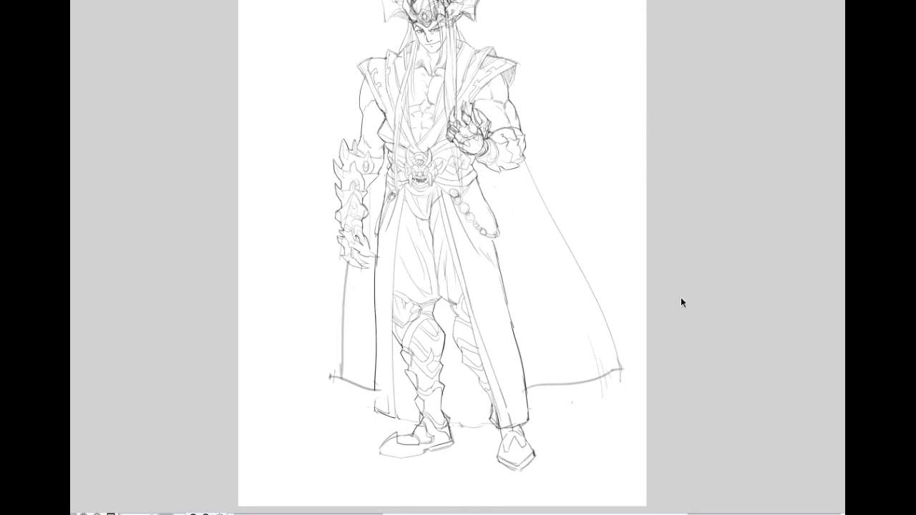
Draw diagonal fold lines across the cape beside the coat, below the raised arm
{"action": "scroll", "coordinate": [681, 297], "scroll_direction": "down", "scroll_amount": 2}
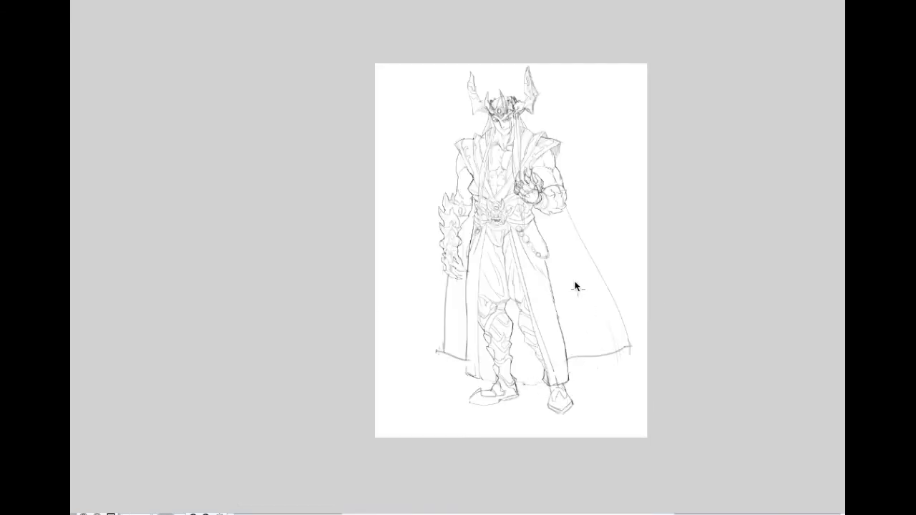
{"action": "scroll", "coordinate": [568, 229], "scroll_direction": "up", "scroll_amount": 2}
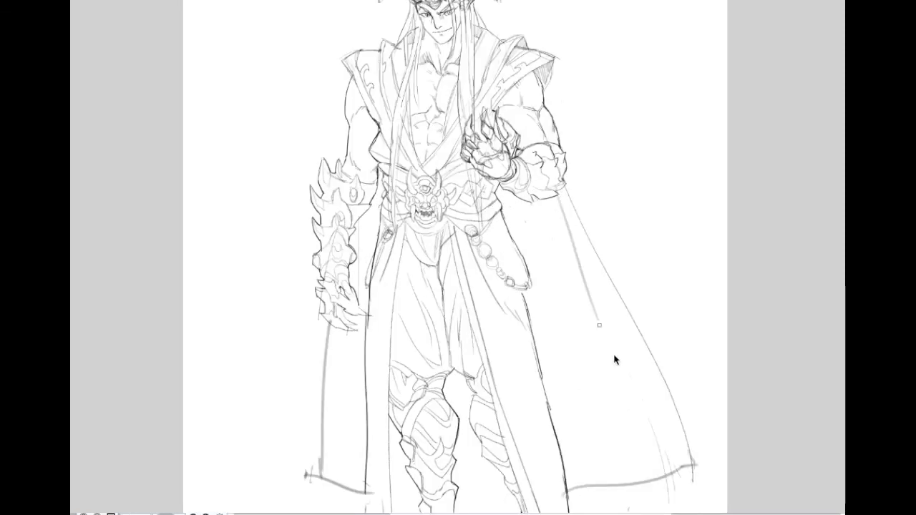
{"action": "left_click", "coordinate": [576, 232]}
{"action": "left_click_drag", "start_coordinate": [576, 231], "coordinate": [607, 298]}
{"action": "key", "text": "ctrl+z"}
{"action": "mouse_move", "coordinate": [541, 292]}
{"action": "left_mouse_down"}
{"action": "mouse_move", "coordinate": [632, 379]}
{"action": "mouse_move", "coordinate": [631, 394]}
{"action": "left_mouse_up"}
{"action": "scroll", "coordinate": [617, 381], "scroll_direction": "down", "scroll_amount": 2}
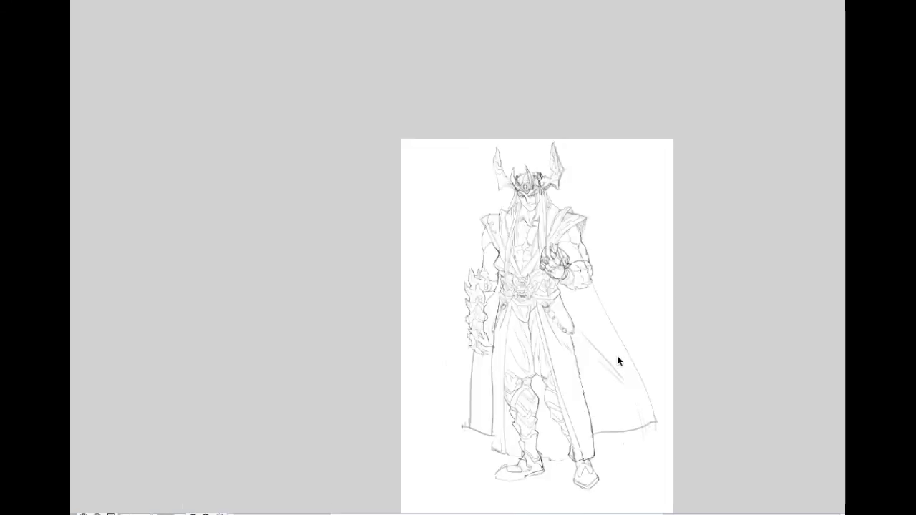
Draw a long curved fold line down to the hem near the cape's outer edge, below the raised arm
{"action": "left_click_drag", "start_coordinate": [617, 364], "coordinate": [592, 232]}
{"action": "scroll", "coordinate": [537, 253], "scroll_direction": "up", "scroll_amount": 1}
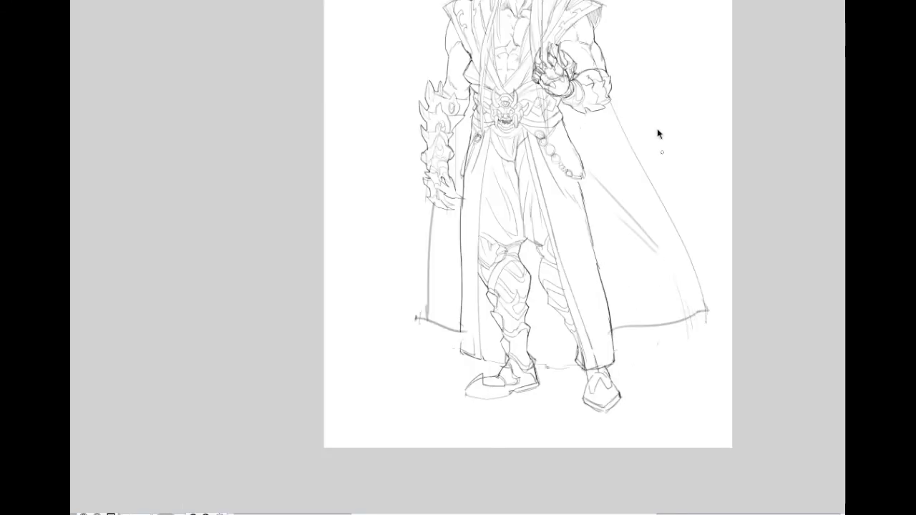
{"action": "left_click_drag", "start_coordinate": [606, 107], "coordinate": [676, 362]}
{"action": "key", "text": "ctrl+z"}
{"action": "left_click_drag", "start_coordinate": [619, 146], "coordinate": [670, 336]}
{"action": "key", "text": "ctrl+z"}
{"action": "left_click_drag", "start_coordinate": [642, 176], "coordinate": [677, 336]}
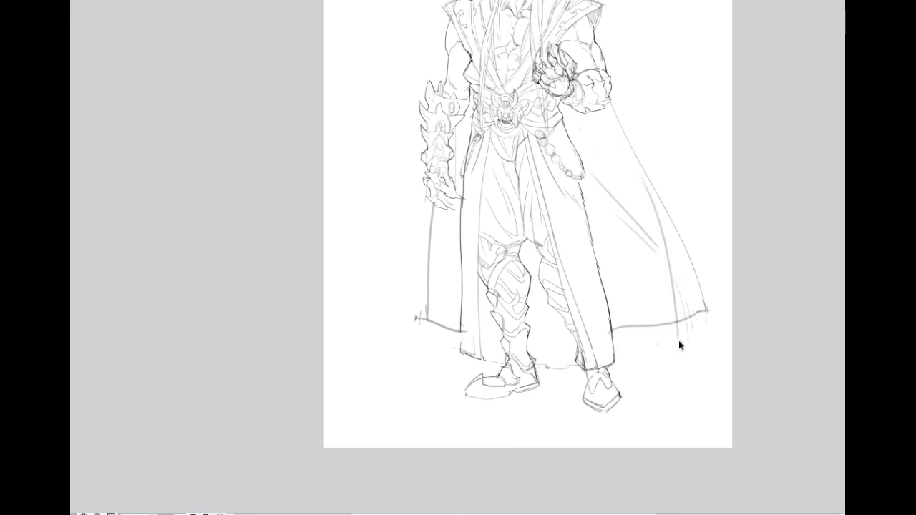
Rework the cape below the lowered gauntlet, replacing the trial folds with an outer edge line that flares toward the hem
{"action": "mouse_move", "coordinate": [423, 248]}
{"action": "left_mouse_down"}
{"action": "mouse_move", "coordinate": [419, 335]}
{"action": "mouse_move", "coordinate": [441, 342]}
{"action": "mouse_move", "coordinate": [431, 263]}
{"action": "left_mouse_up"}
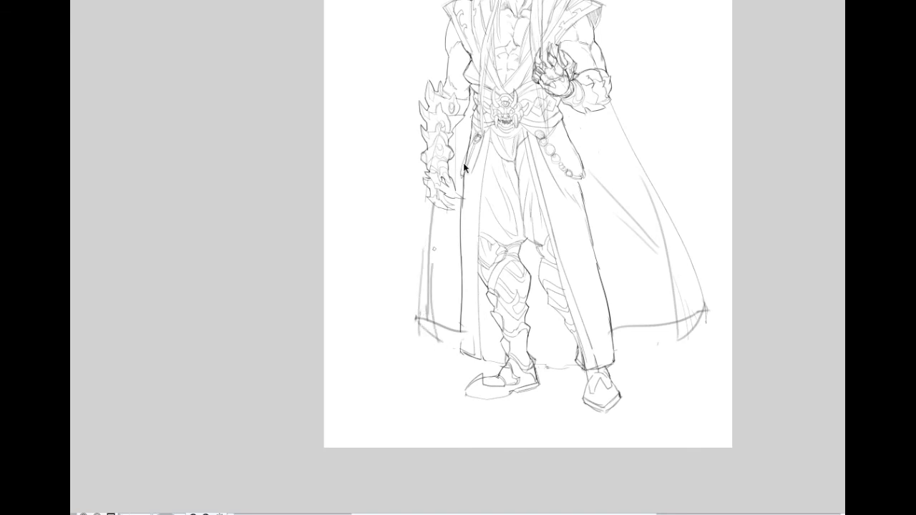
{"action": "key", "text": "ctrl+z"}
{"action": "left_click_drag", "start_coordinate": [433, 205], "coordinate": [422, 315]}
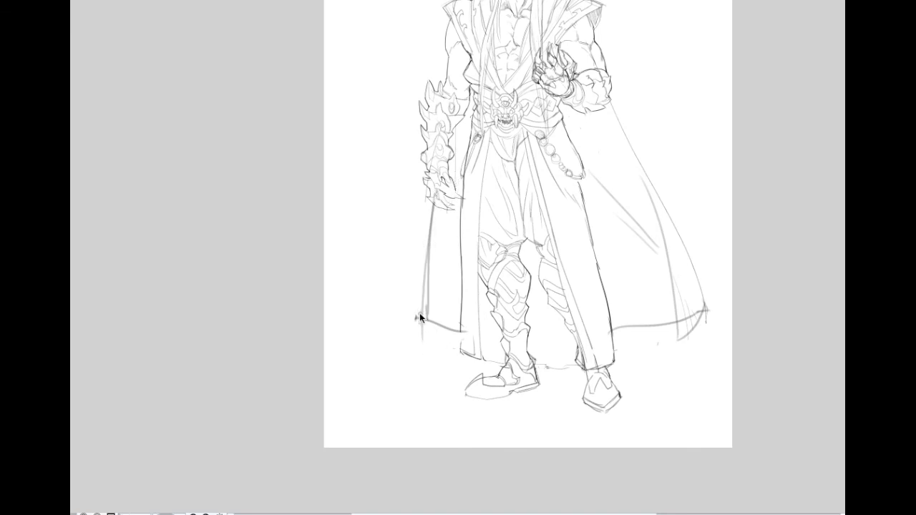
Draw a long fold line in the cape below the lowered gauntlet, running from the hand down to the hem
{"action": "left_click_drag", "start_coordinate": [442, 206], "coordinate": [435, 272]}
{"action": "scroll", "coordinate": [537, 245], "scroll_direction": "down", "scroll_amount": 2}
{"action": "scroll", "coordinate": [591, 231], "scroll_direction": "up", "scroll_amount": 2}
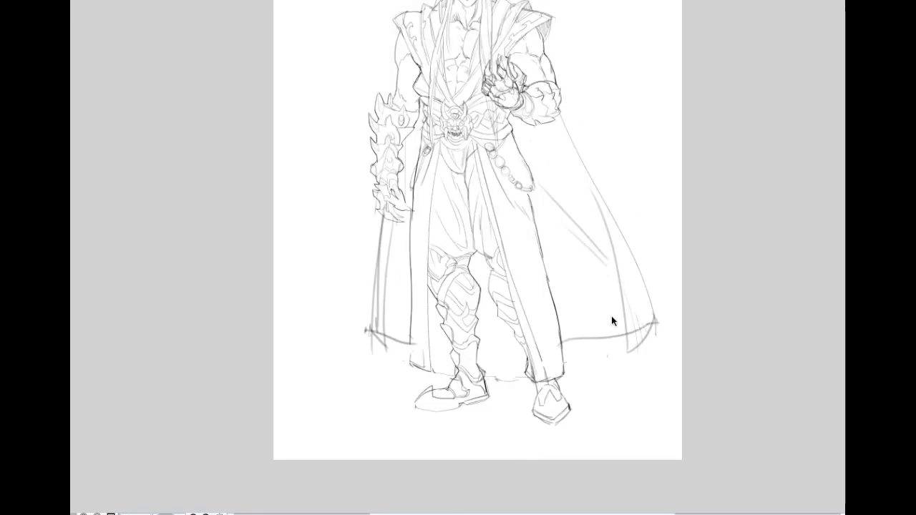
{"action": "left_click_drag", "start_coordinate": [611, 316], "coordinate": [606, 274]}
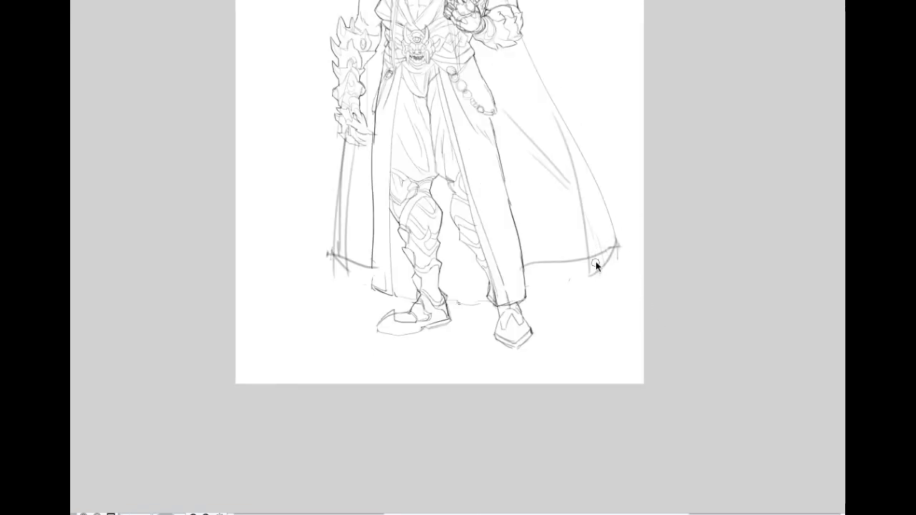
Clean up the cape's outer hem corner below the raised arm, shaping a curved, turned-back flap beyond the long fold
{"action": "key", "text": "ctrl+z"}
{"action": "key", "text": "ctrl+z"}
{"action": "key", "text": "ctrl+z"}
{"action": "key", "text": "ctrl+z"}
{"action": "key", "text": "ctrl+y"}
{"action": "left_click_drag", "start_coordinate": [606, 251], "coordinate": [609, 247]}
{"action": "scroll", "coordinate": [628, 215], "scroll_direction": "down", "scroll_amount": 1}
{"action": "left_click_drag", "start_coordinate": [605, 181], "coordinate": [608, 237]}
{"action": "scroll", "coordinate": [608, 236], "scroll_direction": "up", "scroll_amount": 2}
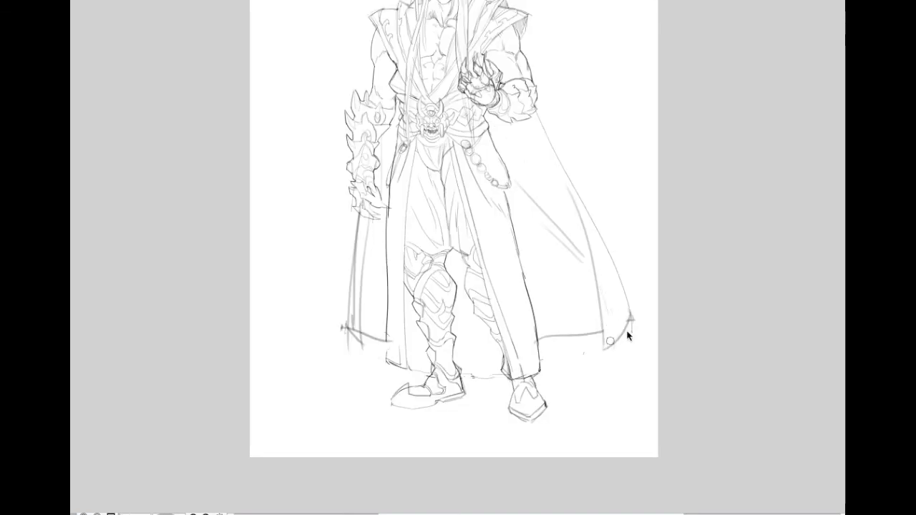
{"action": "left_click_drag", "start_coordinate": [518, 365], "coordinate": [546, 396]}
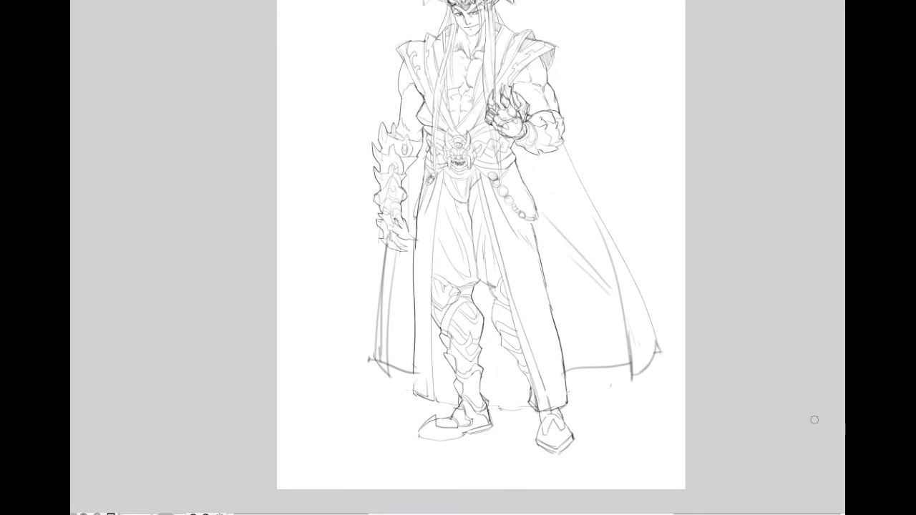
{"action": "key", "text": "ctrl+z"}
{"action": "key", "text": "ctrl+y"}
{"action": "scroll", "coordinate": [667, 259], "scroll_direction": "down", "scroll_amount": 1}
{"action": "left_click_drag", "start_coordinate": [554, 240], "coordinate": [542, 284]}
{"action": "scroll", "coordinate": [535, 263], "scroll_direction": "up", "scroll_amount": 1}
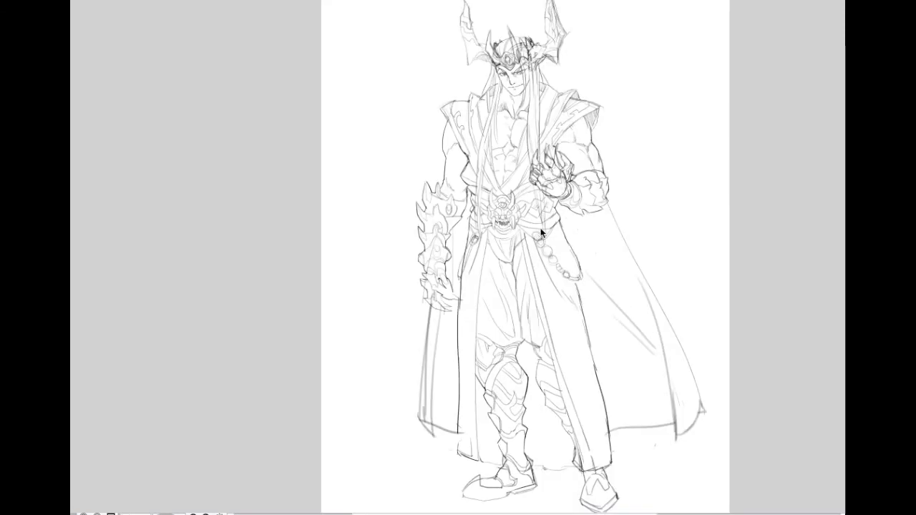
Replace the coat's outer edge below the bead chain with a line flaring outward, and extend the coat hem out to it
{"action": "left_click_drag", "start_coordinate": [579, 231], "coordinate": [471, 221]}
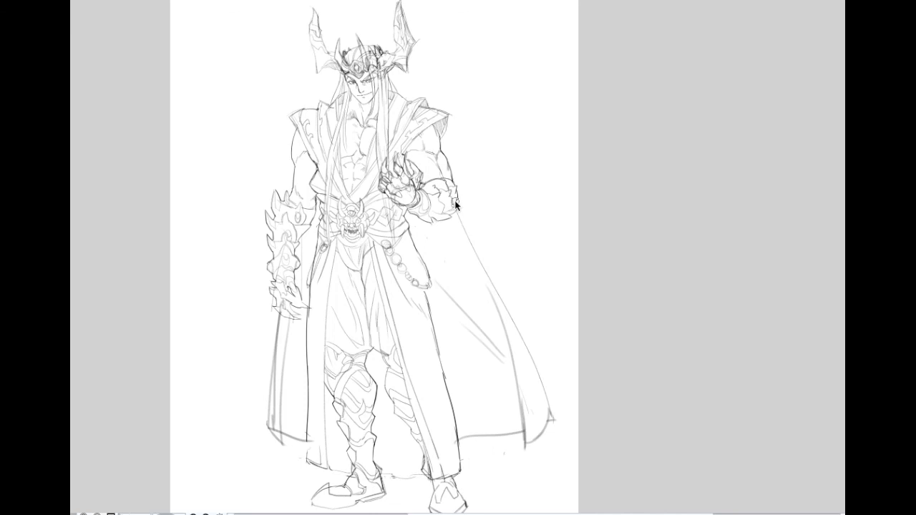
{"action": "scroll", "coordinate": [437, 371], "scroll_direction": "down", "scroll_amount": 2}
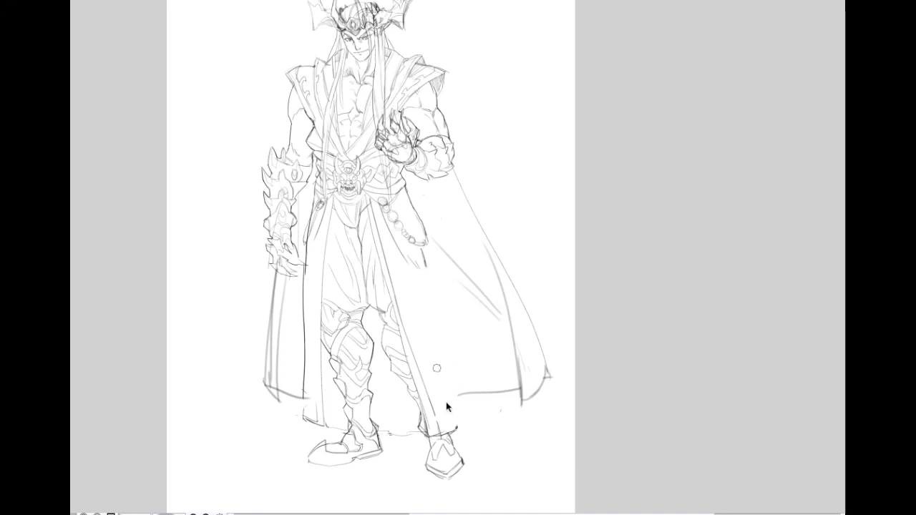
{"action": "left_click_drag", "start_coordinate": [425, 248], "coordinate": [458, 405]}
{"action": "key", "text": "ctrl+z"}
{"action": "left_click_drag", "start_coordinate": [421, 244], "coordinate": [455, 397]}
{"action": "key", "text": "ctrl+z"}
{"action": "left_click_drag", "start_coordinate": [431, 278], "coordinate": [462, 418]}
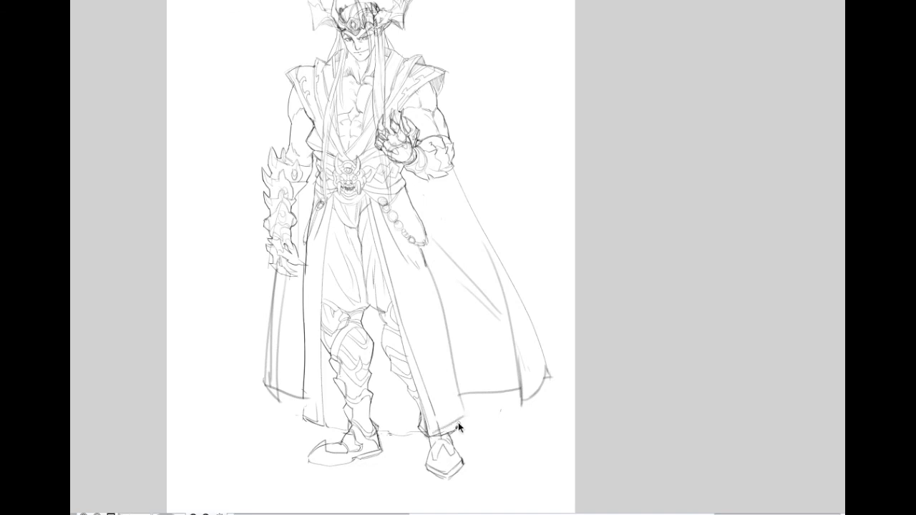
Examine the whole figure from the horned headpiece to the shoes, checking the torso, gauntlets, coat and cape
{"action": "scroll", "coordinate": [473, 342], "scroll_direction": "down", "scroll_amount": 3}
{"action": "left_click_drag", "start_coordinate": [478, 278], "coordinate": [508, 281]}
{"action": "scroll", "coordinate": [495, 295], "scroll_direction": "down", "scroll_amount": 1}
{"action": "scroll", "coordinate": [493, 272], "scroll_direction": "up", "scroll_amount": 5}
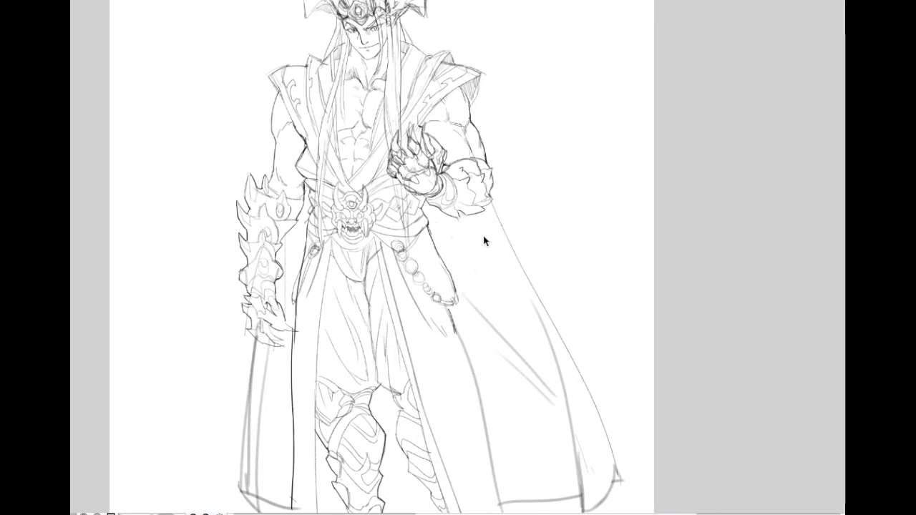
{"action": "scroll", "coordinate": [327, 164], "scroll_direction": "up", "scroll_amount": 2}
{"action": "scroll", "coordinate": [471, 180], "scroll_direction": "down", "scroll_amount": 1}
{"action": "left_click_drag", "start_coordinate": [546, 153], "coordinate": [511, 224]}
{"action": "scroll", "coordinate": [511, 223], "scroll_direction": "down", "scroll_amount": 1}
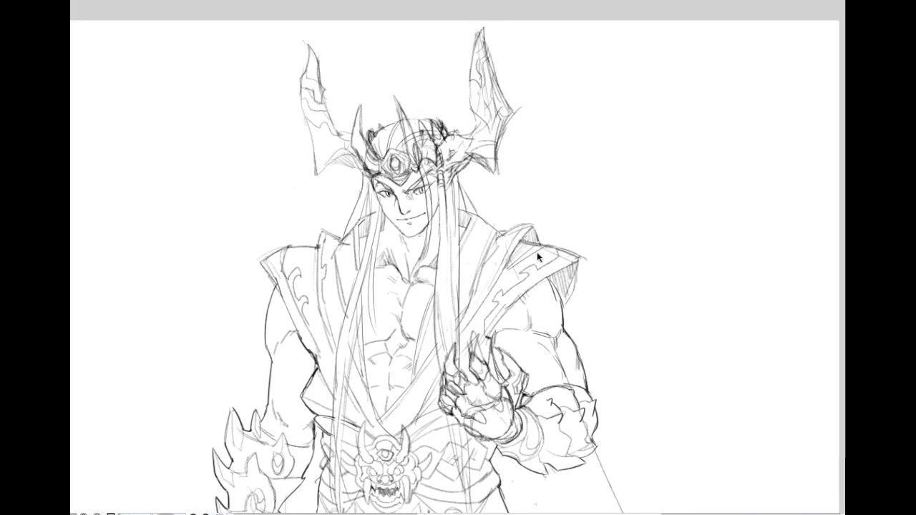
{"action": "scroll", "coordinate": [537, 252], "scroll_direction": "up", "scroll_amount": 1}
{"action": "left_click_drag", "start_coordinate": [513, 318], "coordinate": [503, 285]}
{"action": "scroll", "coordinate": [509, 321], "scroll_direction": "down", "scroll_amount": 5}
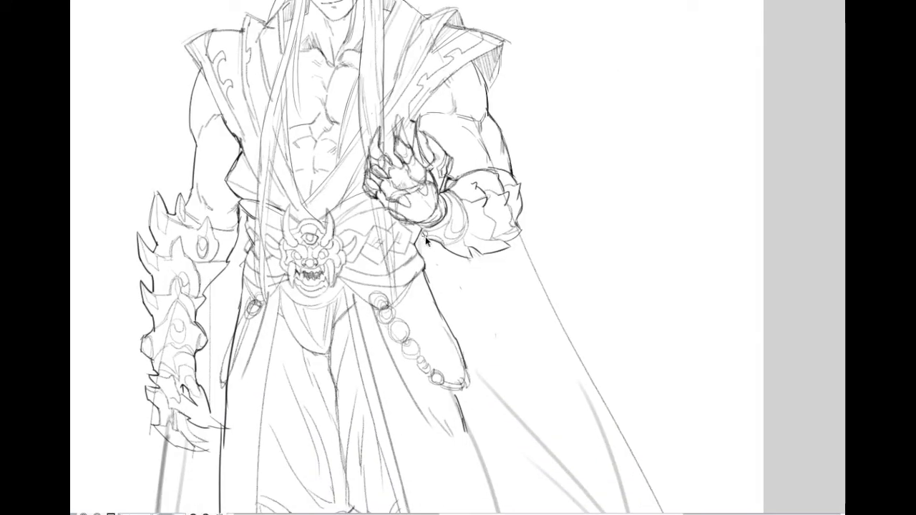
{"action": "scroll", "coordinate": [418, 243], "scroll_direction": "down", "scroll_amount": 4}
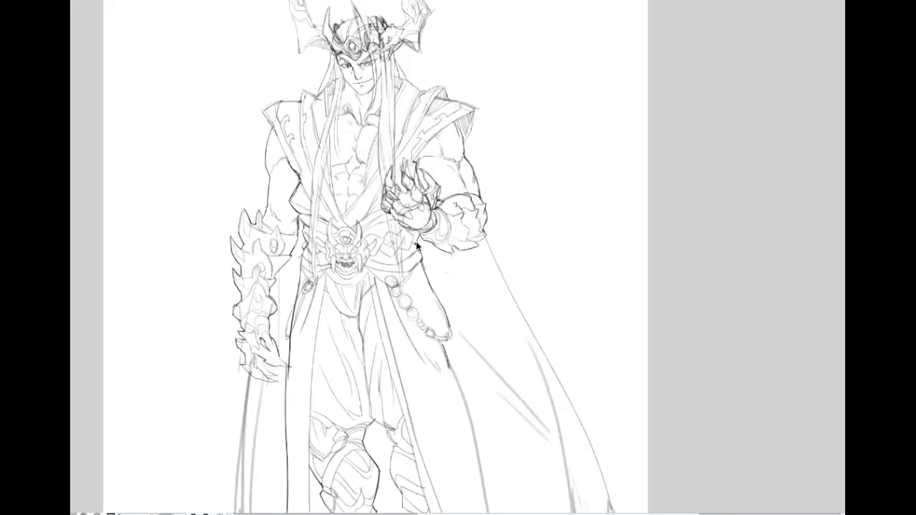
{"action": "left_click_drag", "start_coordinate": [395, 240], "coordinate": [398, 261]}
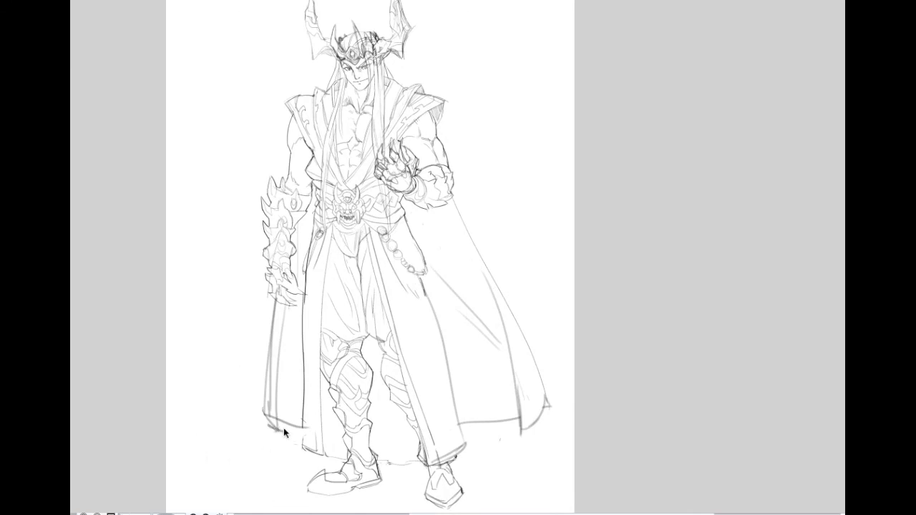
{"action": "left_click_drag", "start_coordinate": [357, 126], "coordinate": [349, 148]}
{"action": "scroll", "coordinate": [359, 144], "scroll_direction": "up", "scroll_amount": 1}
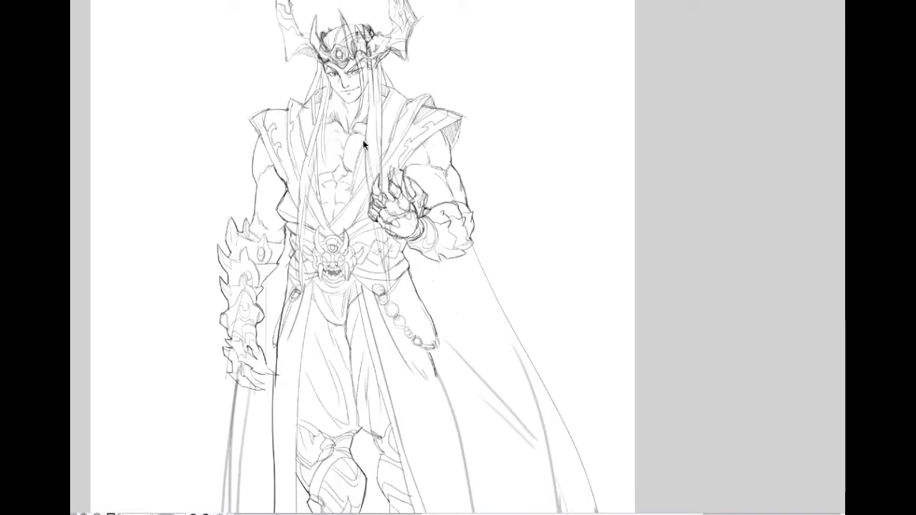
{"action": "scroll", "coordinate": [360, 143], "scroll_direction": "up", "scroll_amount": 2}
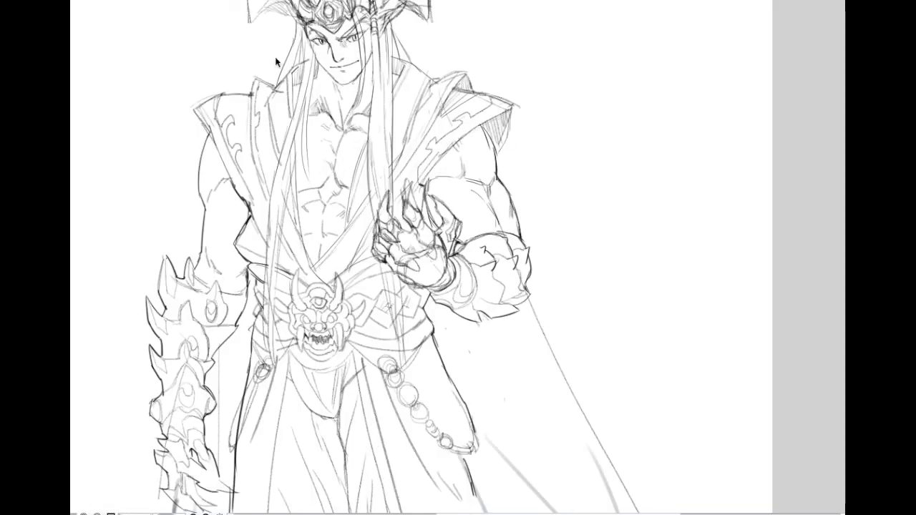
{"action": "left_click_drag", "start_coordinate": [324, 176], "coordinate": [321, 232]}
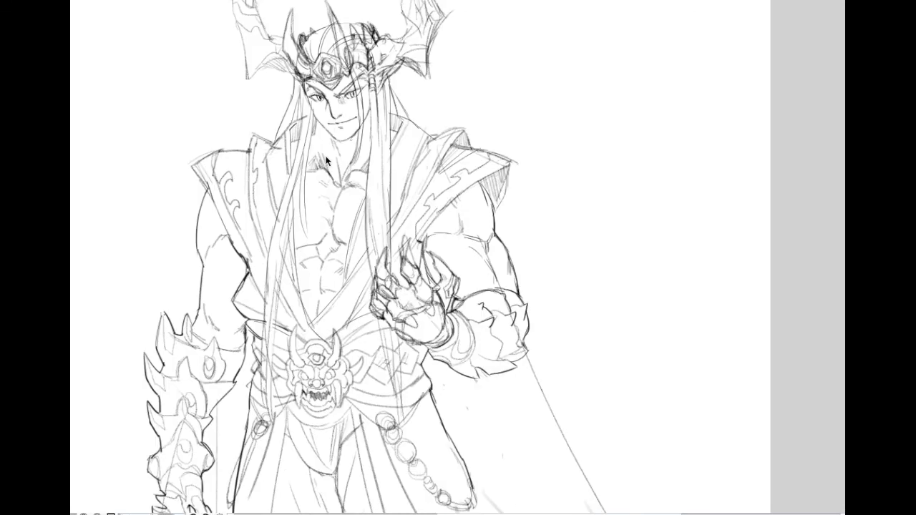
{"action": "scroll", "coordinate": [347, 195], "scroll_direction": "down", "scroll_amount": 2}
{"action": "left_click_drag", "start_coordinate": [358, 213], "coordinate": [337, 145]}
{"action": "scroll", "coordinate": [337, 155], "scroll_direction": "down", "scroll_amount": 1}
{"action": "mouse_move", "coordinate": [347, 208]}
{"action": "left_mouse_down"}
{"action": "mouse_move", "coordinate": [341, 193]}
{"action": "mouse_move", "coordinate": [355, 225]}
{"action": "left_mouse_up"}
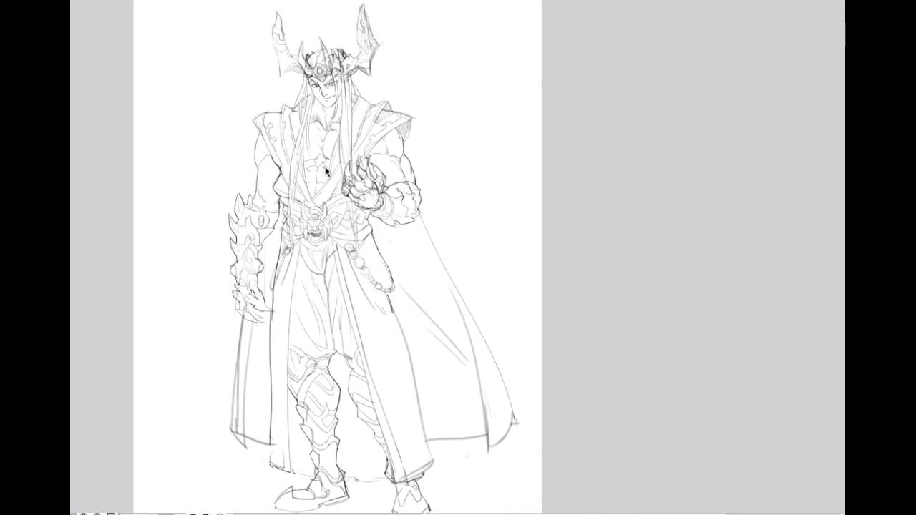